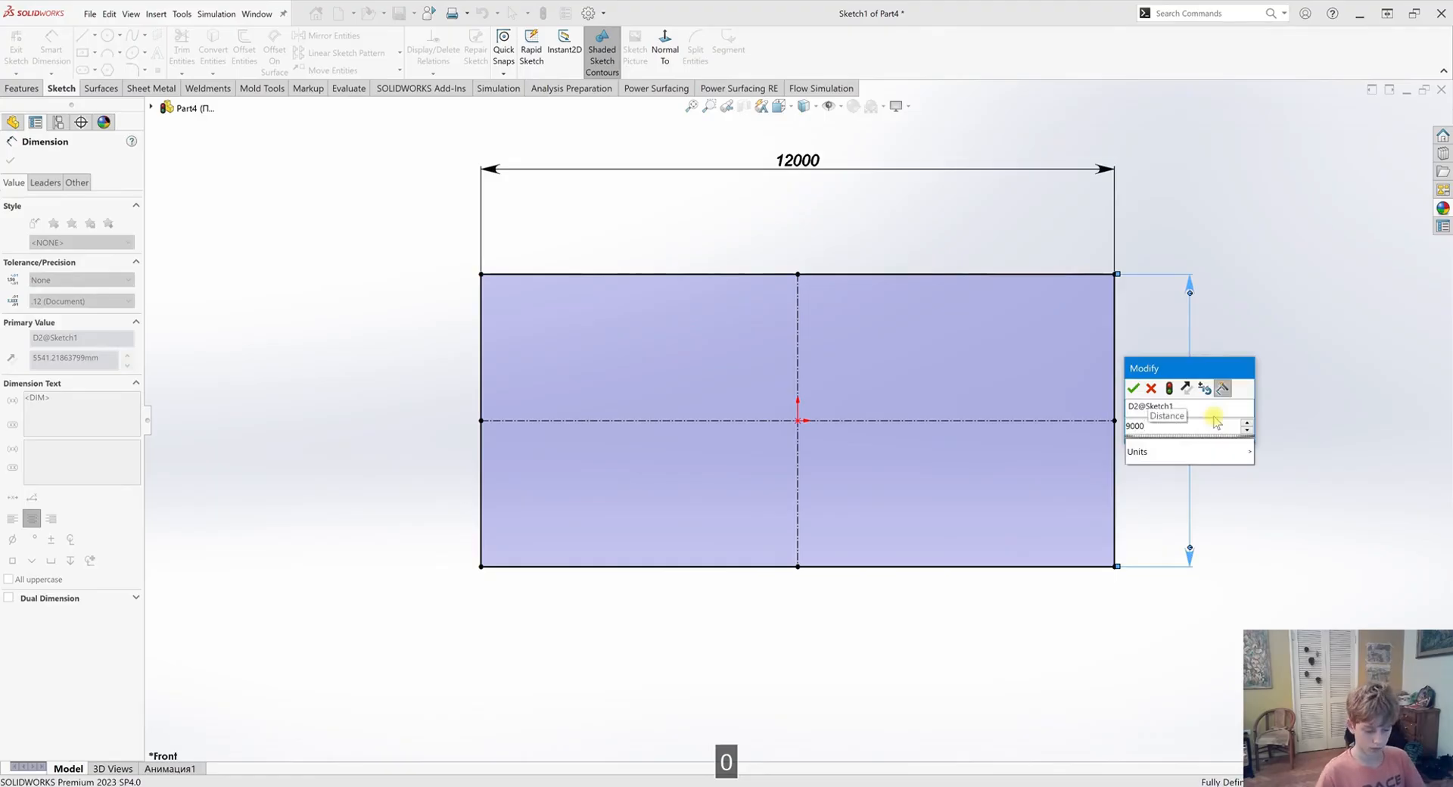
Extrude the 12000 × 9000 rectangle sketch as a blind boss 100 mm thick
click(20, 89)
click(21, 52)
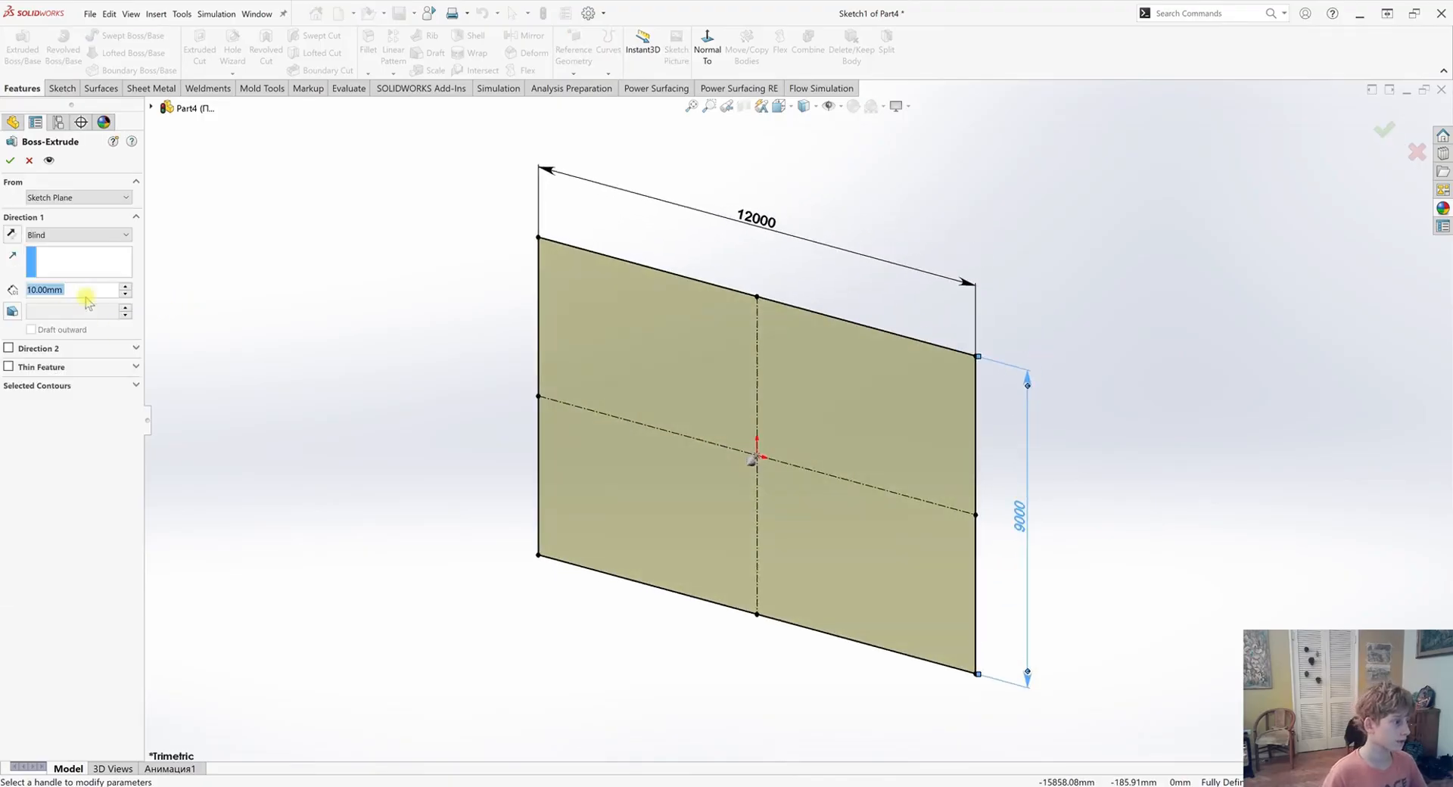
text(100)
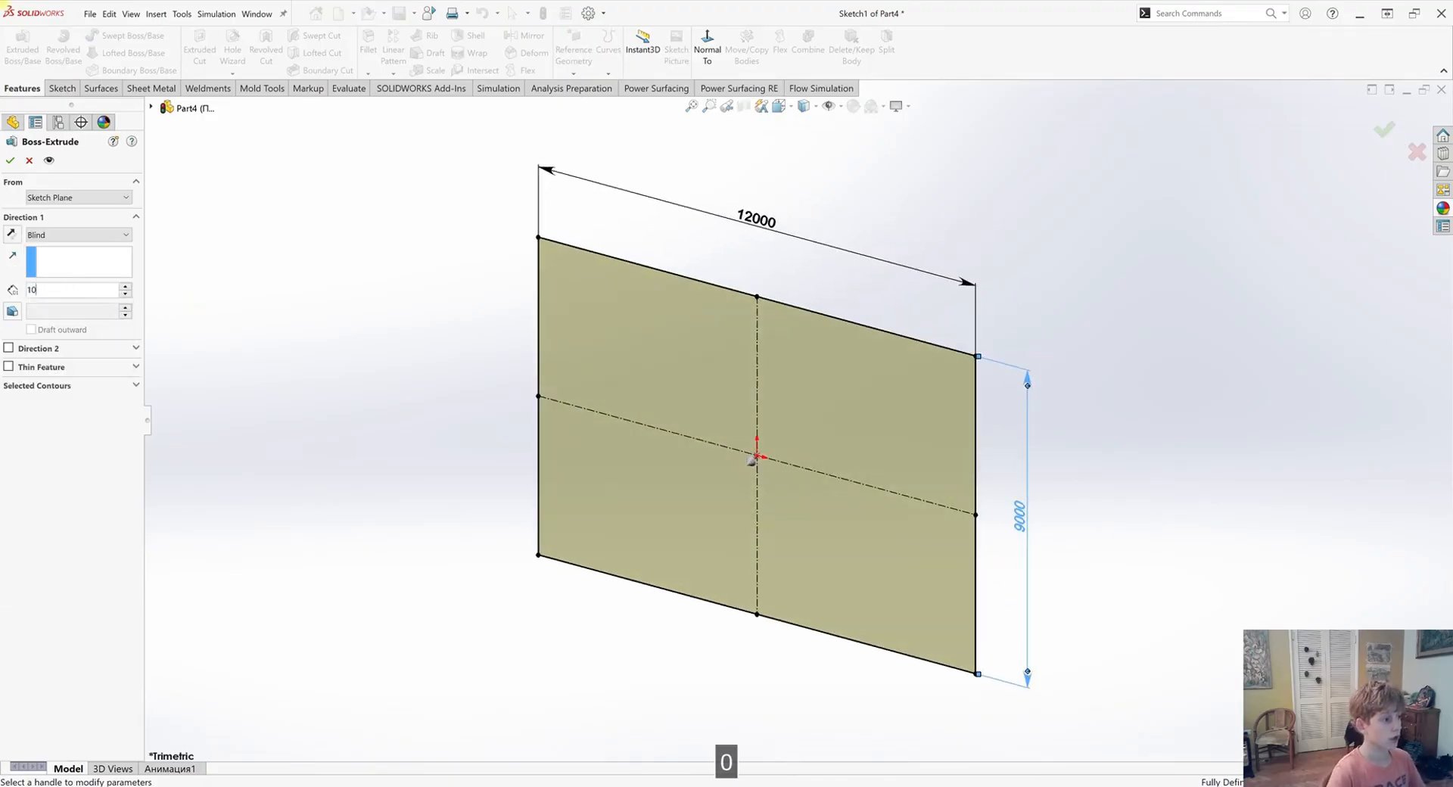
key(Return)
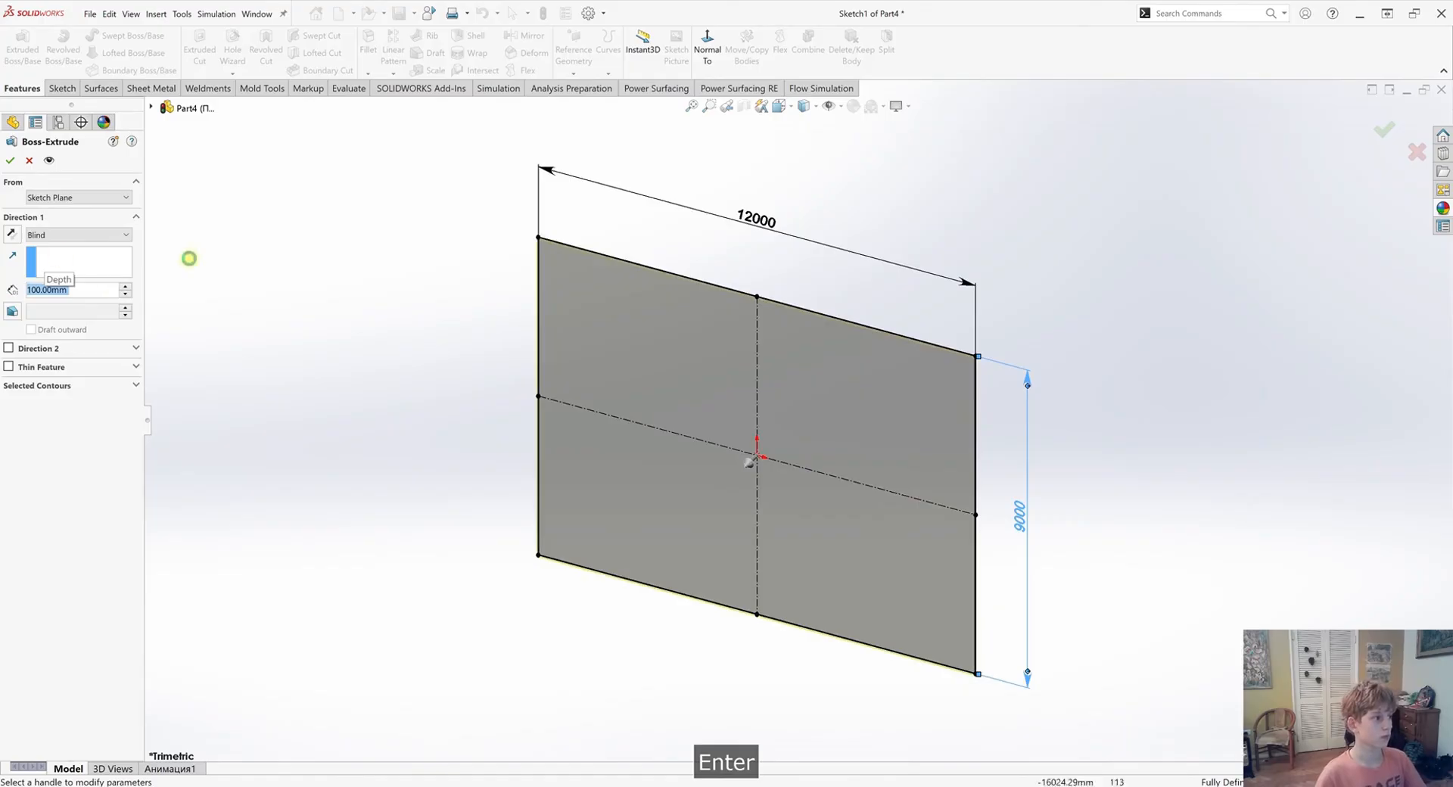
key(Return)
middle_drag(497, 432, 337, 273)
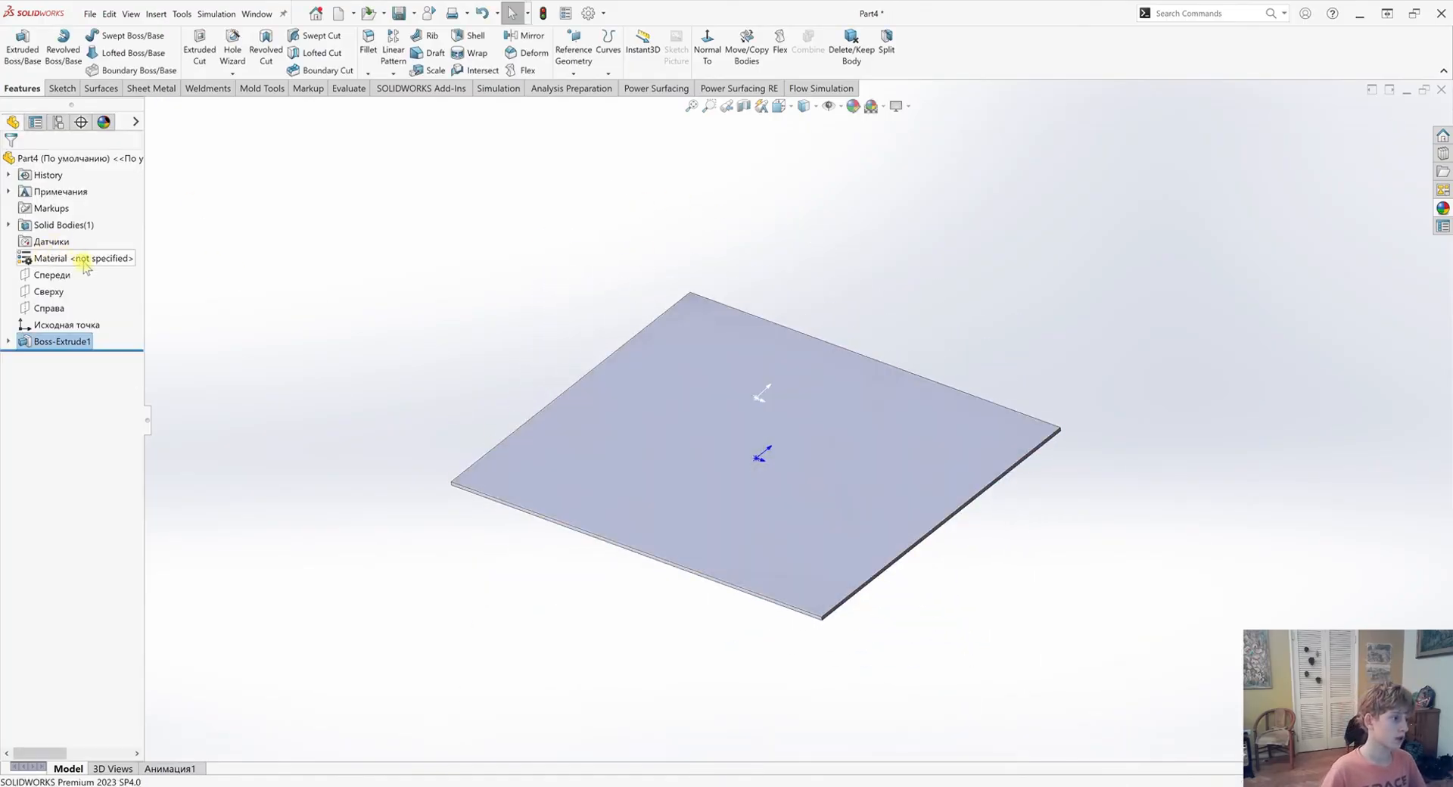
Assign the Ductile Iron material from the Iron category of SOLIDWORKS Materials to the plate
right_click(59, 260)
click(140, 270)
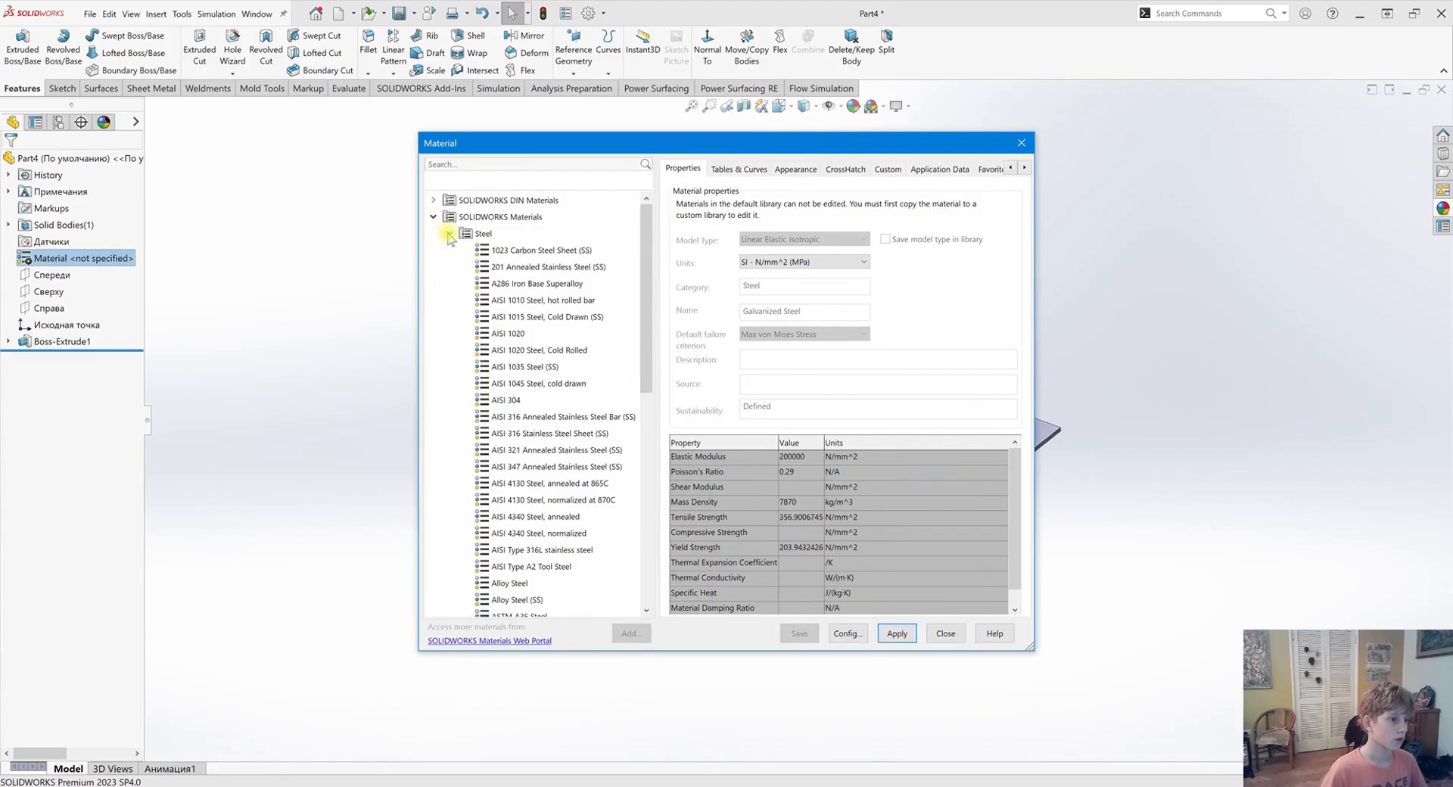
click(449, 234)
click(450, 250)
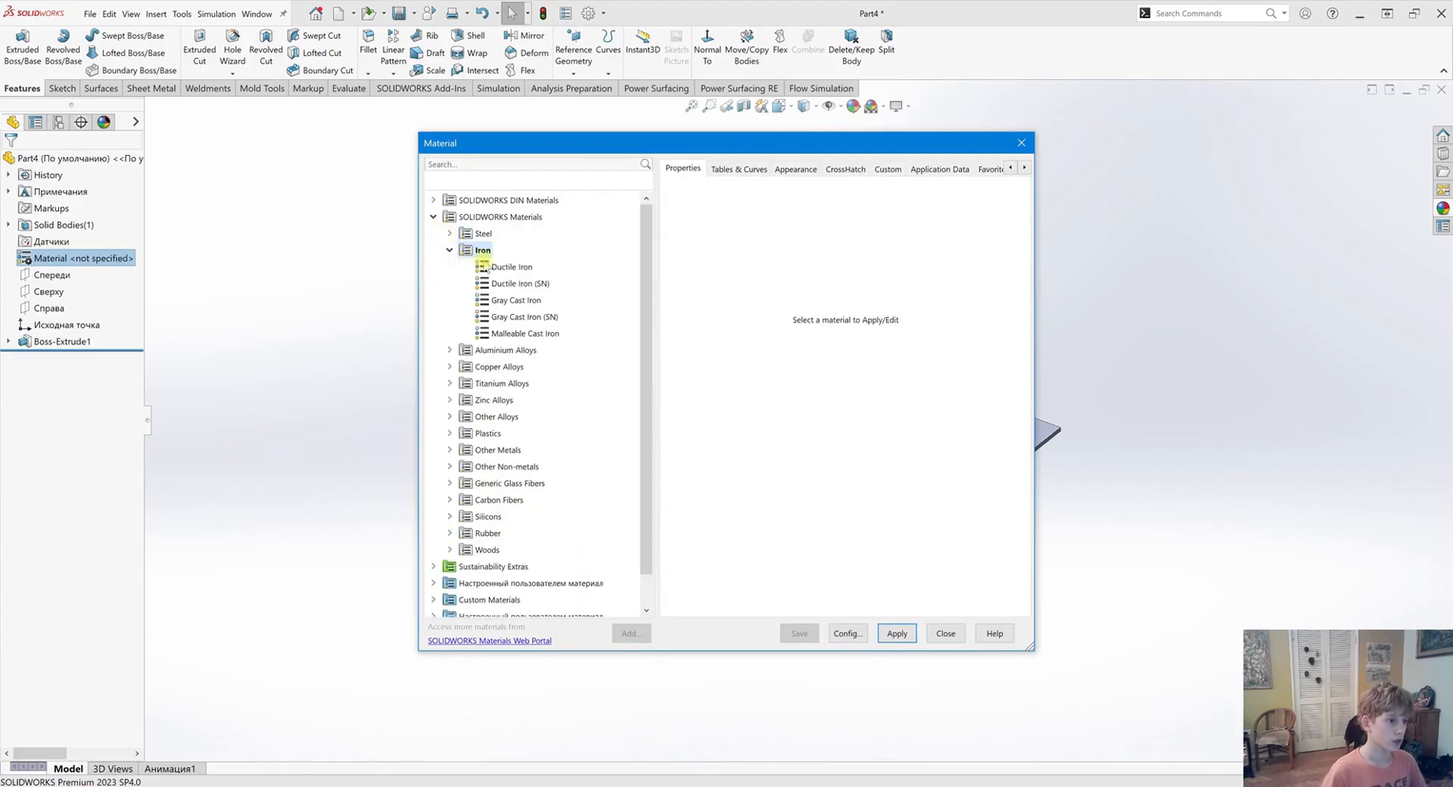
click(501, 269)
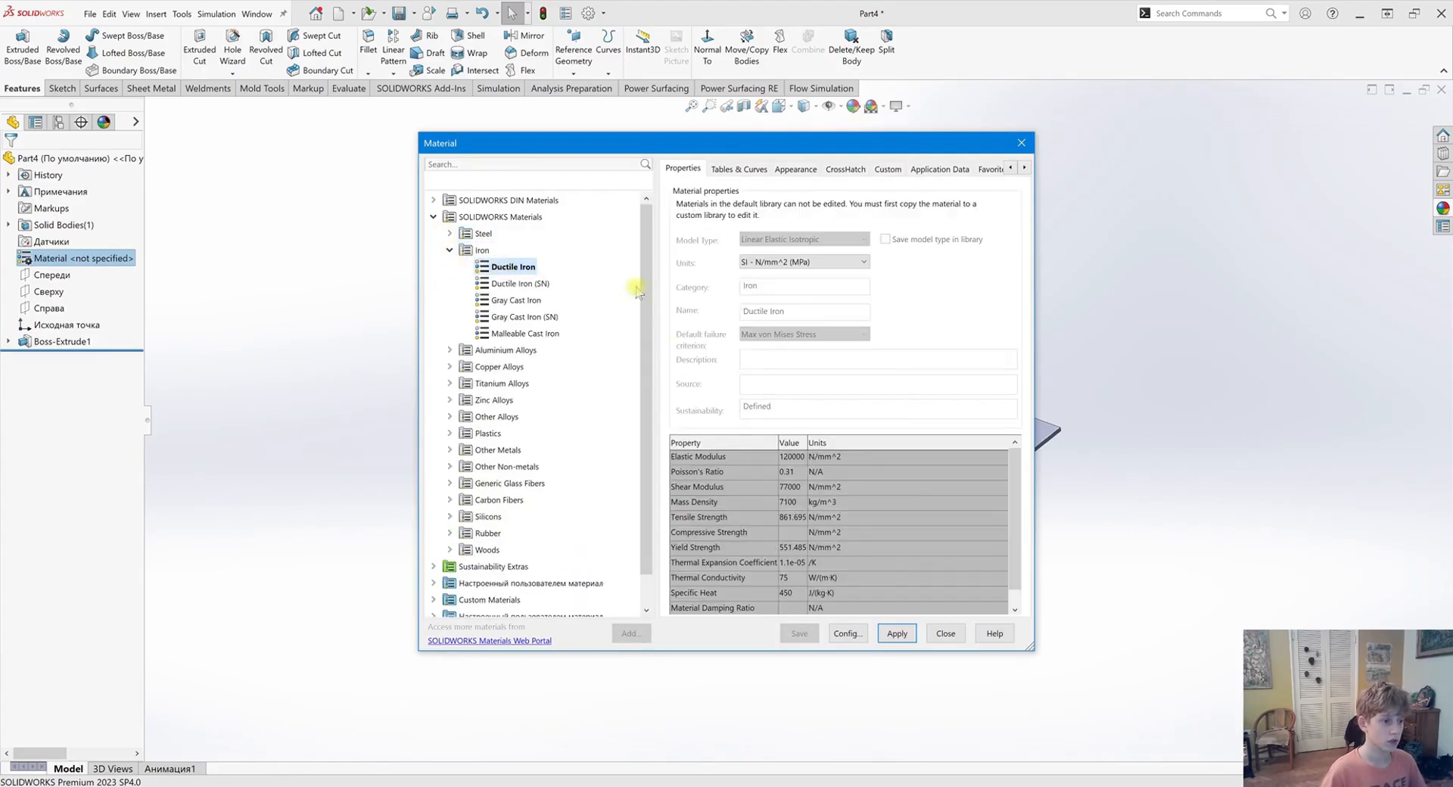
click(897, 634)
click(945, 633)
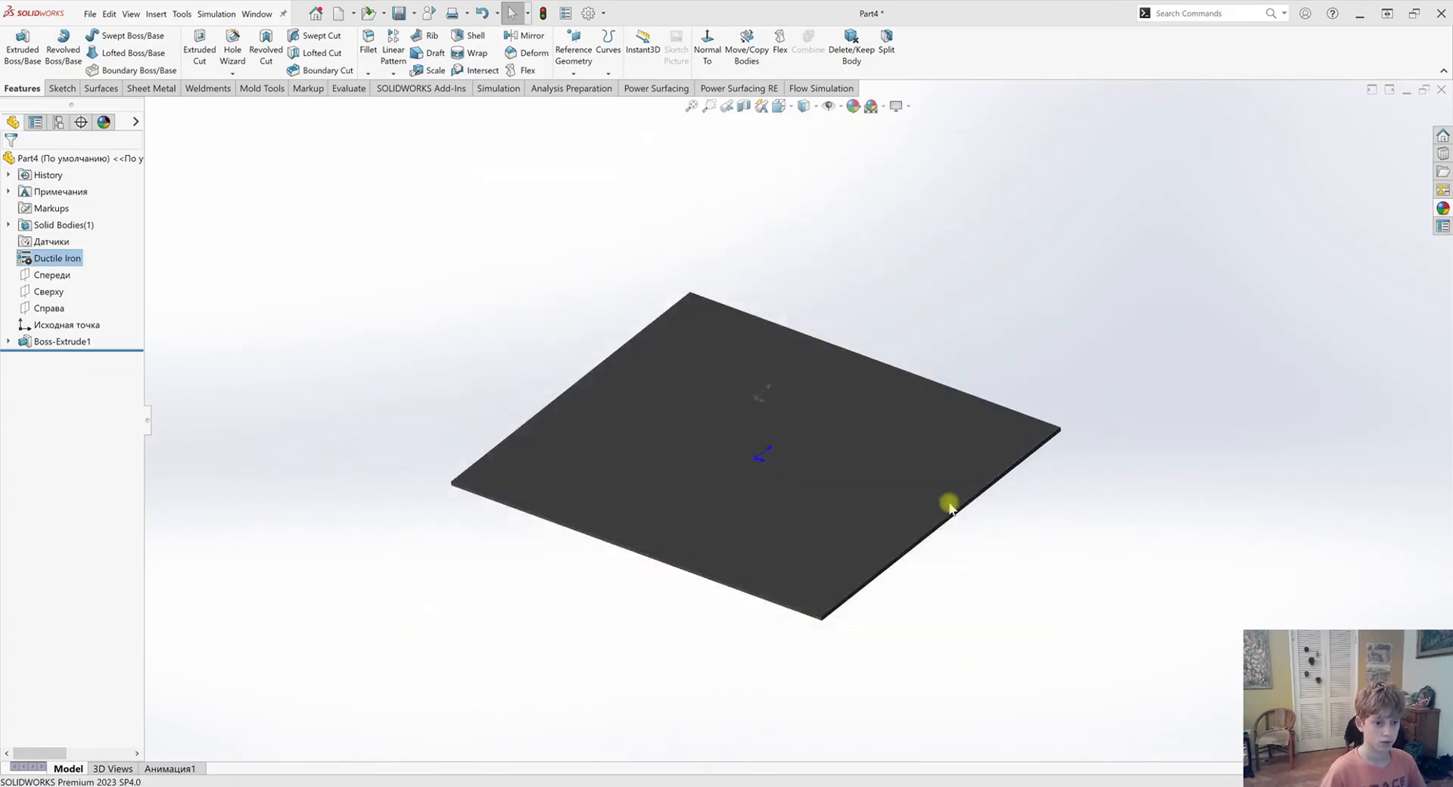
Save the plate part as "земля 12000х9000" in the Новый урок folder and close it
scroll(876, 530, down, 5)
middle_drag(874, 625, 675, 464)
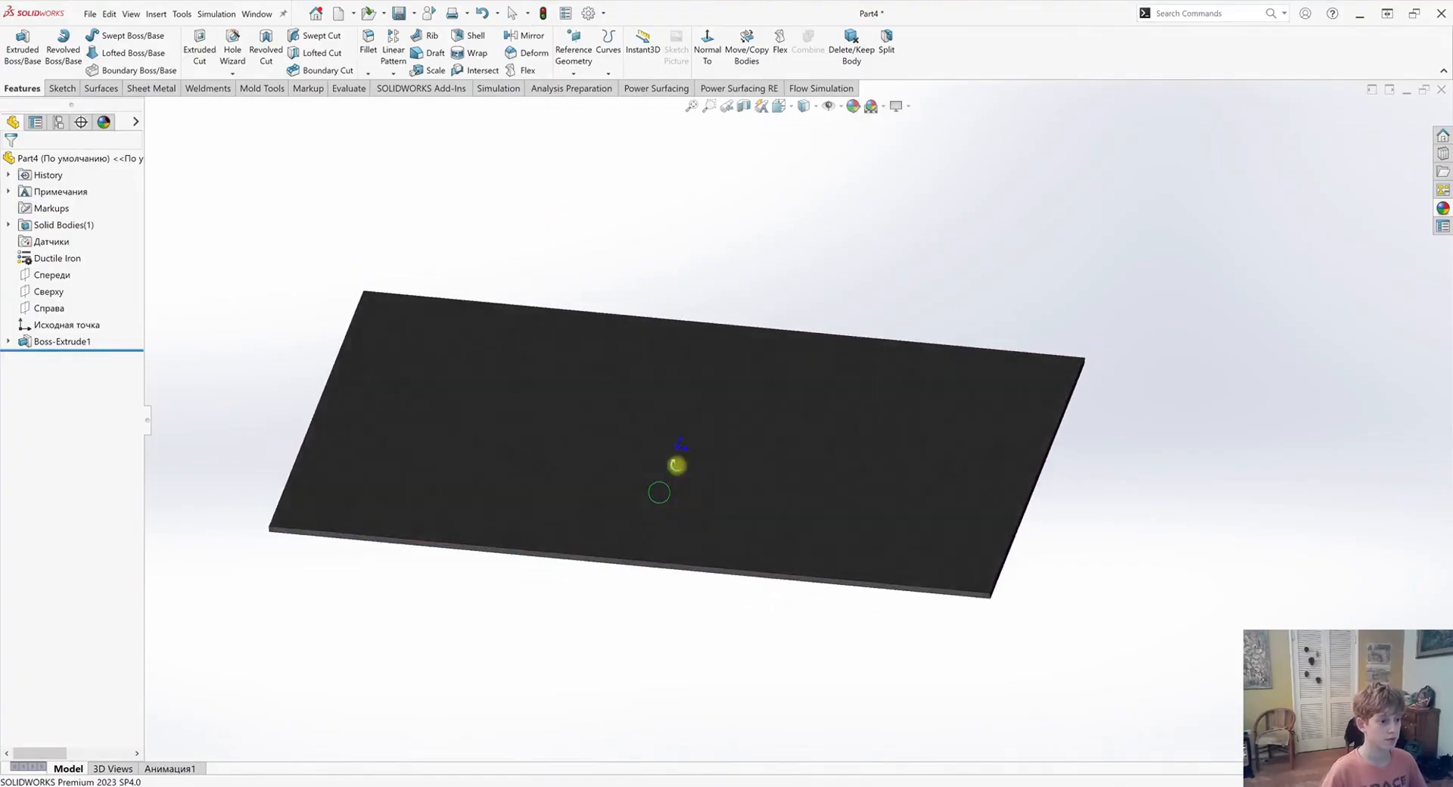
click(90, 13)
click(147, 184)
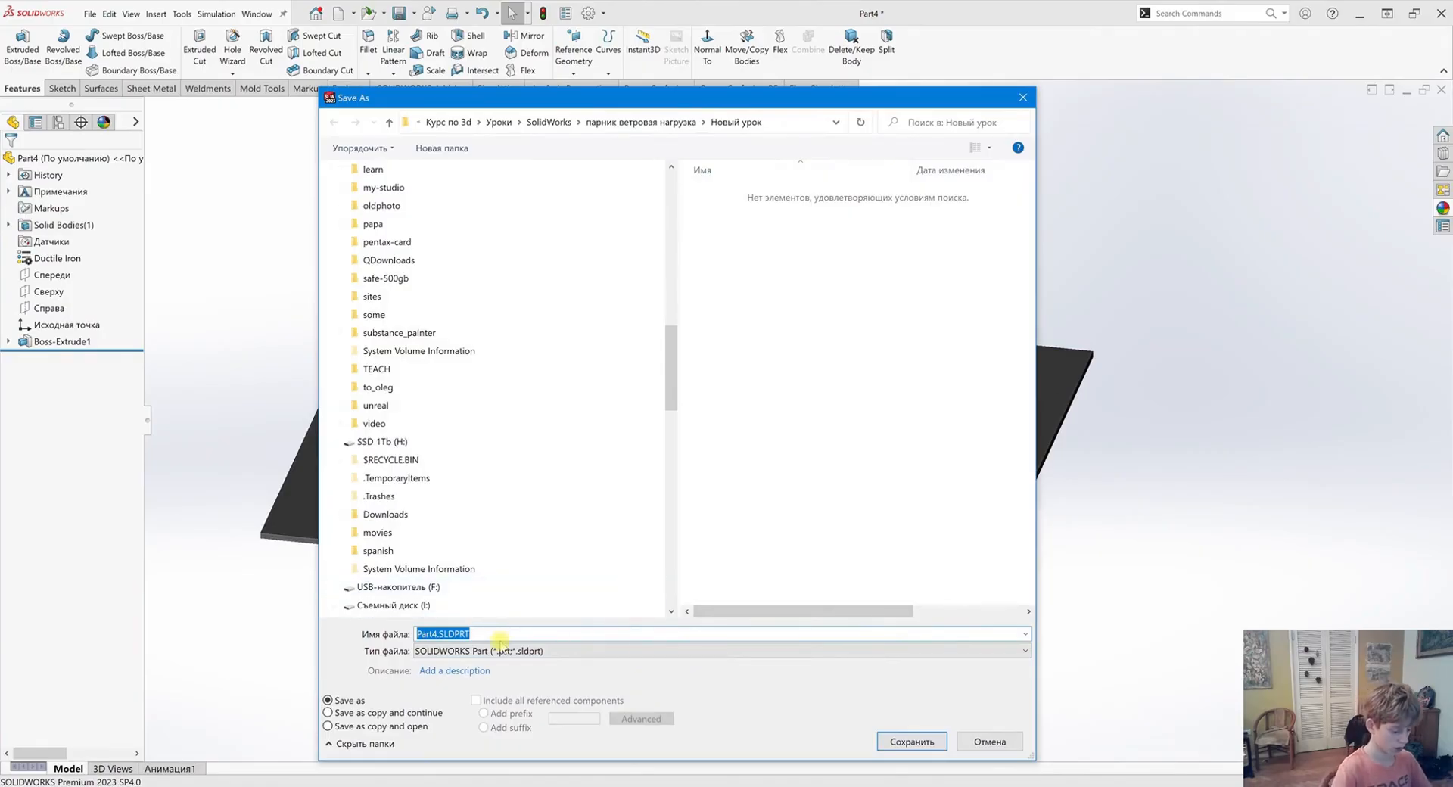
text(зе)
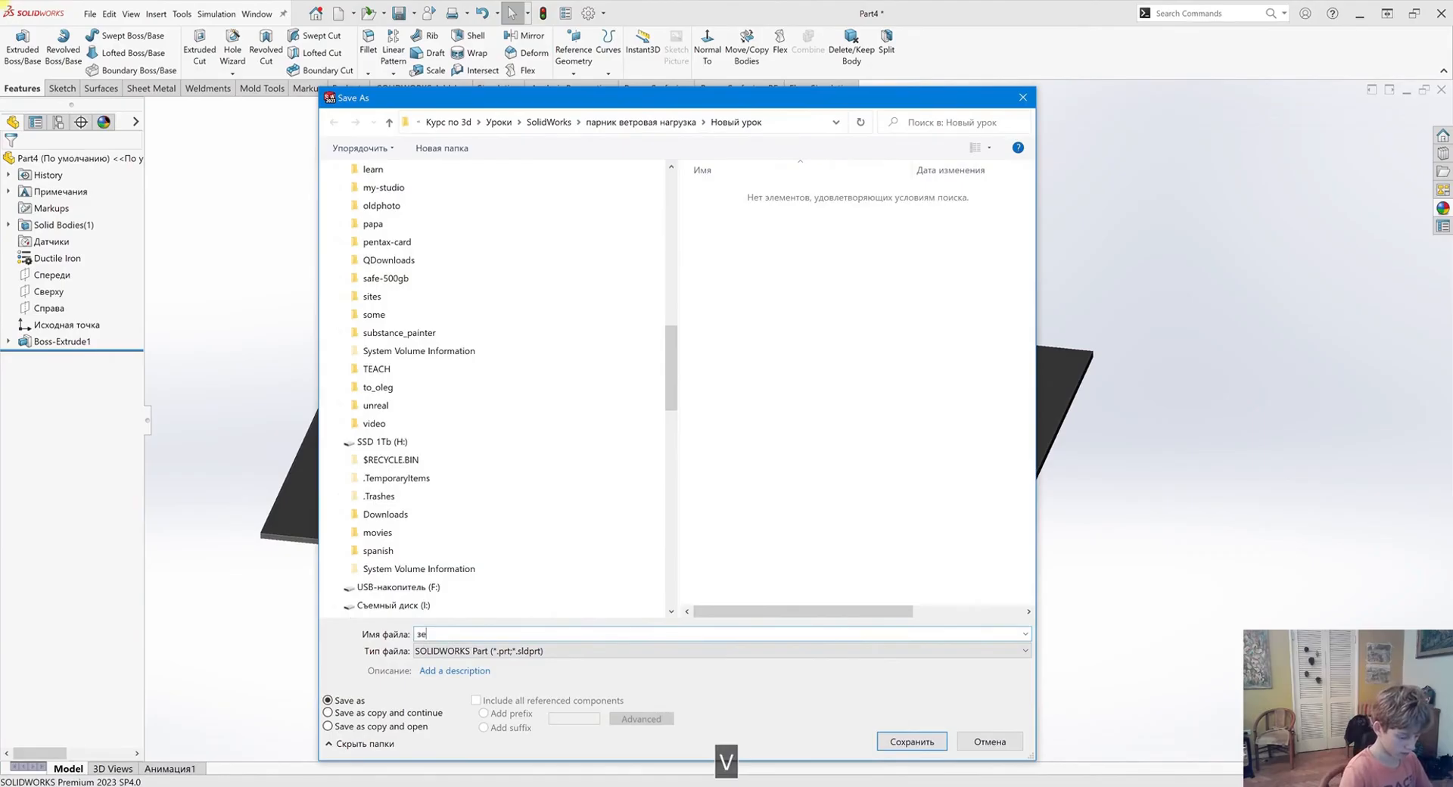
text(мля )
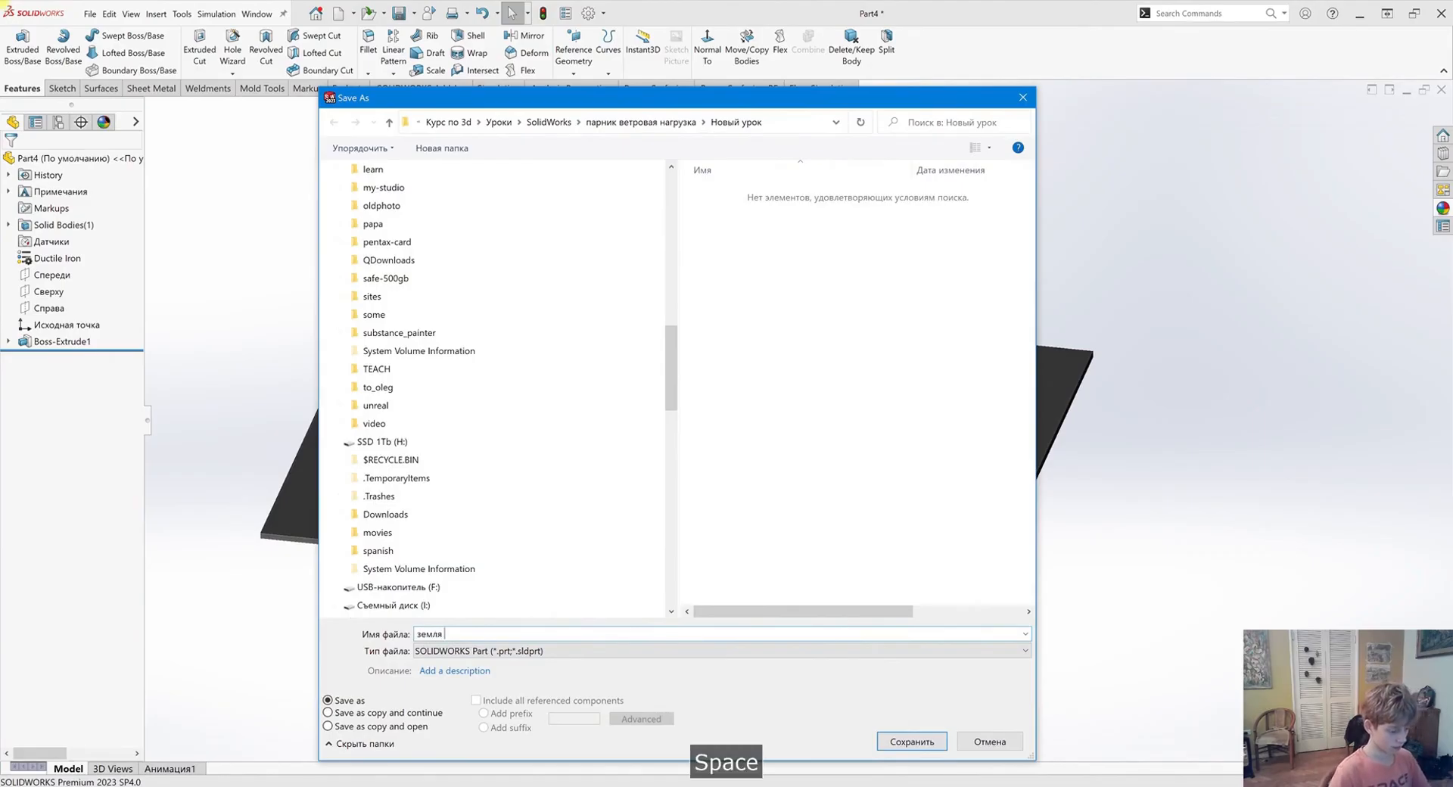
text(12)
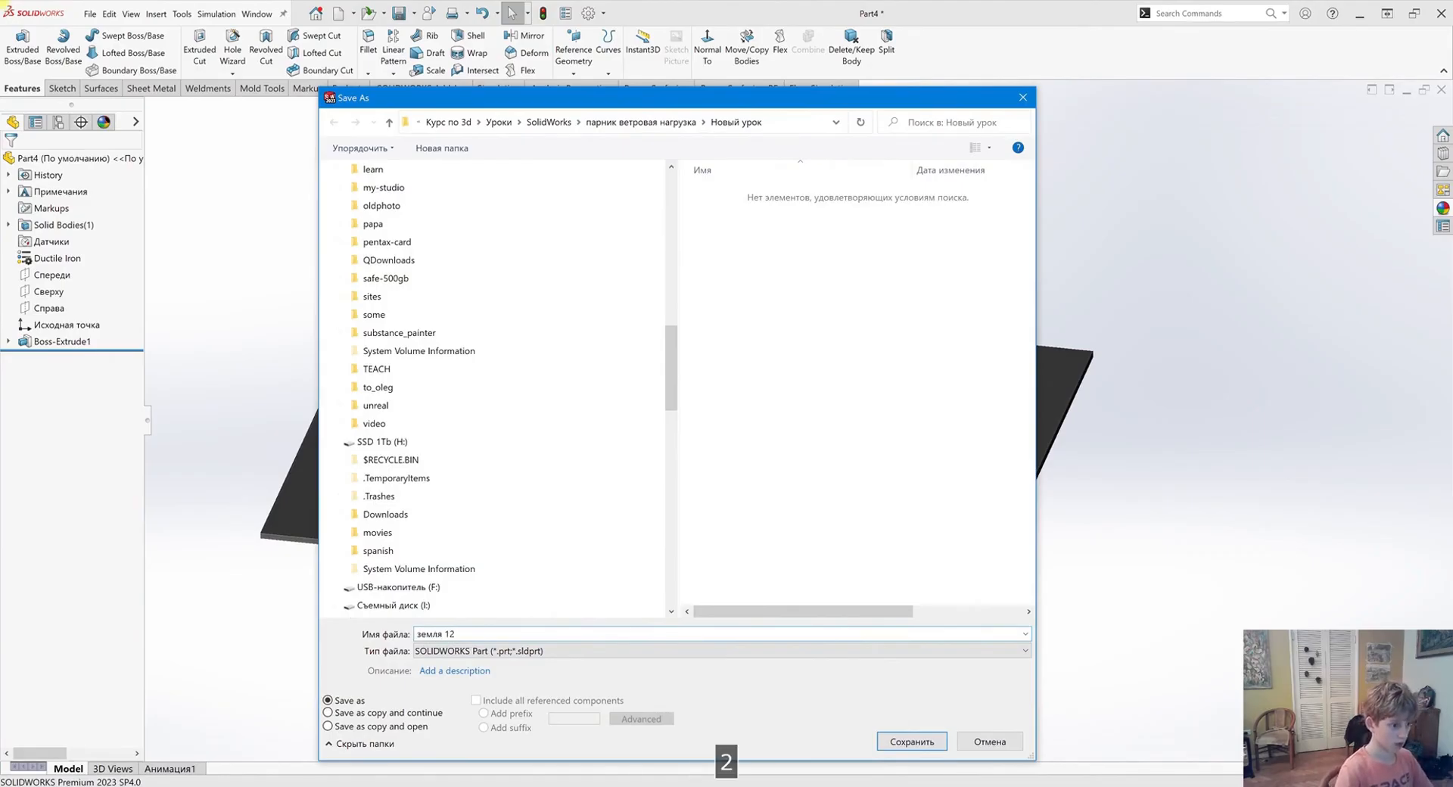
text(000х)
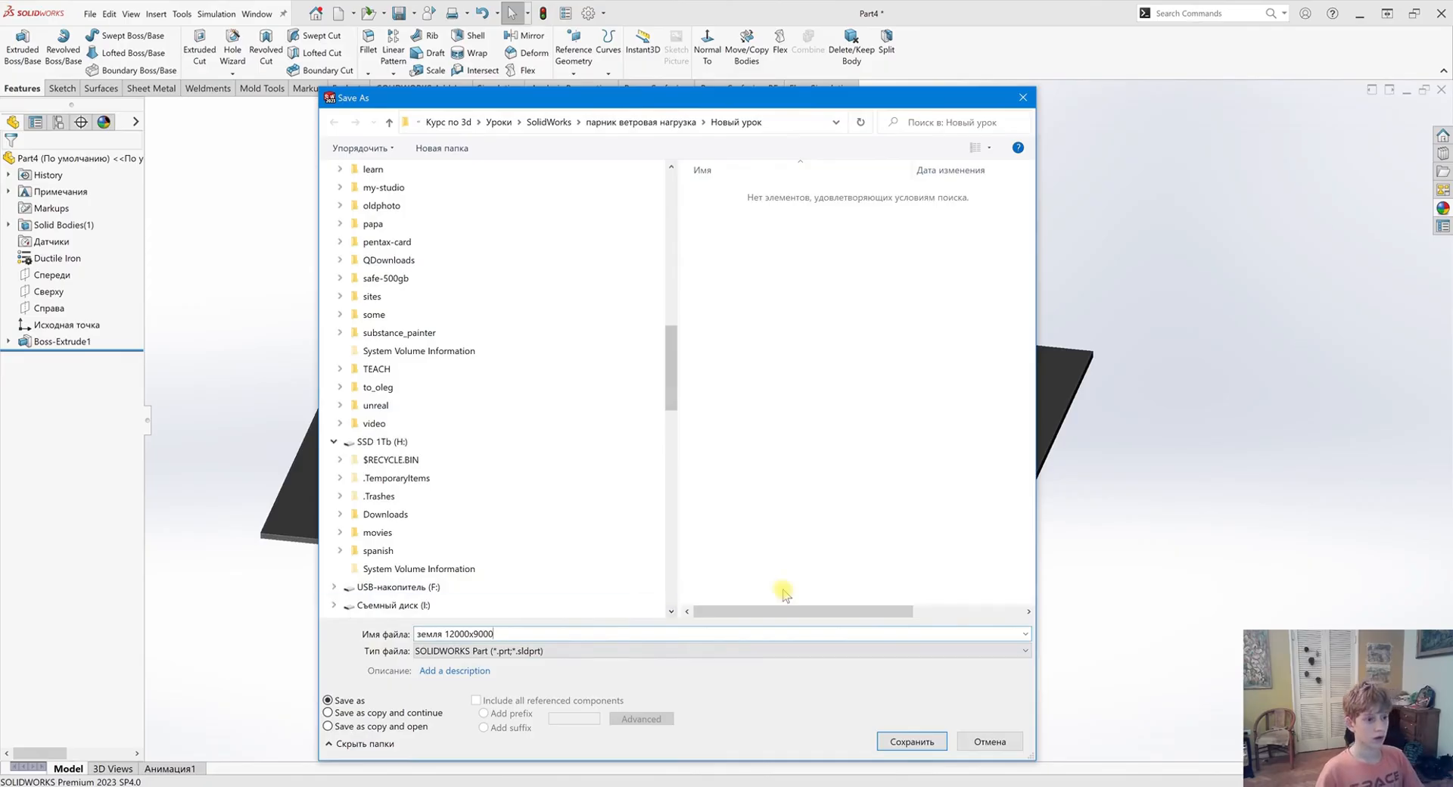
key(Return)
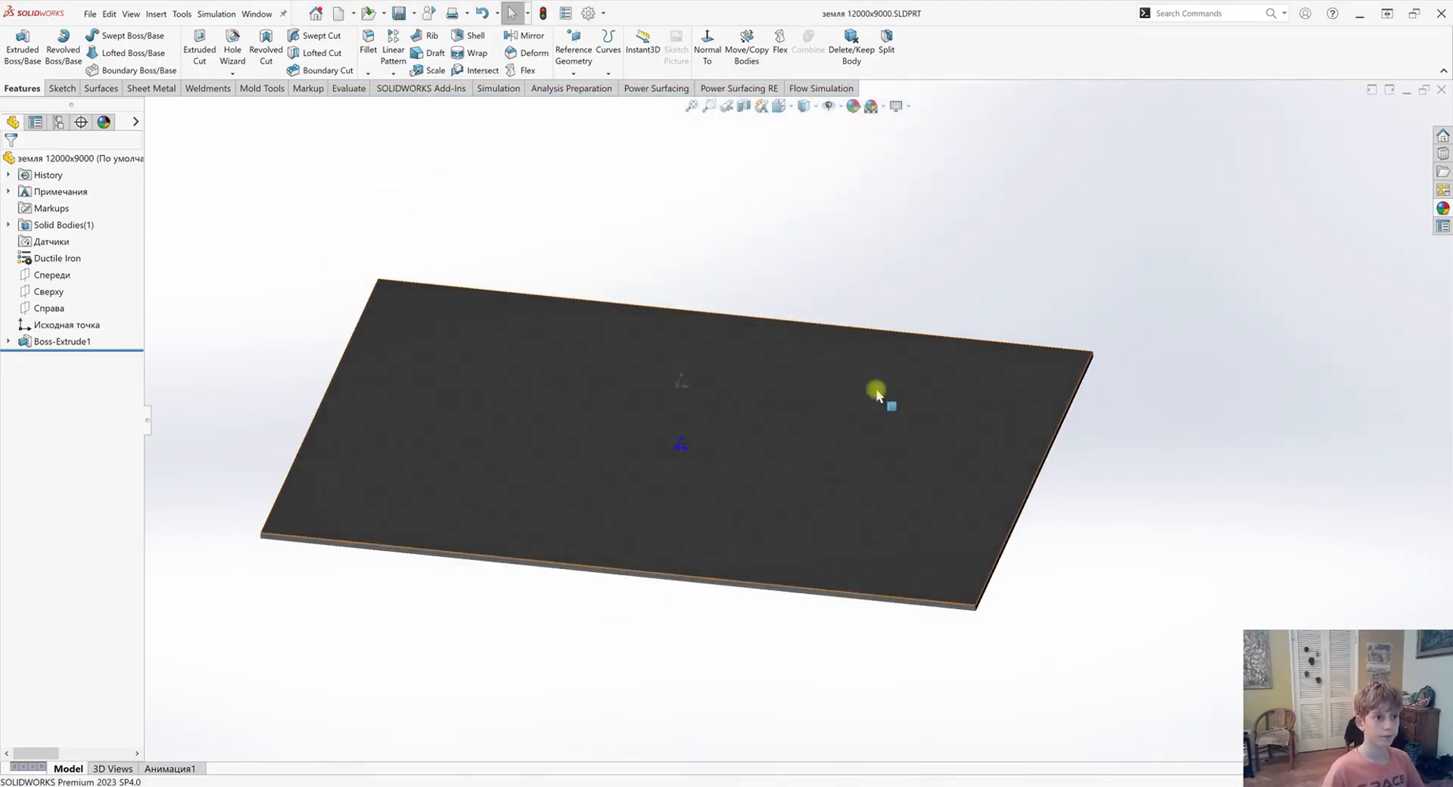
click(1442, 89)
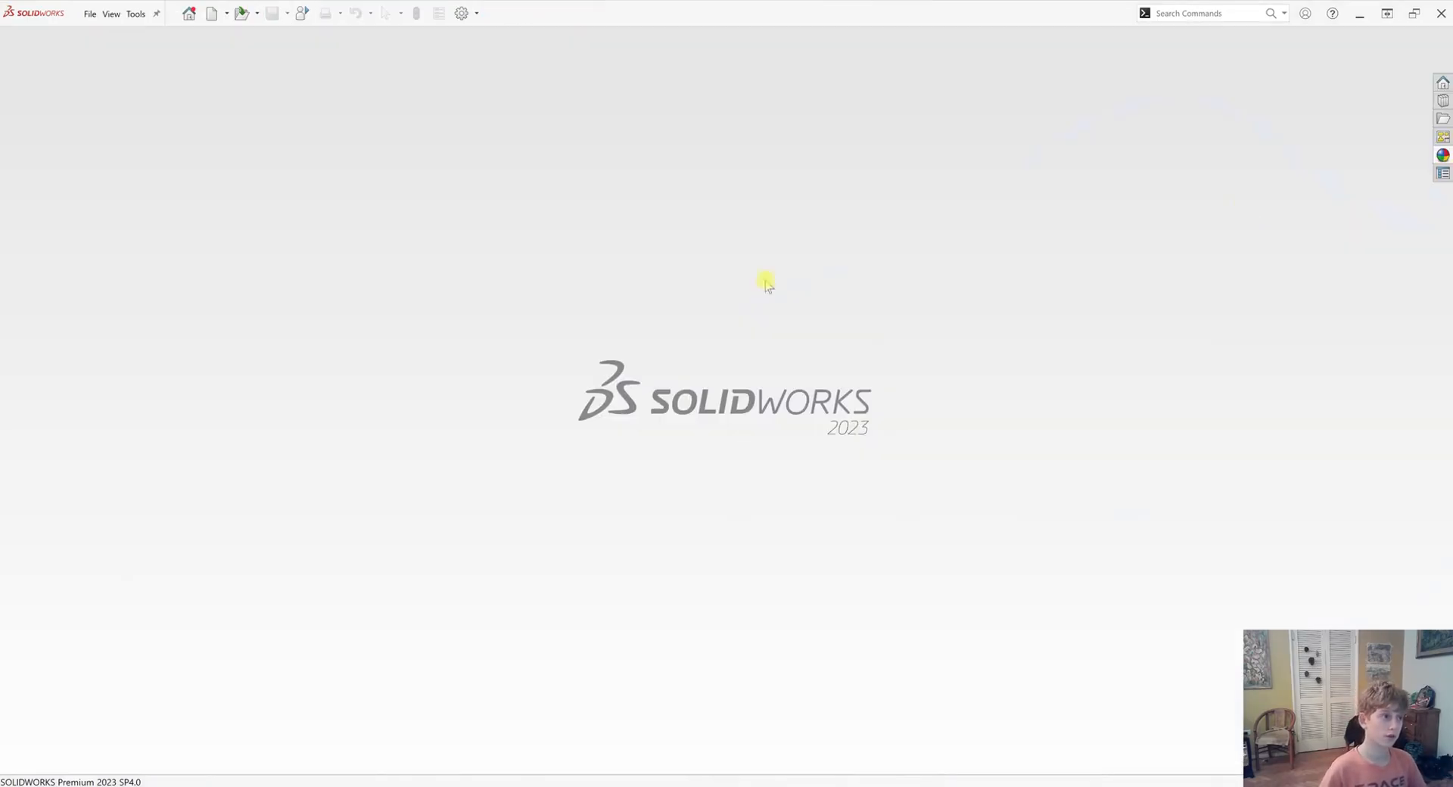
Create a new assembly and place the part земля 12000x9000.SLDPRT at the origin
click(186, 17)
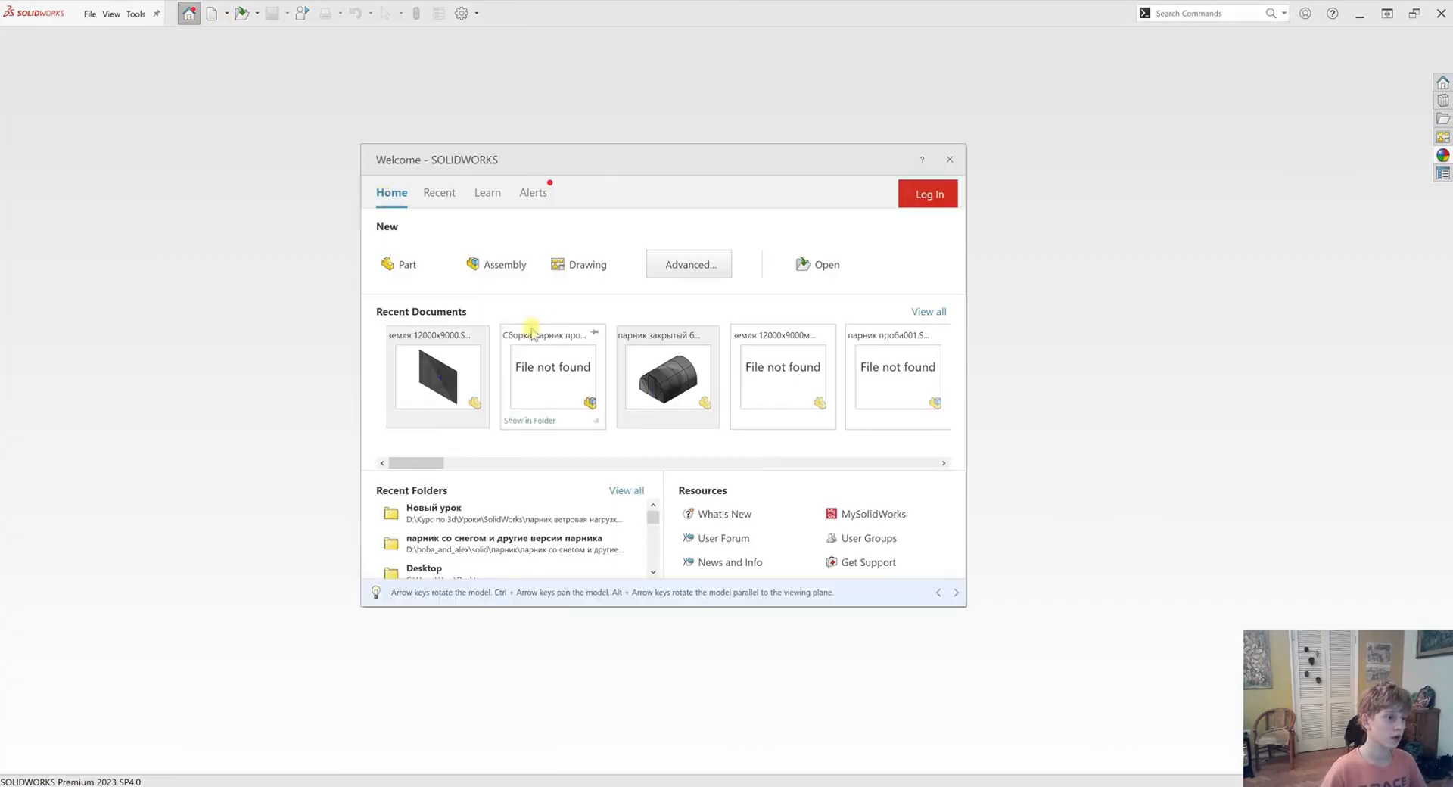
click(509, 261)
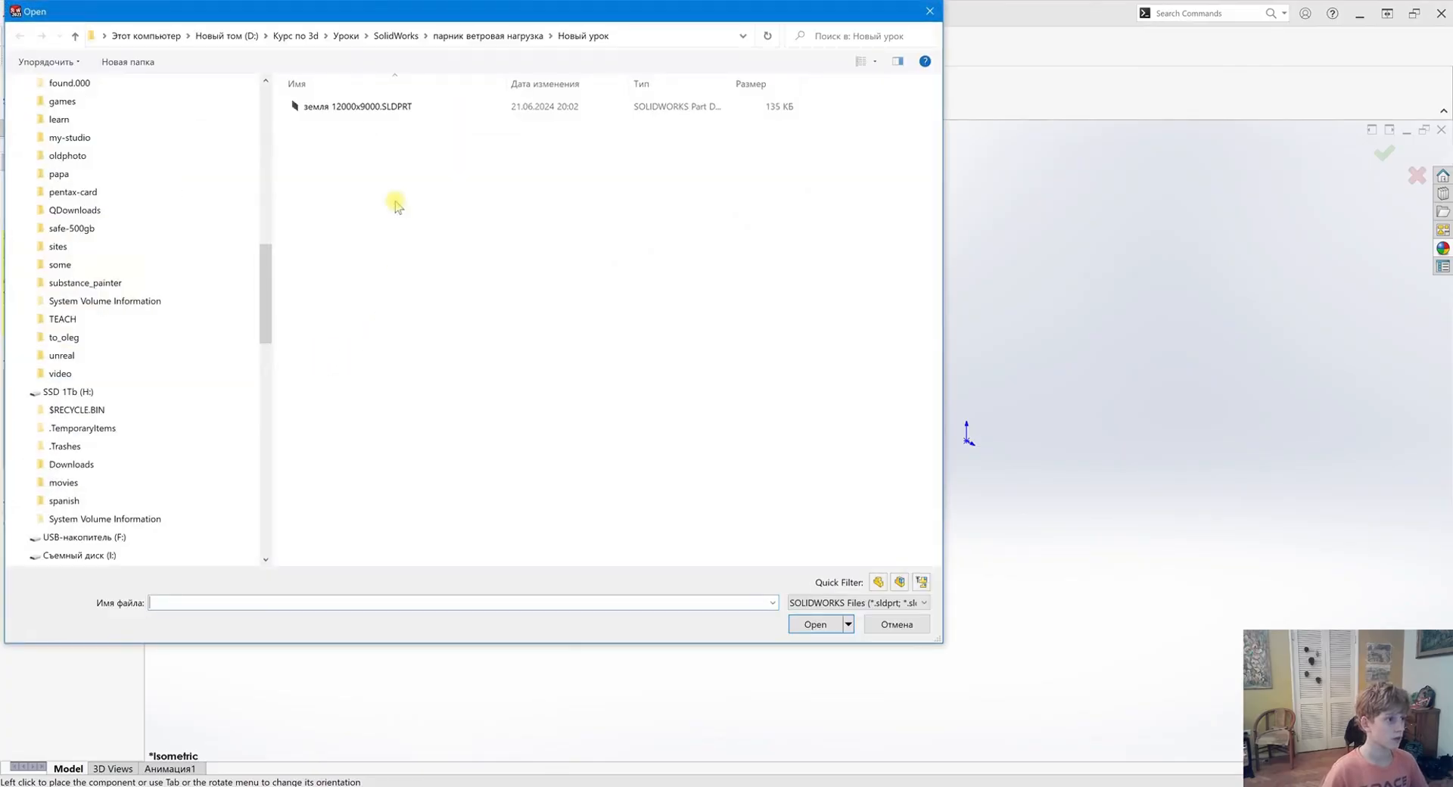
click(365, 106)
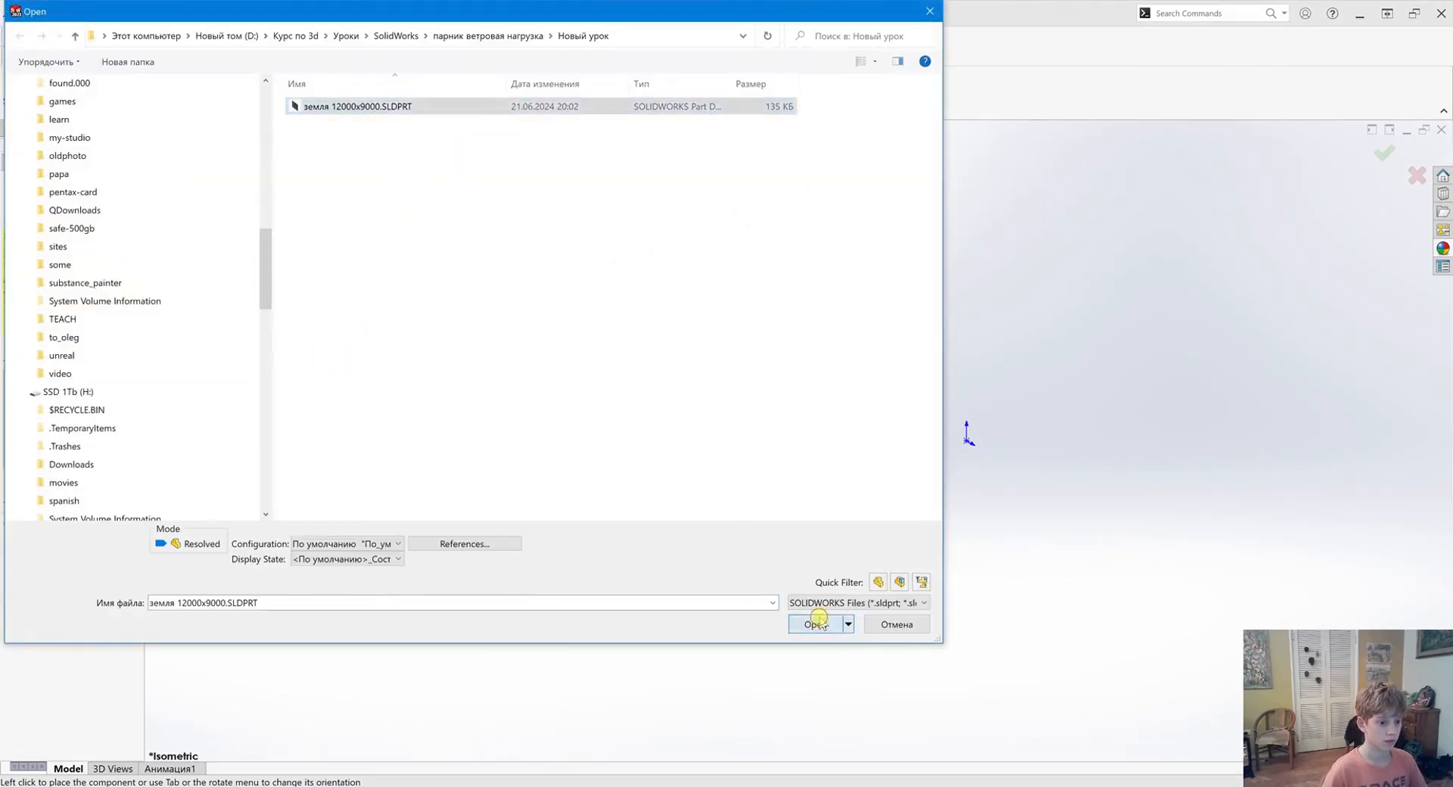
click(816, 625)
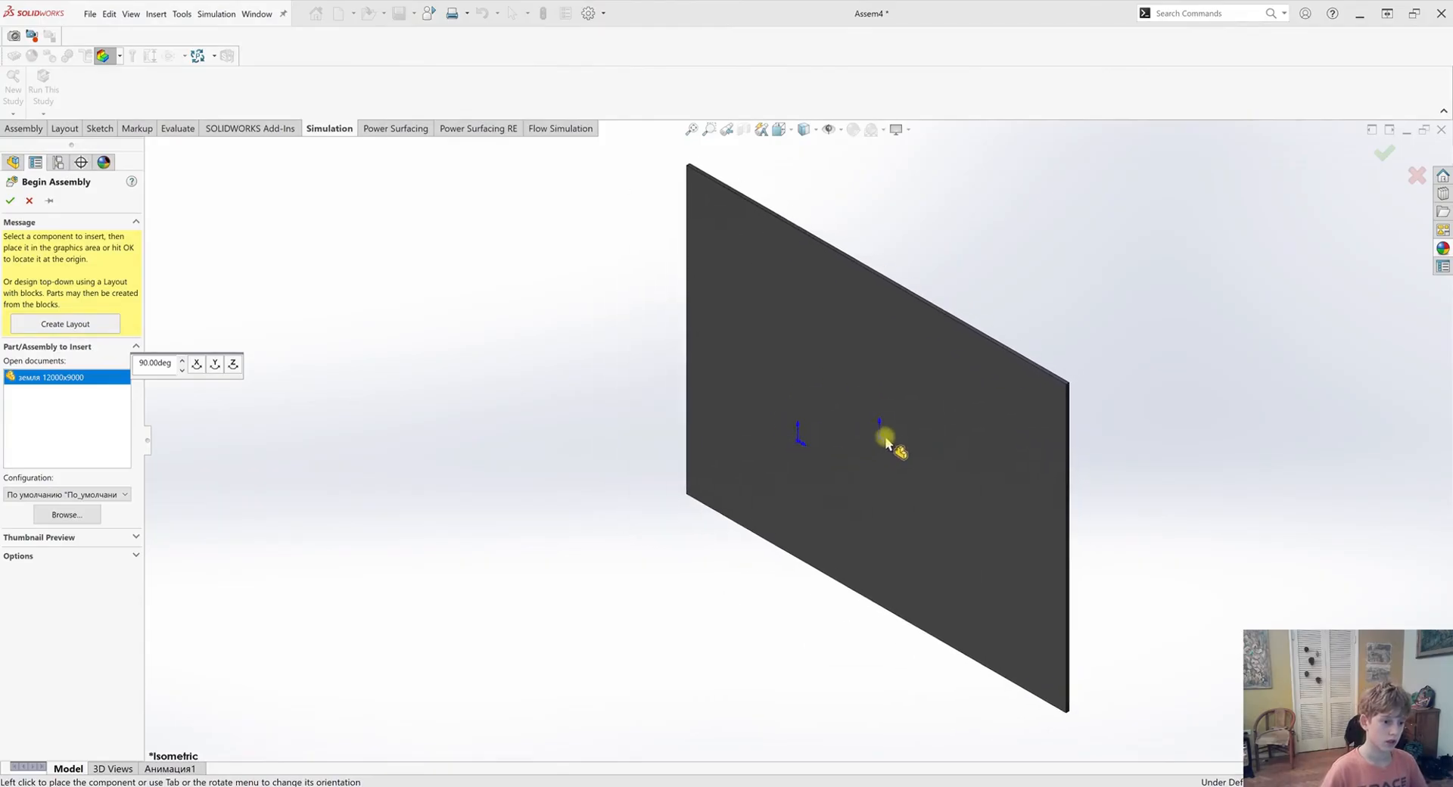
click(799, 443)
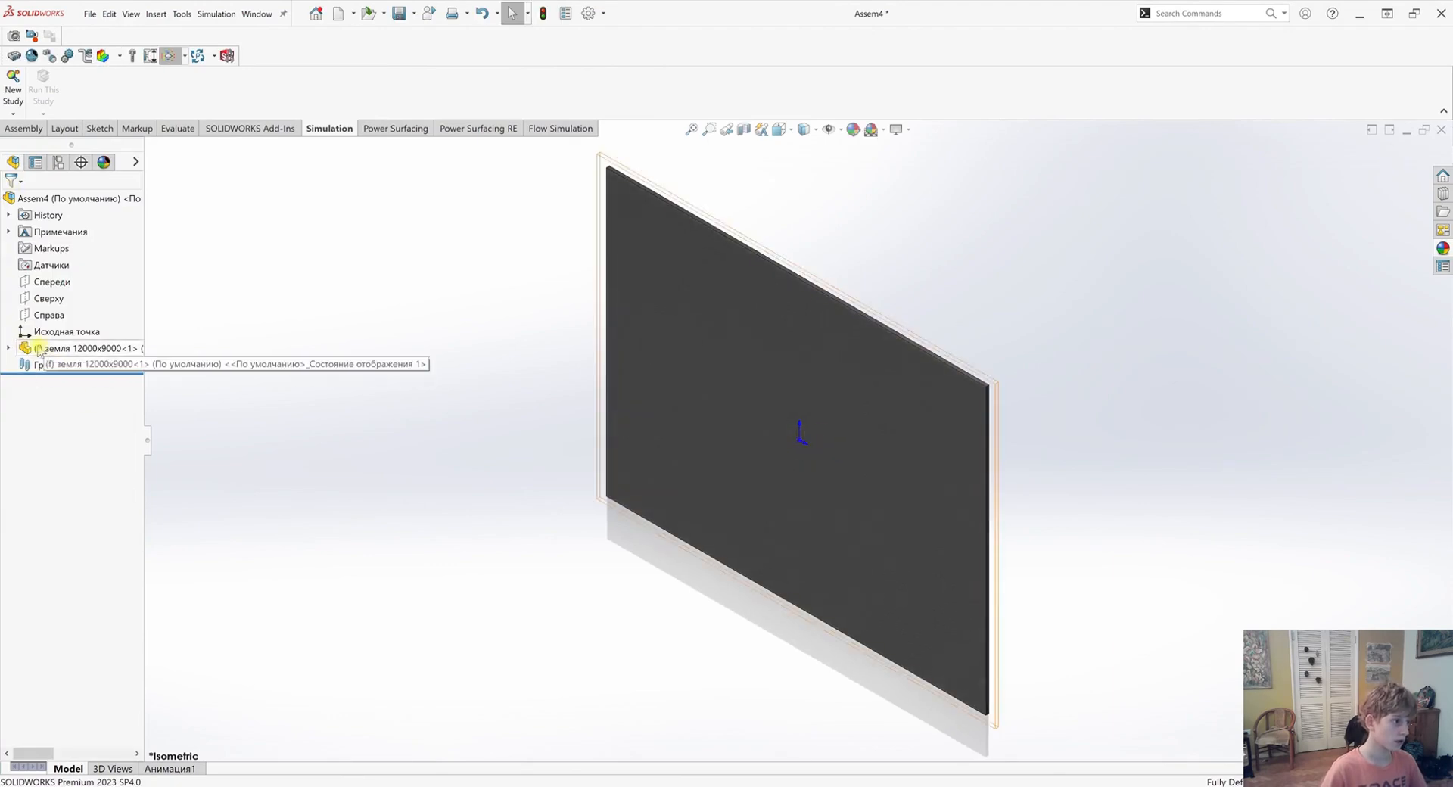
Insert the greenhouse part "парник закрытый без снега.SLDPRT" into the assembly beside the ground plate
middle_drag(643, 485, 606, 435)
click(25, 129)
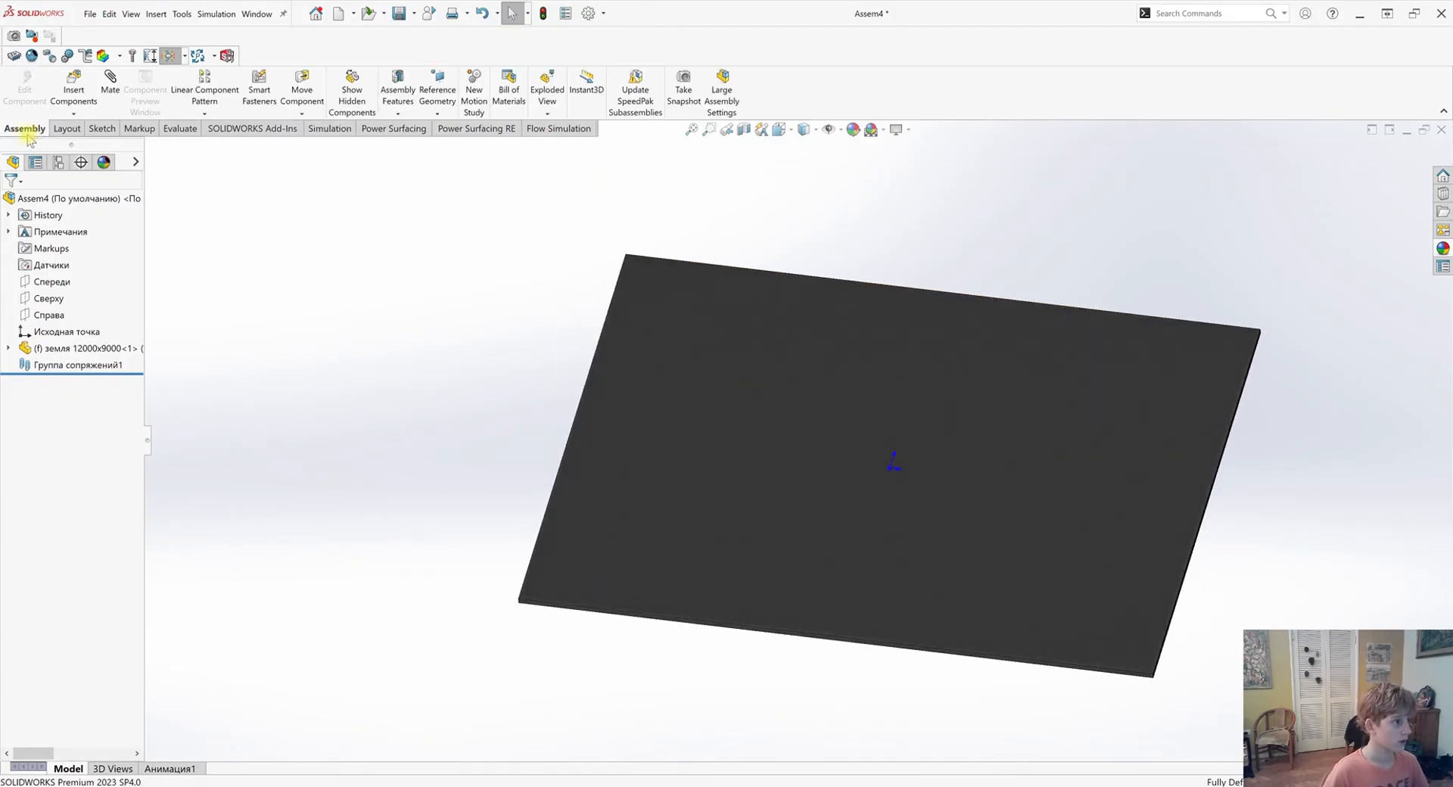
click(73, 84)
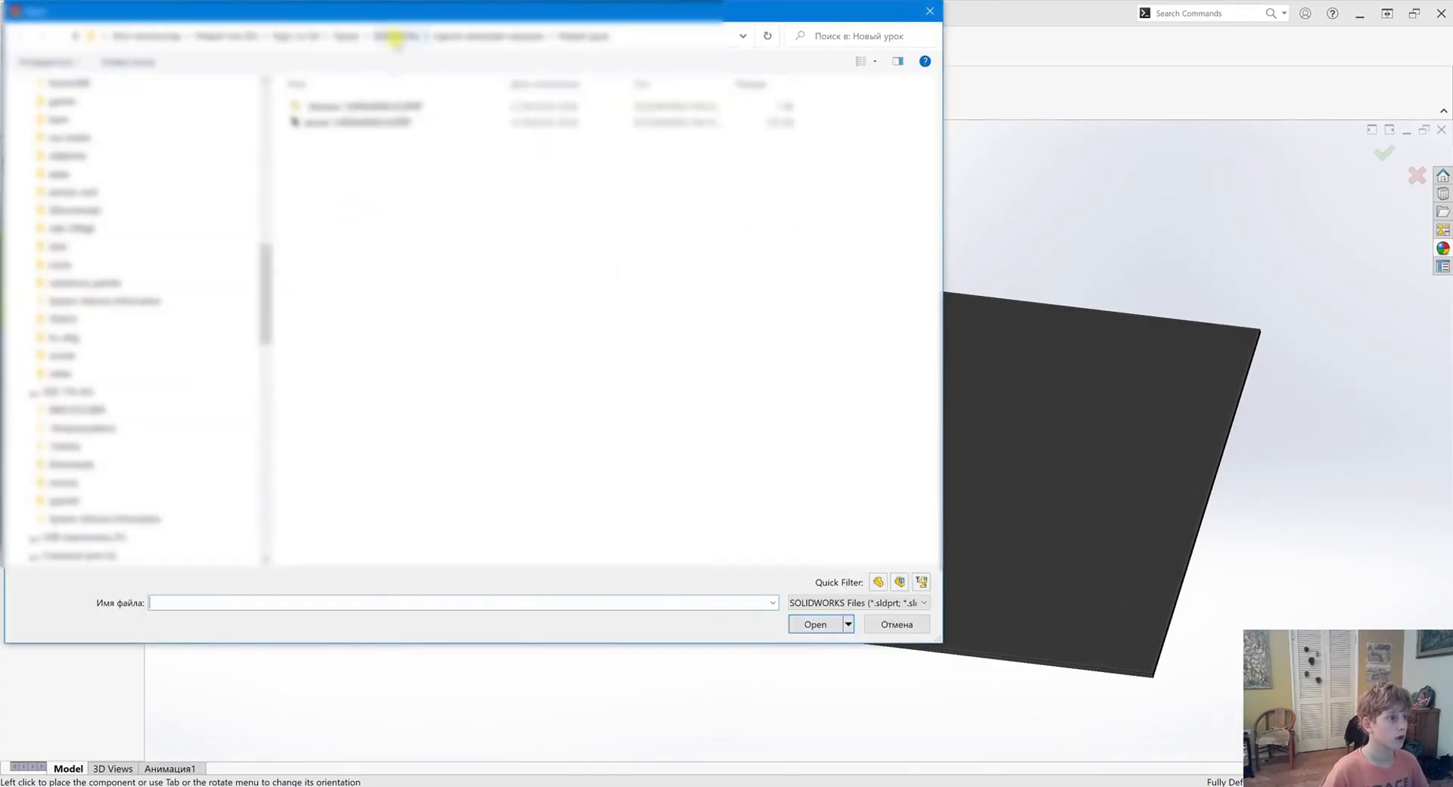
click(150, 35)
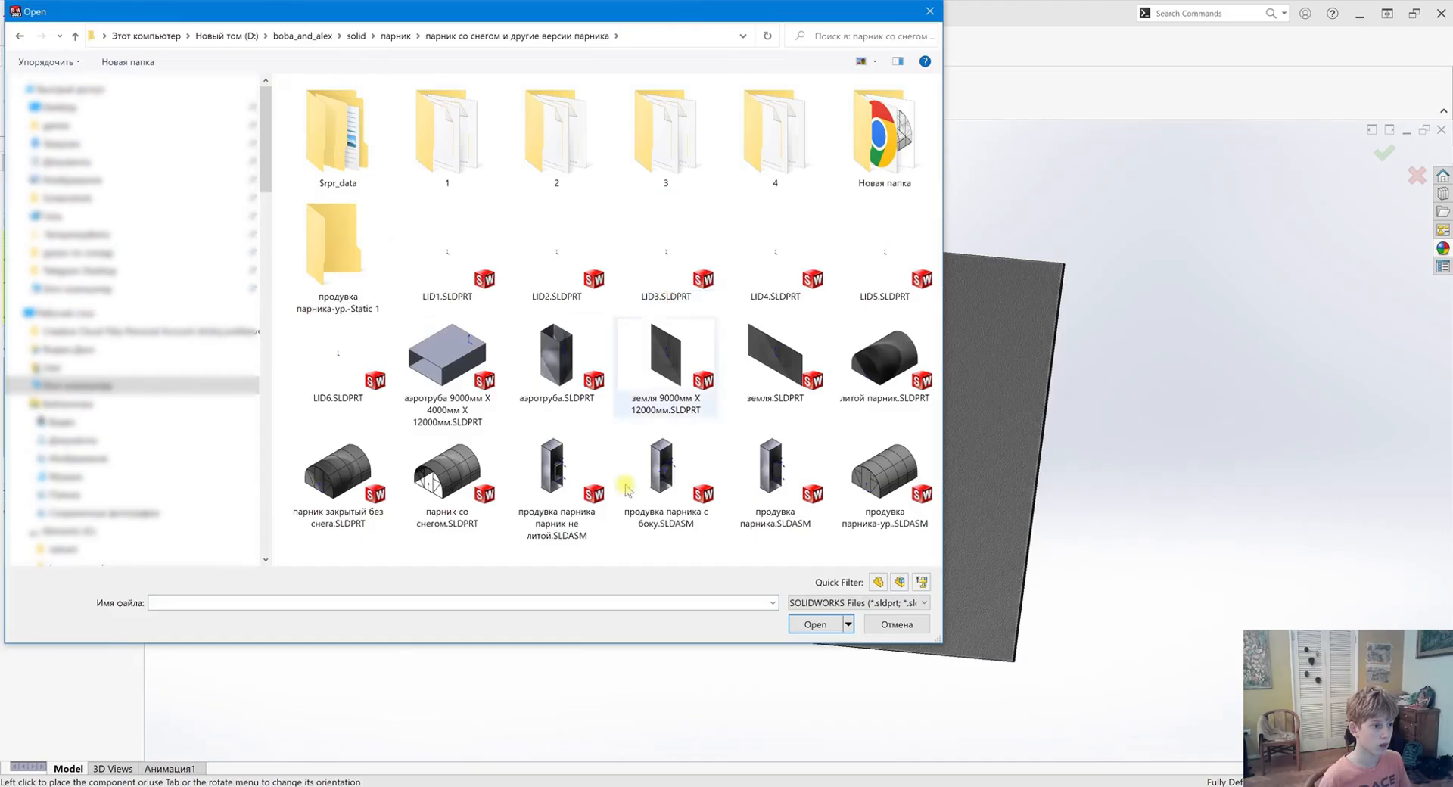
click(333, 473)
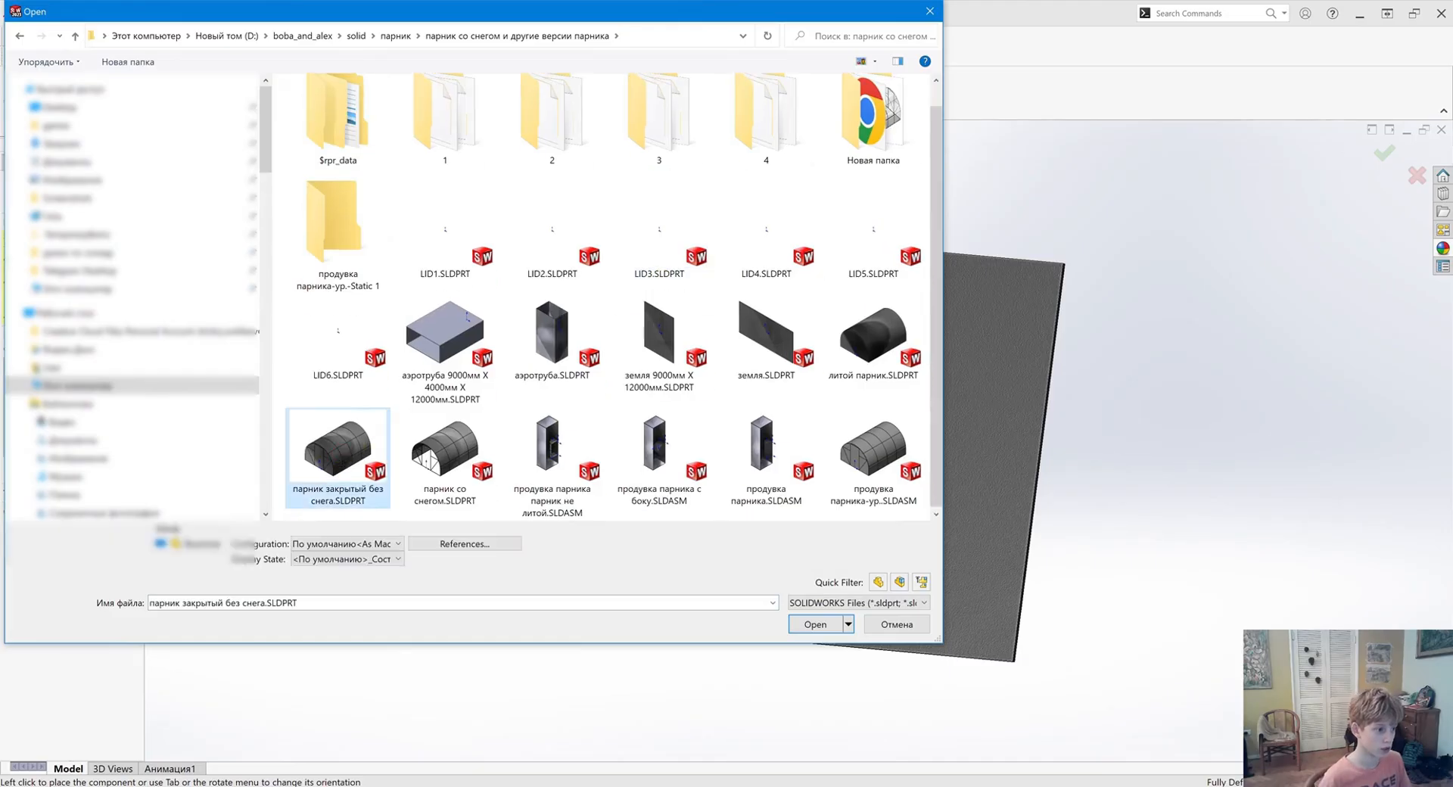
click(816, 625)
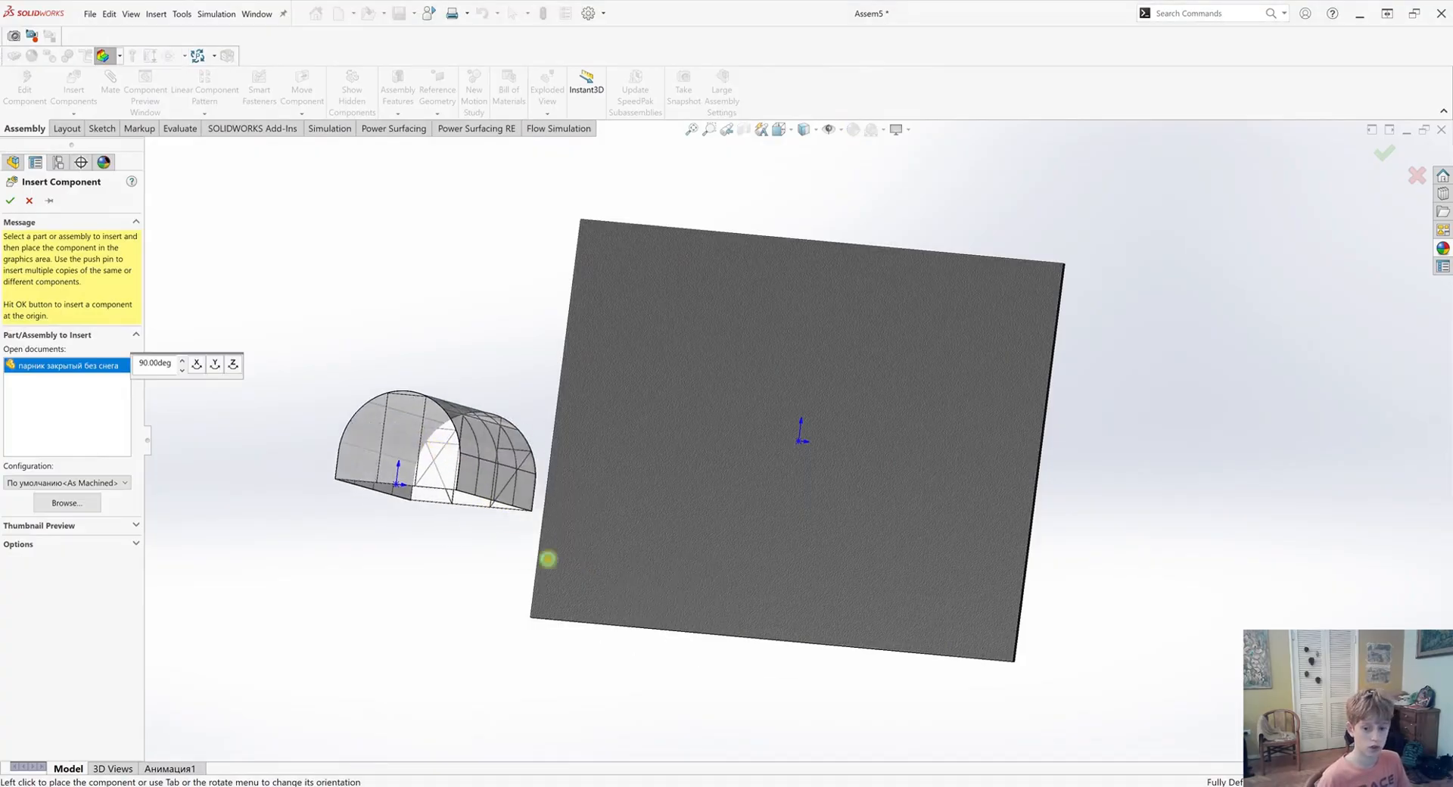
click(548, 559)
Add a coincident mate between the underside face of the greenhouse's base tube and the ground plate's large face
middle_drag(544, 568, 522, 333)
scroll(669, 465, down, 3)
middle_drag(669, 465, 606, 438)
click(115, 99)
scroll(541, 420, down, 10)
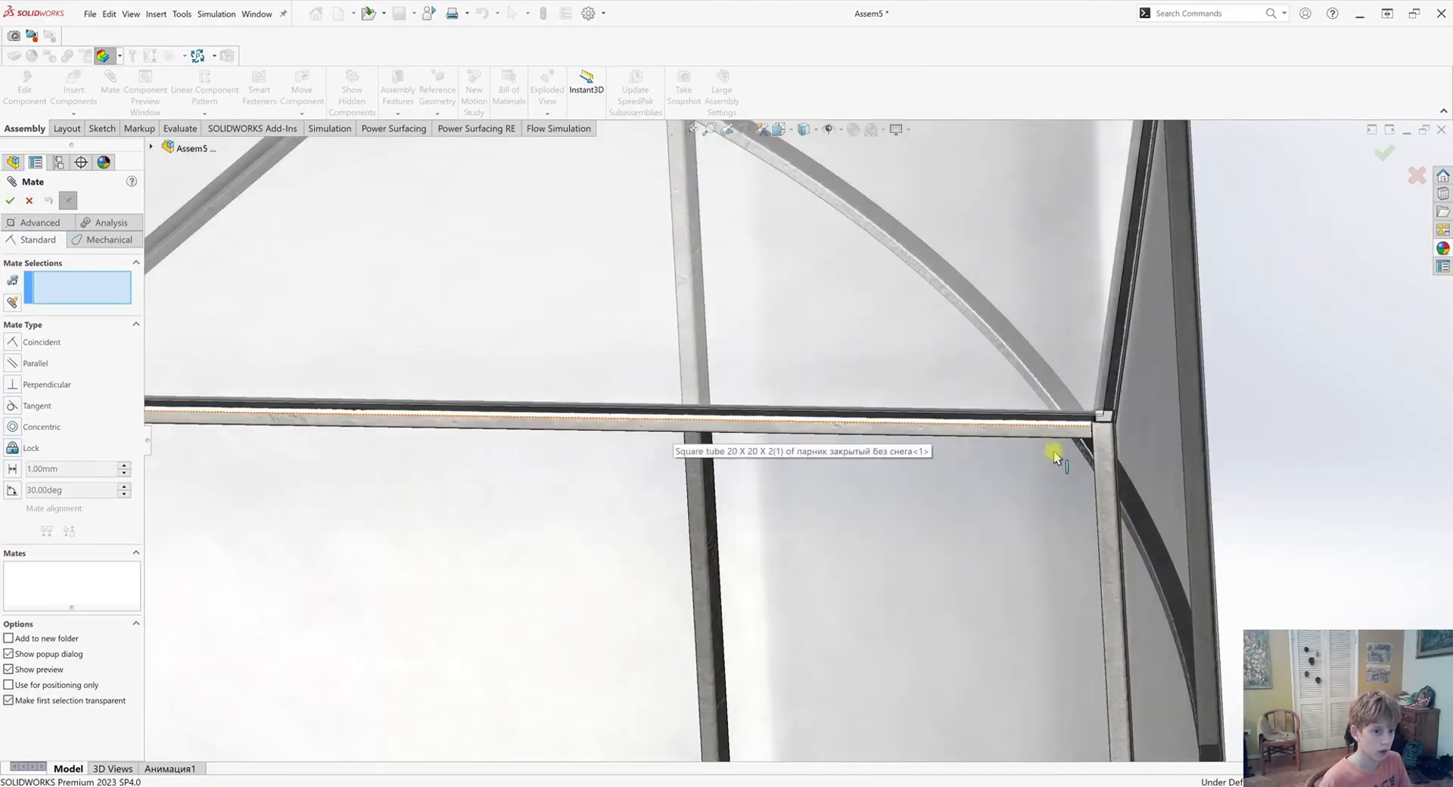
click(1053, 455)
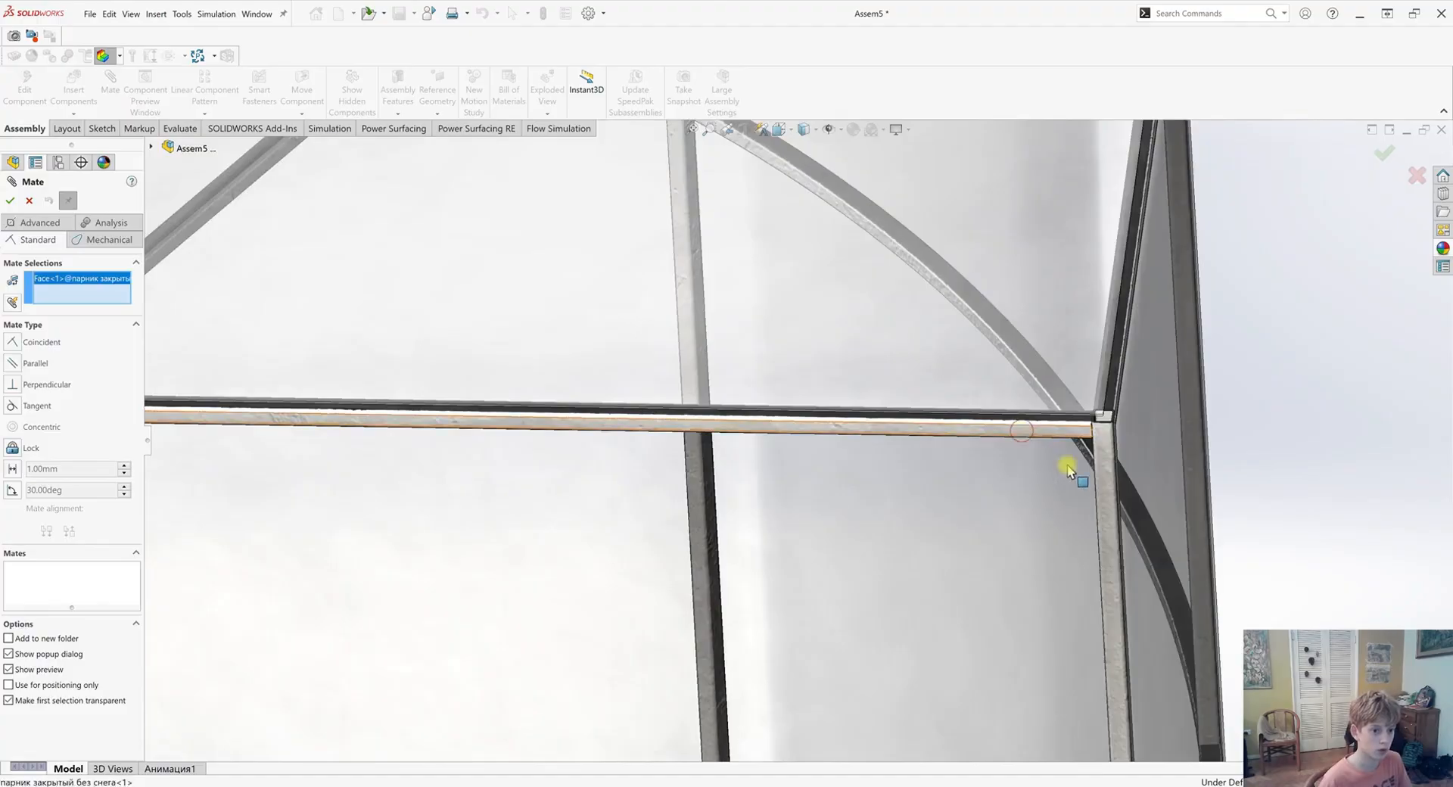
scroll(1060, 470, up, 10)
click(1056, 530)
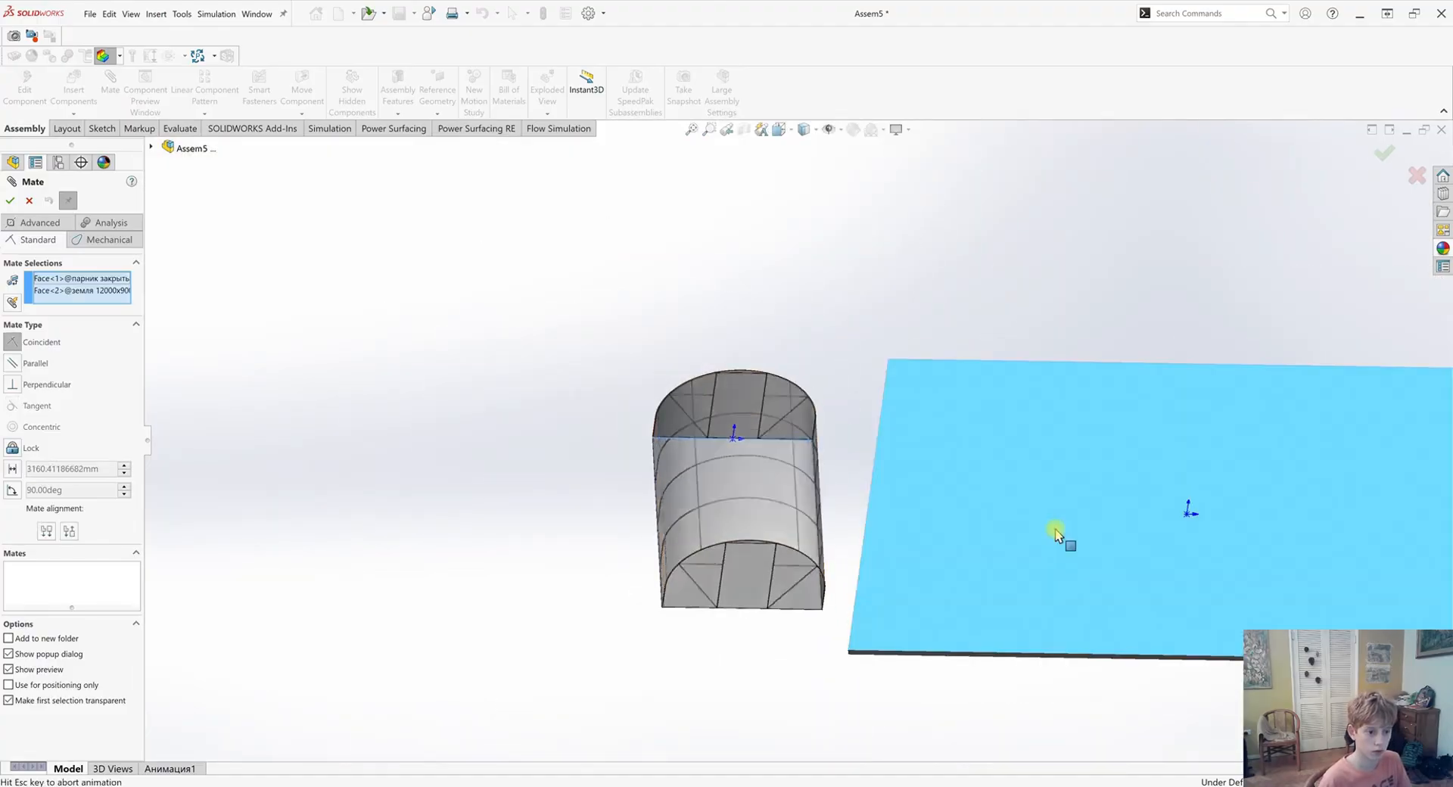
click(1218, 547)
Start a centered Width mate with the greenhouse's two opposite long side faces as the first width selections
scroll(1067, 556, up, 3)
middle_drag(1068, 557, 993, 494)
scroll(1018, 499, down, 2)
scroll(954, 490, down, 2)
scroll(506, 383, down, 2)
scroll(537, 424, up, 2)
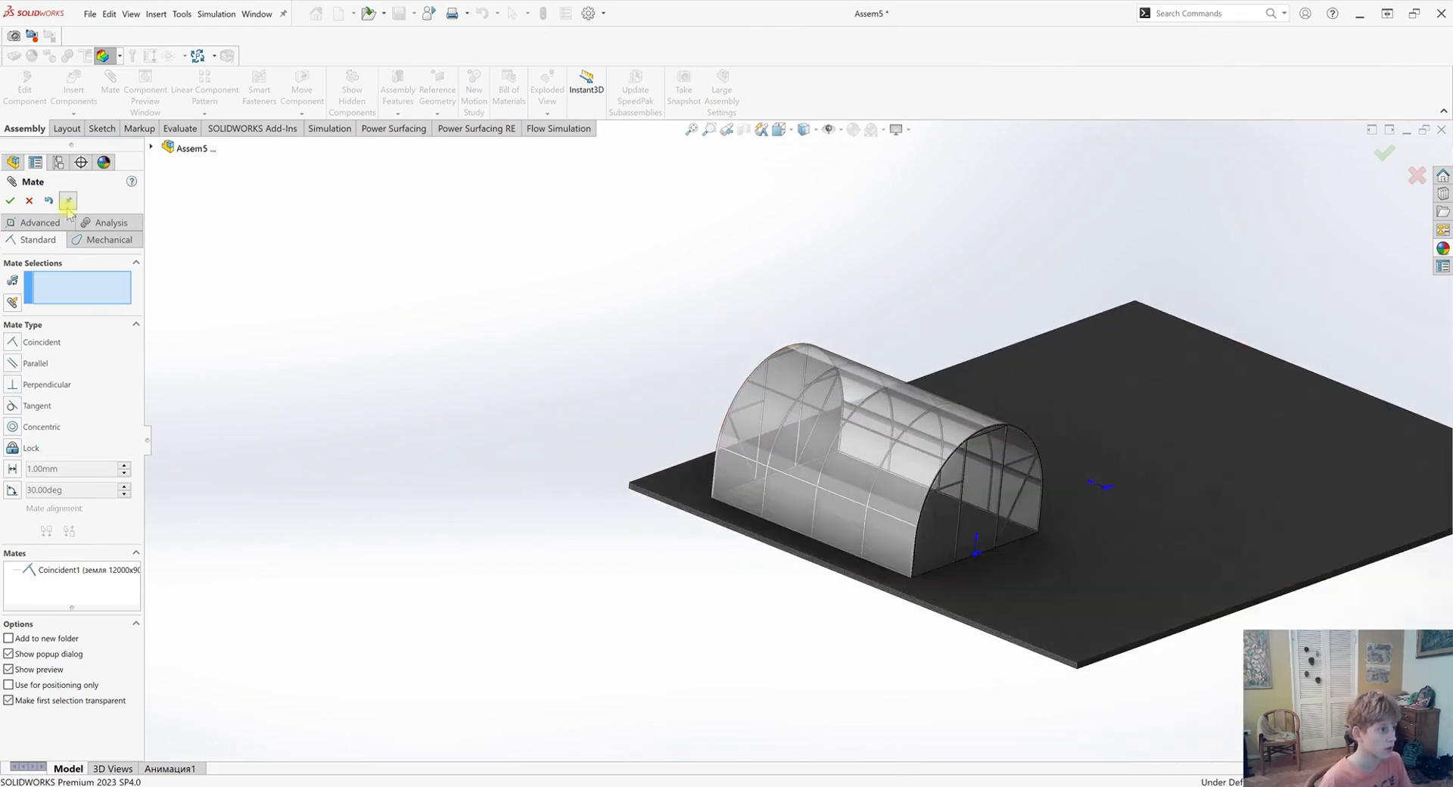
click(34, 224)
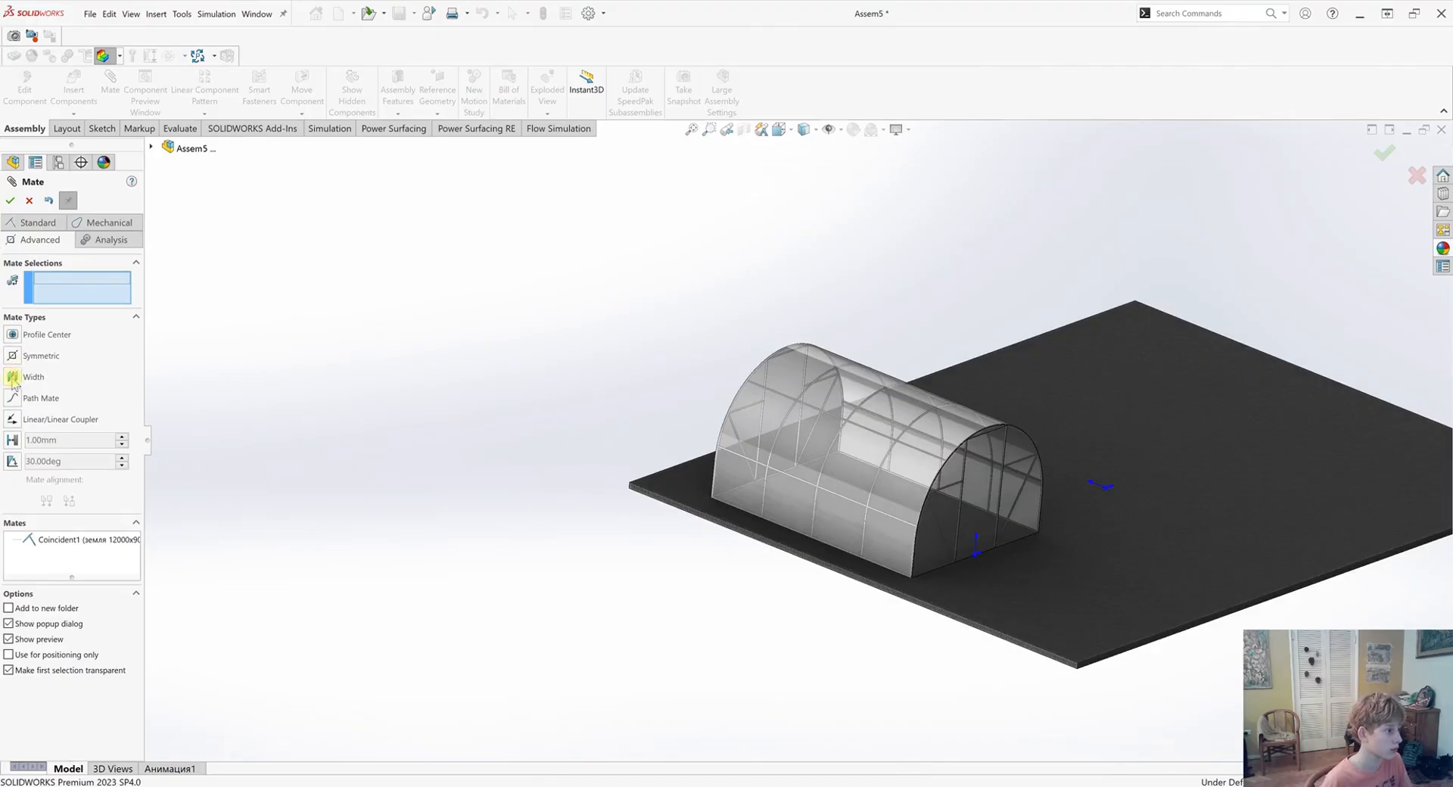
click(12, 377)
scroll(925, 486, down, 2)
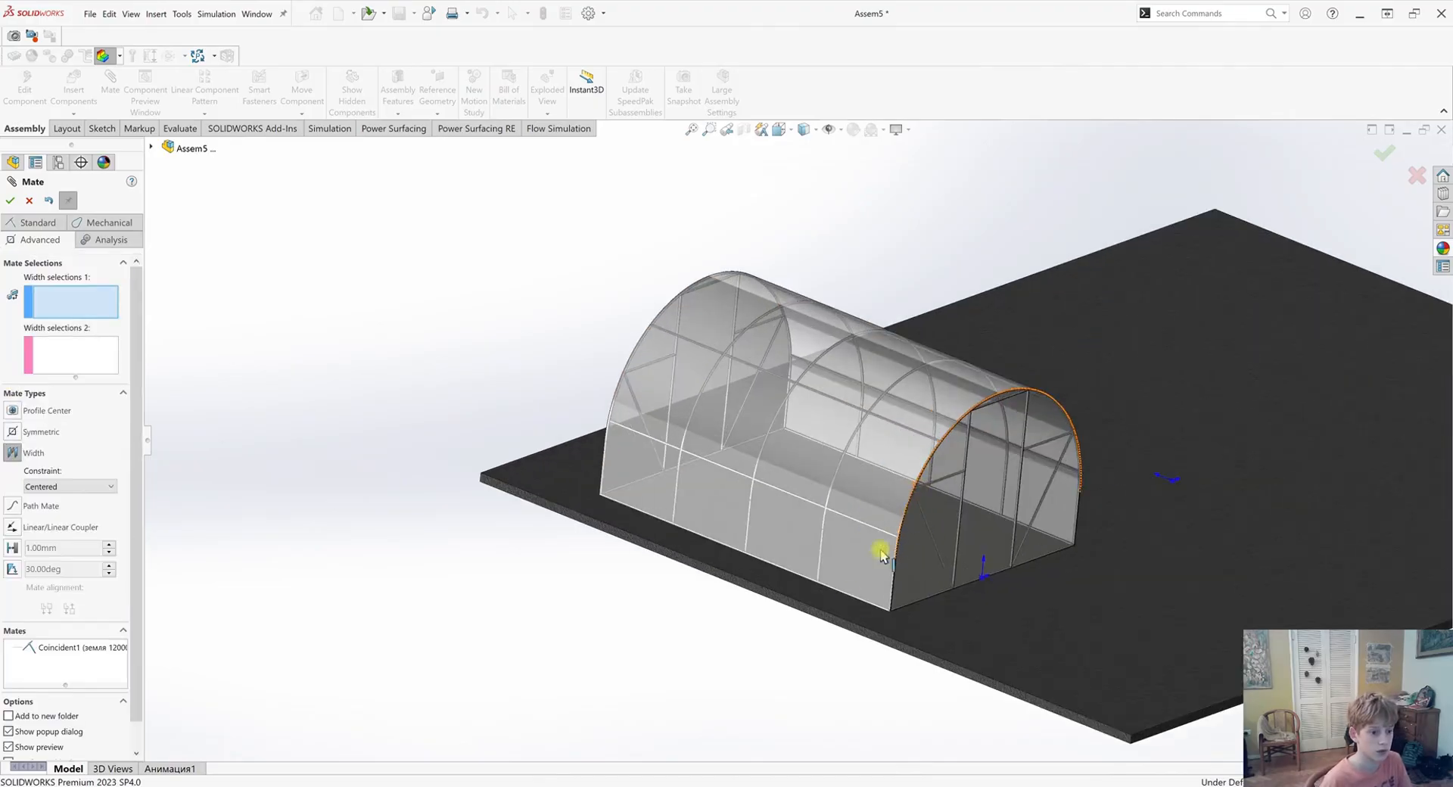
click(934, 567)
middle_drag(935, 570, 1099, 528)
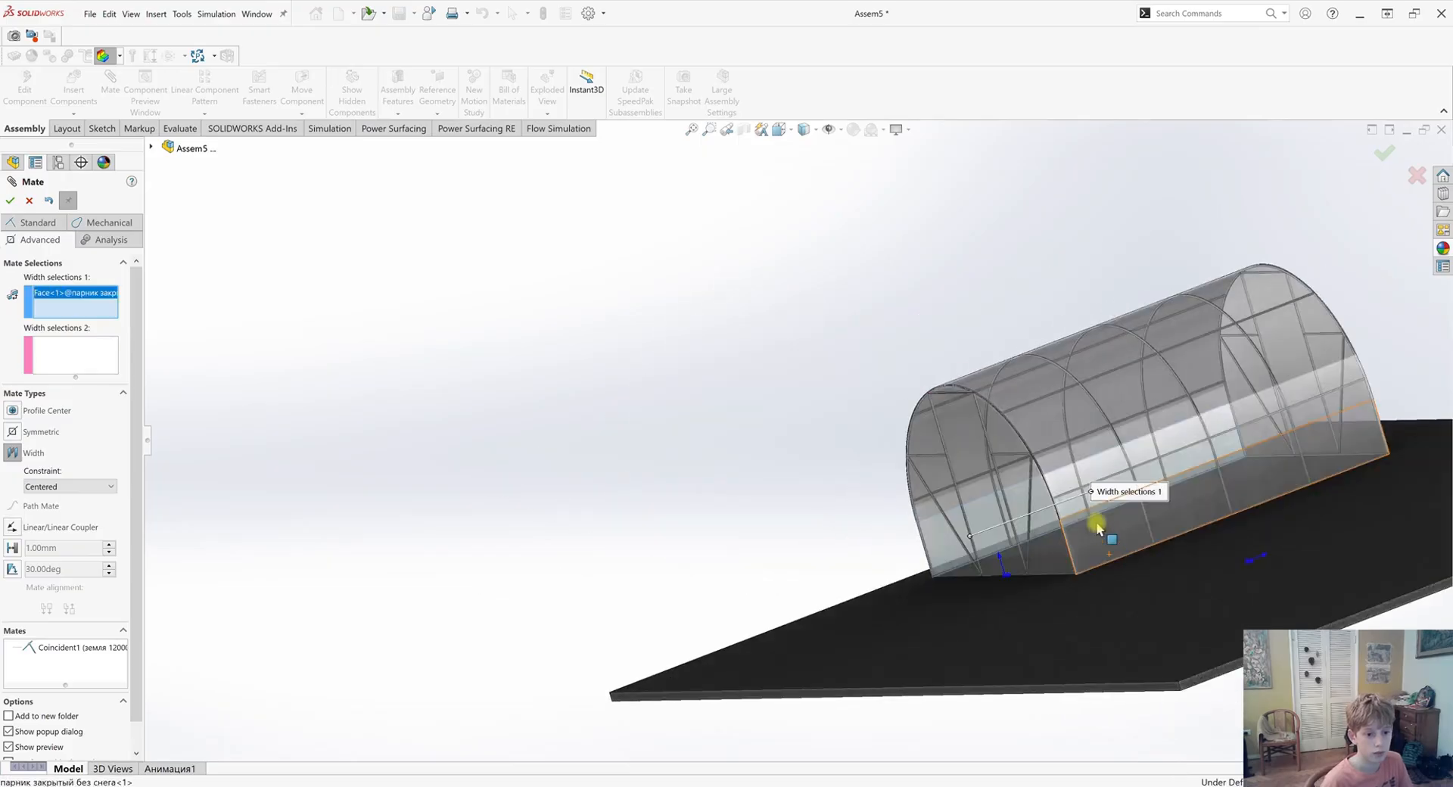
click(1100, 528)
Complete the centered Width mate using the ground plate's two opposite side faces alongside the greenhouse's length as the second width selections
middle_drag(966, 571, 821, 666)
click(835, 660)
scroll(660, 514, up, 3)
middle_drag(658, 510, 766, 409)
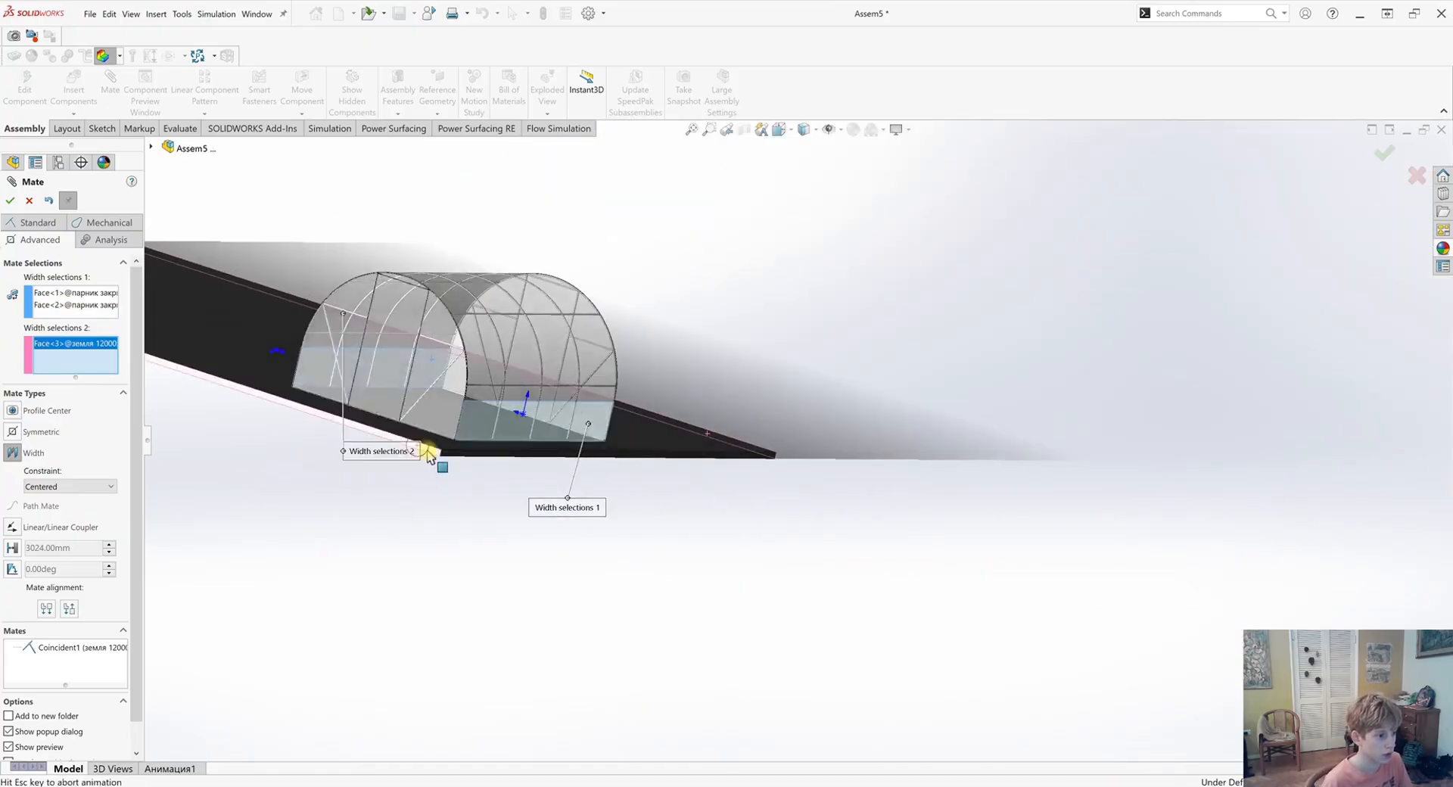
click(560, 515)
mouse_move(387, 532)
middle_down()
mouse_move(373, 545)
mouse_move(391, 509)
middle_up()
scroll(275, 476, down, 2)
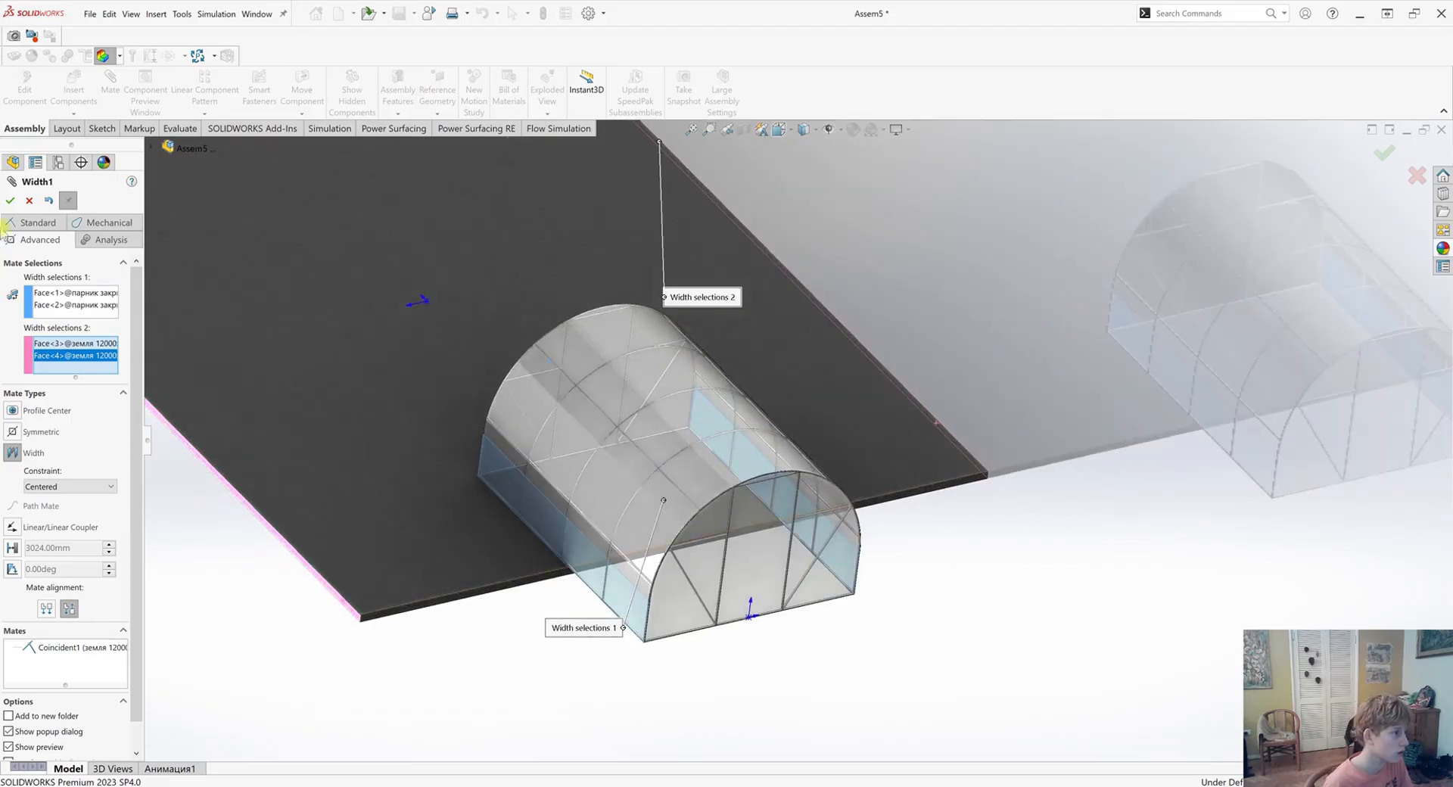
click(10, 201)
Add a 3000 mm Distance mate between the greenhouse's end door face and the ground plate's nearest parallel edge, and finish mating
middle_drag(673, 589, 714, 639)
scroll(616, 474, down, 3)
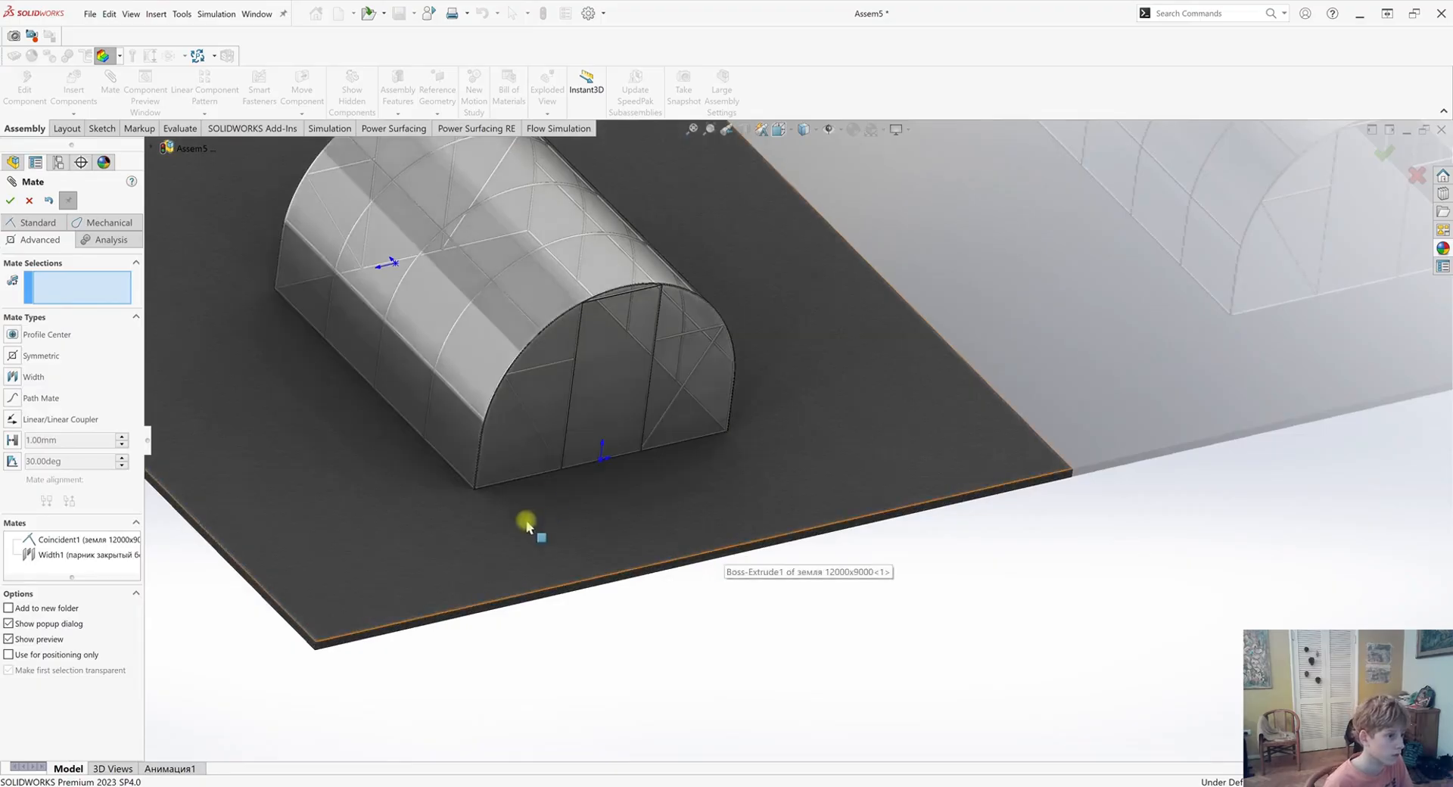
click(32, 222)
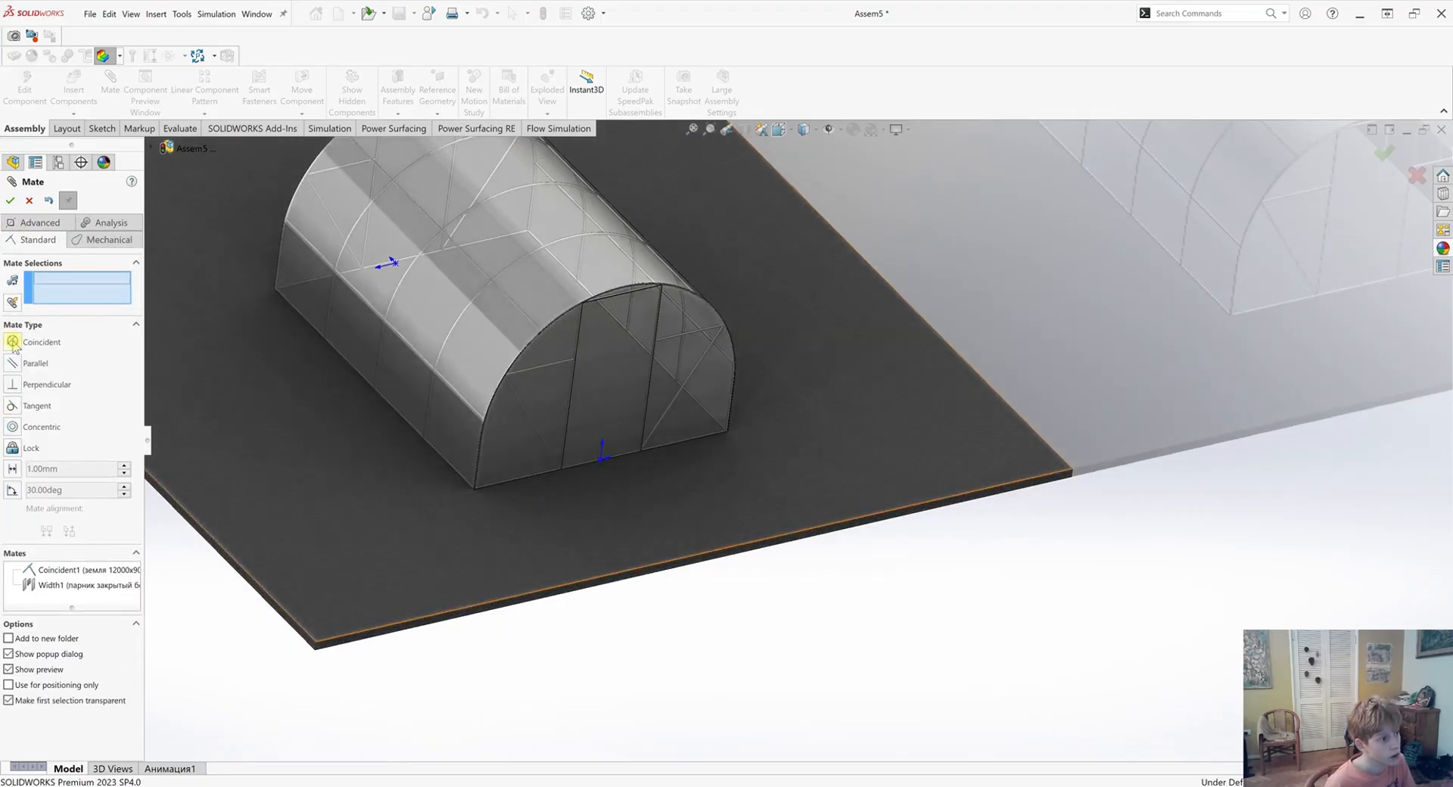
click(13, 470)
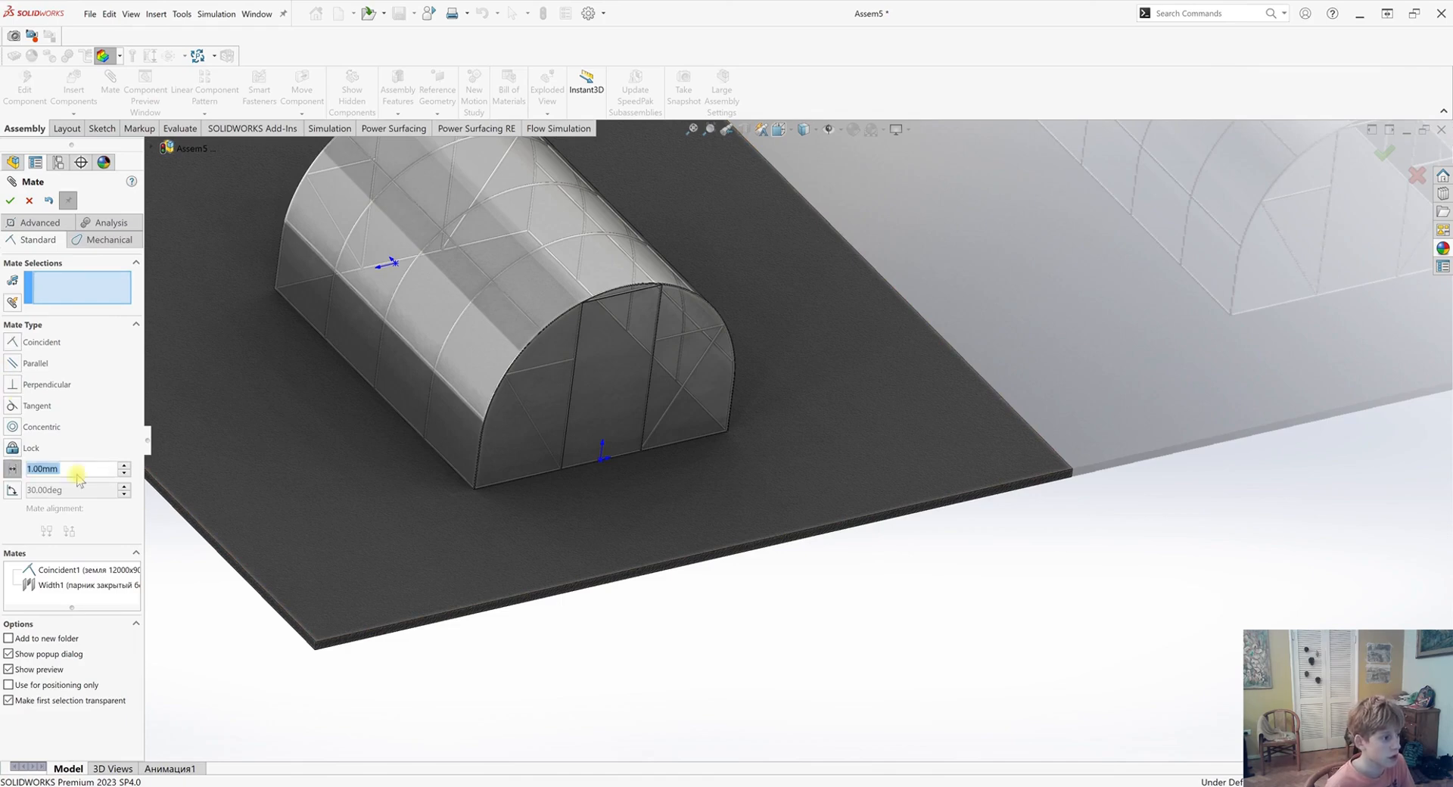
click(613, 418)
scroll(773, 509, down, 5)
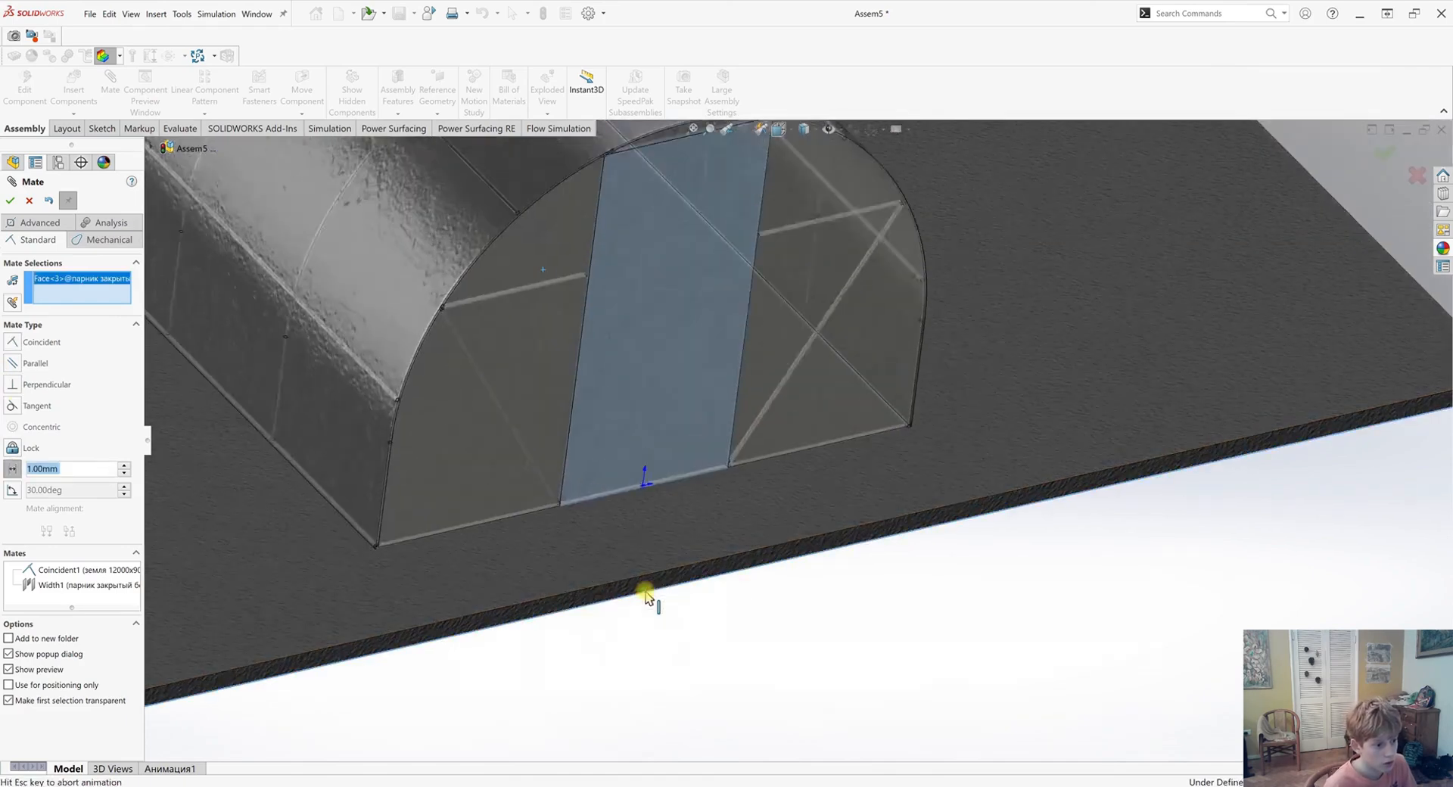
click(646, 593)
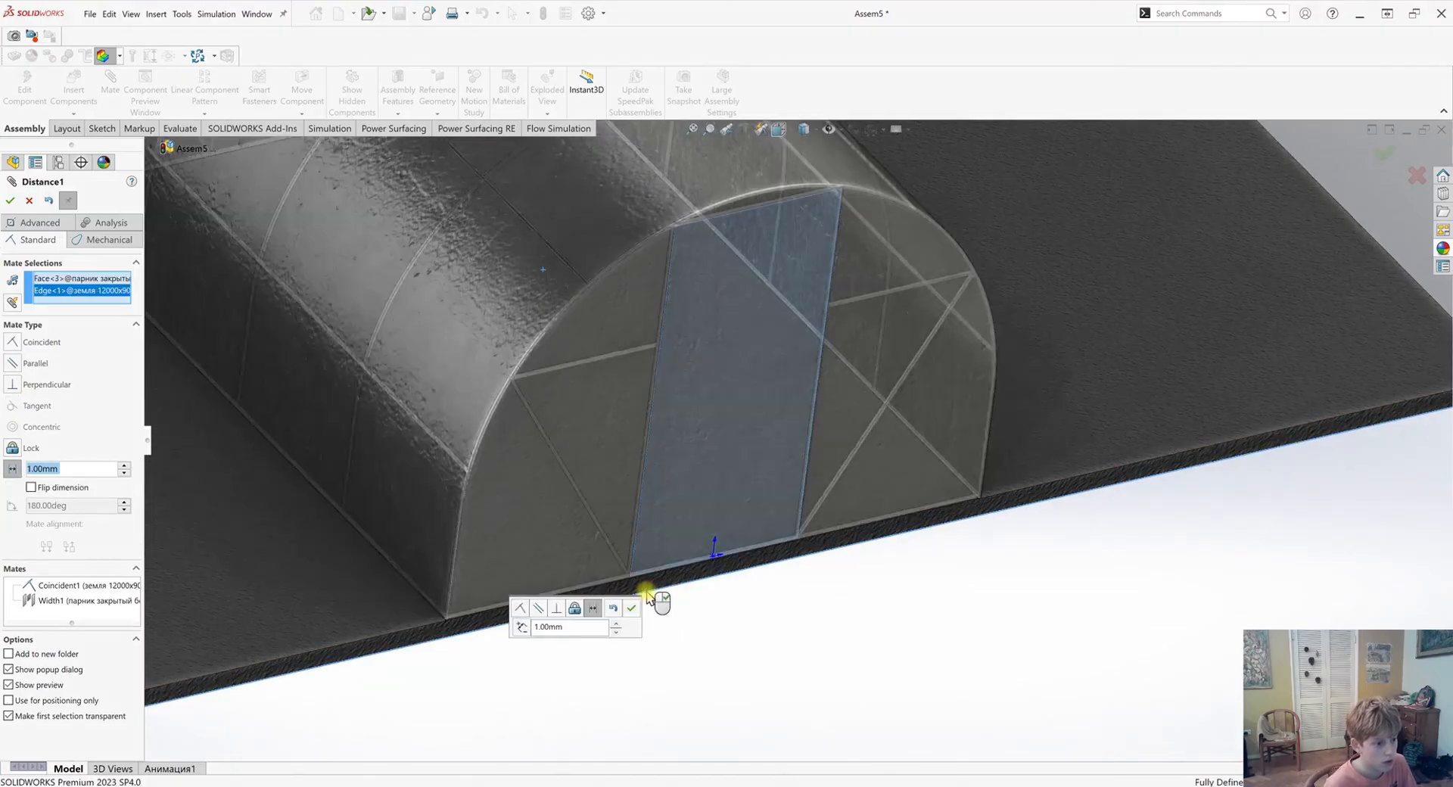
click(549, 627)
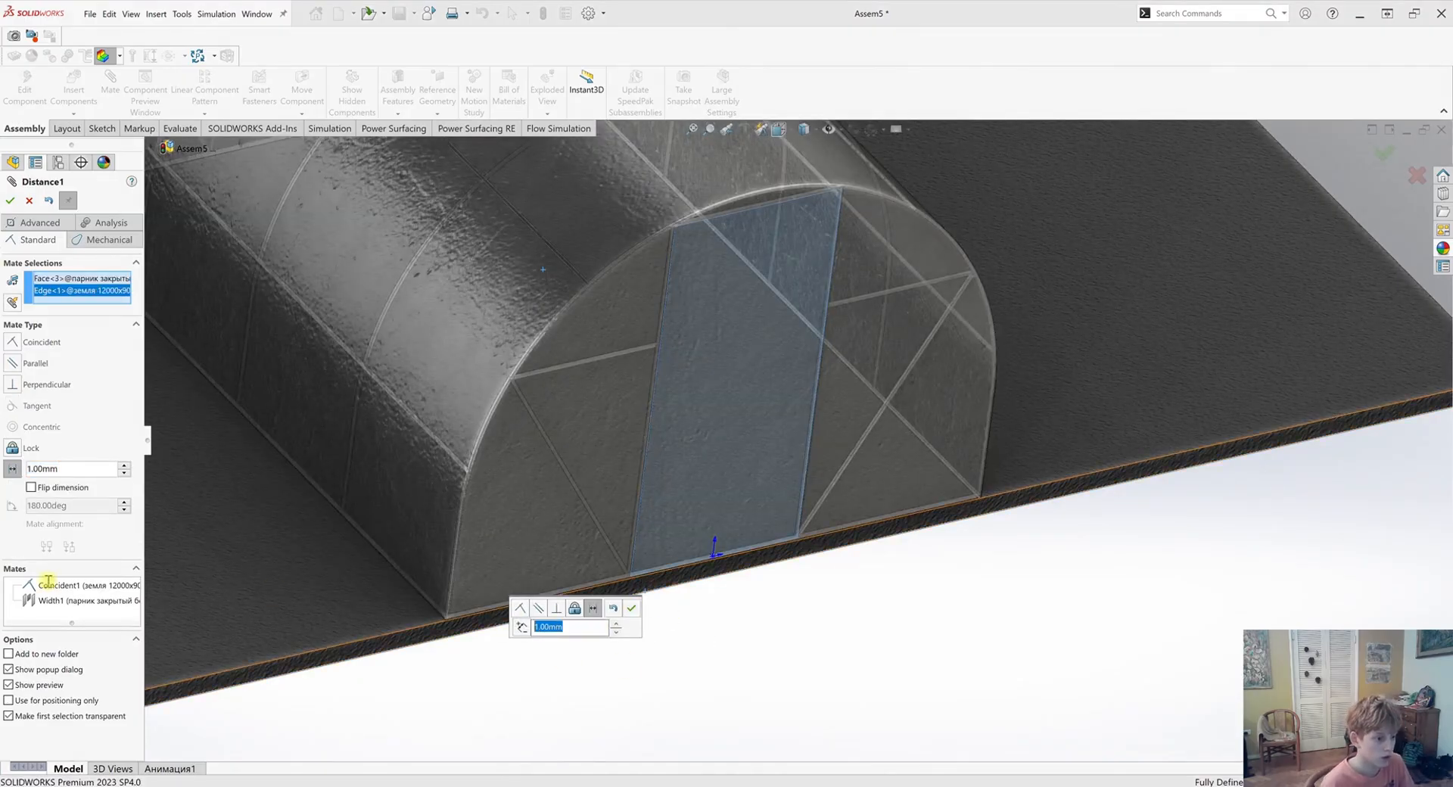
text(3000)
key(Return)
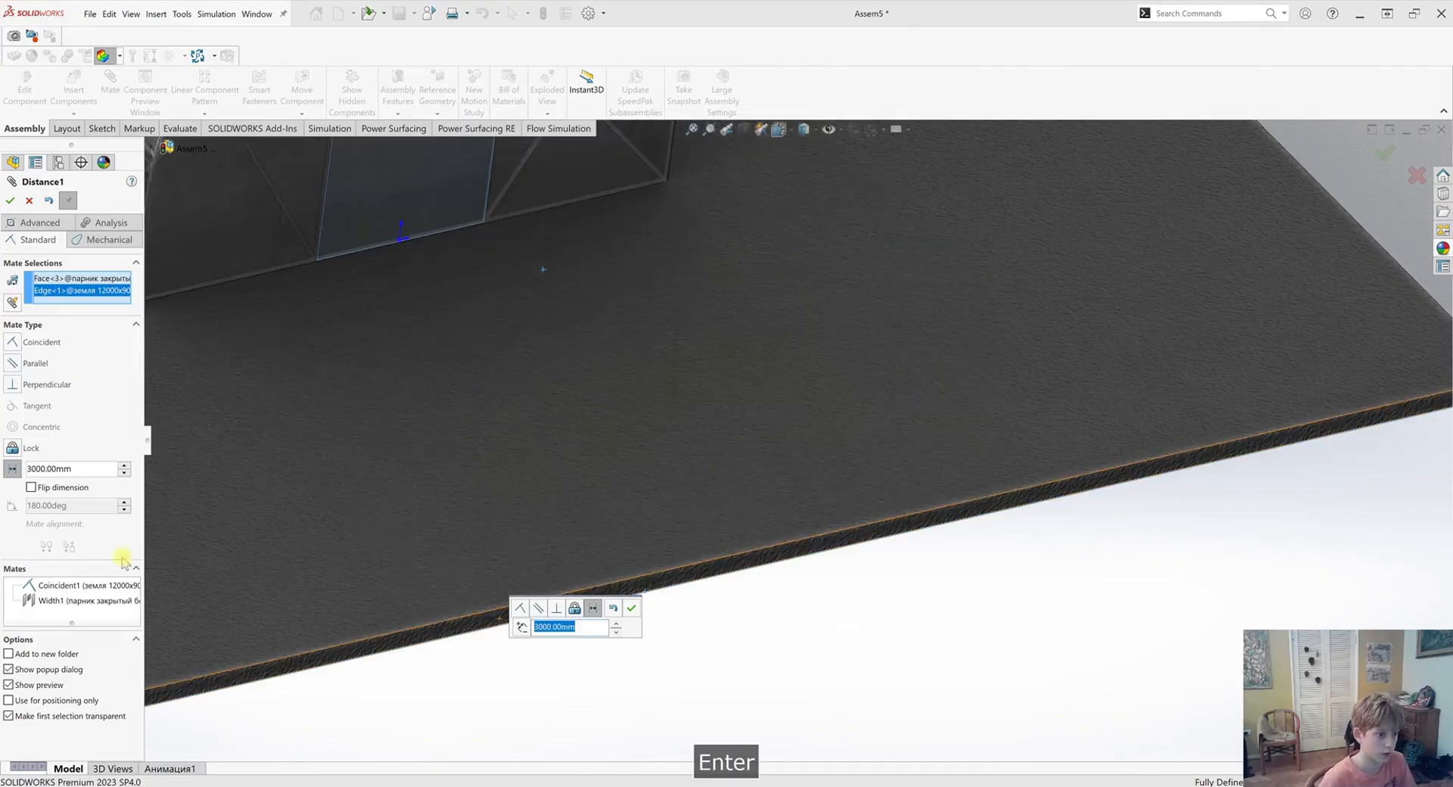
click(633, 609)
scroll(422, 464, up, 5)
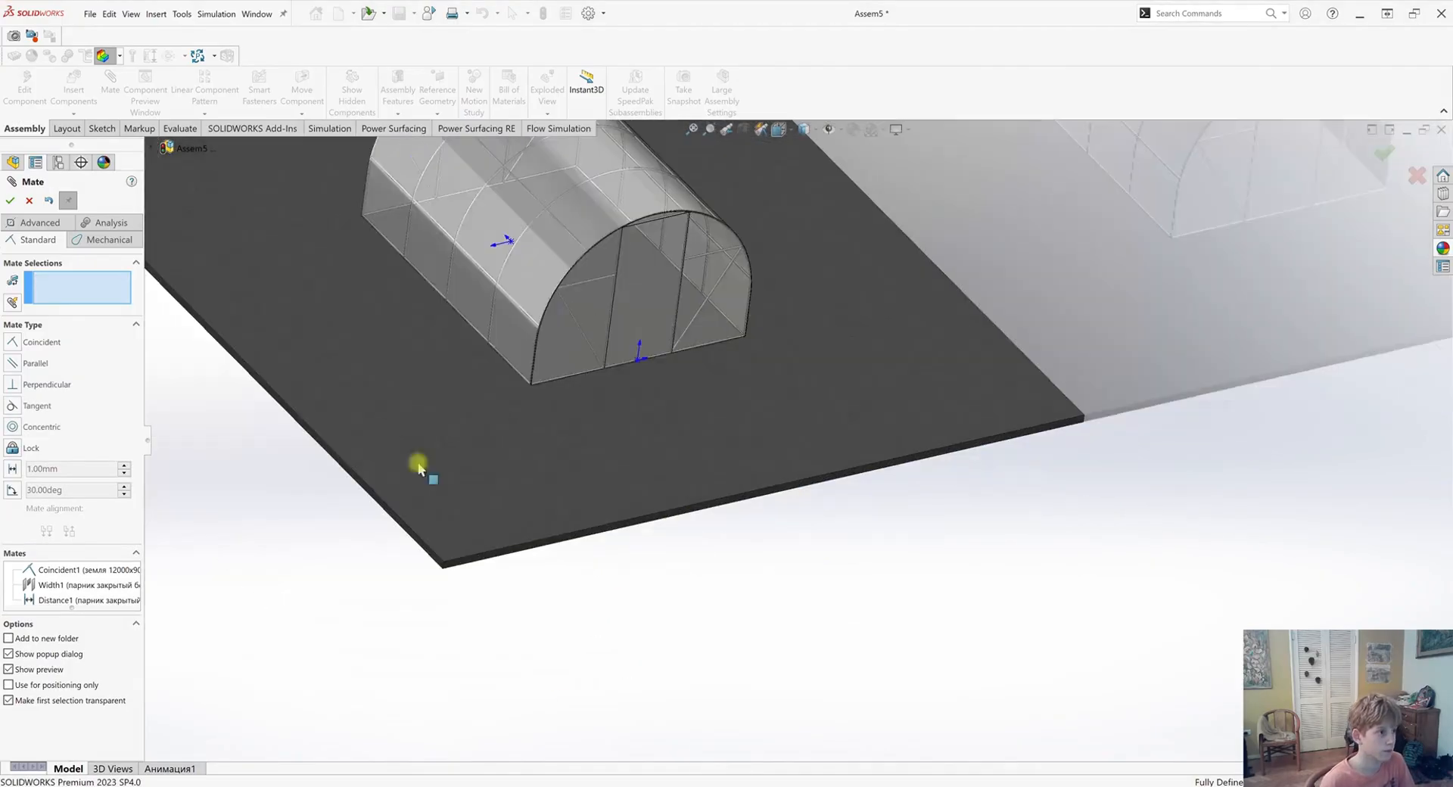
click(12, 201)
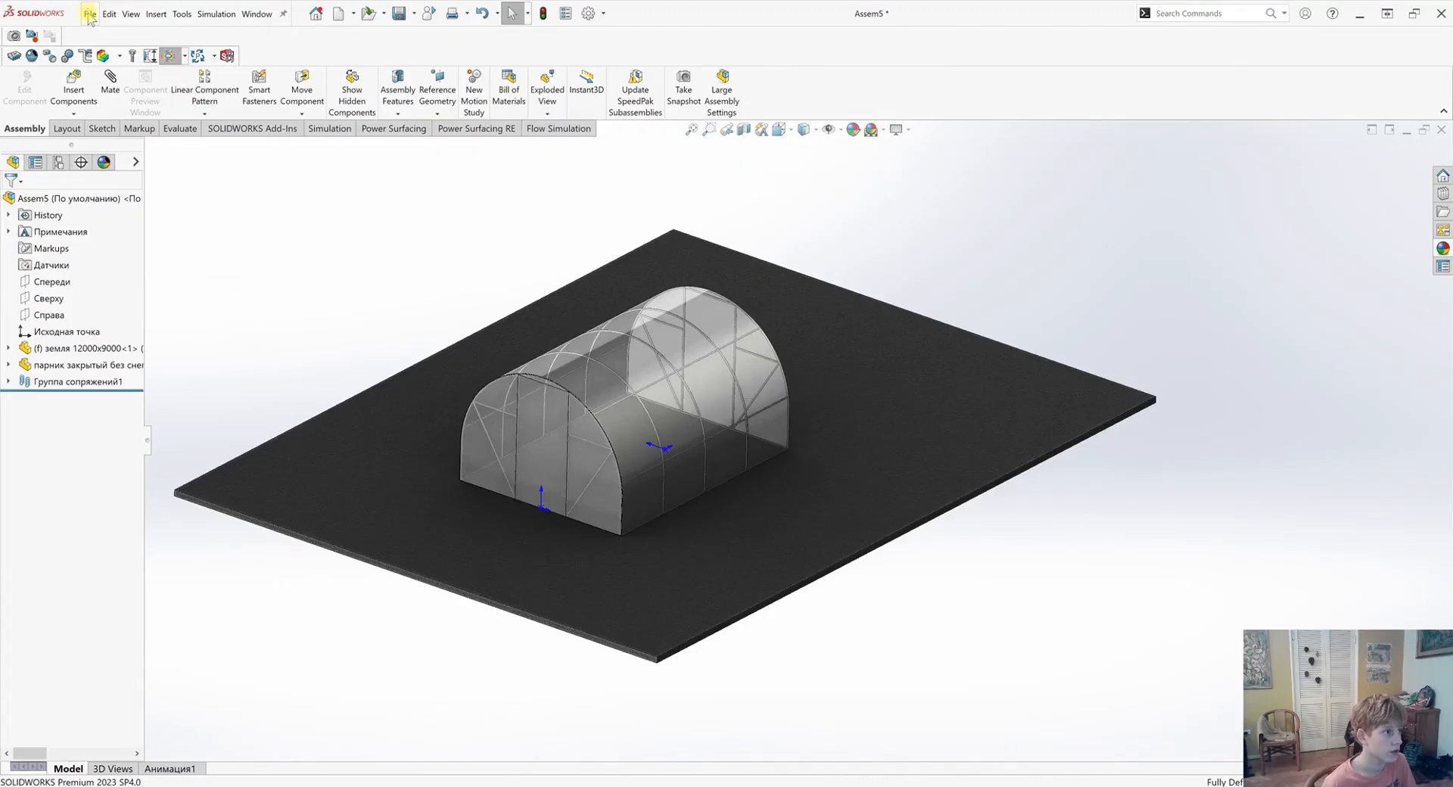
Start saving the assembly under a new name and choose the folder Новый урок as its location
click(88, 15)
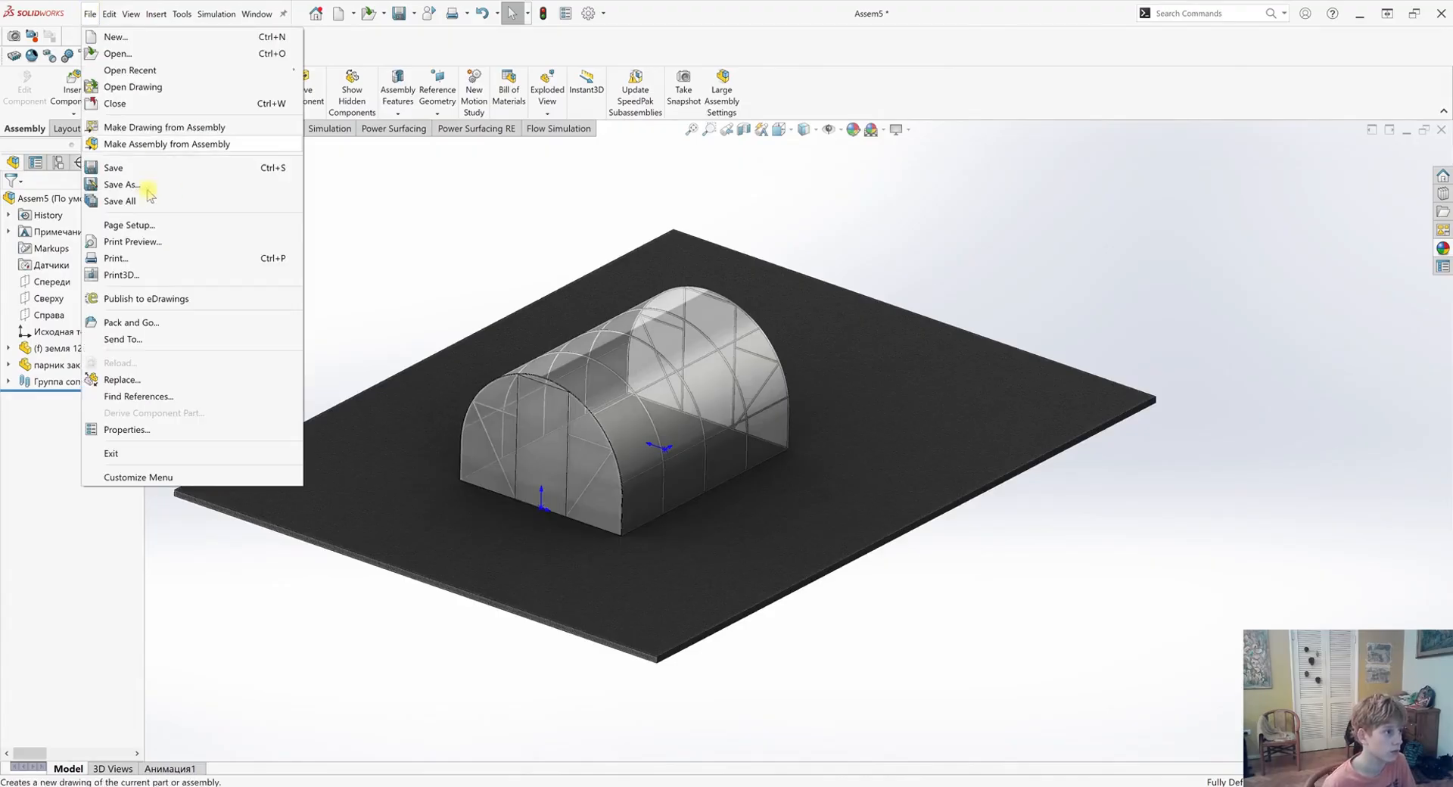
click(123, 185)
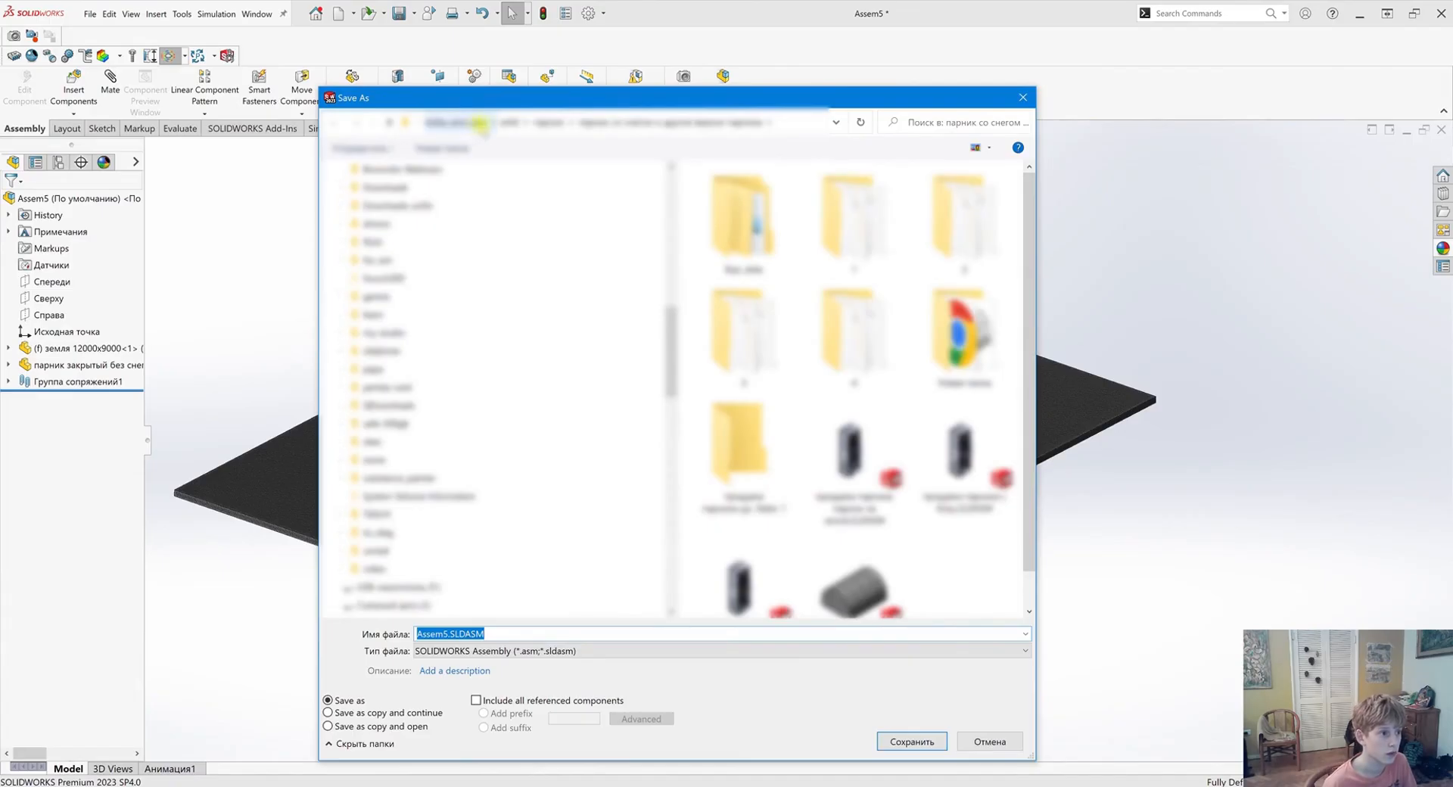
click(515, 121)
click(542, 122)
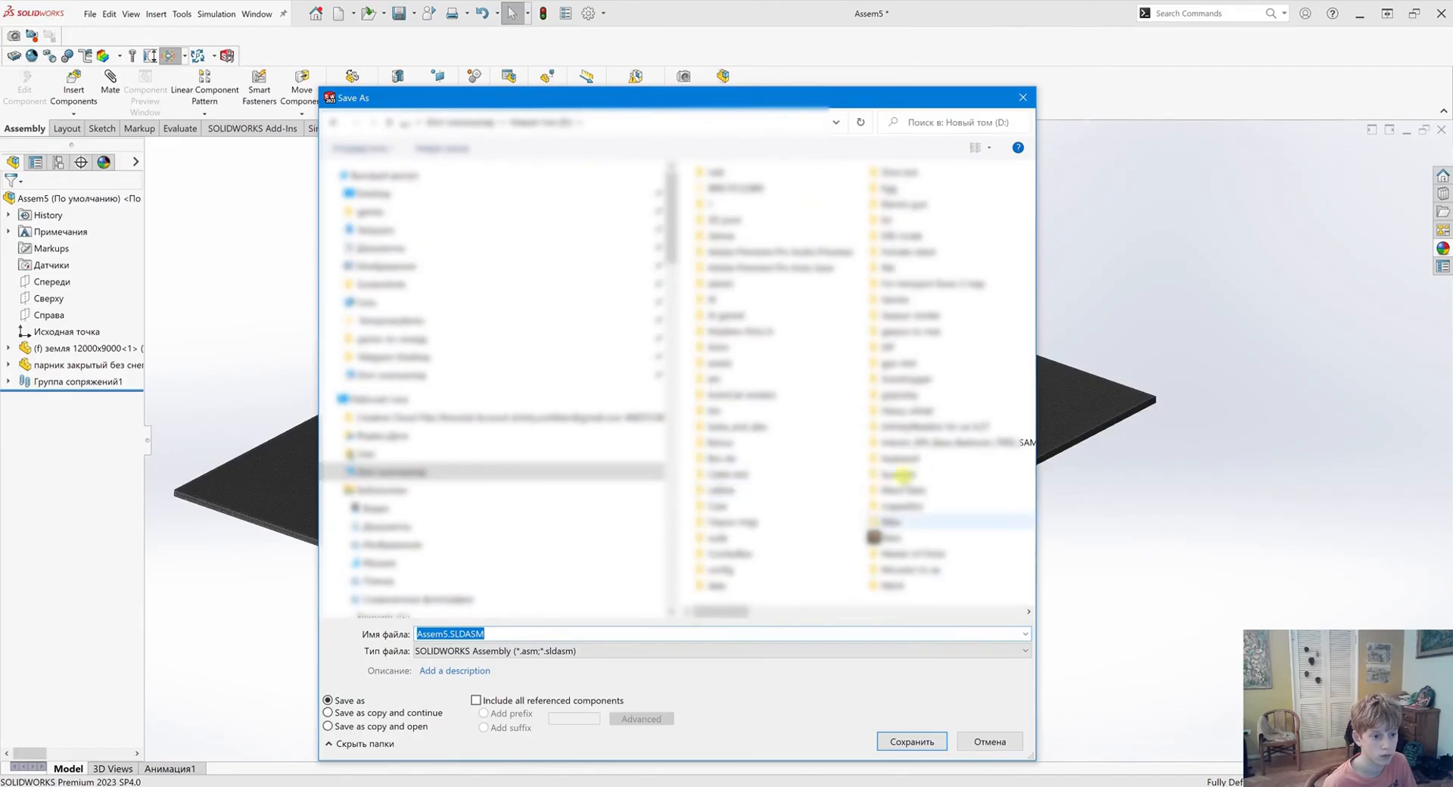
double_click(905, 397)
Name the assembly file "Сборка парника продувка" and save it
click(518, 638)
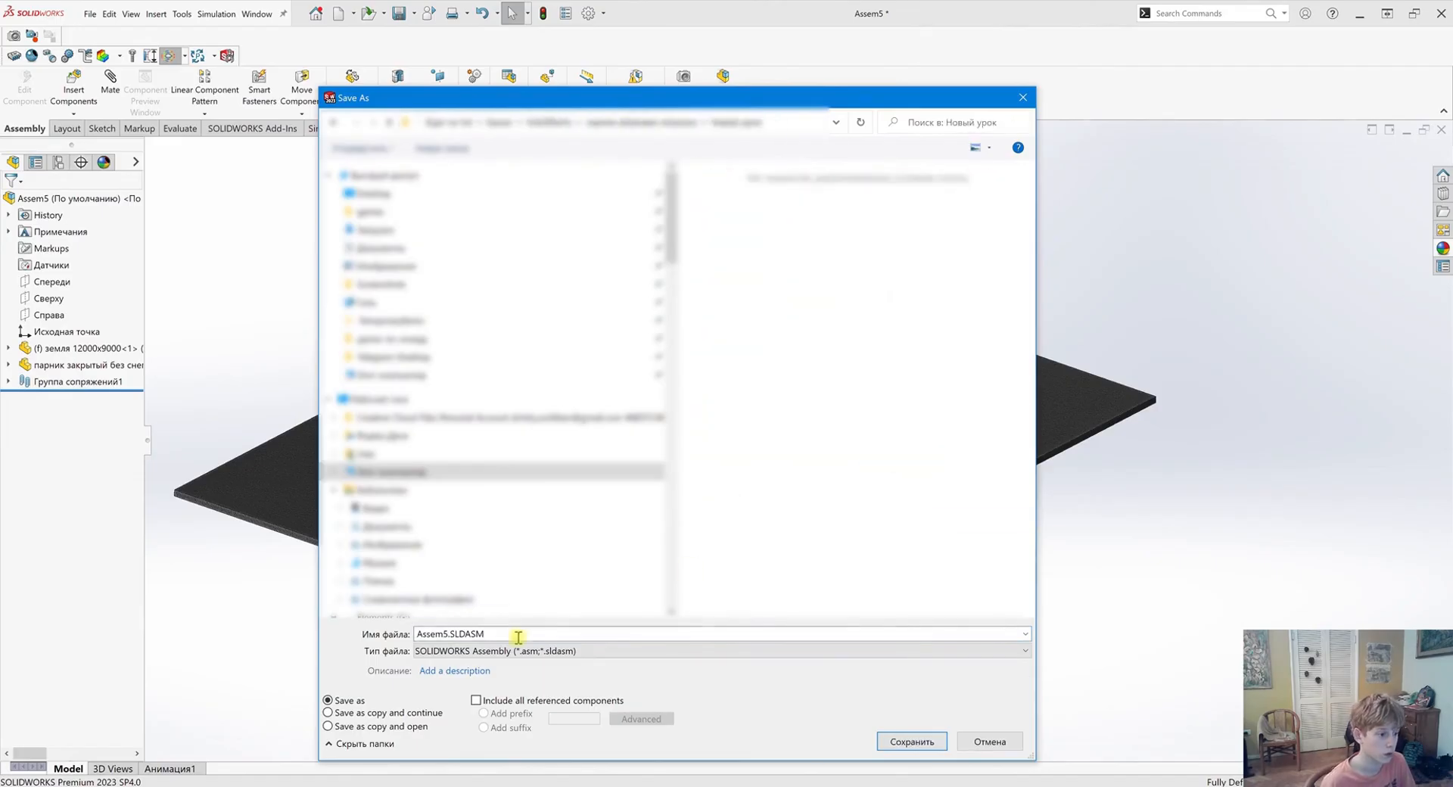
double_click(518, 638)
text(c)
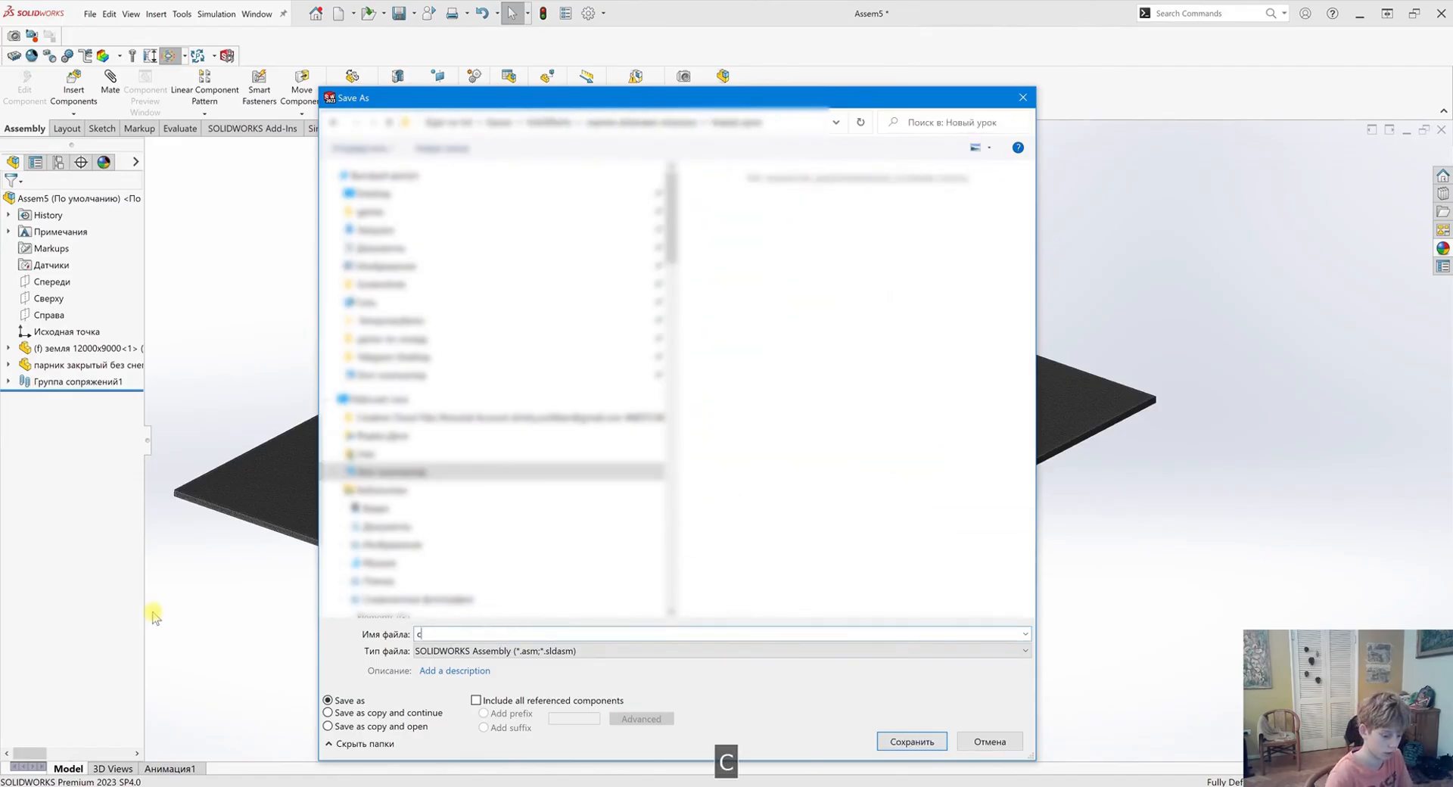
key(BackSpace)
text(C)
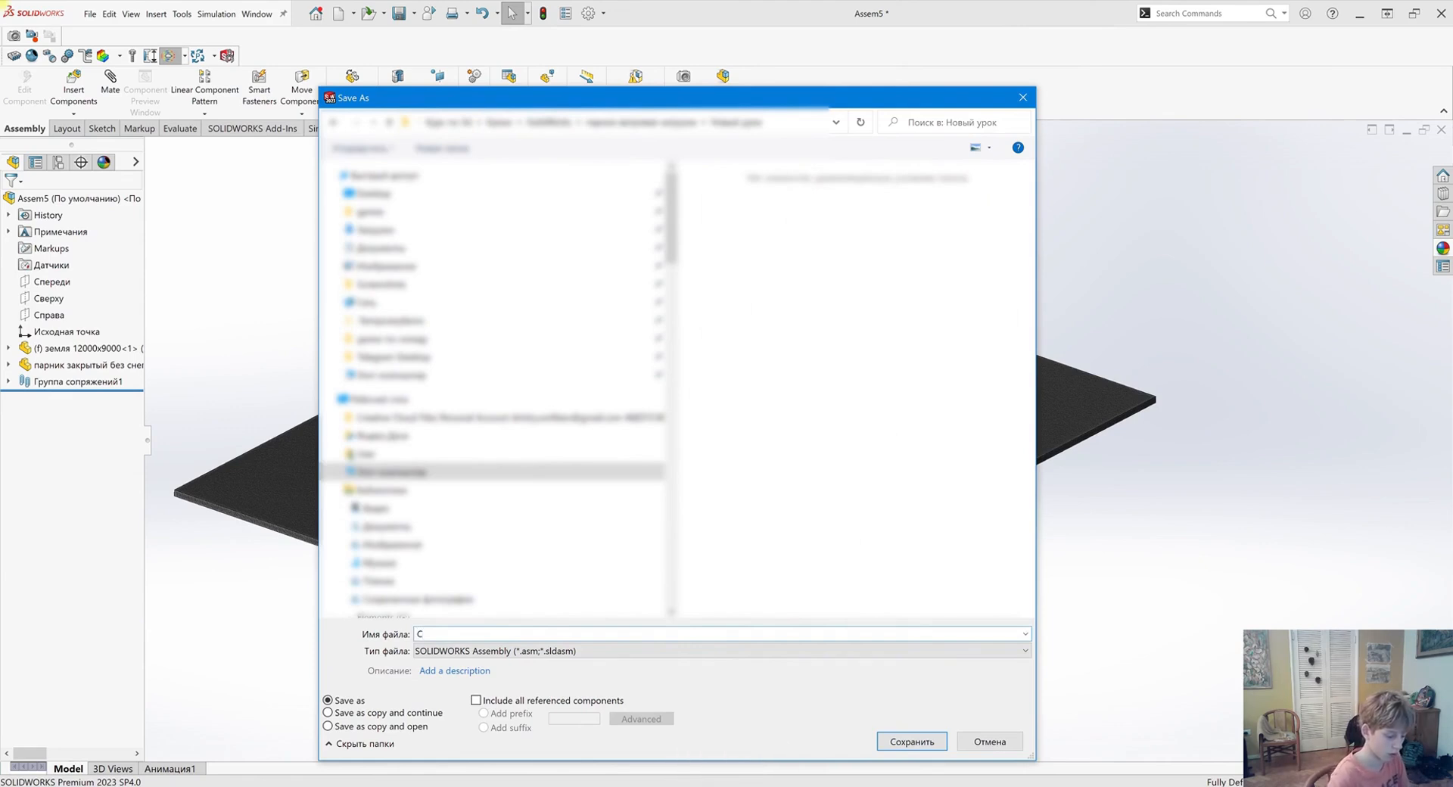
text(бор)
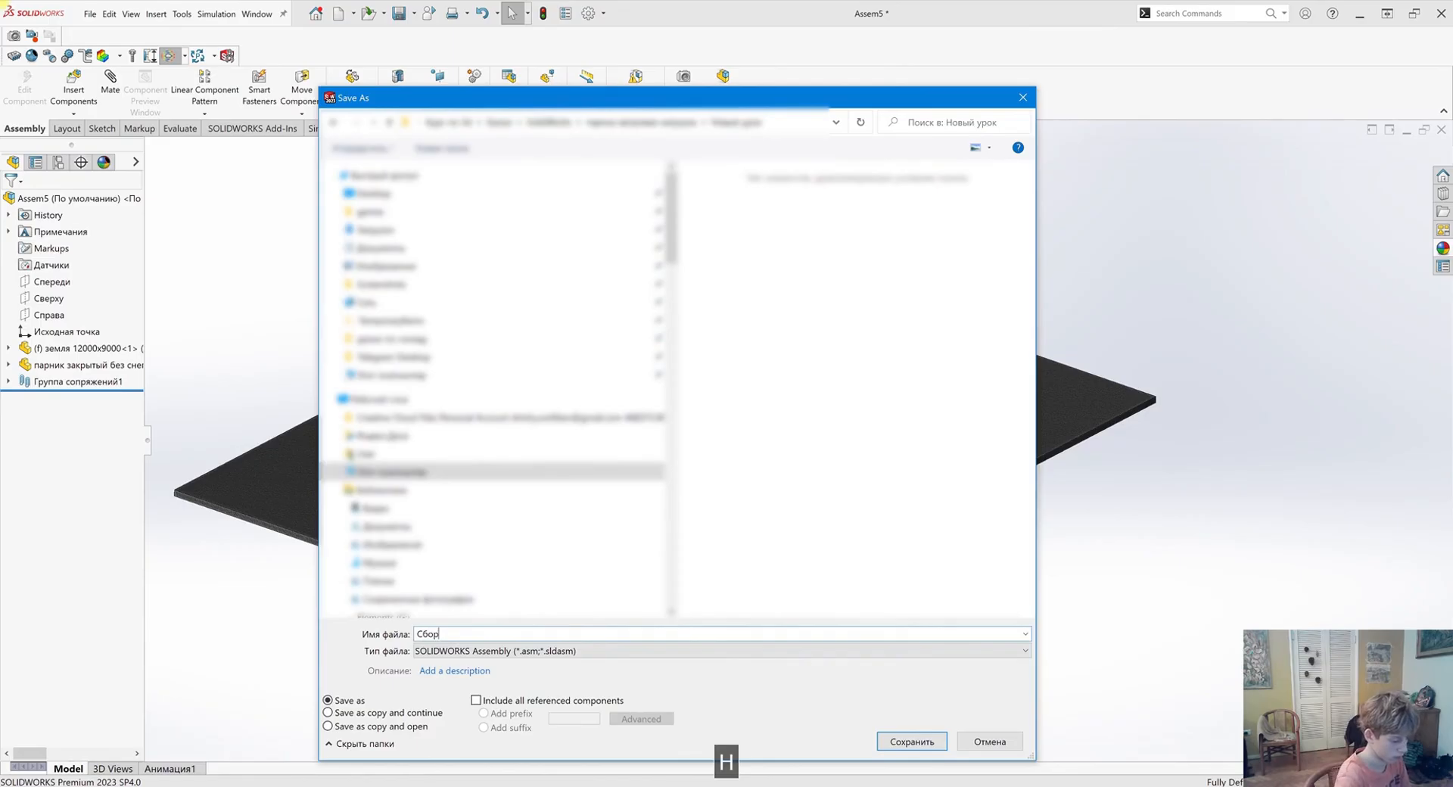
text(ка)
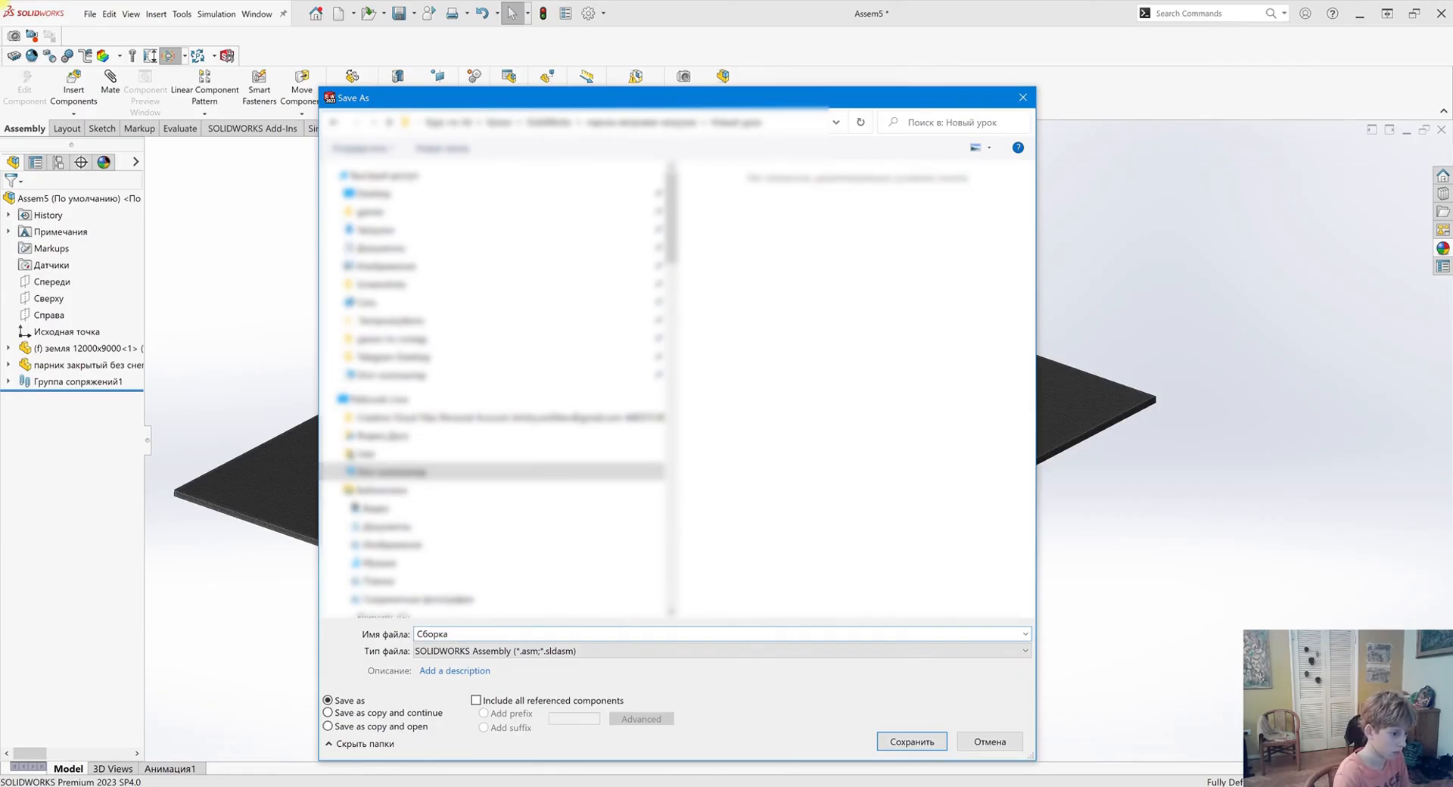
text(пар)
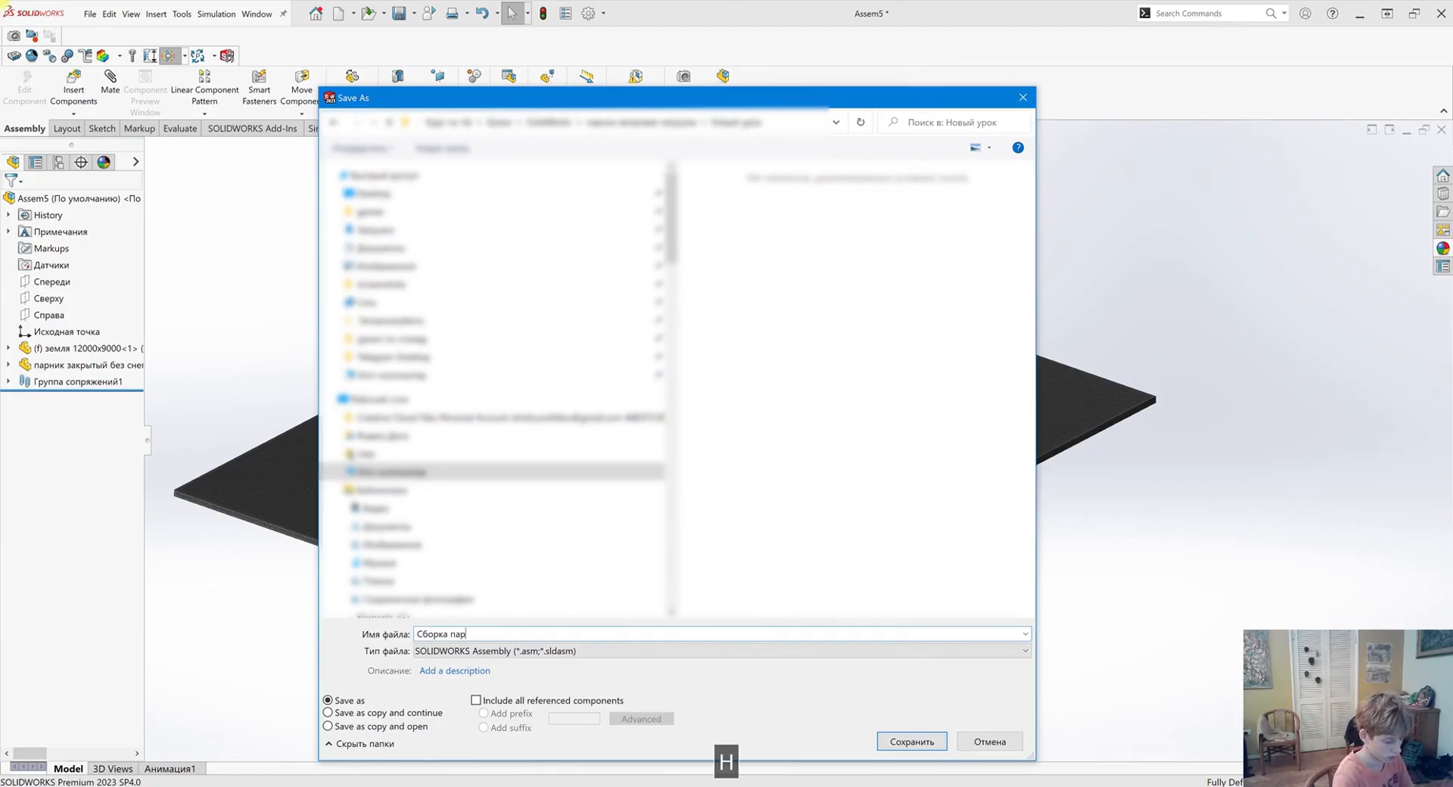
text(ника продувка)
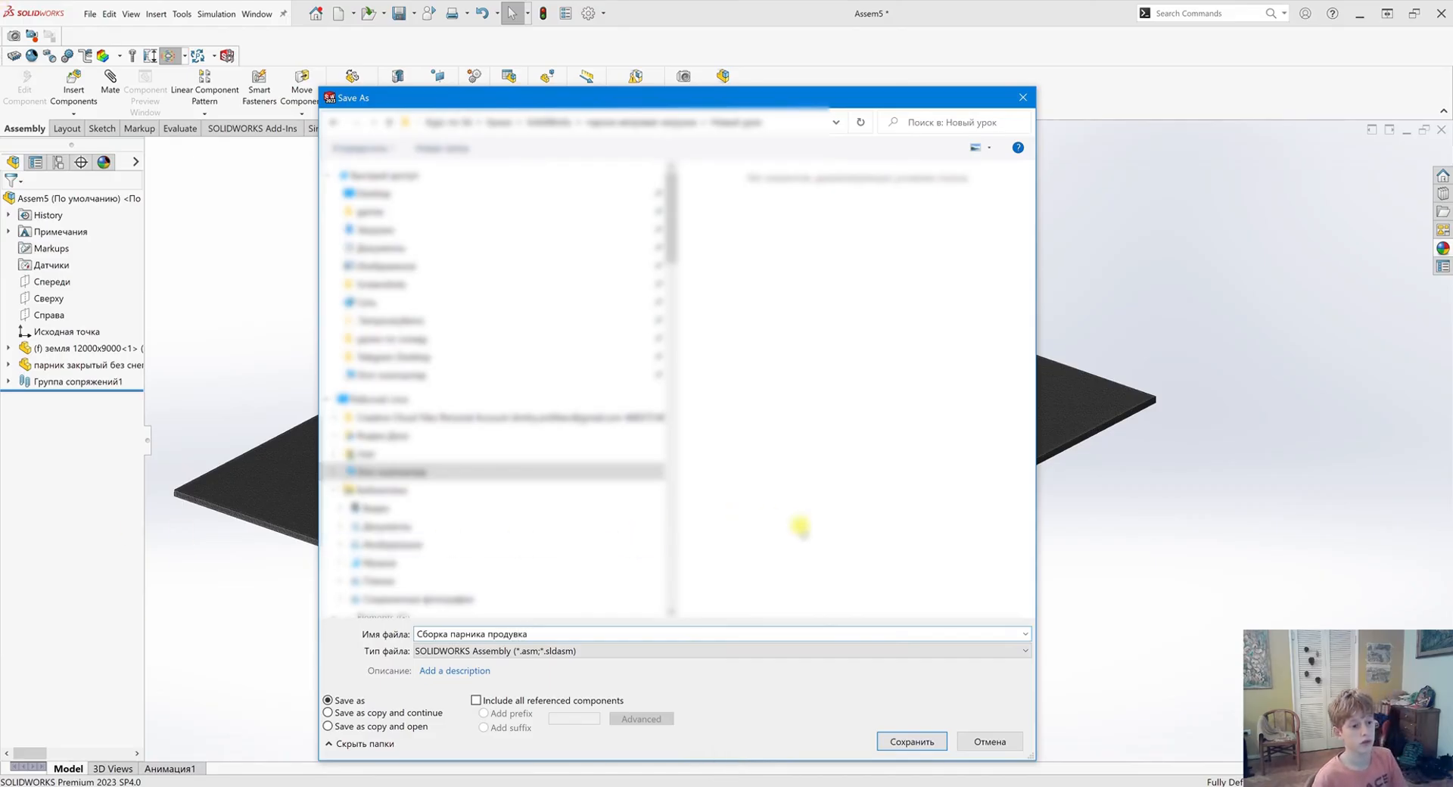
key(Return)
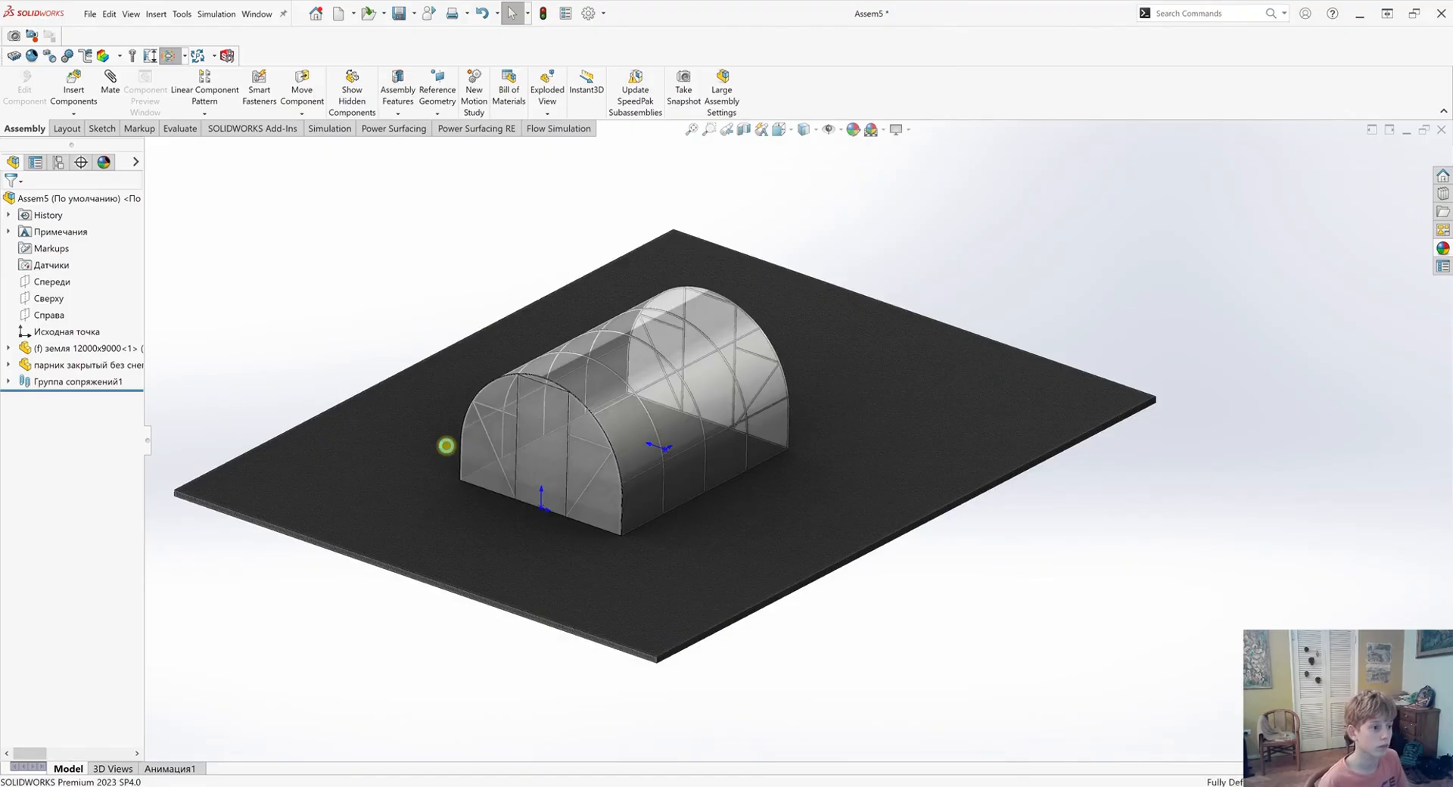
Create a Flow Simulation wizard project, Project(1), with SI (m-kg-s) units and an External analysis that also excludes internal space
click(557, 128)
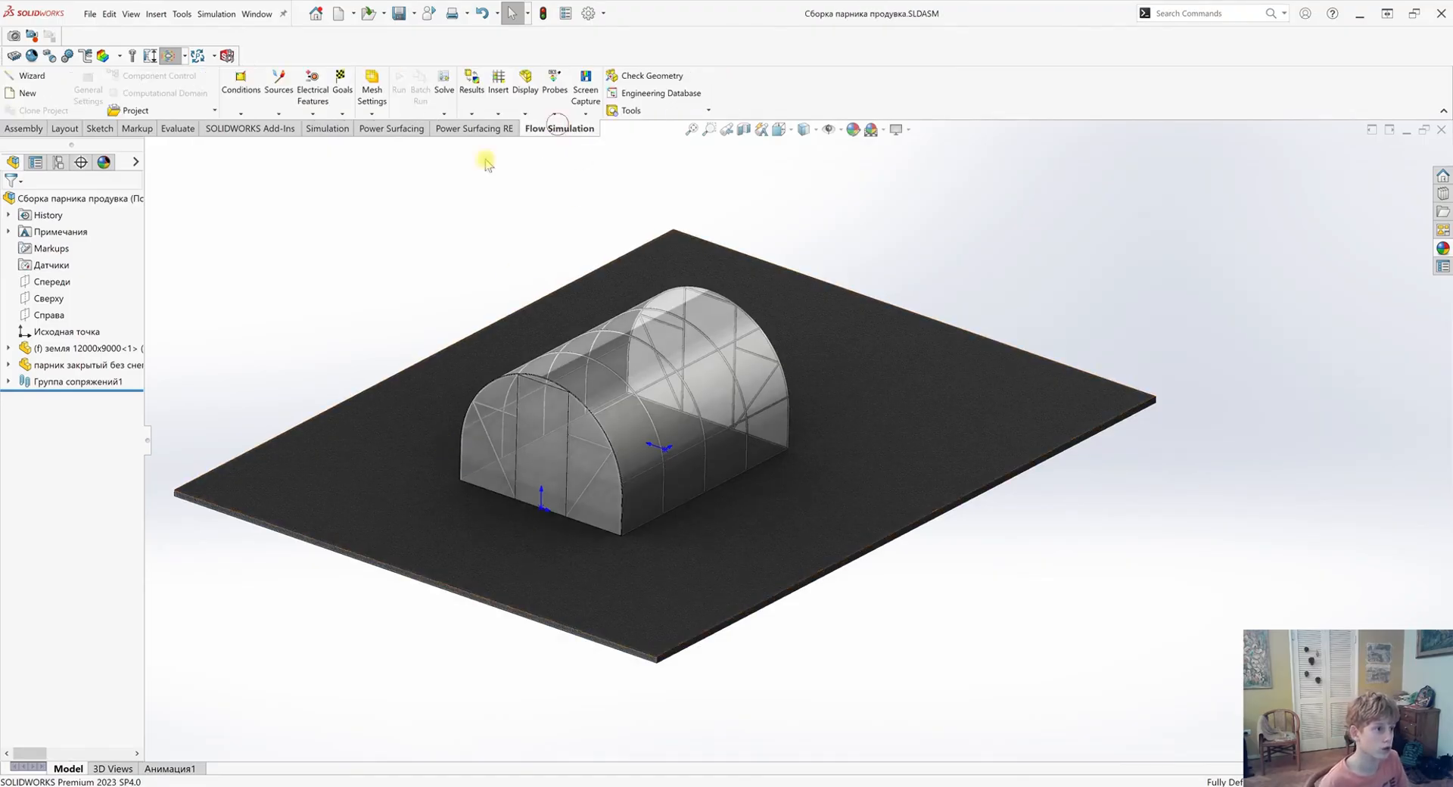
click(33, 79)
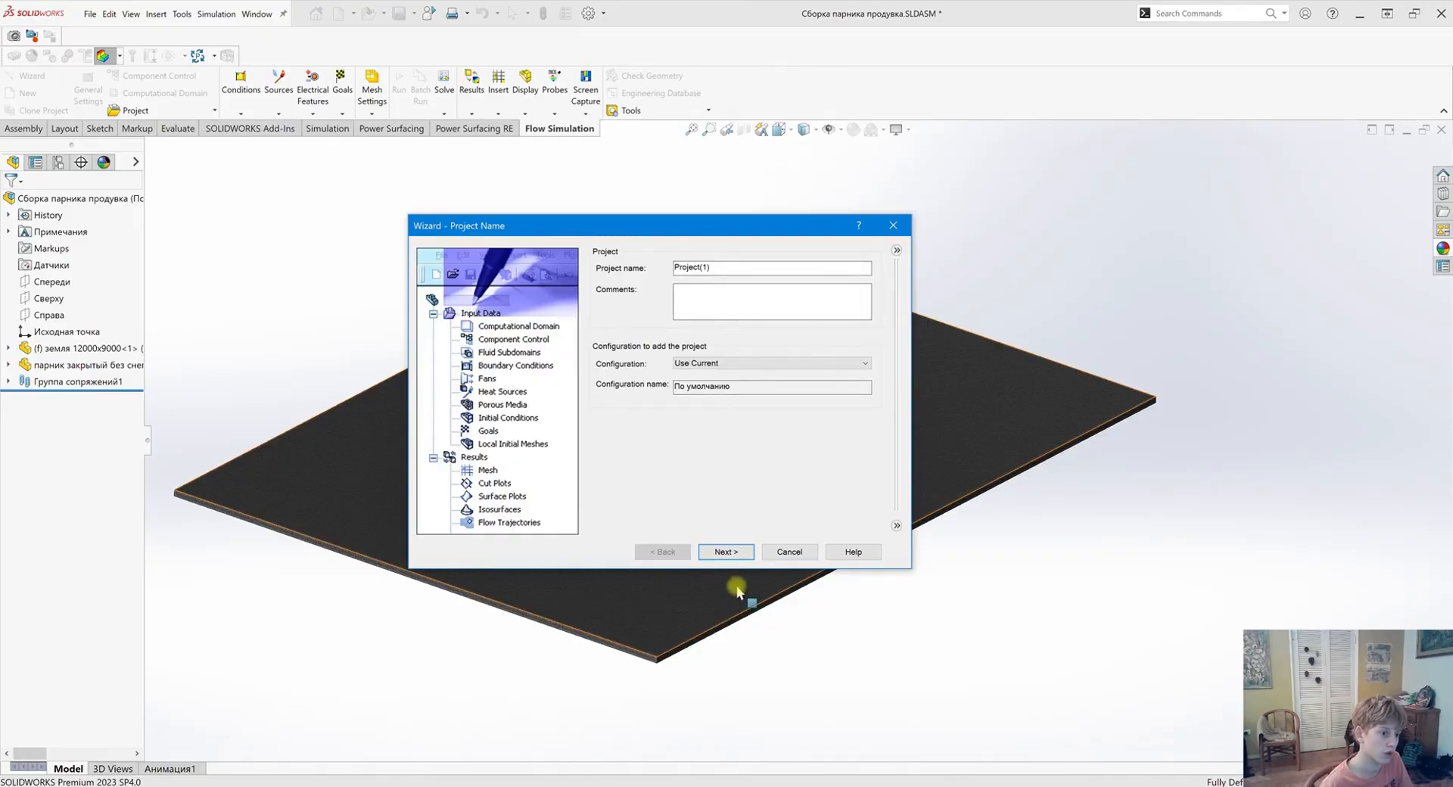
click(716, 557)
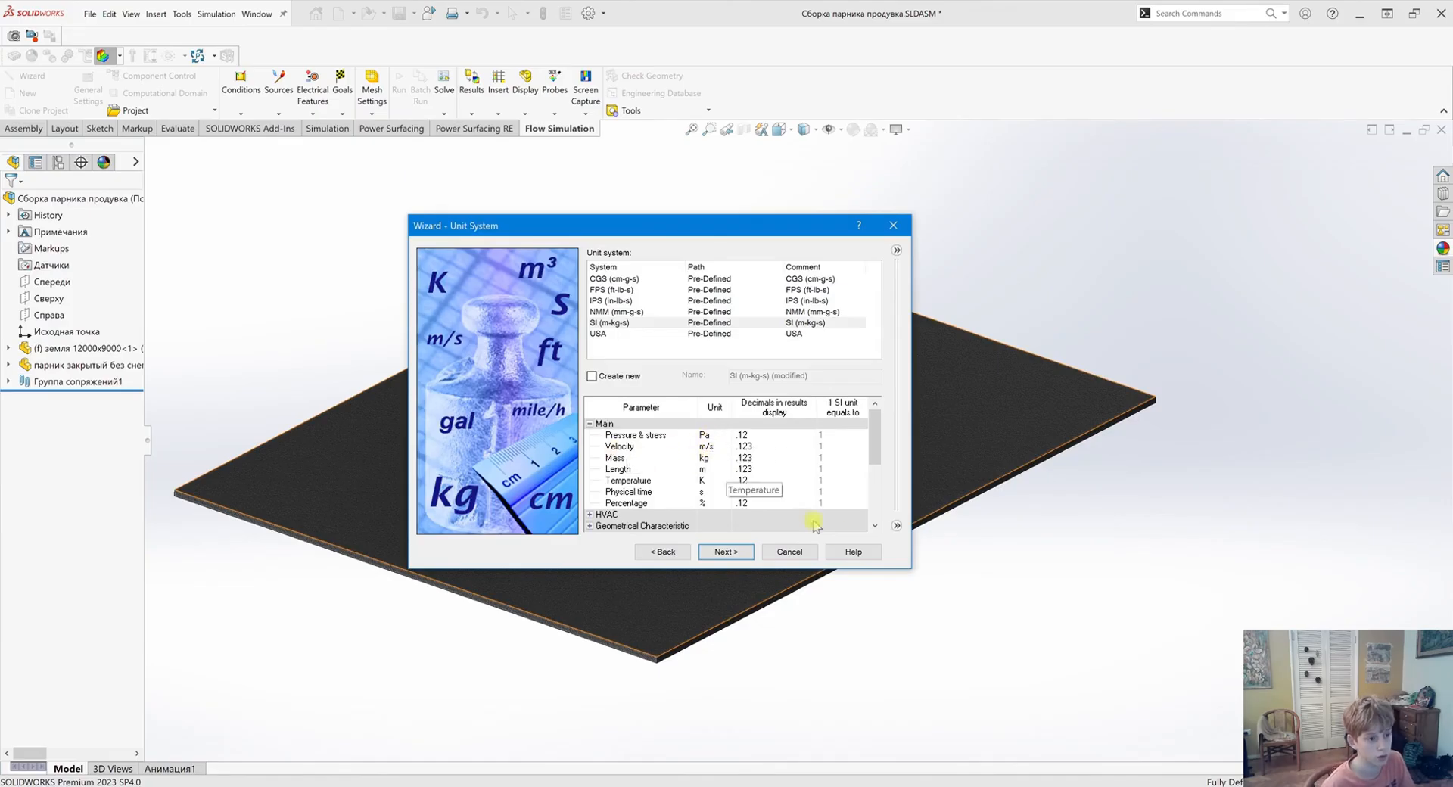
click(725, 552)
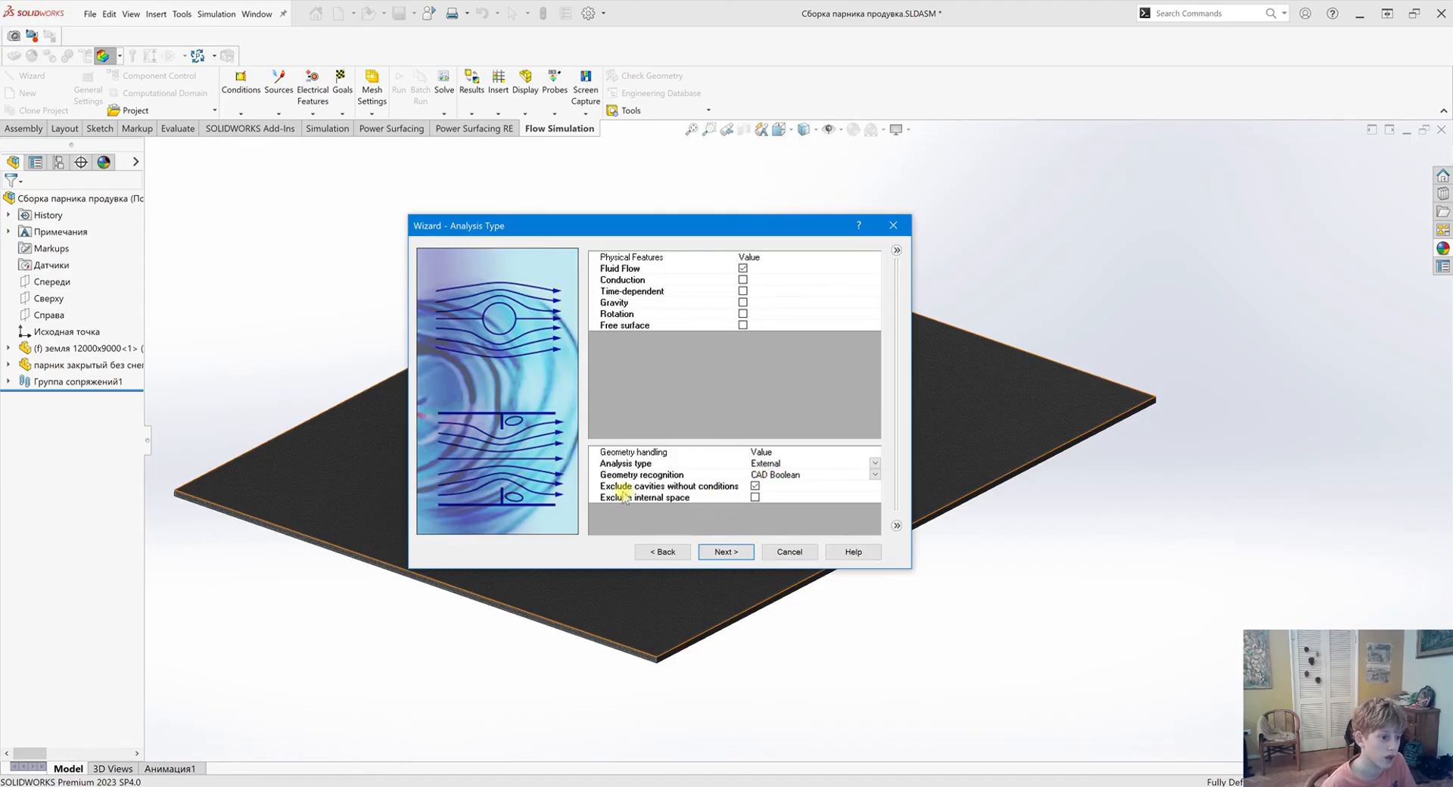
click(754, 498)
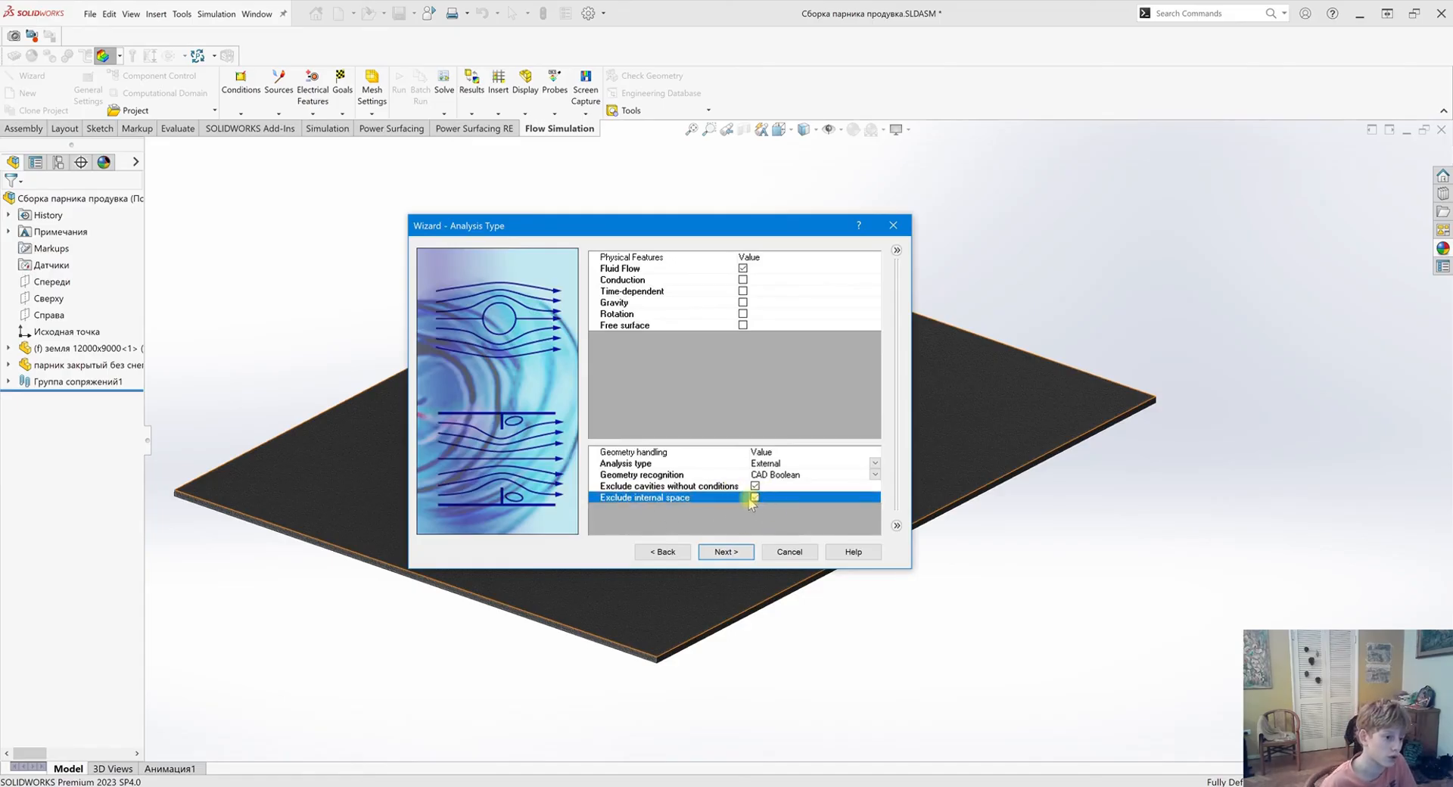
click(725, 552)
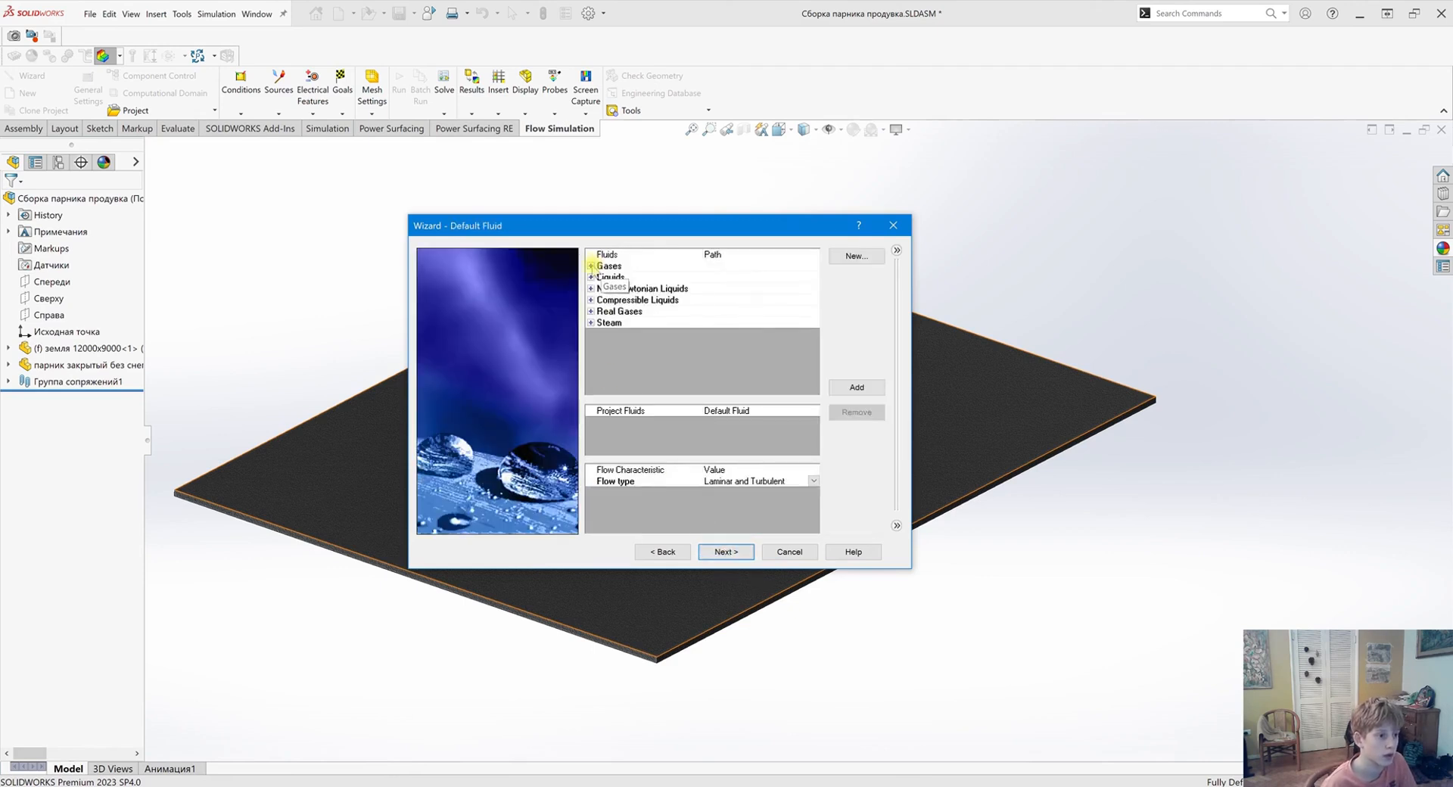
Add the predefined gas Air as the project fluid and accept the default adiabatic wall conditions with 0 micrometer roughness
click(591, 266)
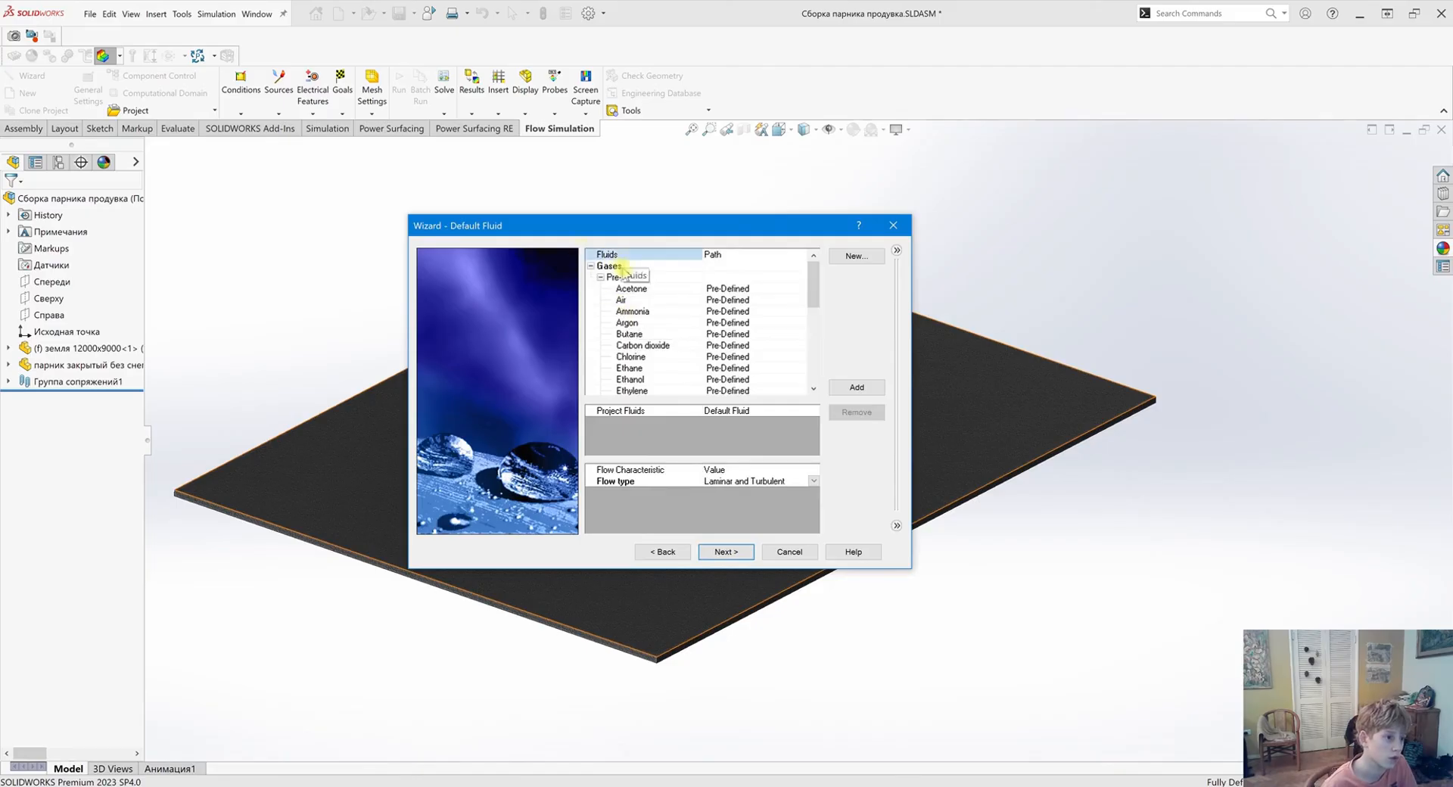
double_click(622, 301)
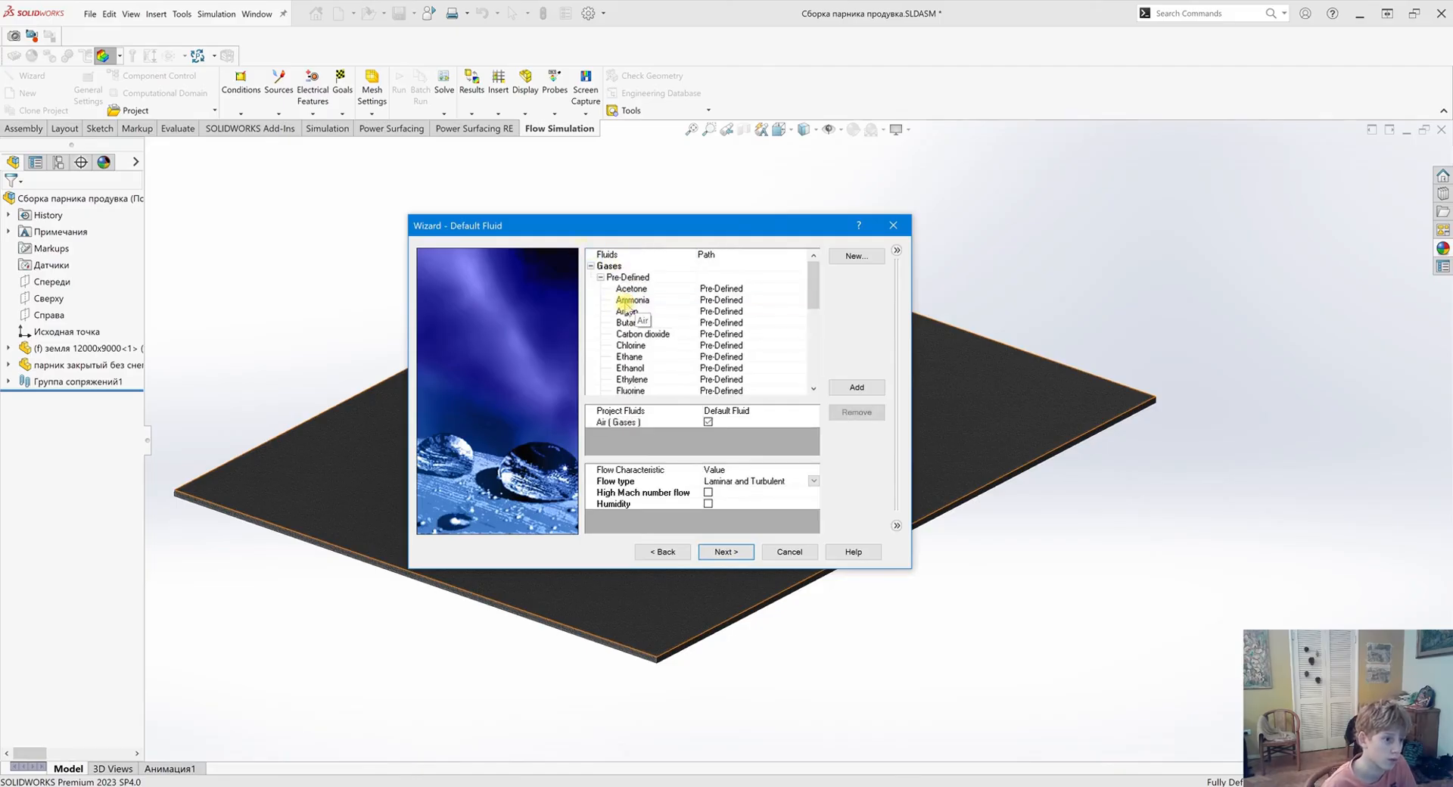
click(727, 552)
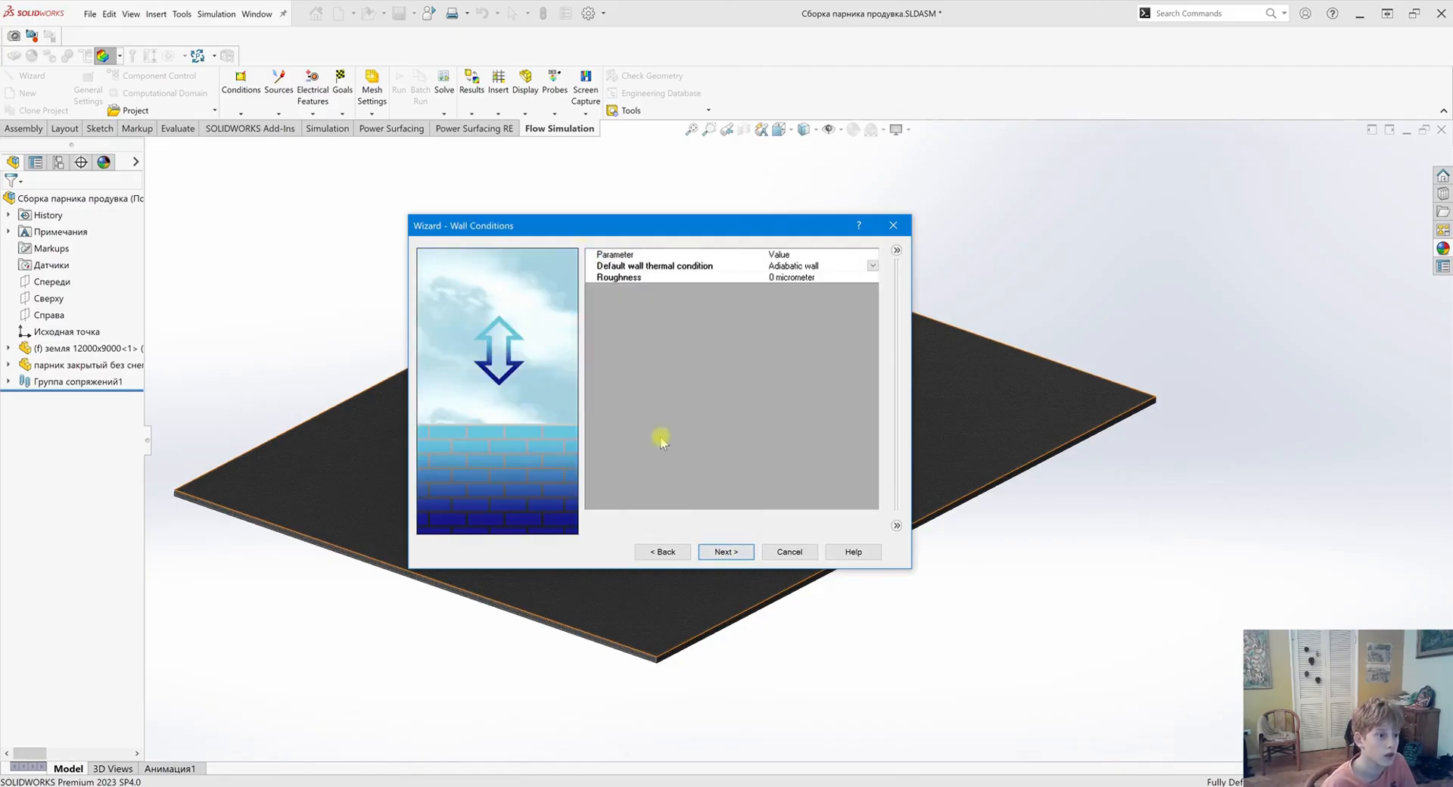
click(727, 552)
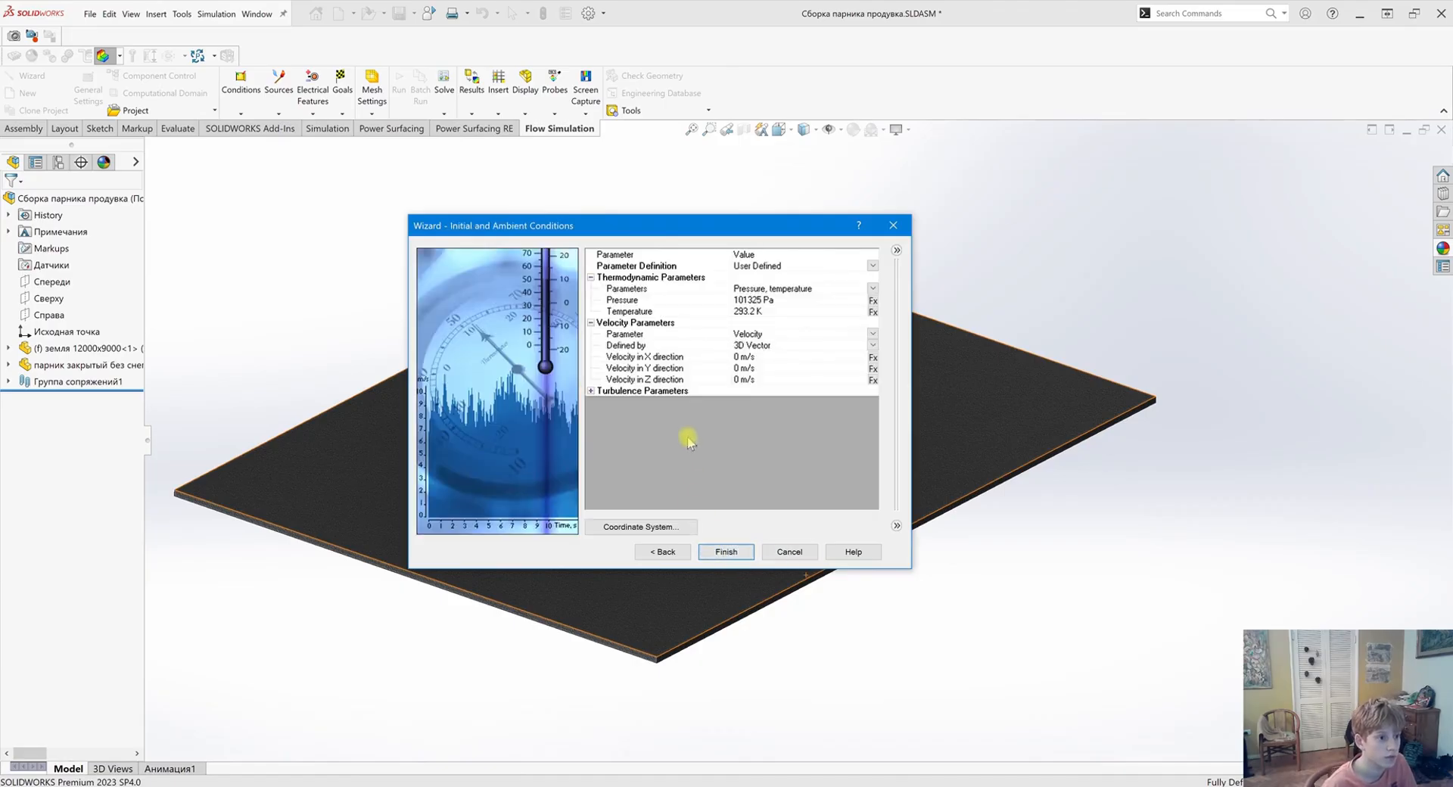
Set the ambient velocity in the X direction to 40 m/s and move the wizard aside to uncover the greenhouse
click(742, 359)
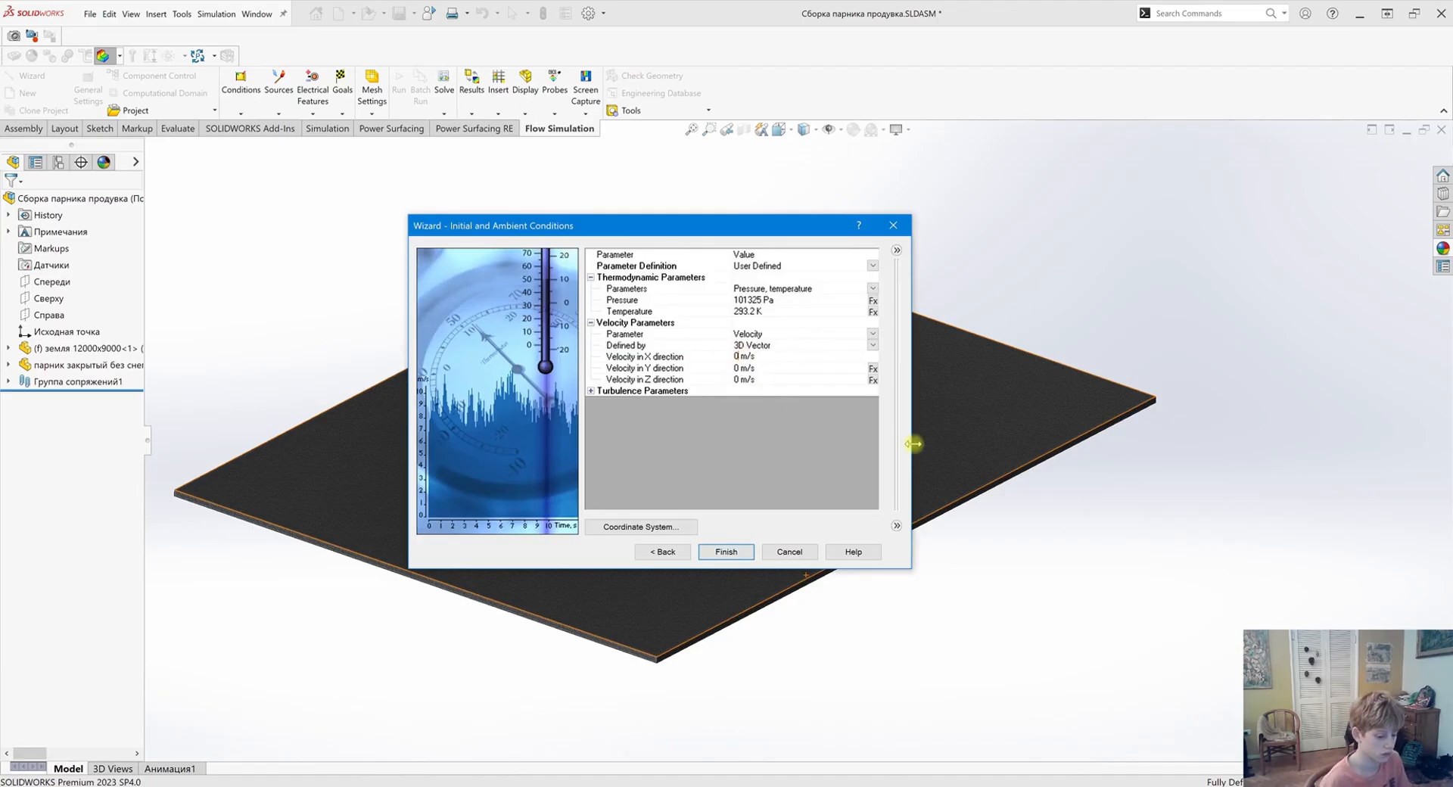
key(BackSpace)
text(40)
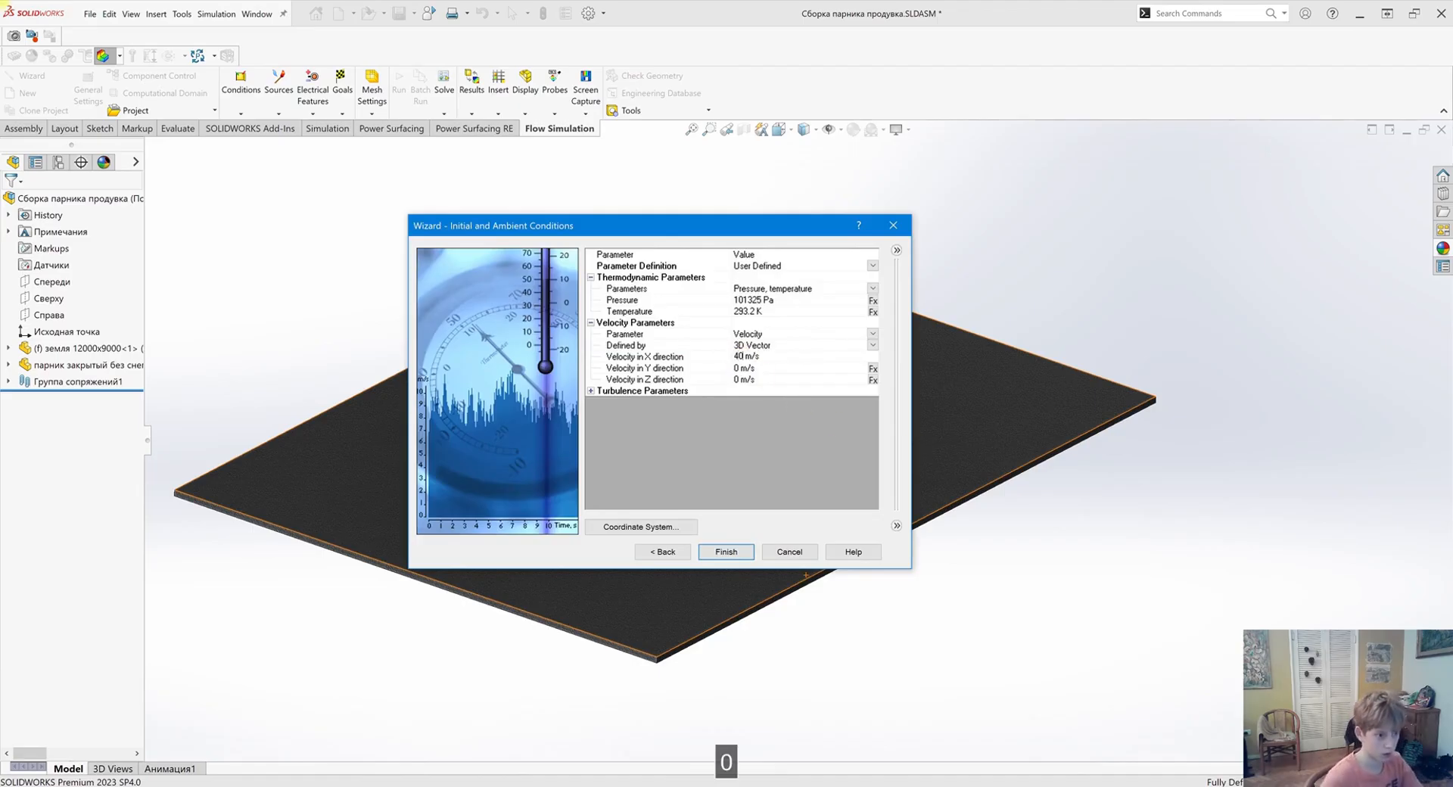
key(Return)
drag(674, 234, 1073, 147)
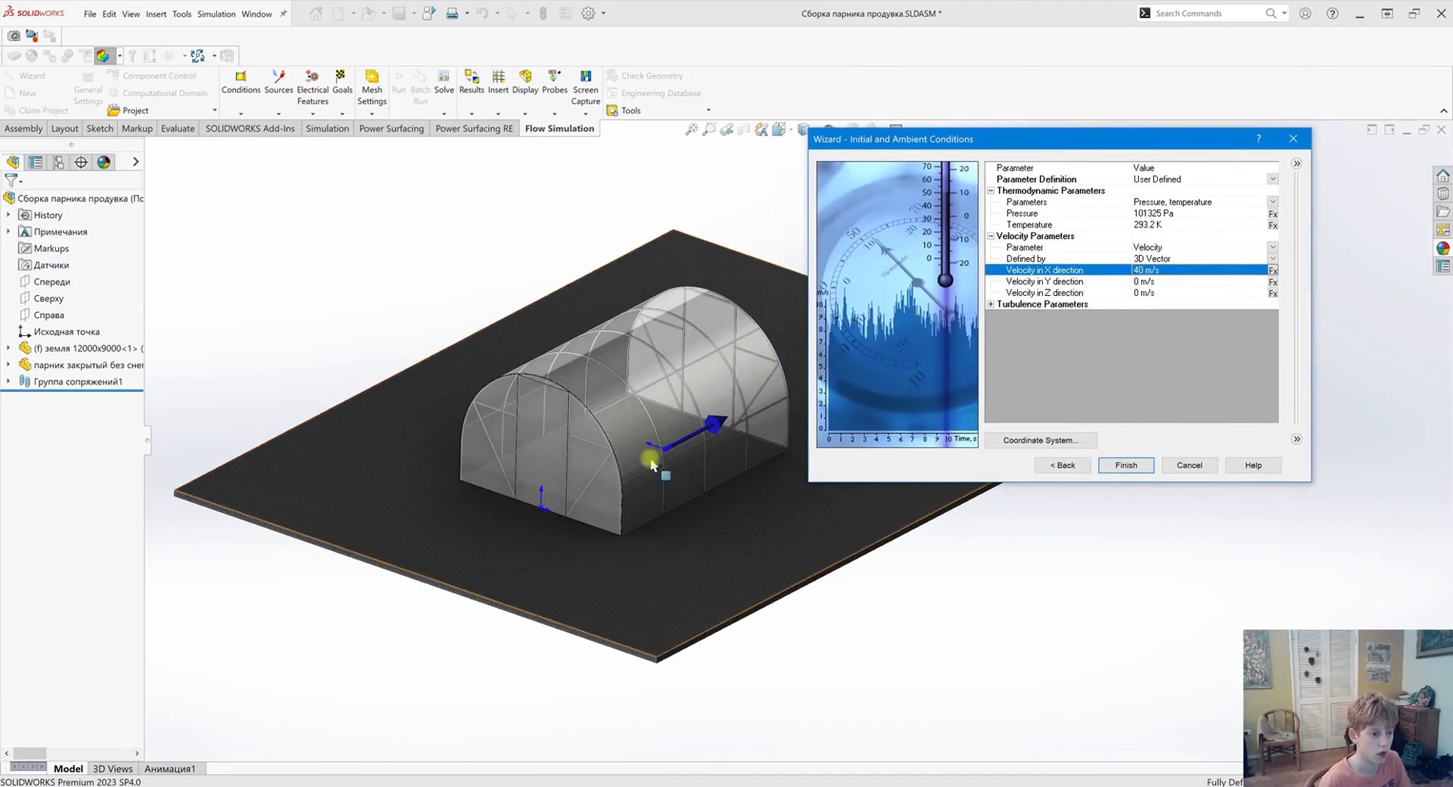
Try the ambient X velocity at -40 m/s to reverse the wind direction, and restore it to 40 m/s
click(1135, 271)
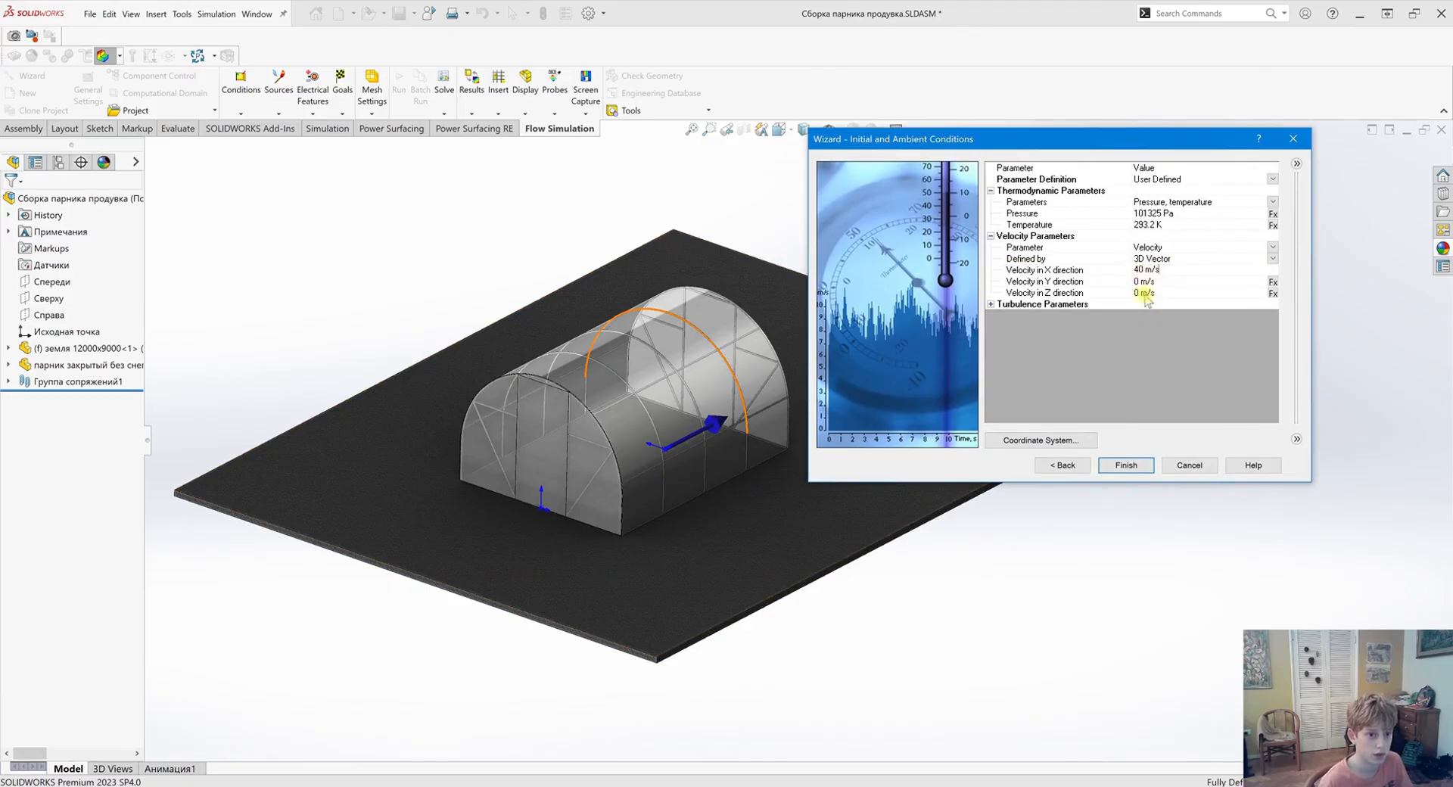
text(-)
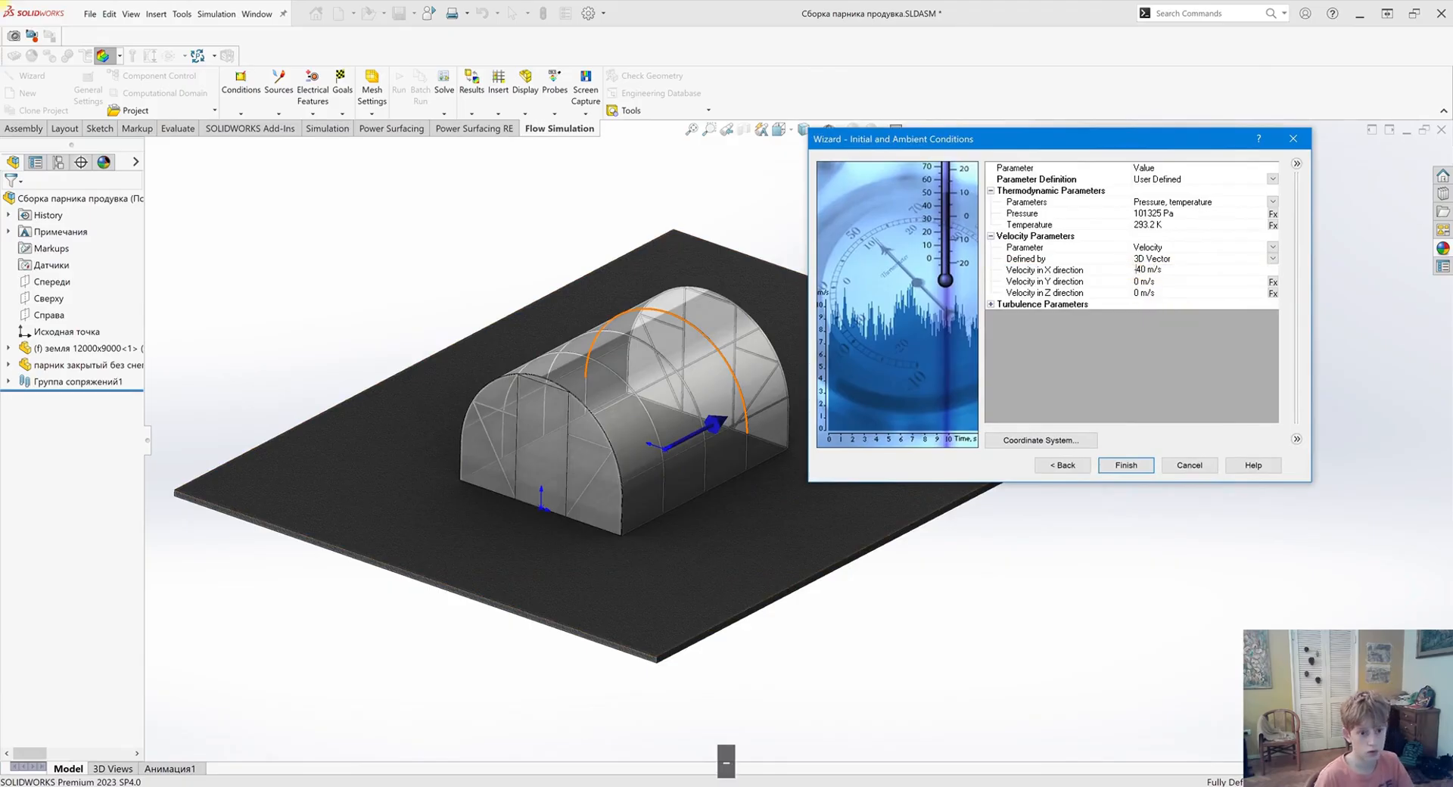
key(Return)
click(1138, 271)
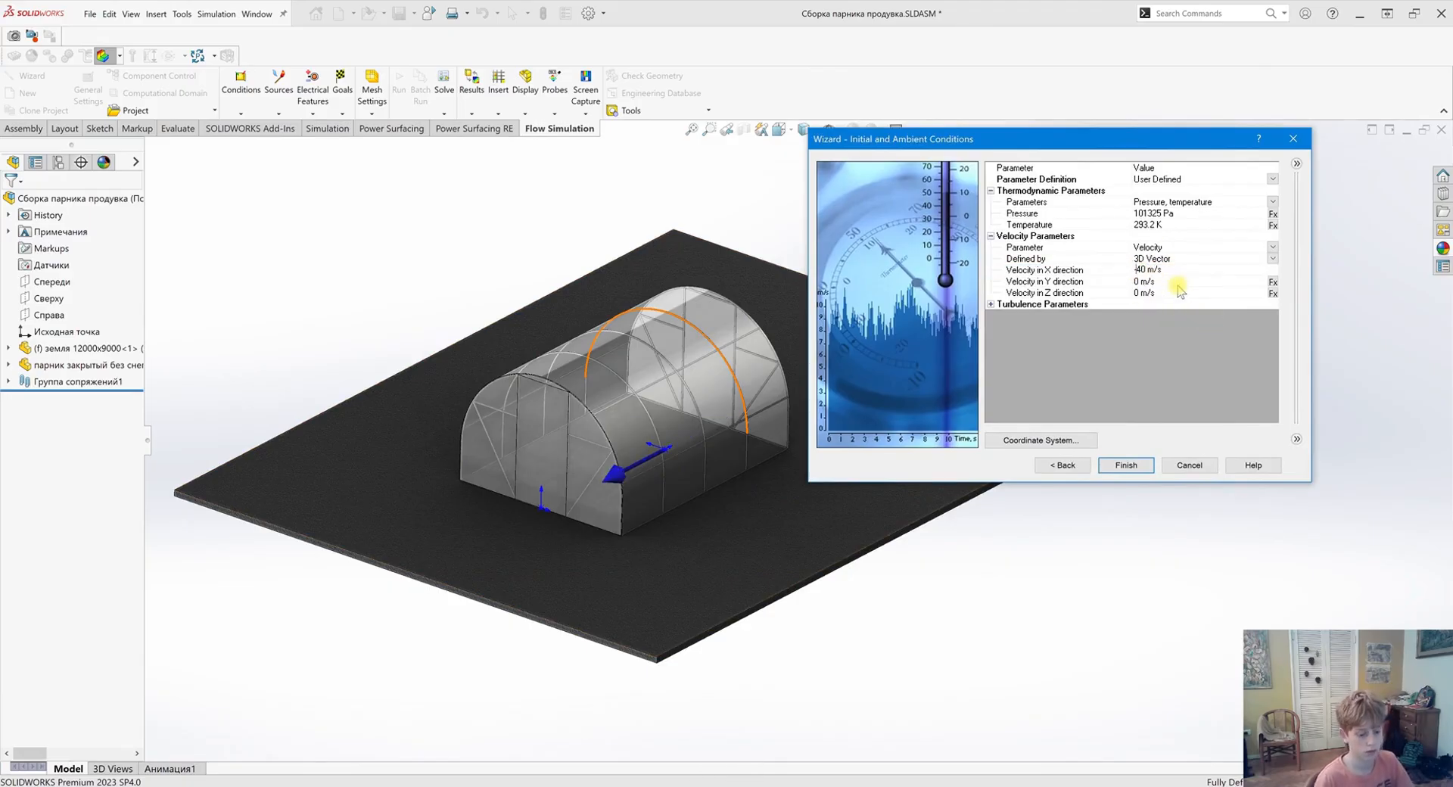
key(BackSpace)
key(Return)
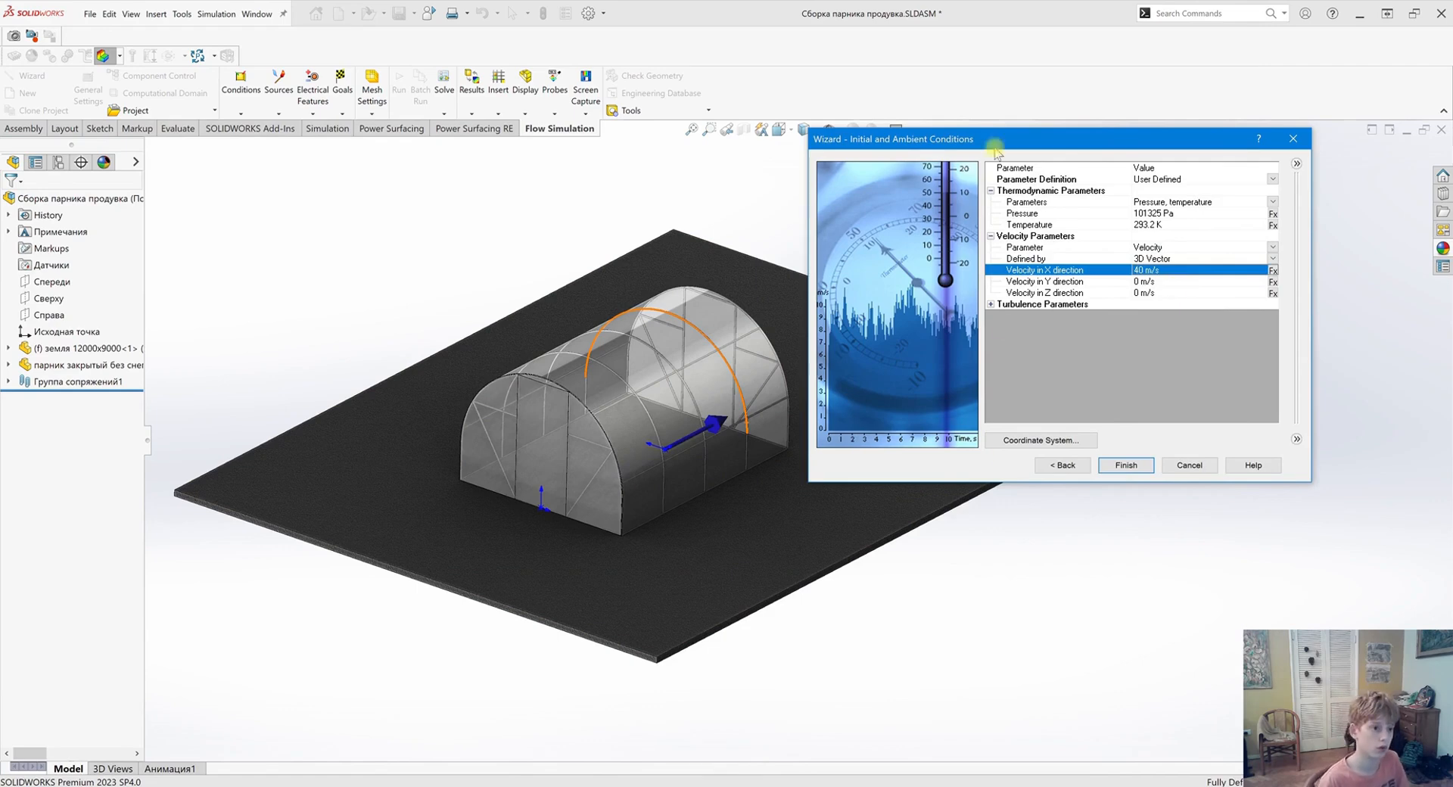
Finish the wizard to create the Flow Simulation project with the entered ambient conditions
drag(995, 139, 828, 124)
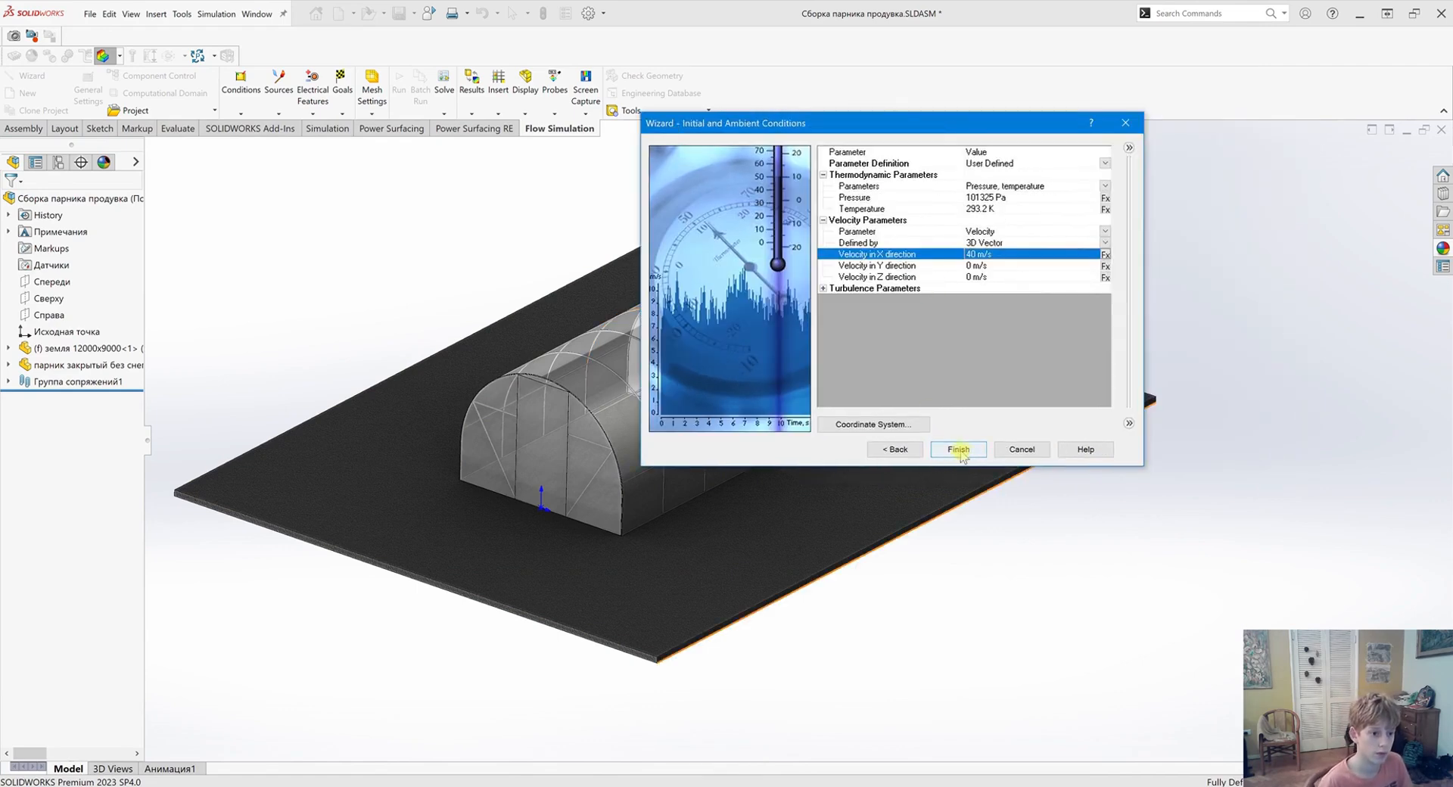
click(958, 450)
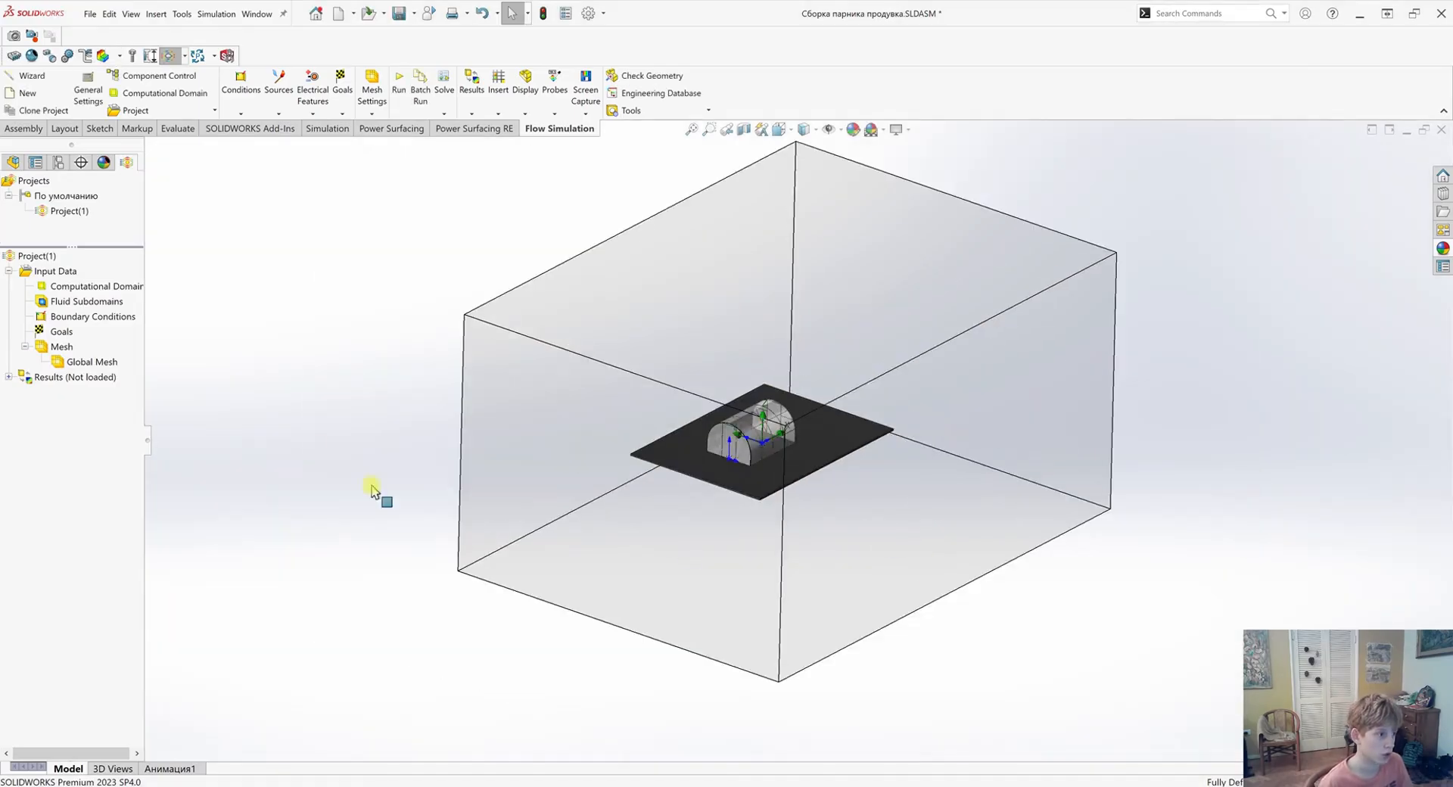
Set the computational domain's X min boundary to -6 m, level with the ground plate's edge
click(90, 285)
scroll(678, 510, down, 2)
middle_drag(678, 509, 736, 526)
key(ctrl+8)
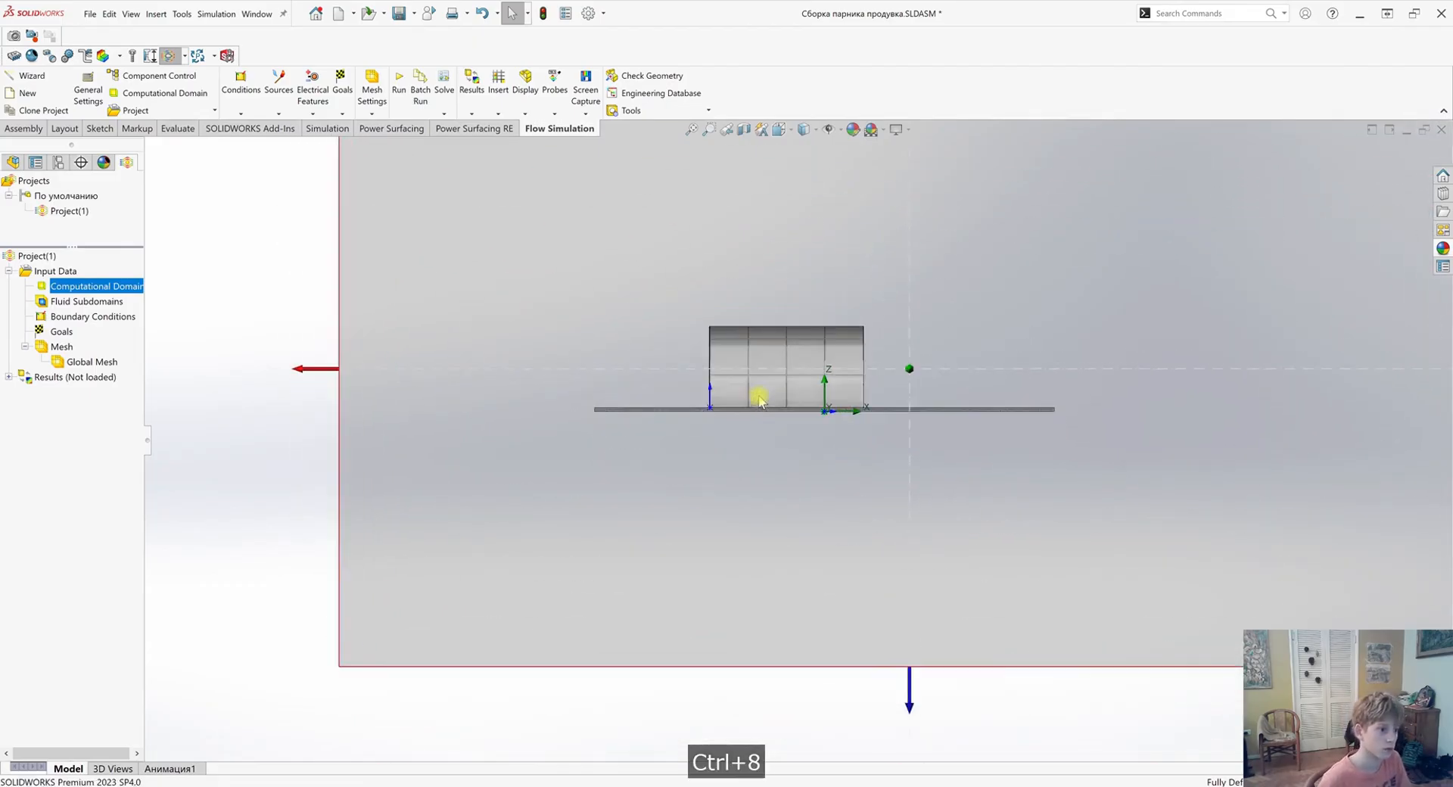
scroll(554, 311, down, 2)
click(206, 396)
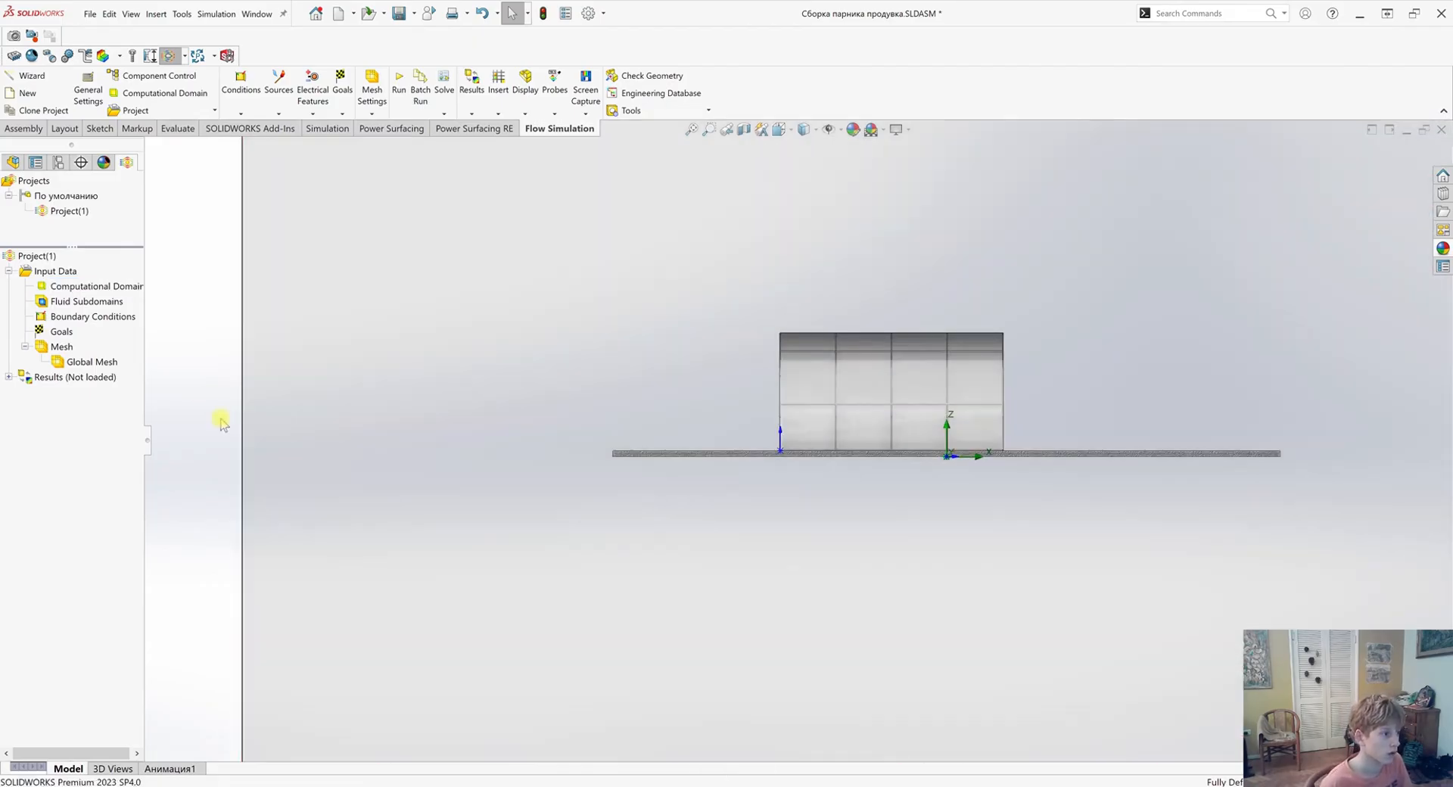
click(79, 290)
drag(205, 396, 577, 431)
scroll(745, 414, down, 3)
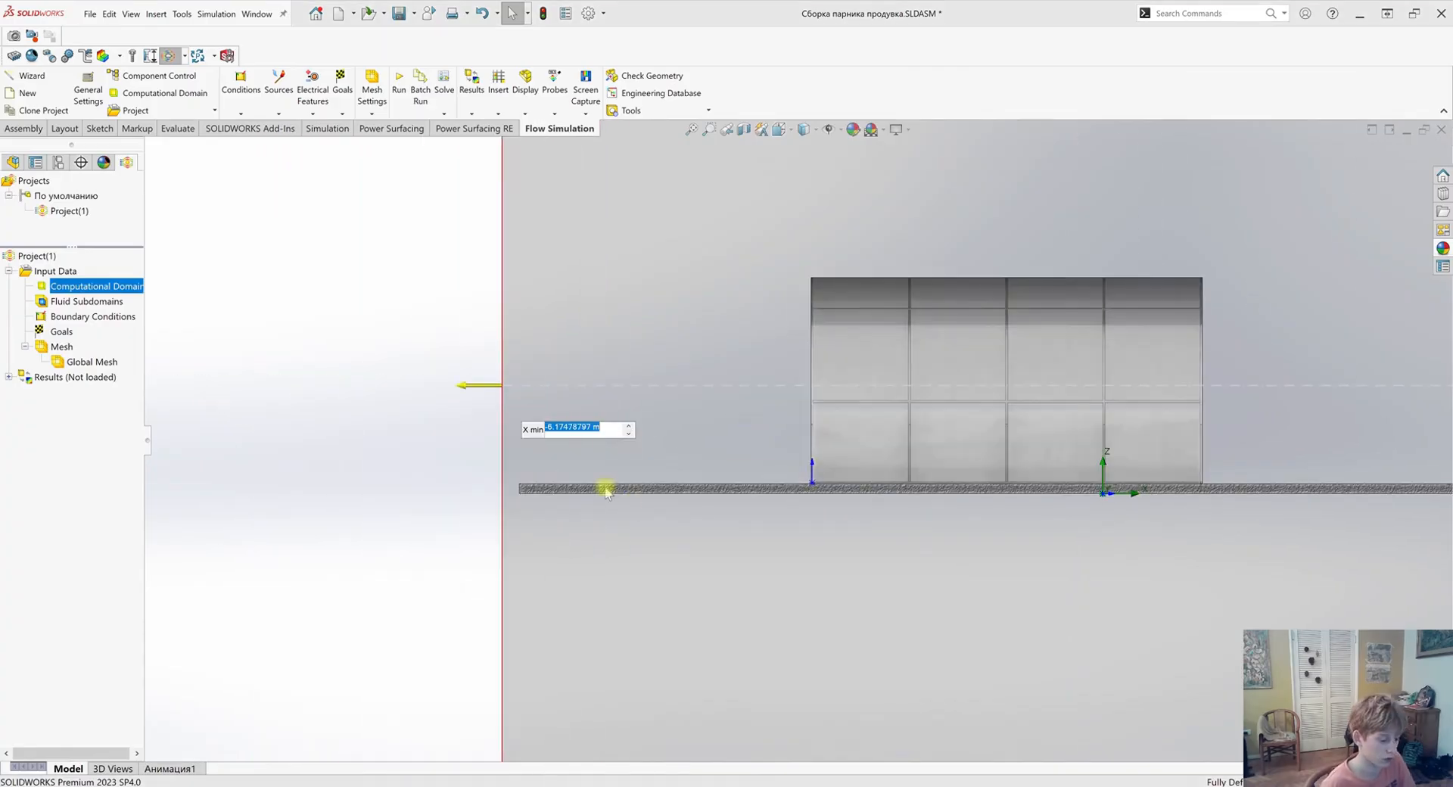
text(-6)
key(Return)
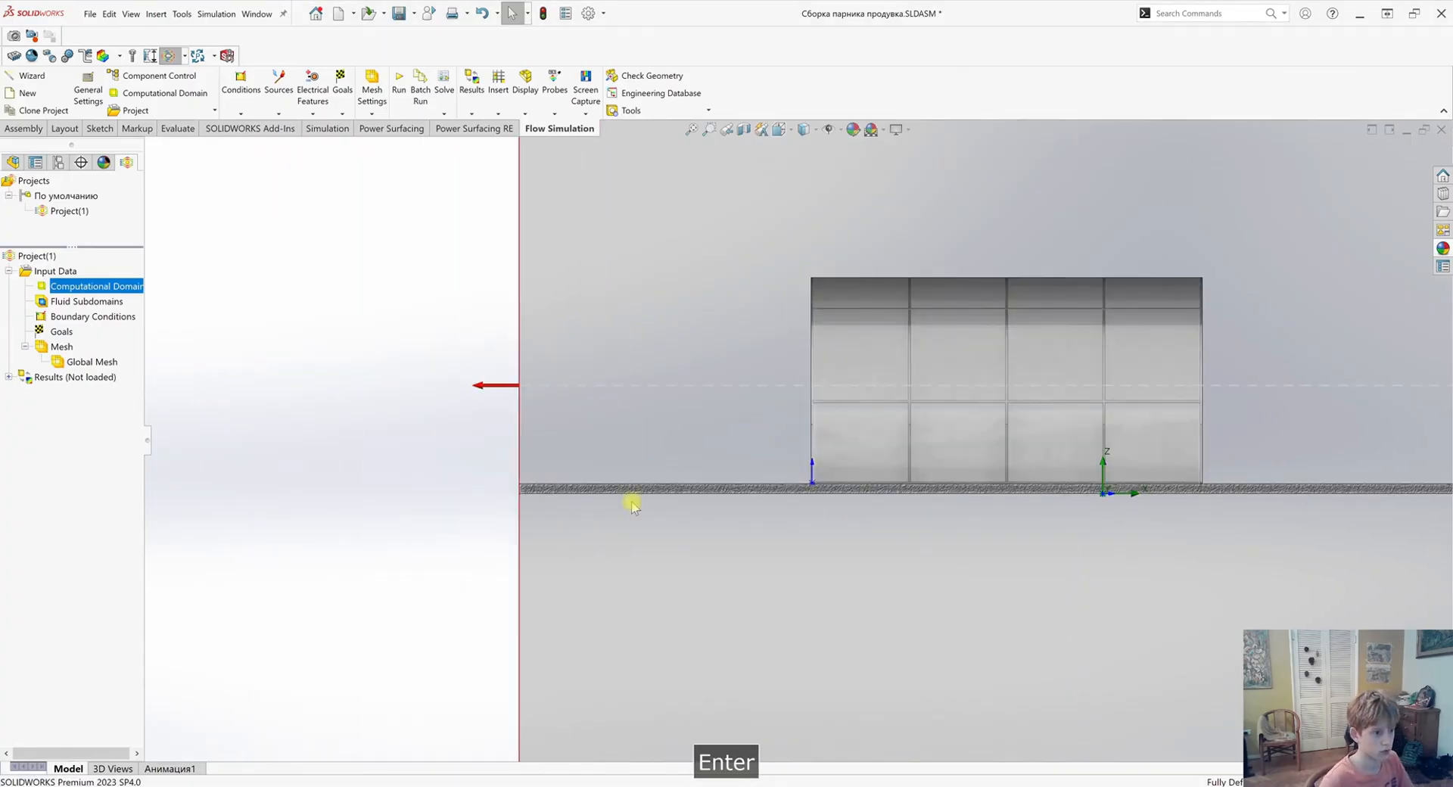
Set the computational domain's X max boundary to 6 m, at the opposite edge of the ground plate
scroll(802, 432, up, 5)
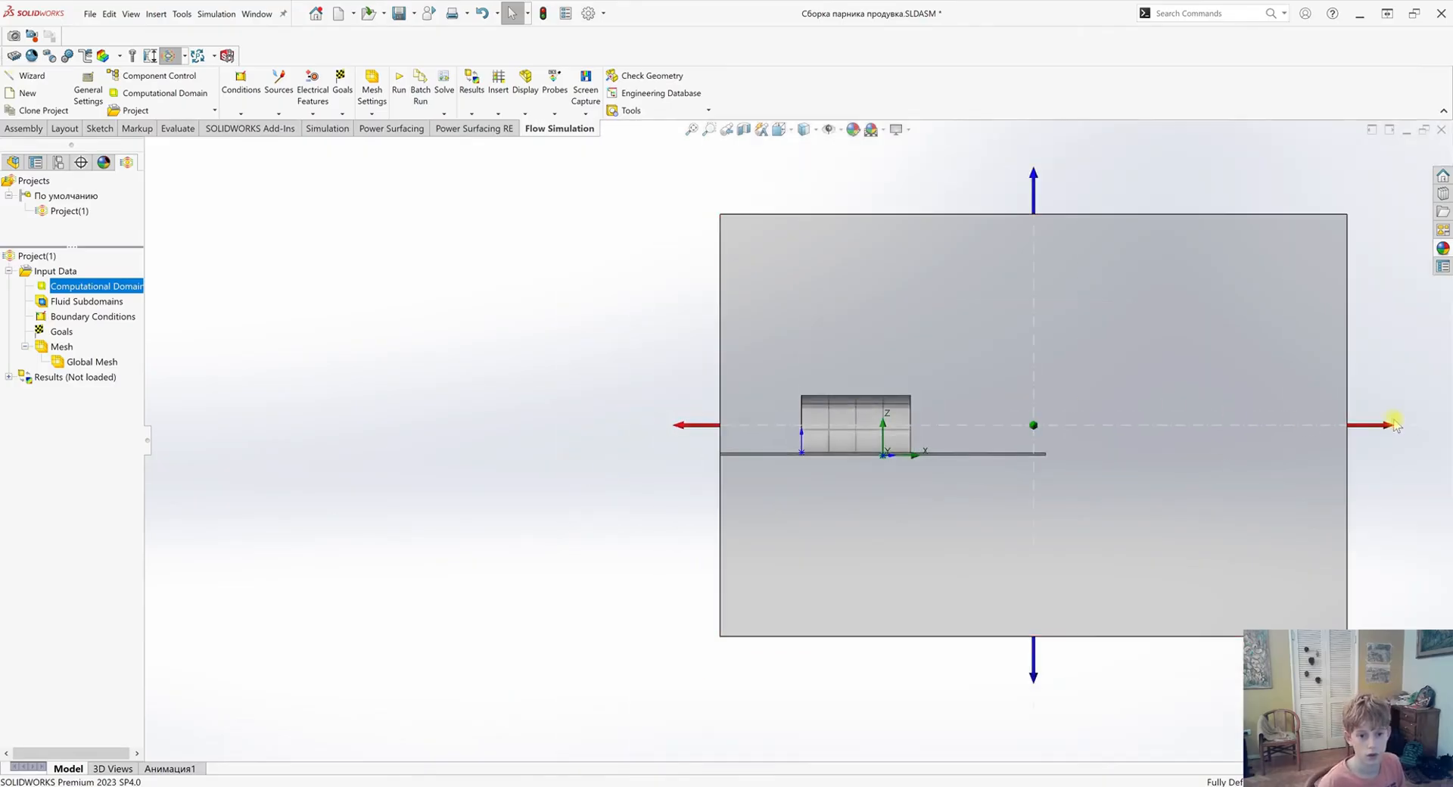
drag(1383, 429, 1159, 427)
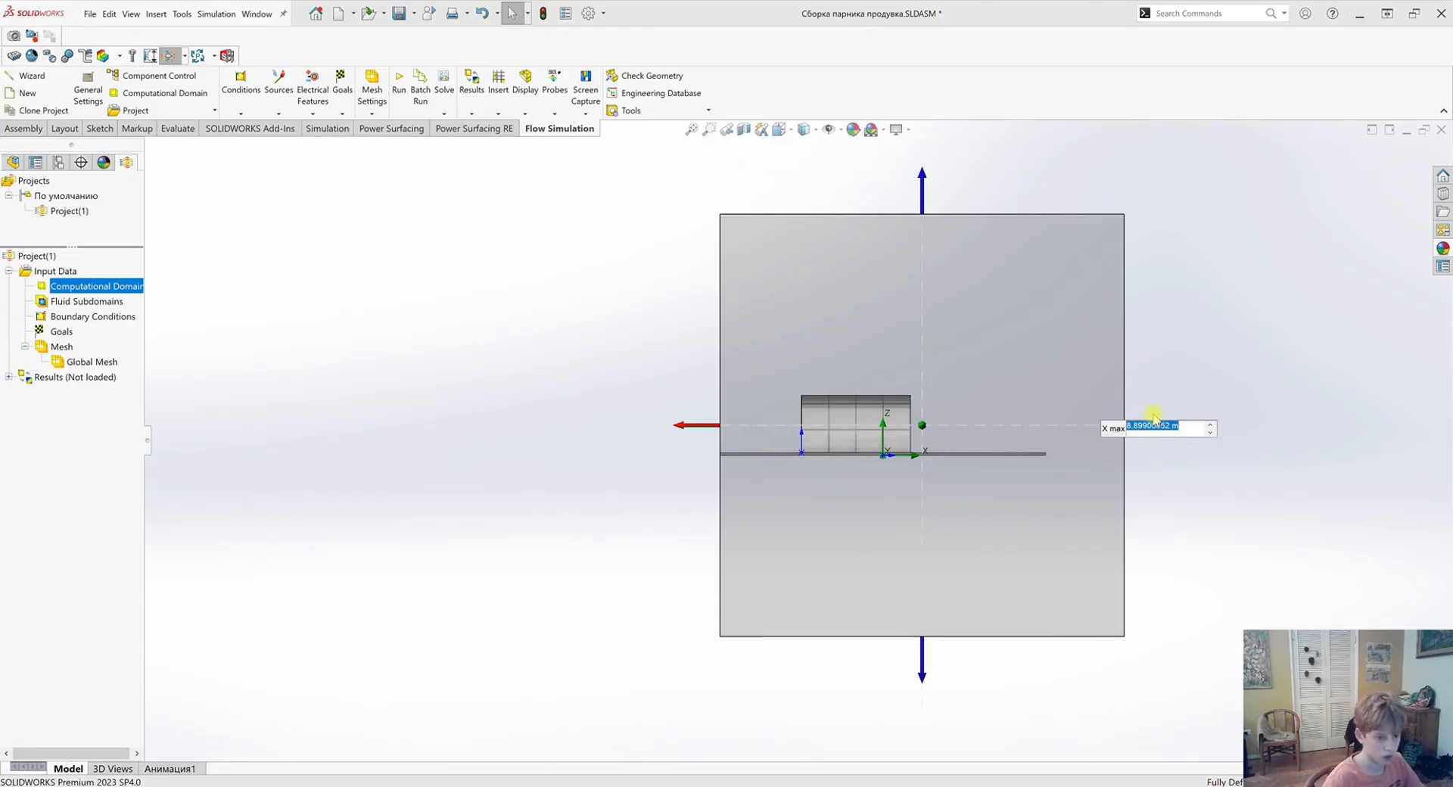
text(6)
key(Return)
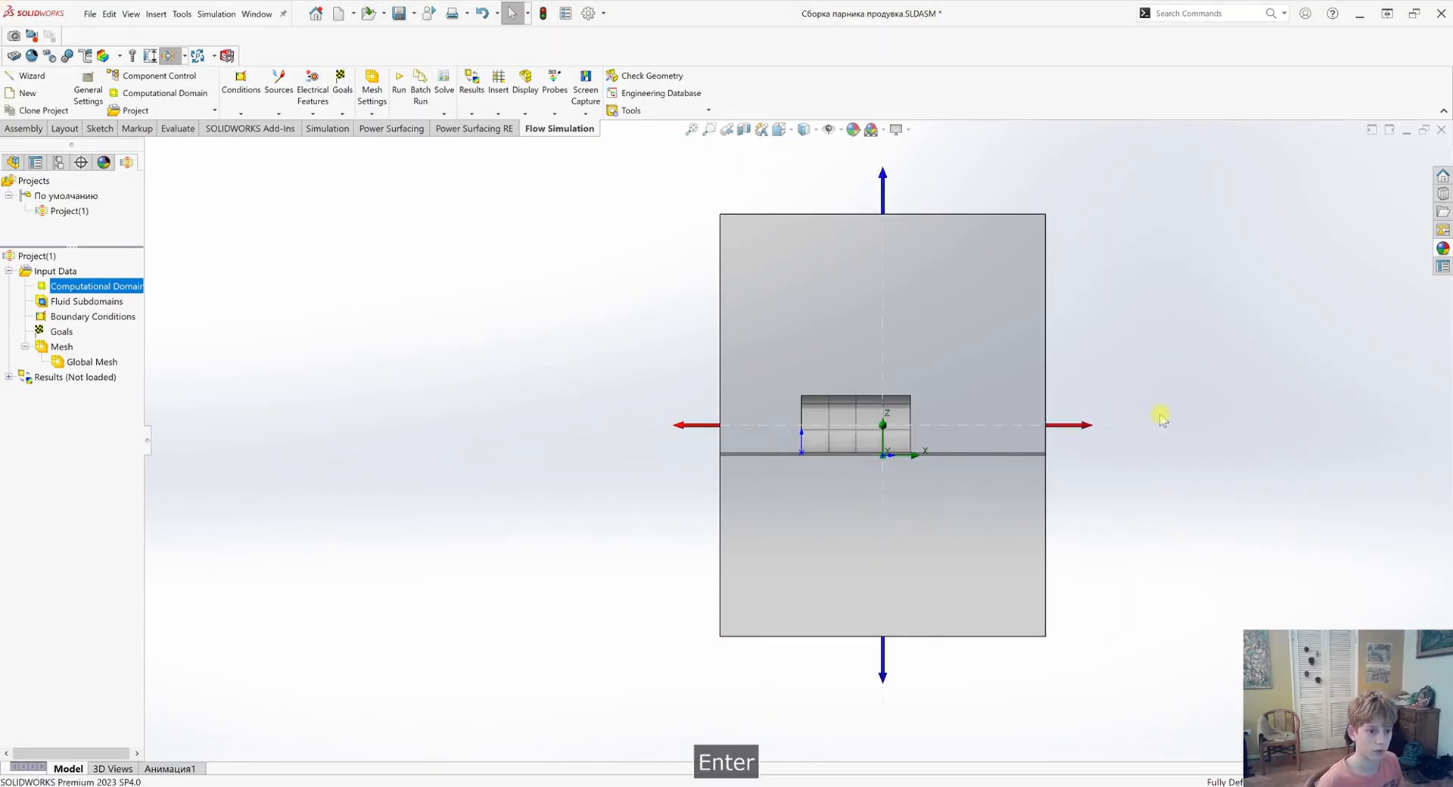
Raise the computational domain's lower boundary to the ground plate's top surface by setting Z min to 0.1 m
scroll(847, 530, down, 2)
drag(870, 706, 878, 503)
scroll(889, 462, down, 9)
drag(730, 642, 727, 491)
scroll(1070, 424, up, 5)
scroll(1135, 444, down, 8)
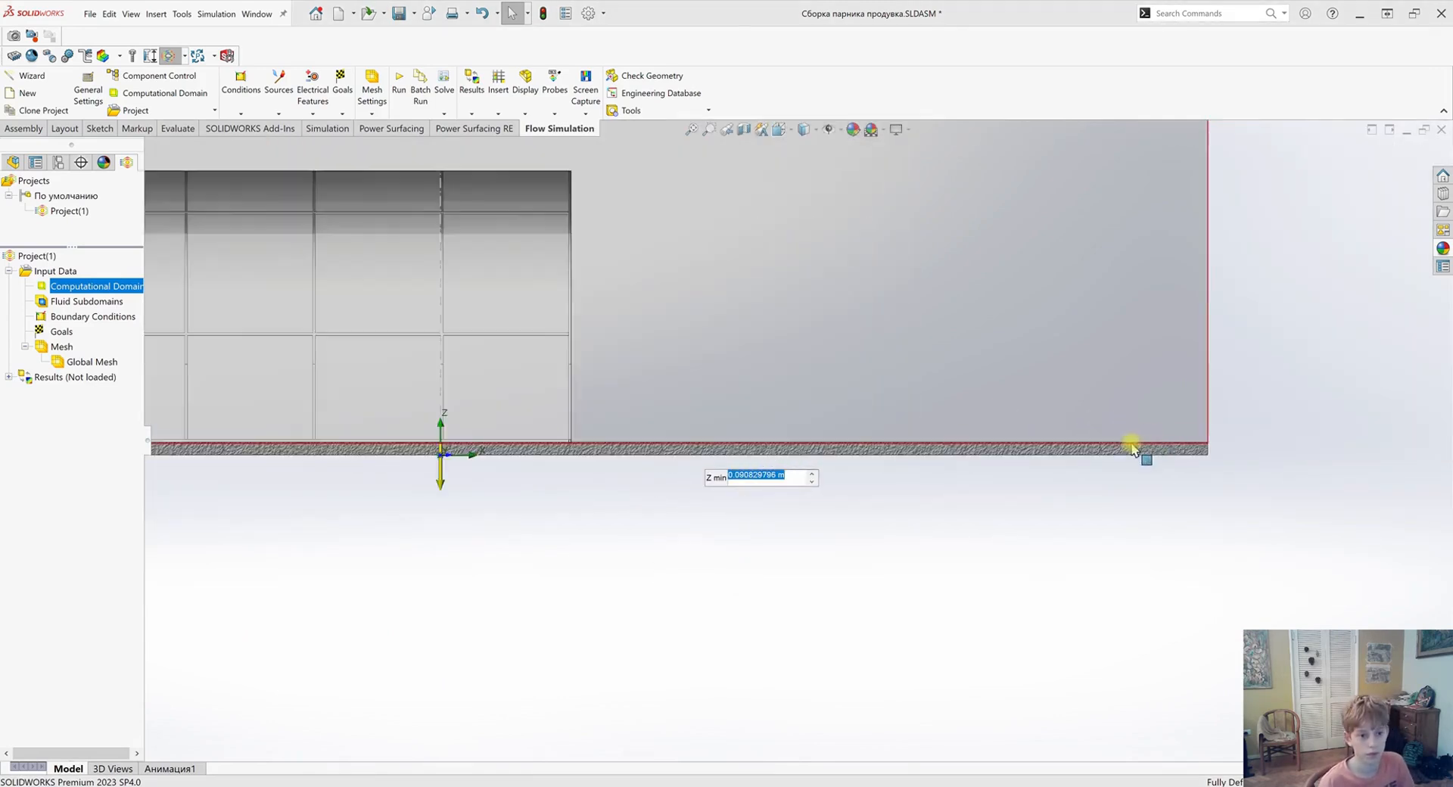
scroll(1010, 488, up, 5)
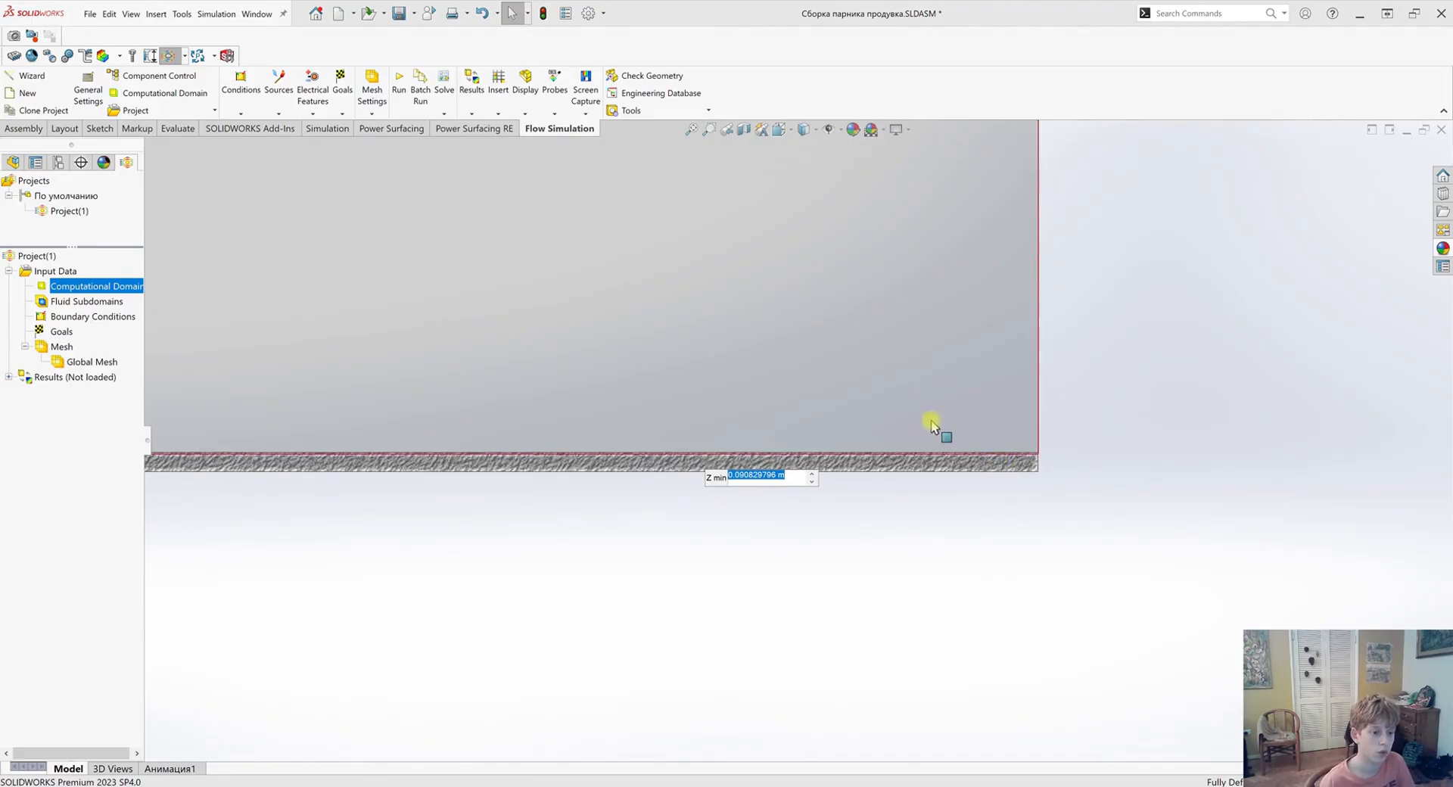
scroll(351, 403, down, 2)
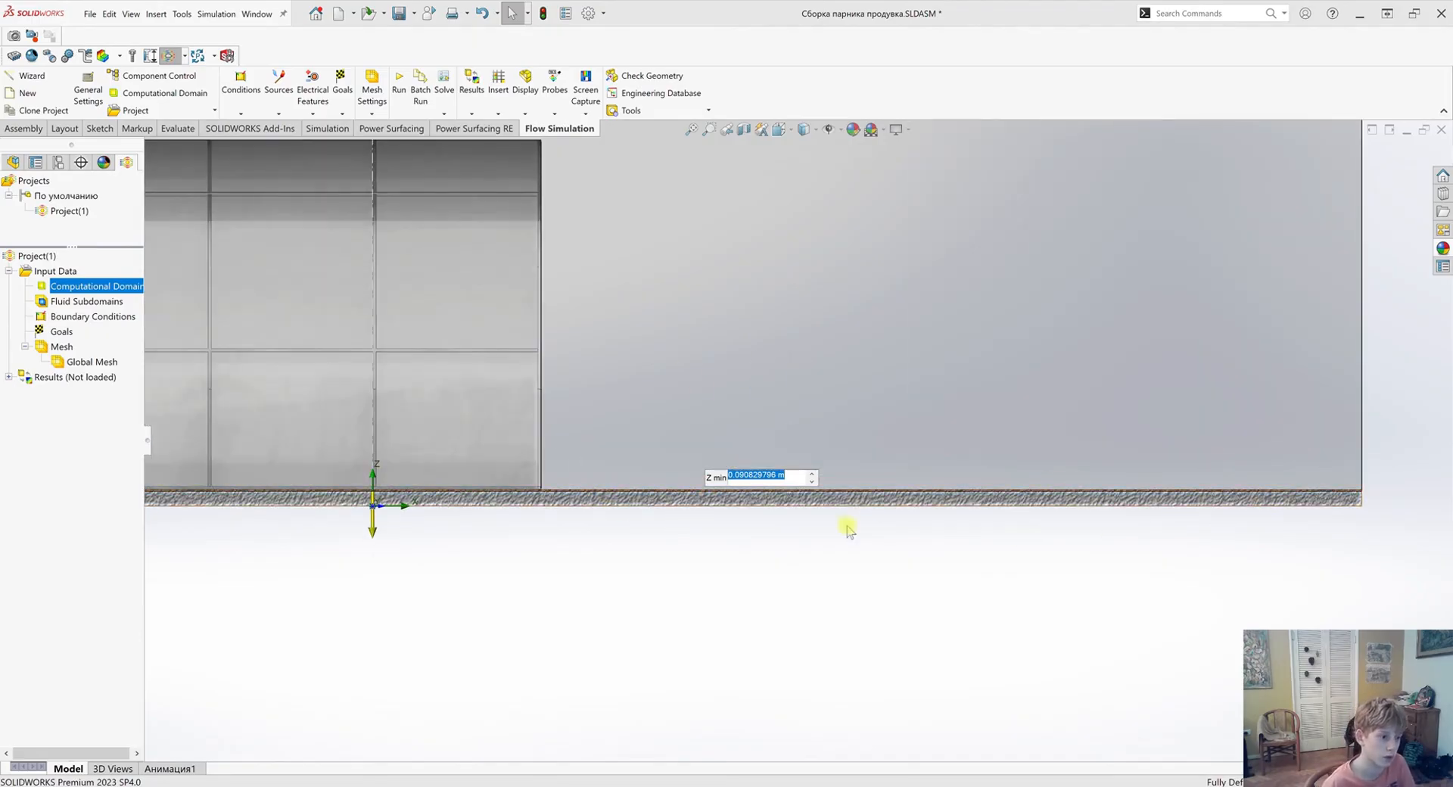
scroll(529, 492, up, 3)
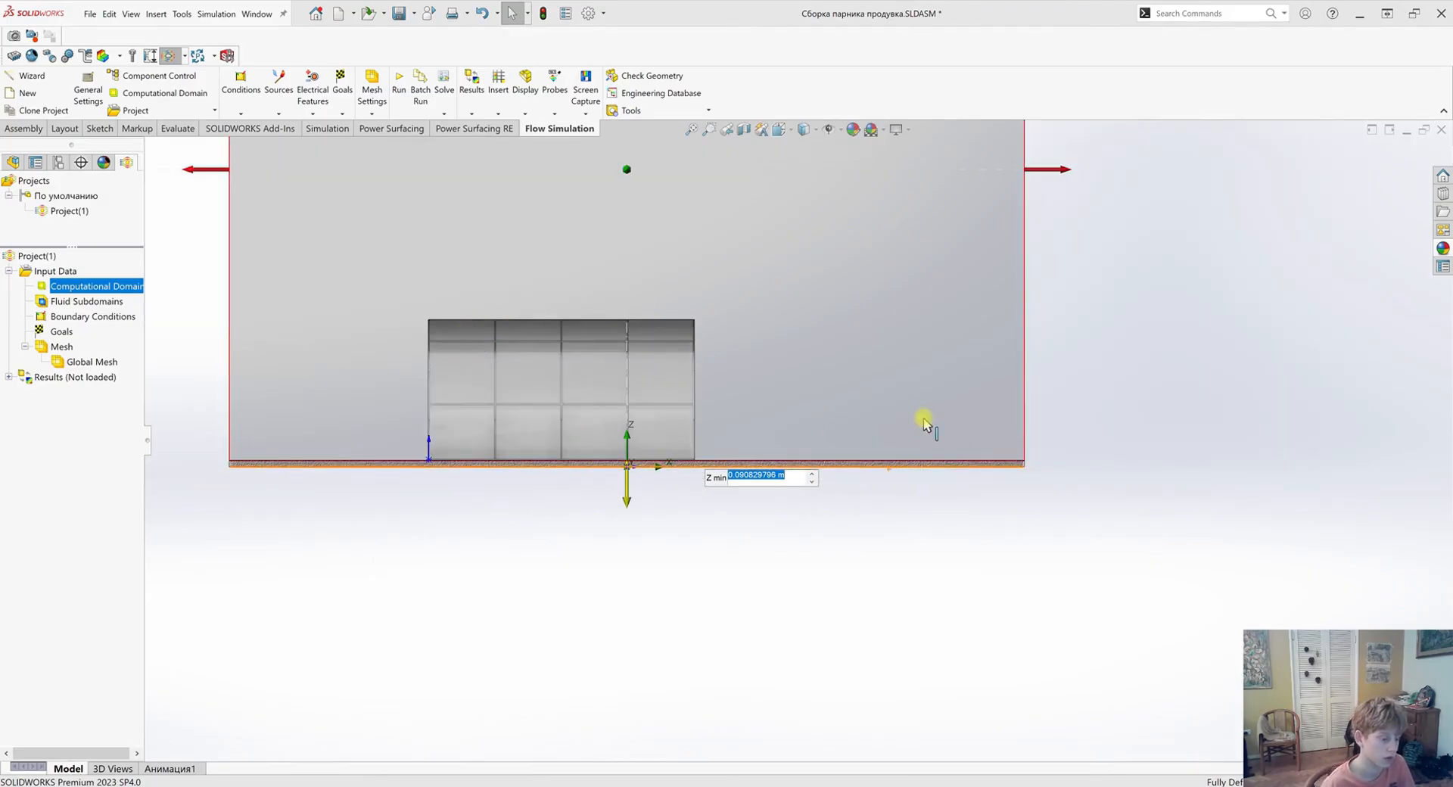
scroll(908, 446, down, 3)
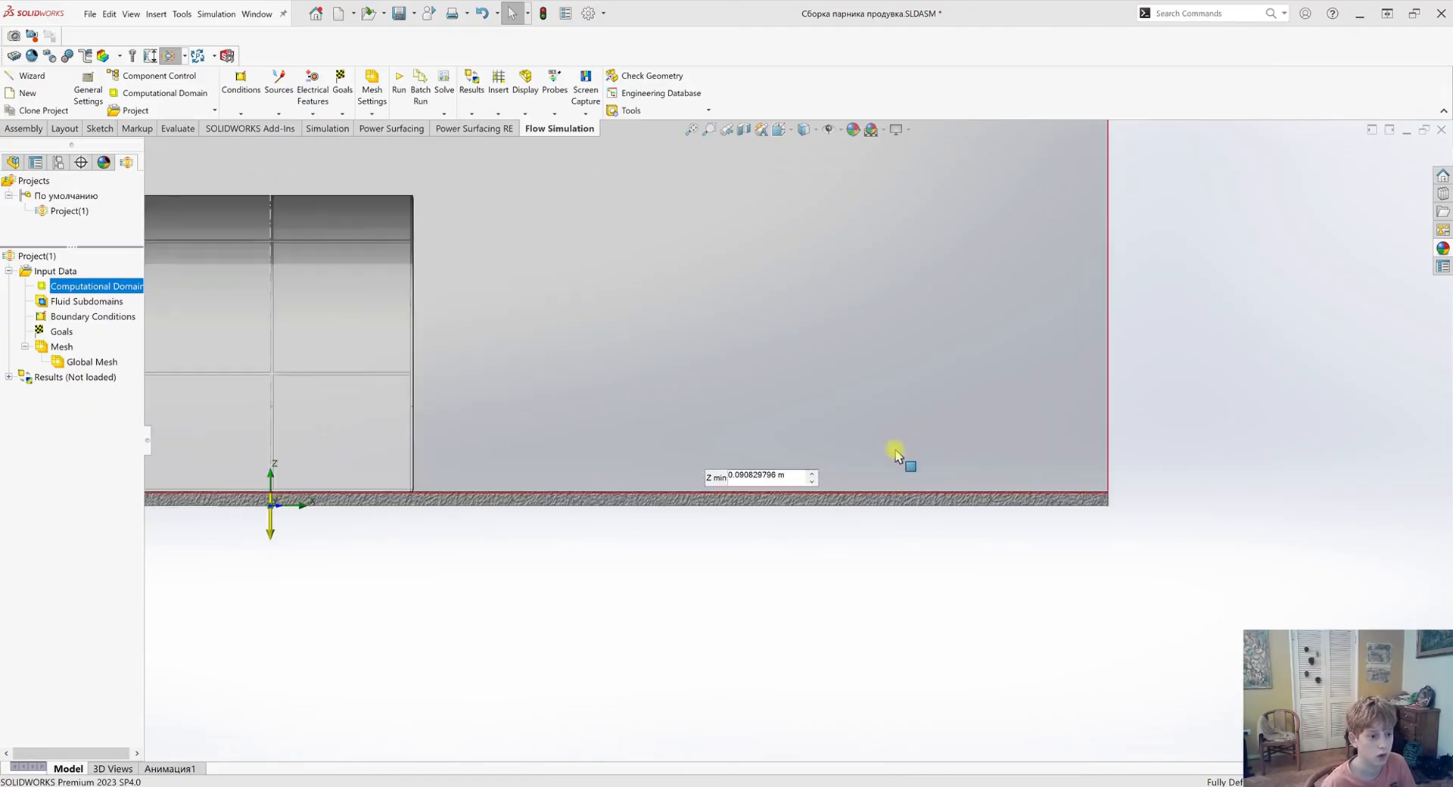
click(802, 483)
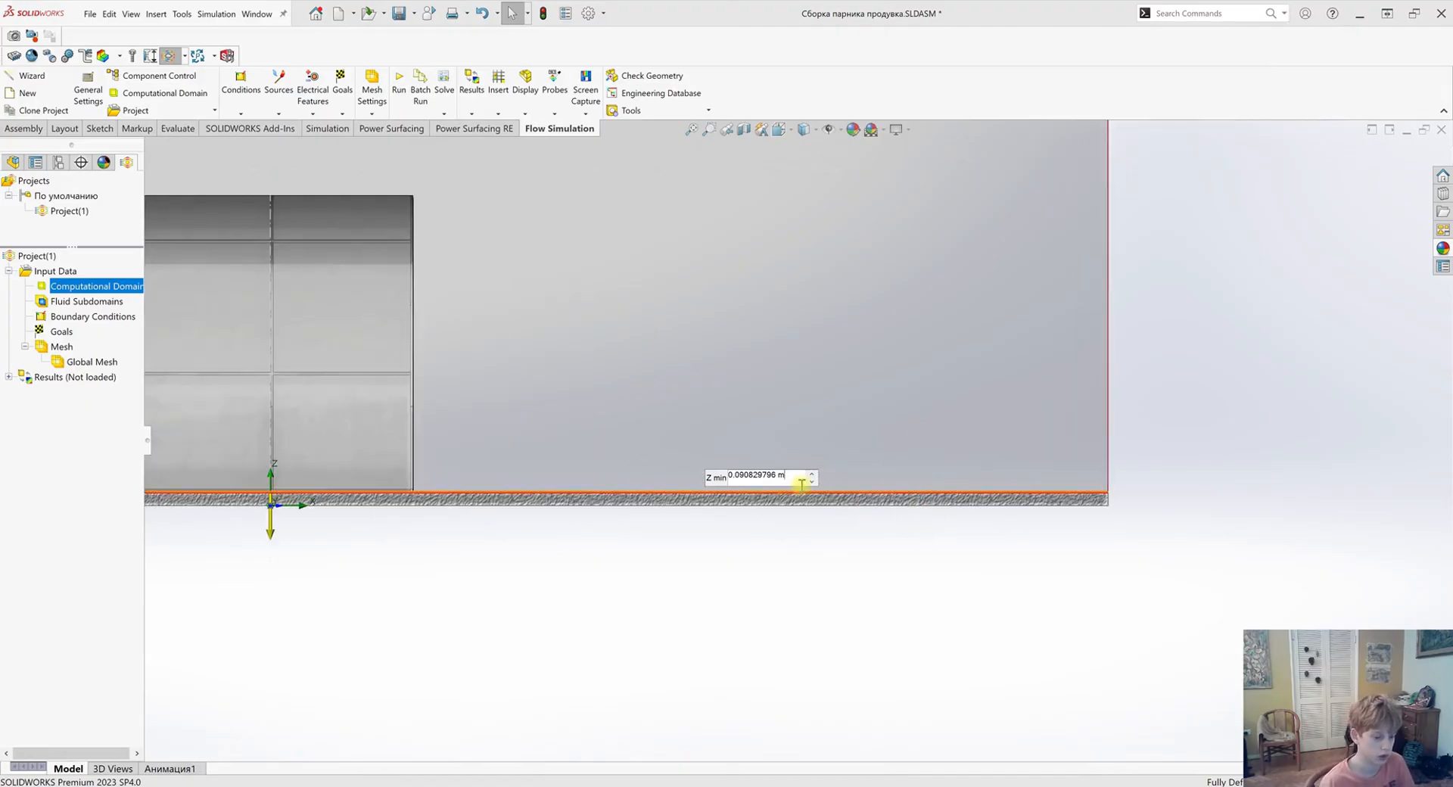
key(BackSpace)
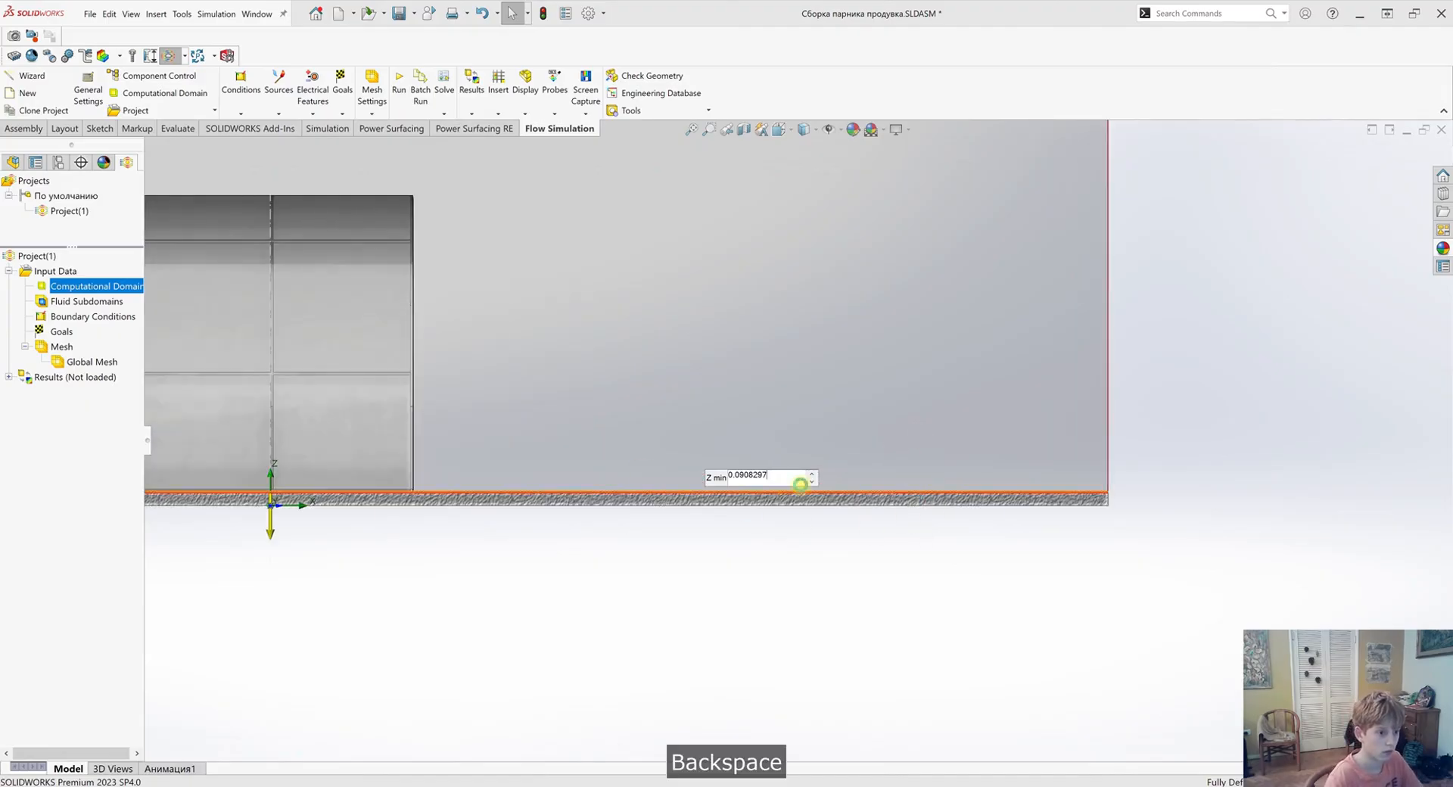
key(BackSpace)
key(BackSpace)
key(BackSpace)
text(1)
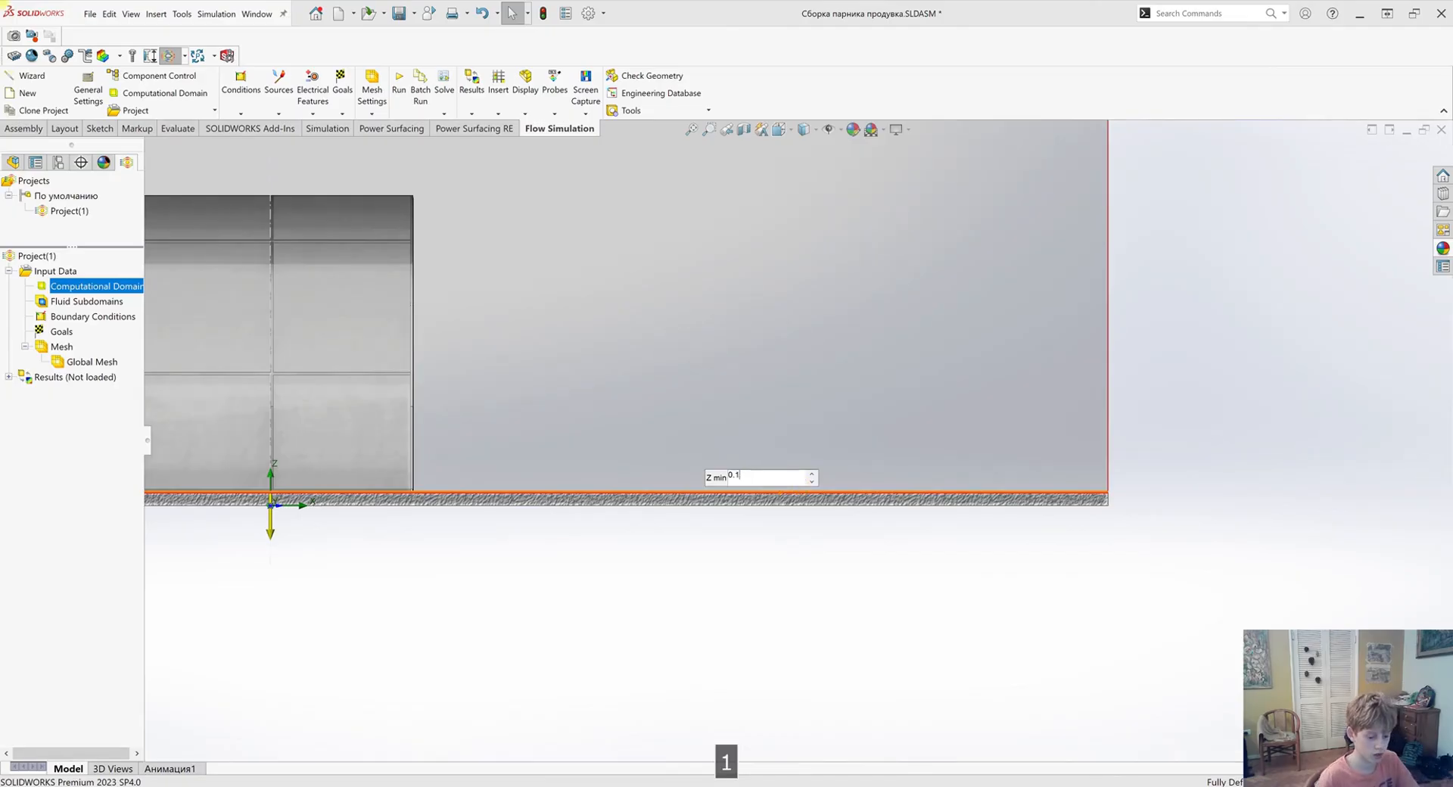
key(Return)
Set the computational domain's Y max boundary to 4.5 m, level with the side edge of the ground plate
scroll(801, 496, up, 5)
middle_drag(709, 249, 915, 547)
key(ctrl+8)
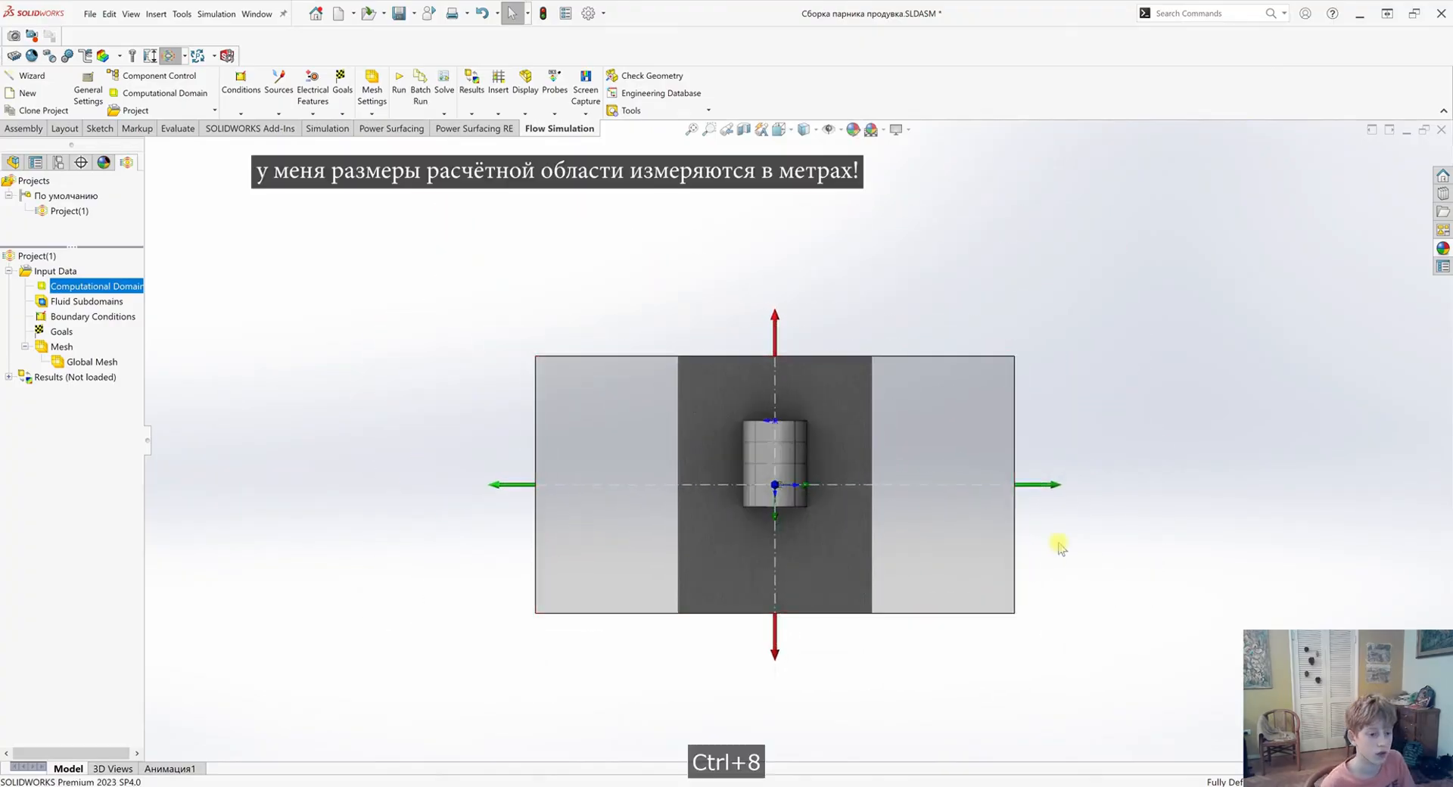
scroll(1060, 547, down, 3)
drag(984, 471, 814, 475)
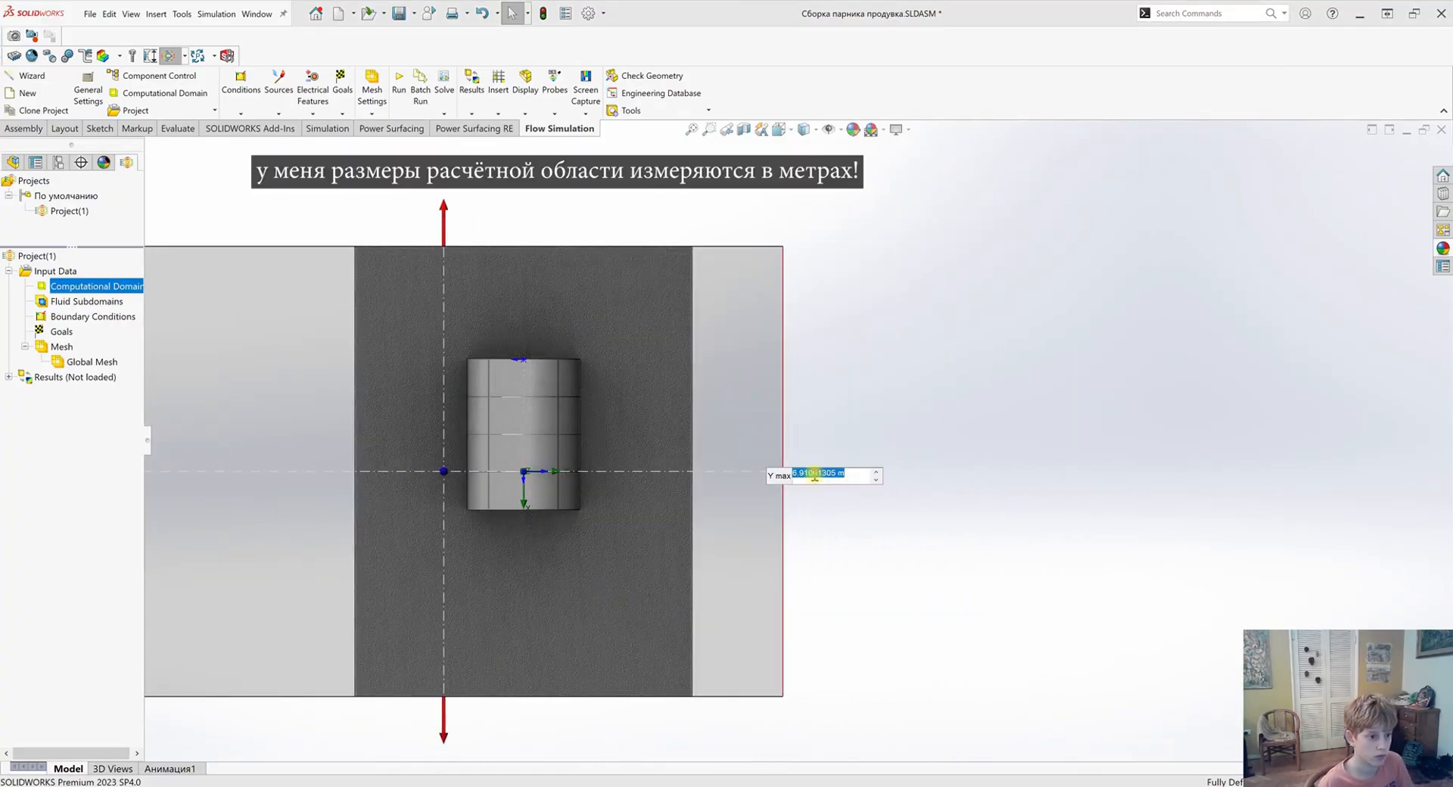
text(4ю)
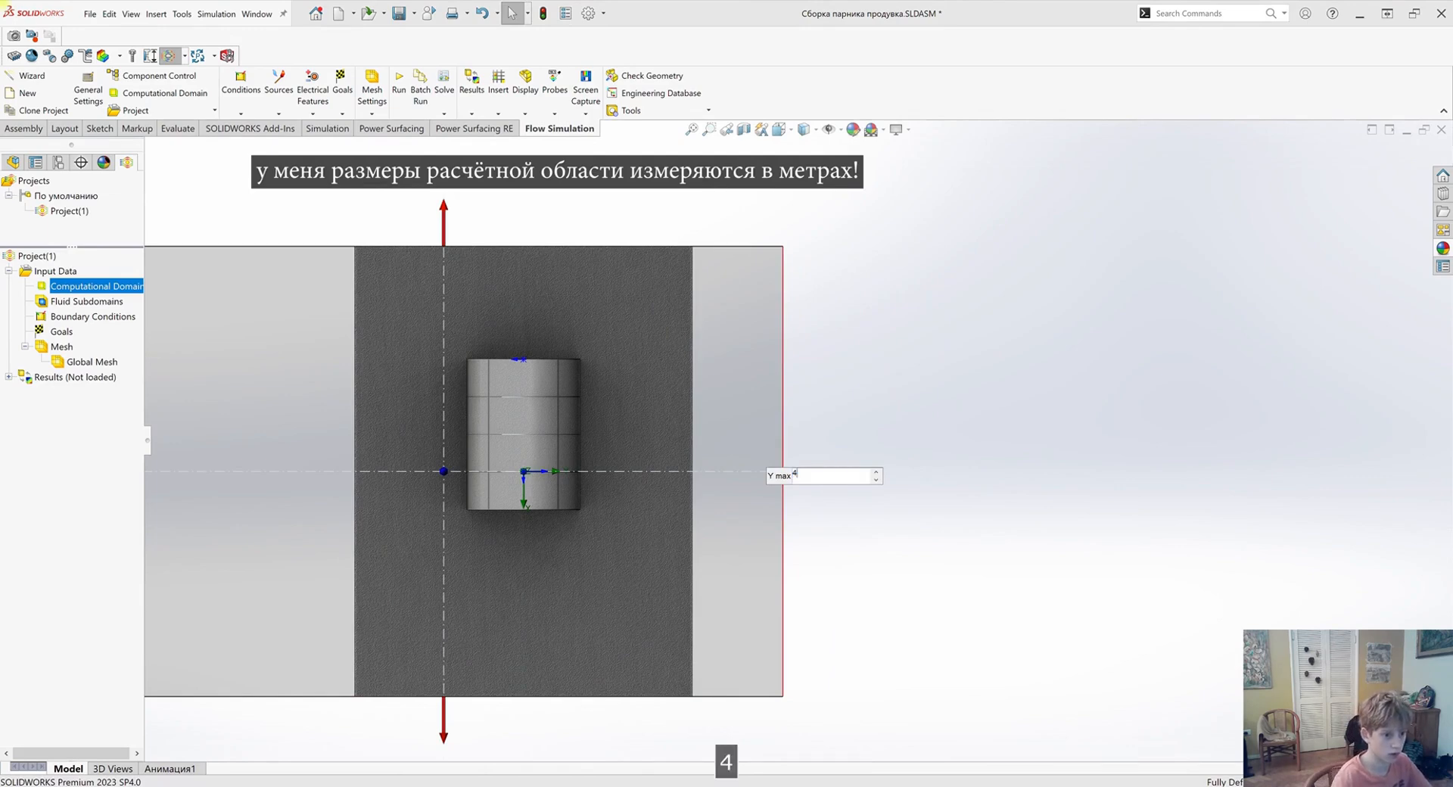
key(BackSpace)
text(.)
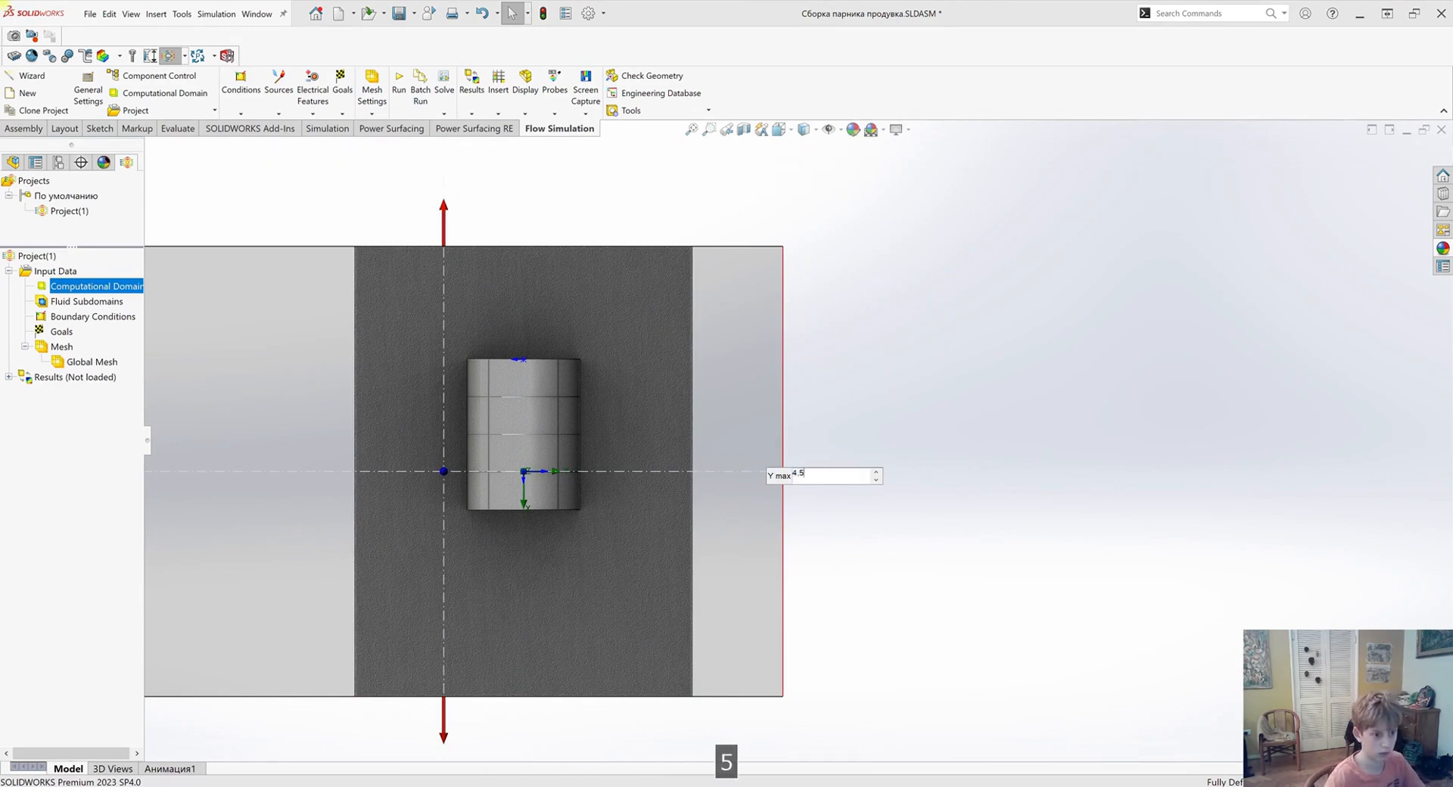
text(5)
key(Return)
Set the computational domain's Y min boundary to -4.5 m, at the plate's opposite side edge
scroll(875, 495, up, 3)
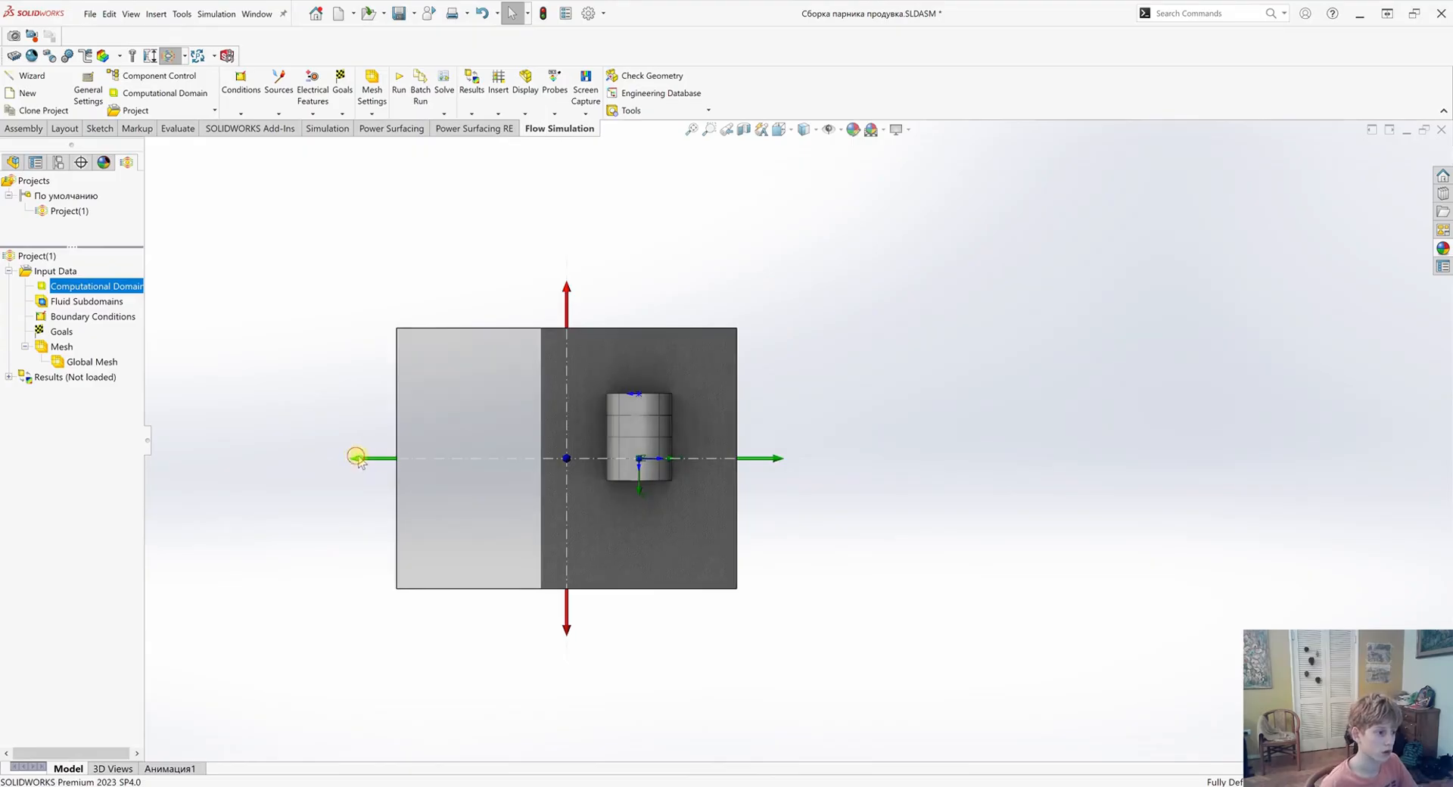
click(377, 465)
click(82, 287)
drag(357, 460, 502, 466)
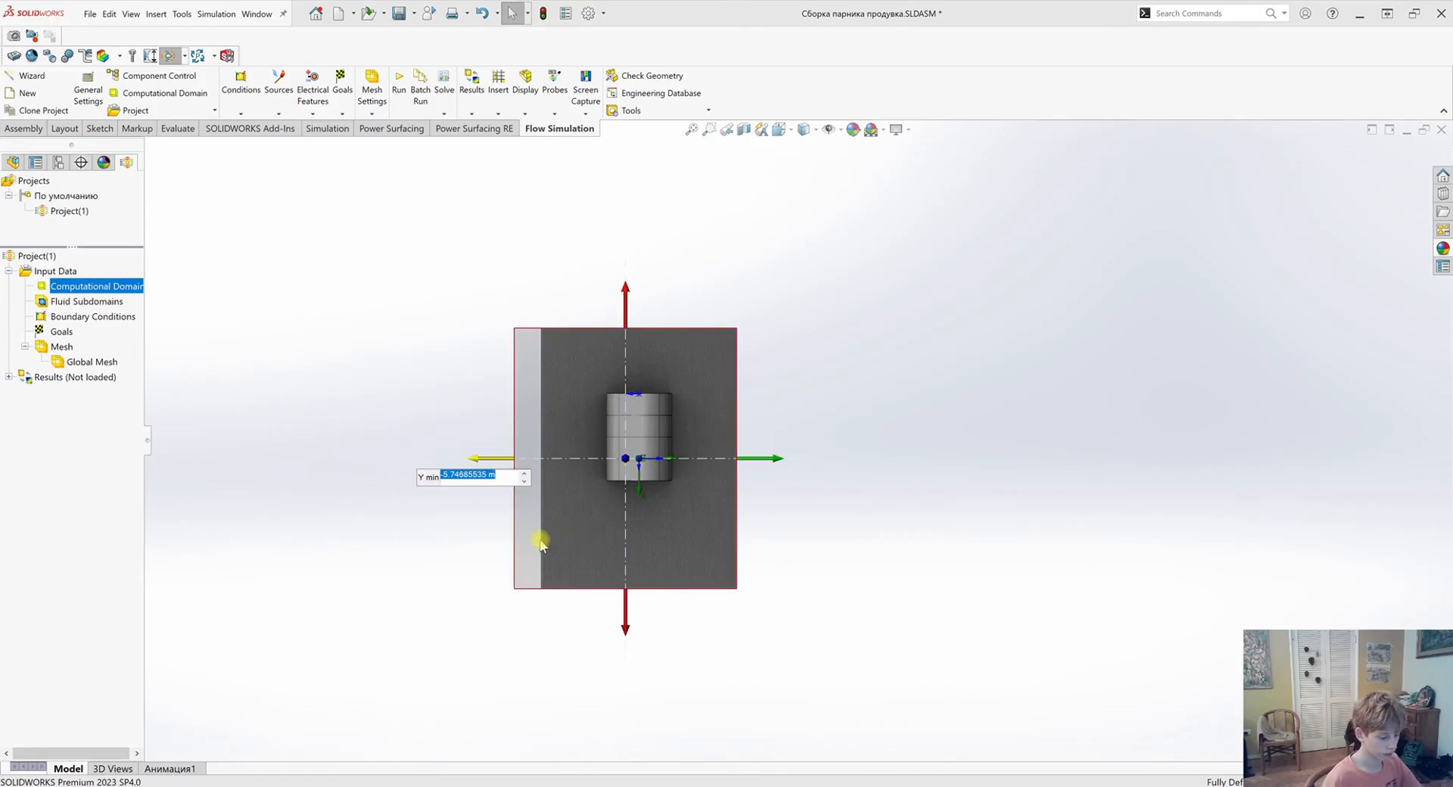
text(-4.)
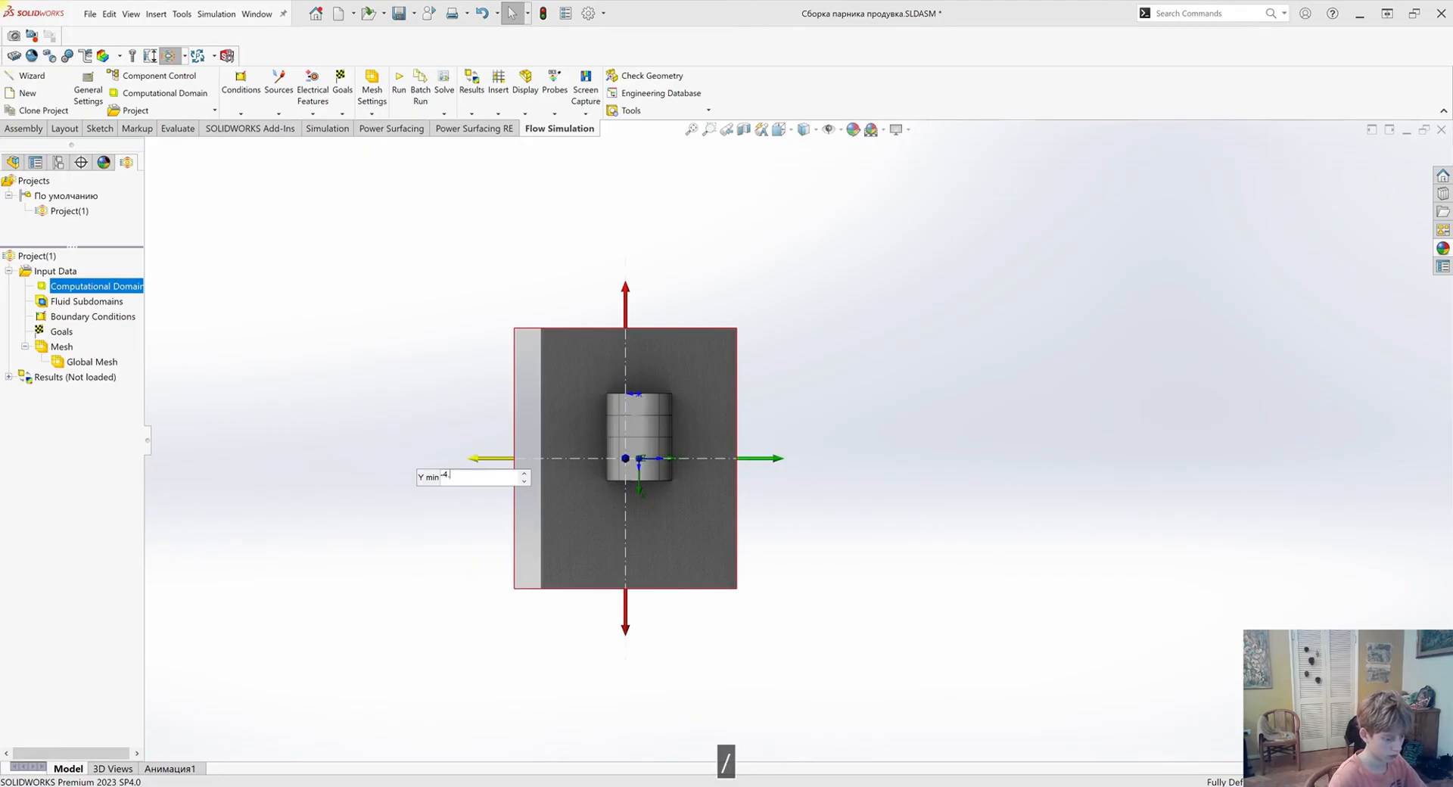
text(5)
key(Return)
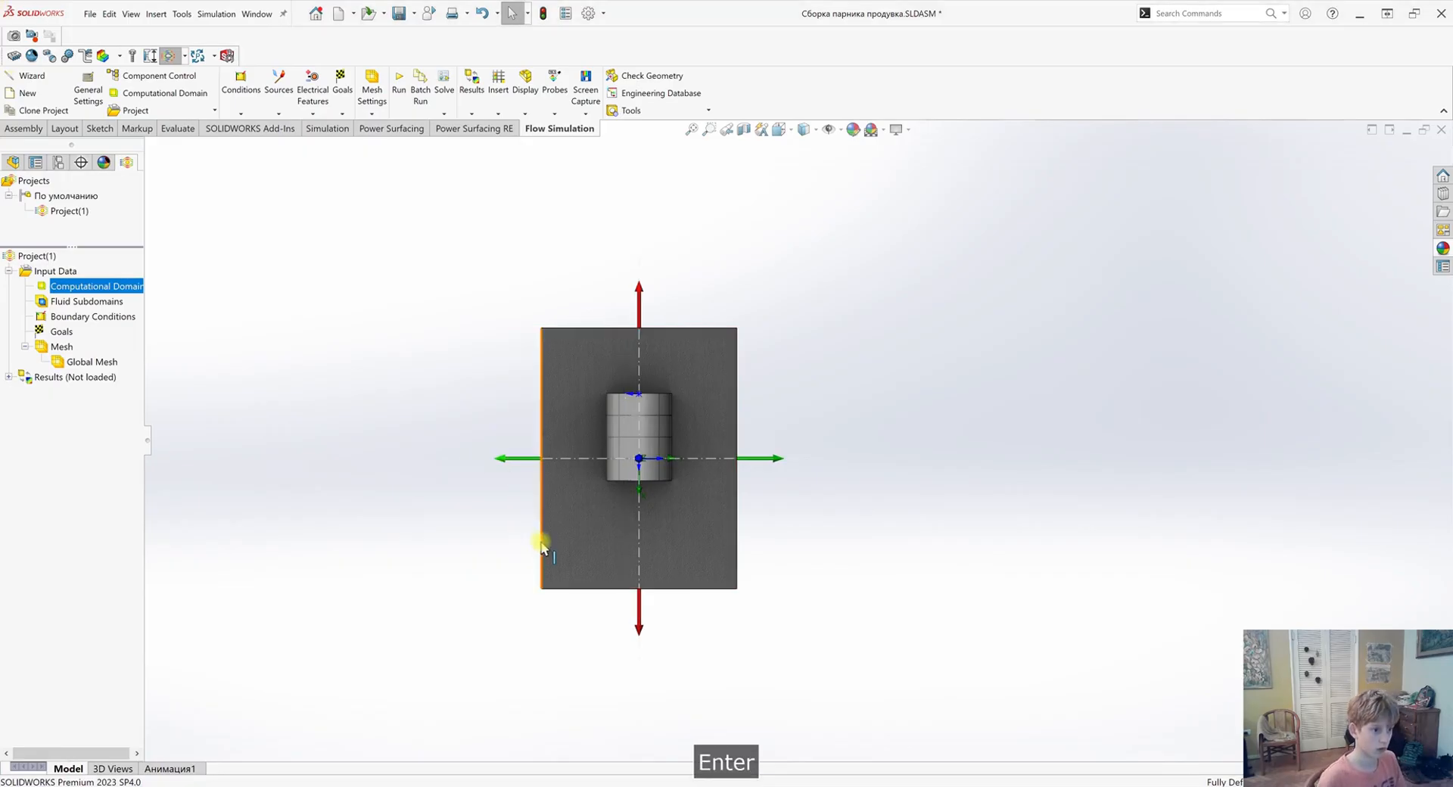
Lower the computational domain's Z max boundary, leaving some clearance above the greenhouse roof
middle_drag(558, 518, 607, 168)
scroll(587, 319, up, 3)
drag(749, 245, 739, 283)
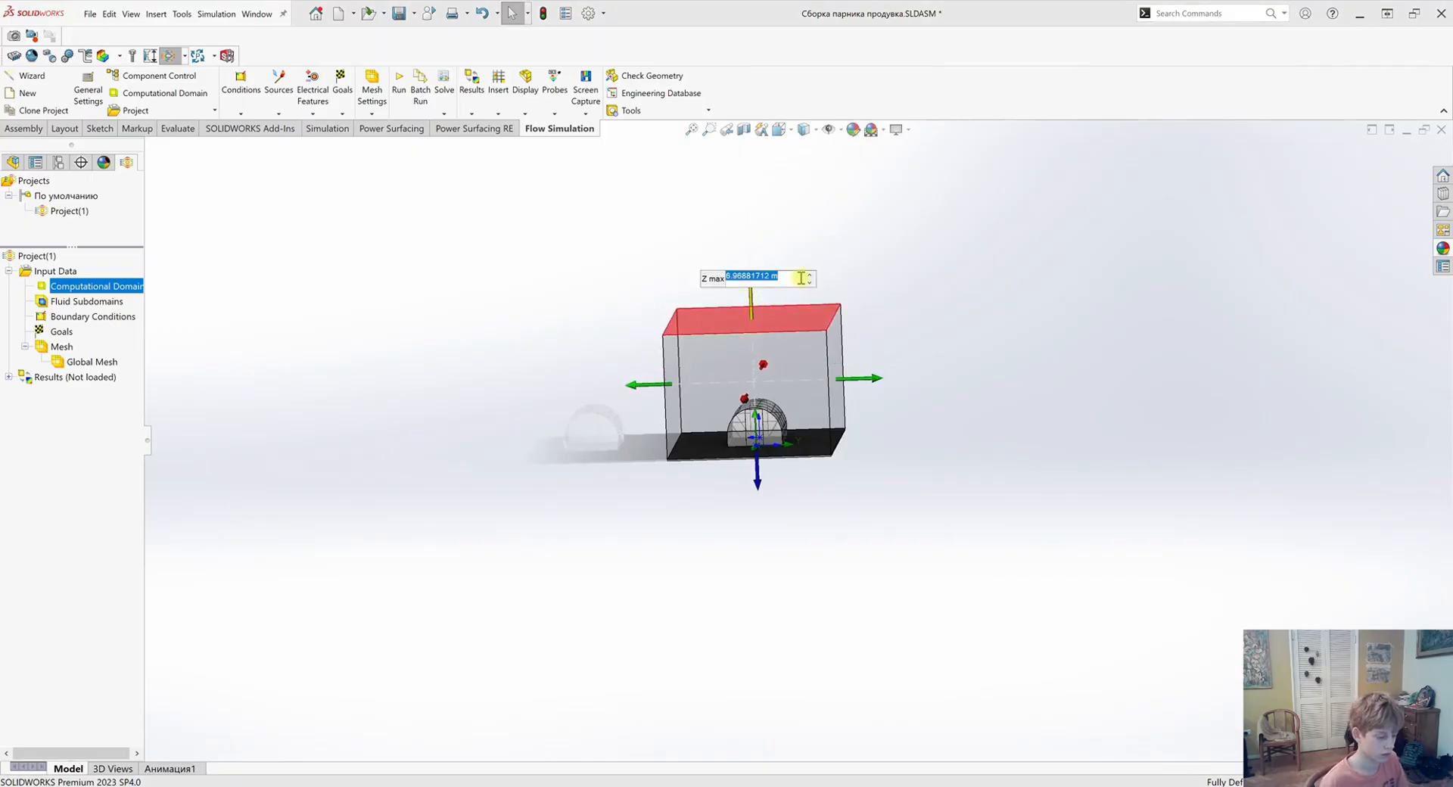
key(Return)
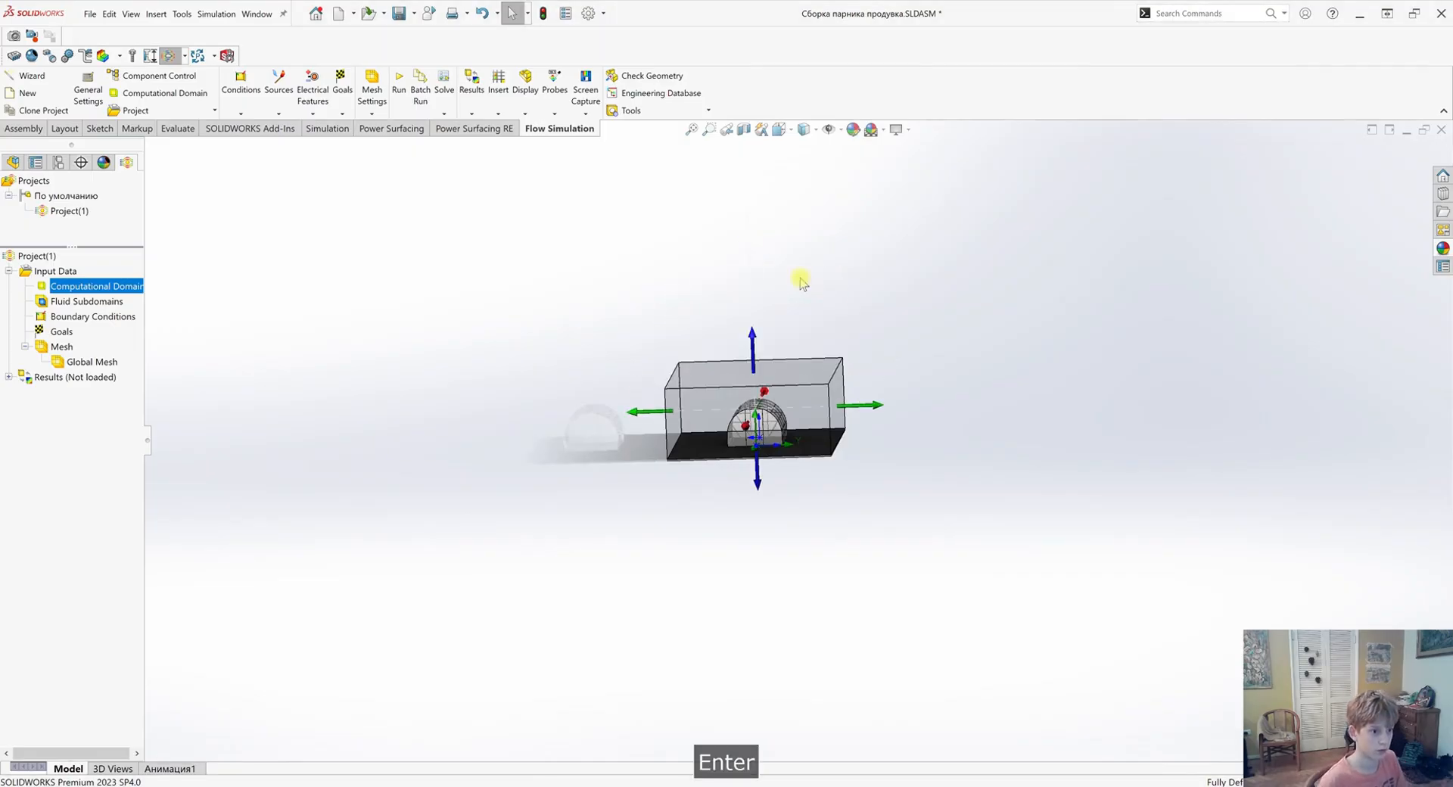
Run a new calculation of Project(1) on this computer with all cores and automatic loading of the results
scroll(831, 308, down, 3)
mouse_move(649, 589)
middle_down()
mouse_move(678, 594)
mouse_move(379, 666)
mouse_move(230, 737)
middle_up()
mouse_move(561, 420)
middle_down()
mouse_move(646, 461)
mouse_move(753, 626)
mouse_move(734, 609)
mouse_move(716, 619)
mouse_move(808, 507)
mouse_move(769, 558)
mouse_move(825, 573)
middle_up()
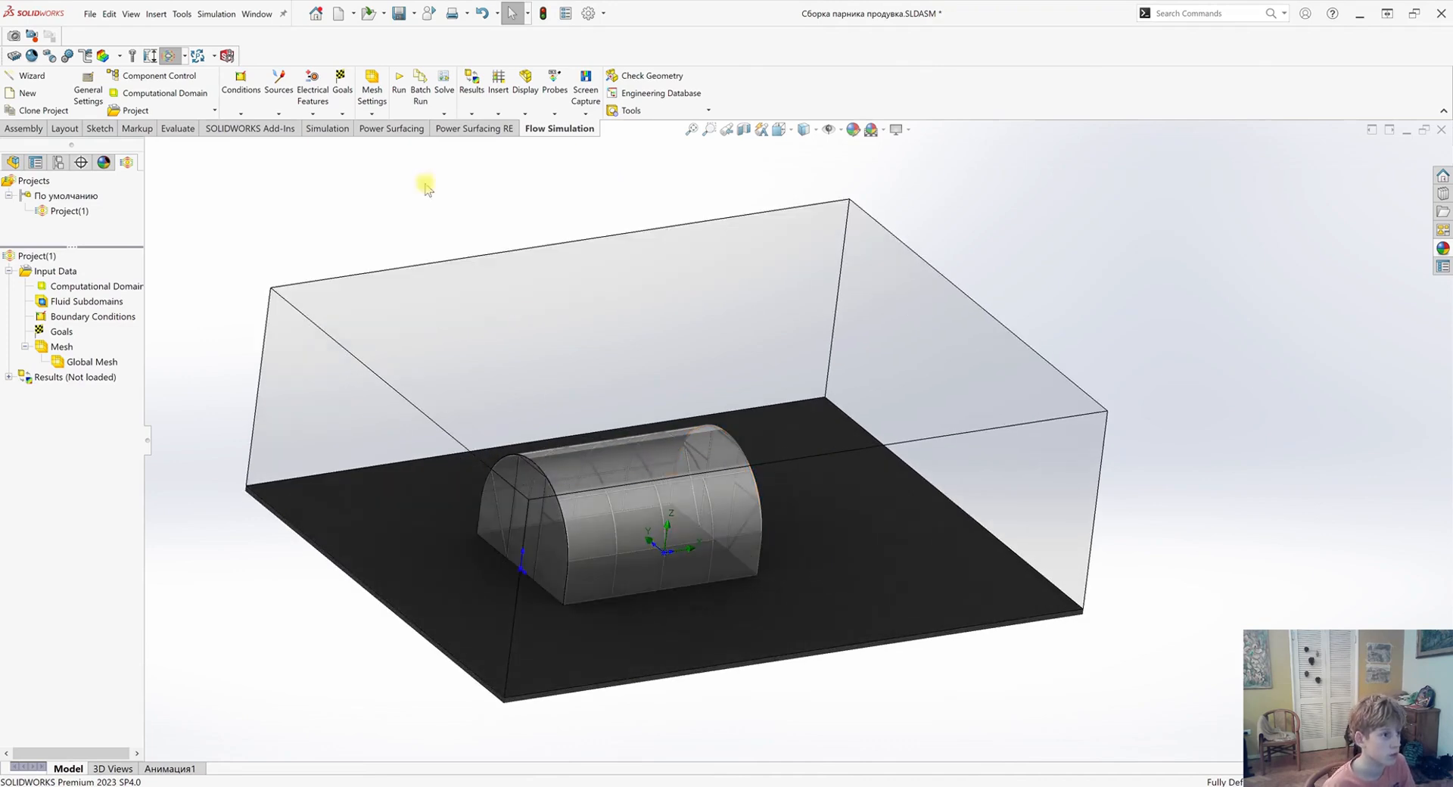
click(399, 83)
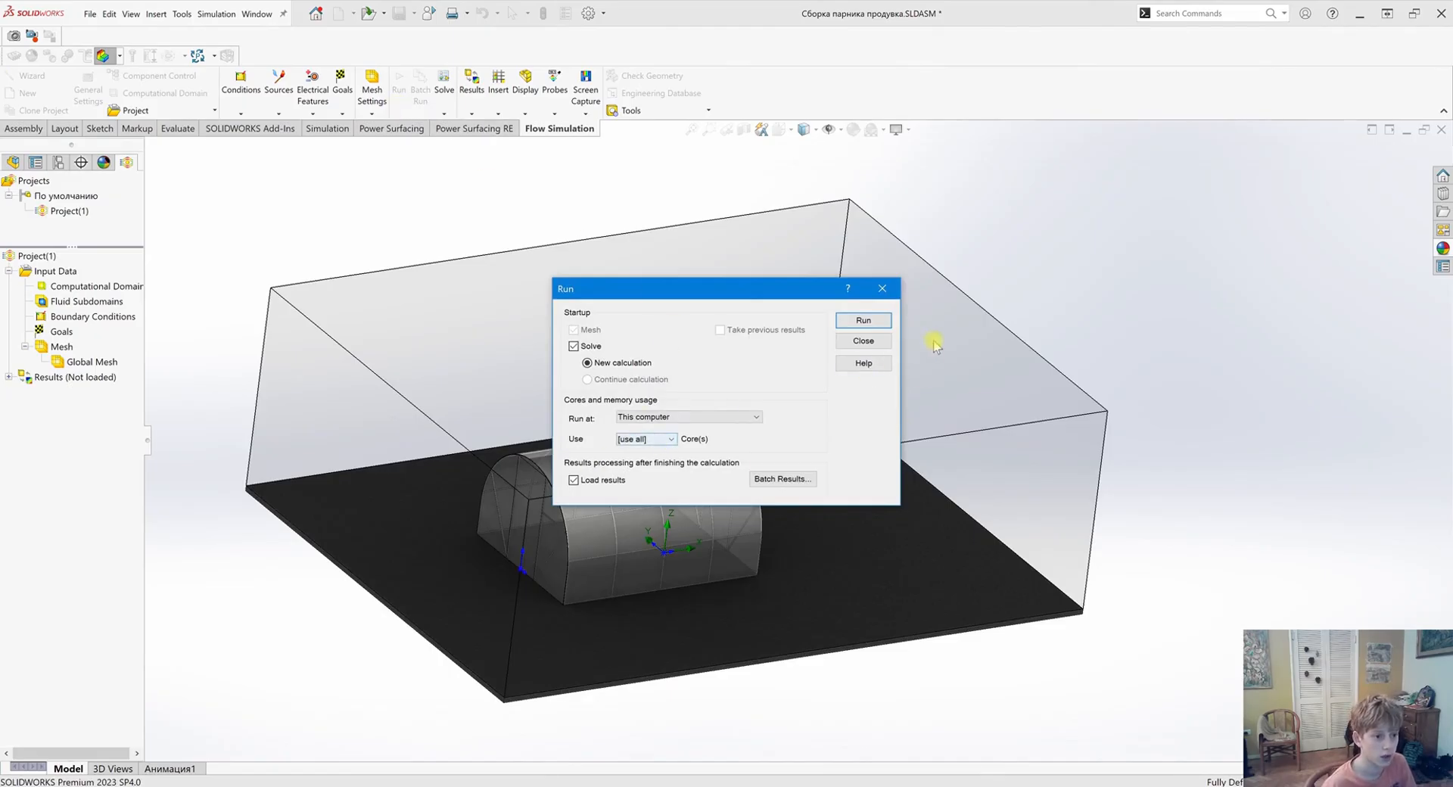
click(864, 320)
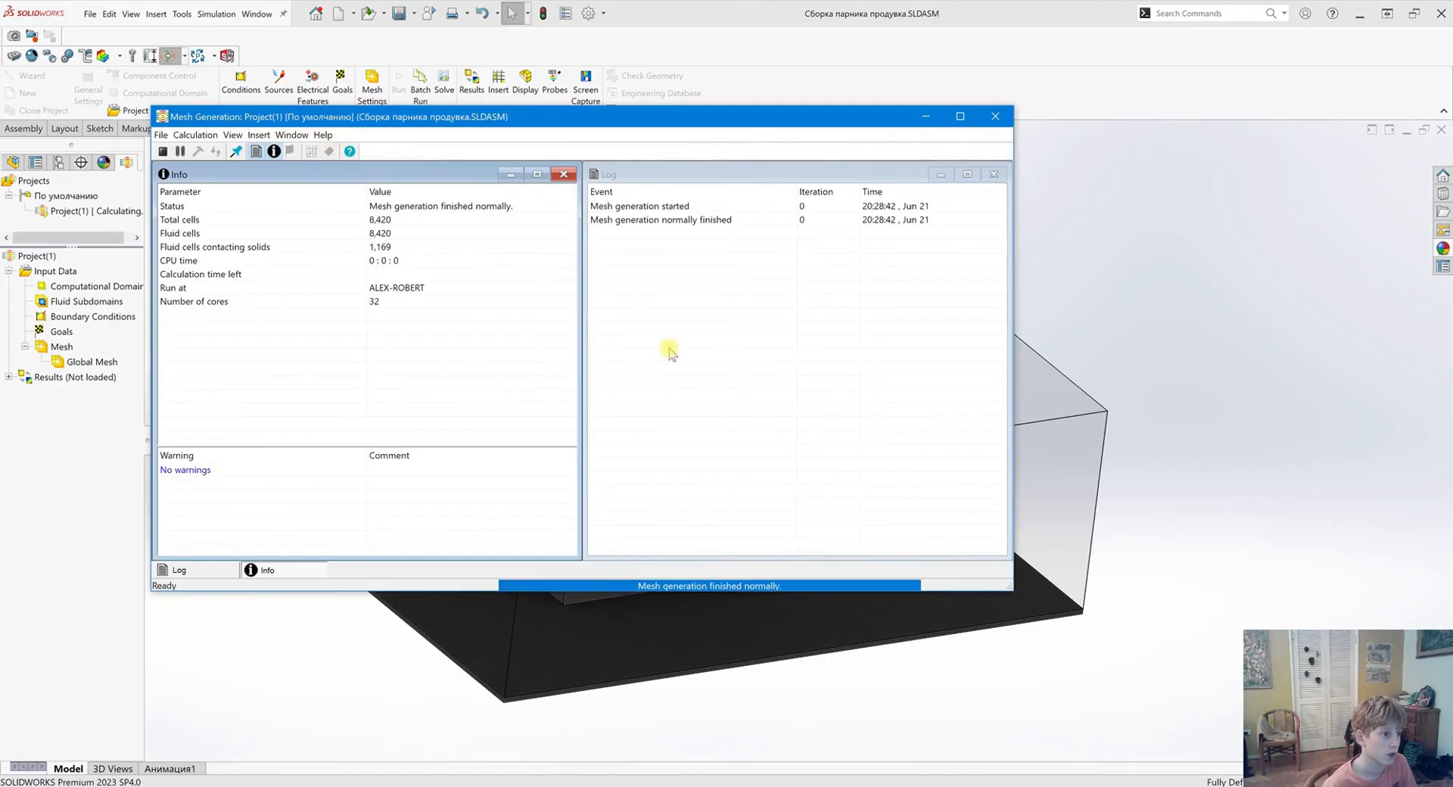
Prepare a contour preview of the running calculation on the Сверху plane with automatic min/max
click(331, 151)
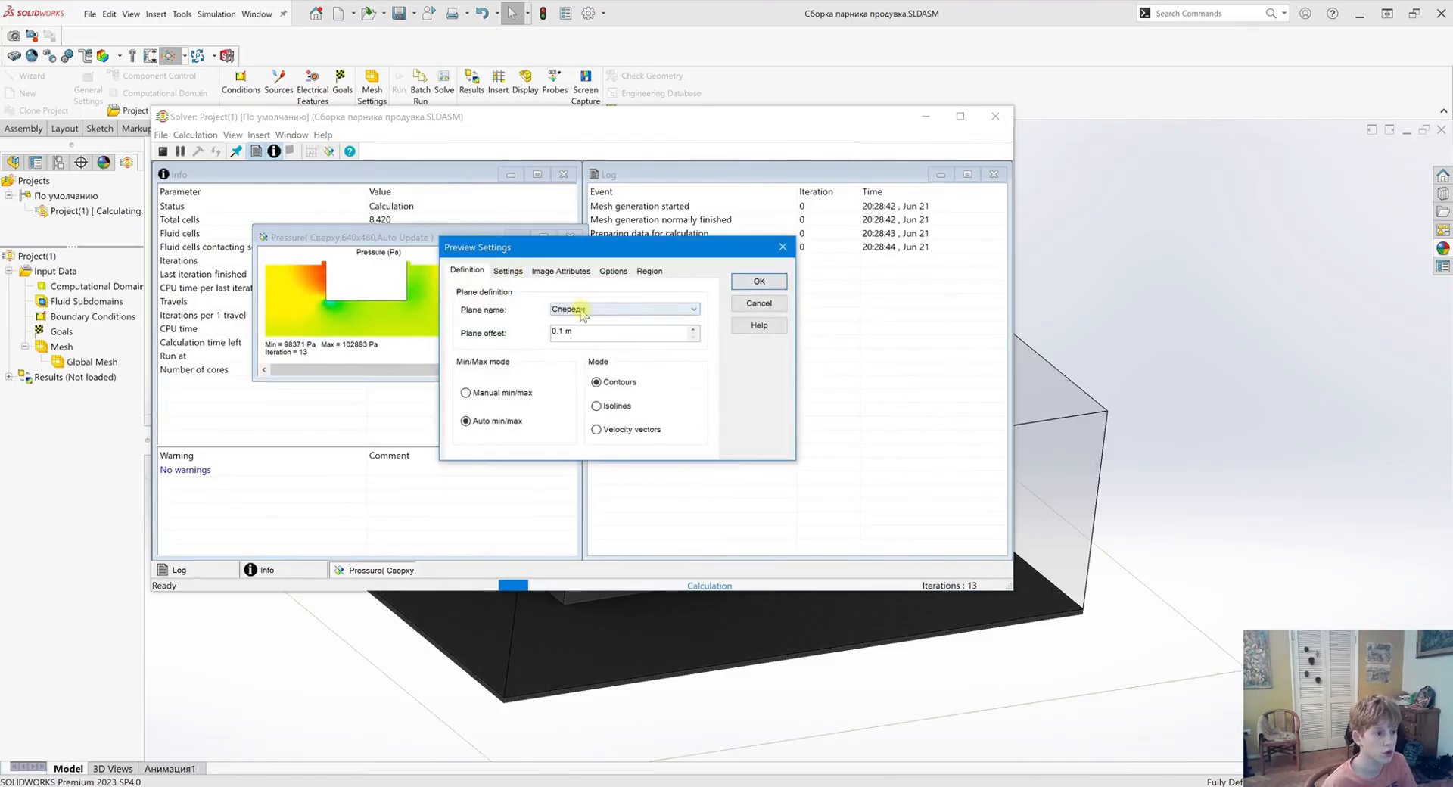
click(605, 310)
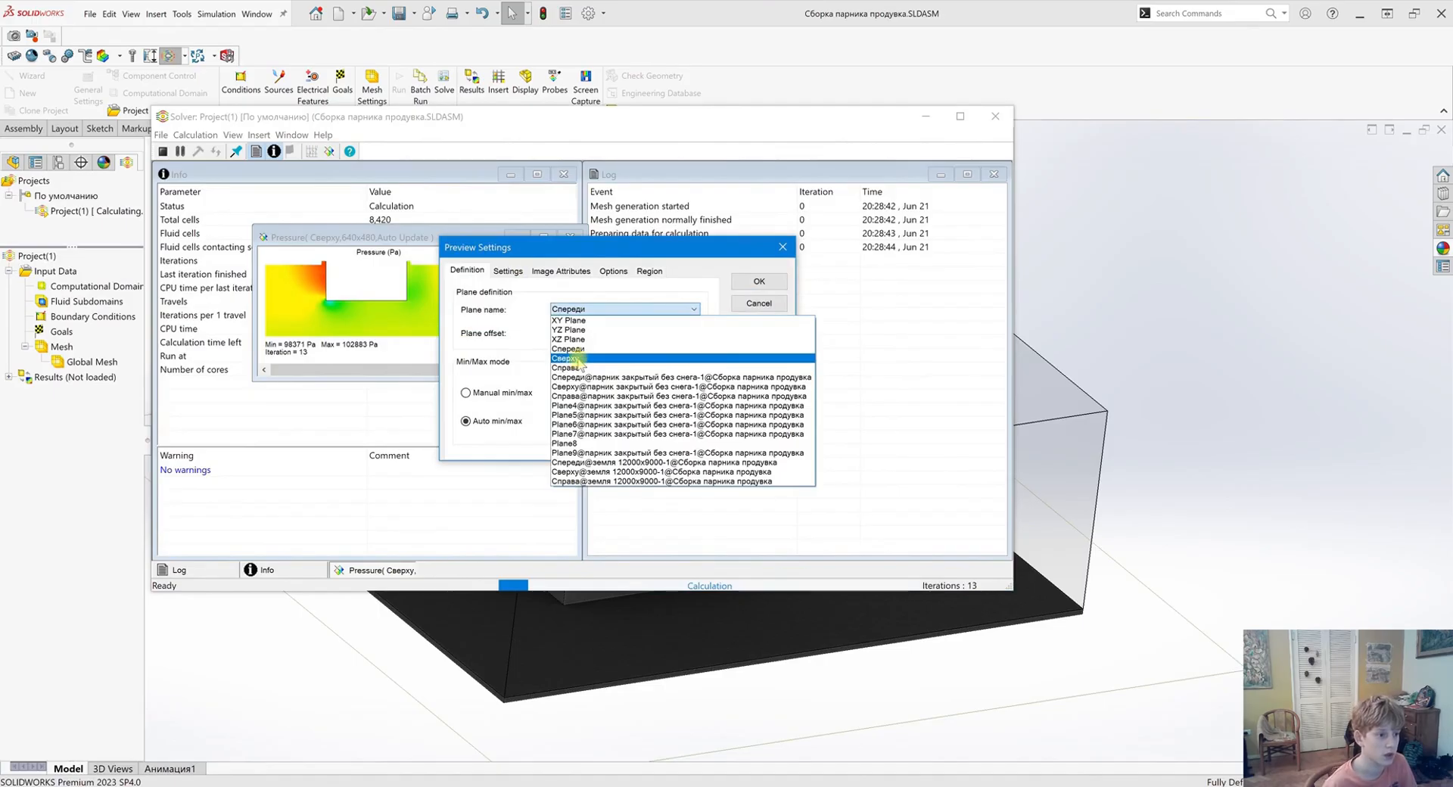
click(584, 359)
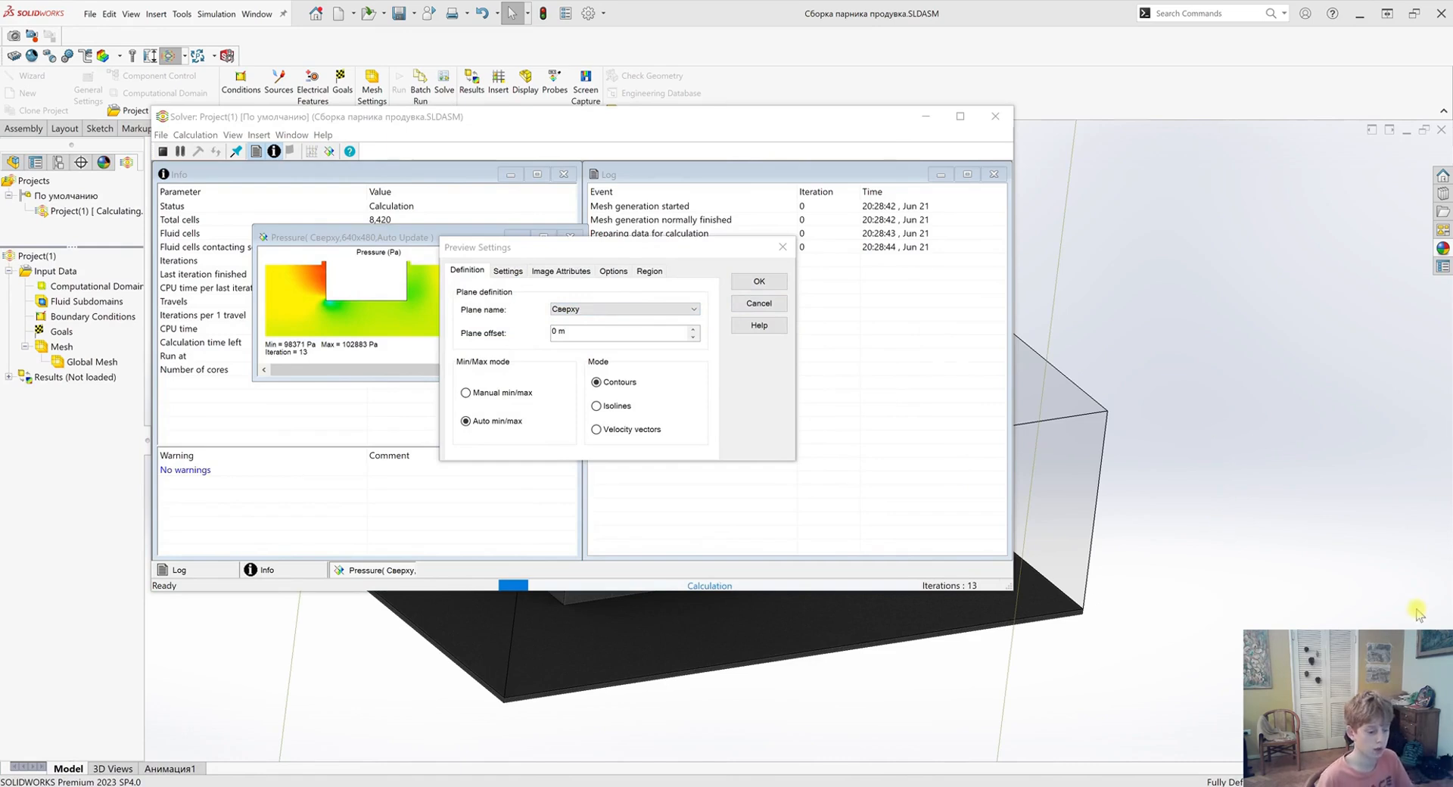
key(ctrl+Print)
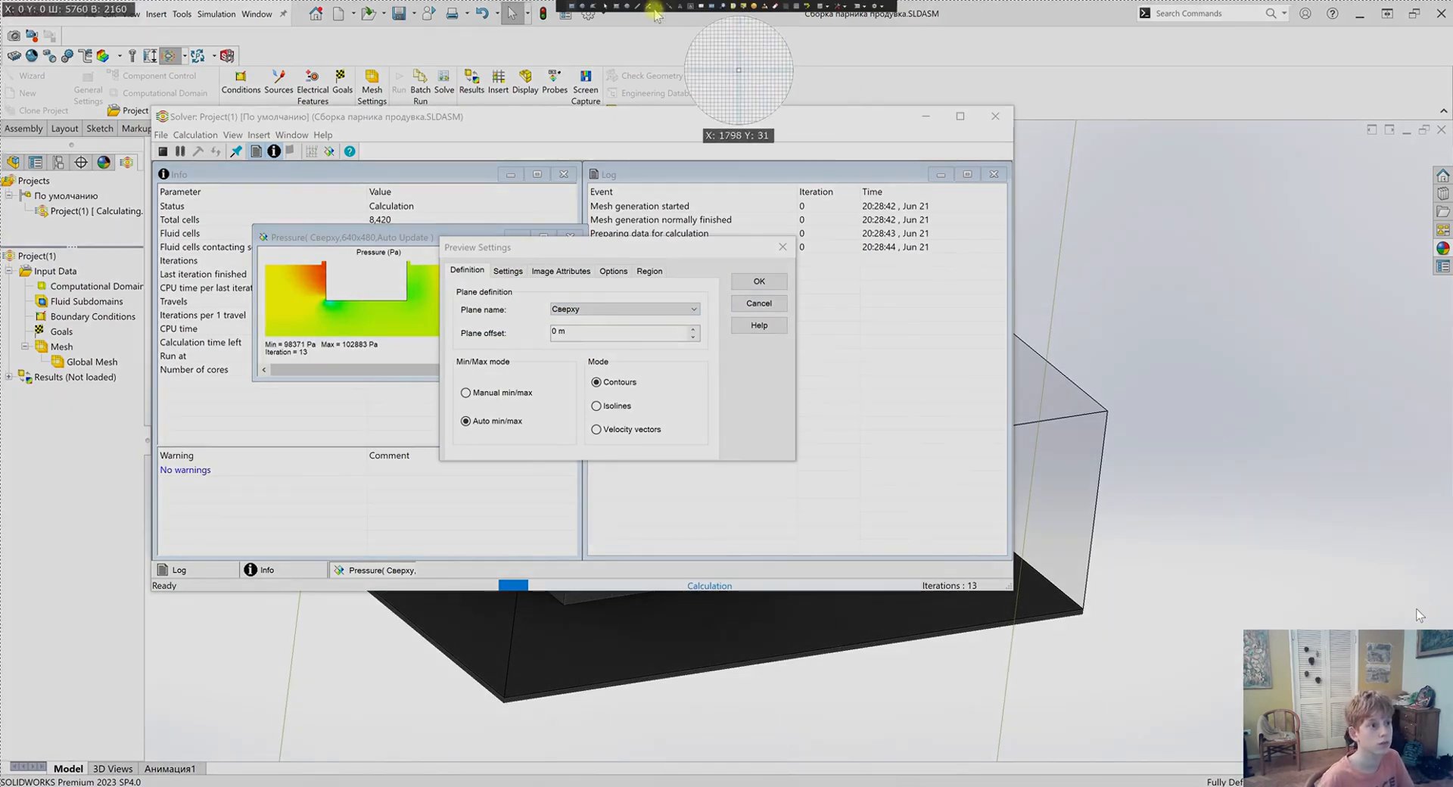
click(637, 7)
mouse_move(1204, 371)
mouse_down()
mouse_move(1336, 369)
mouse_move(1188, 421)
mouse_move(1239, 454)
mouse_up()
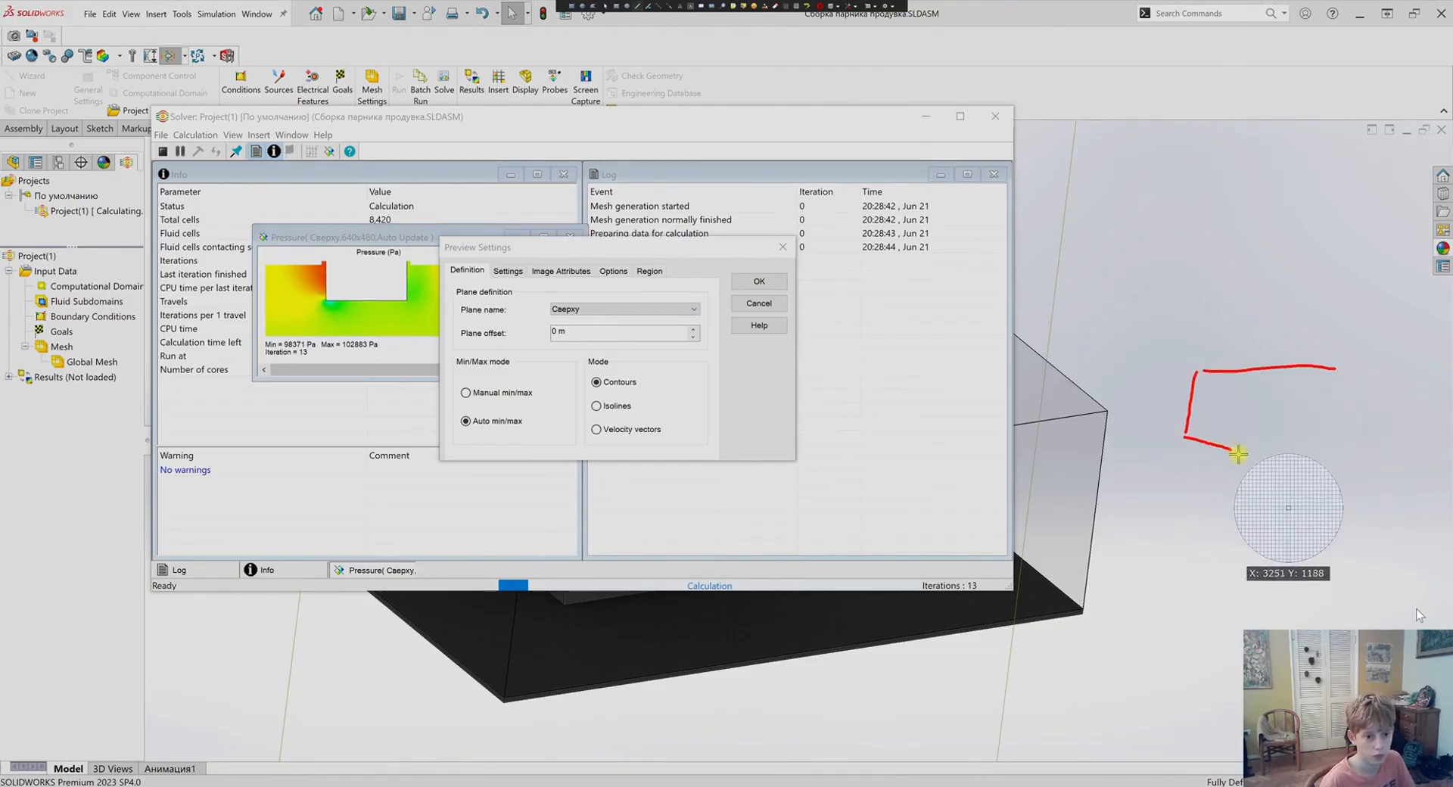
mouse_move(1198, 380)
mouse_down()
mouse_move(1244, 397)
mouse_move(1239, 453)
mouse_up()
mouse_move(1249, 402)
mouse_down()
mouse_move(1337, 389)
mouse_move(1336, 445)
mouse_up()
drag(1337, 448, 1241, 455)
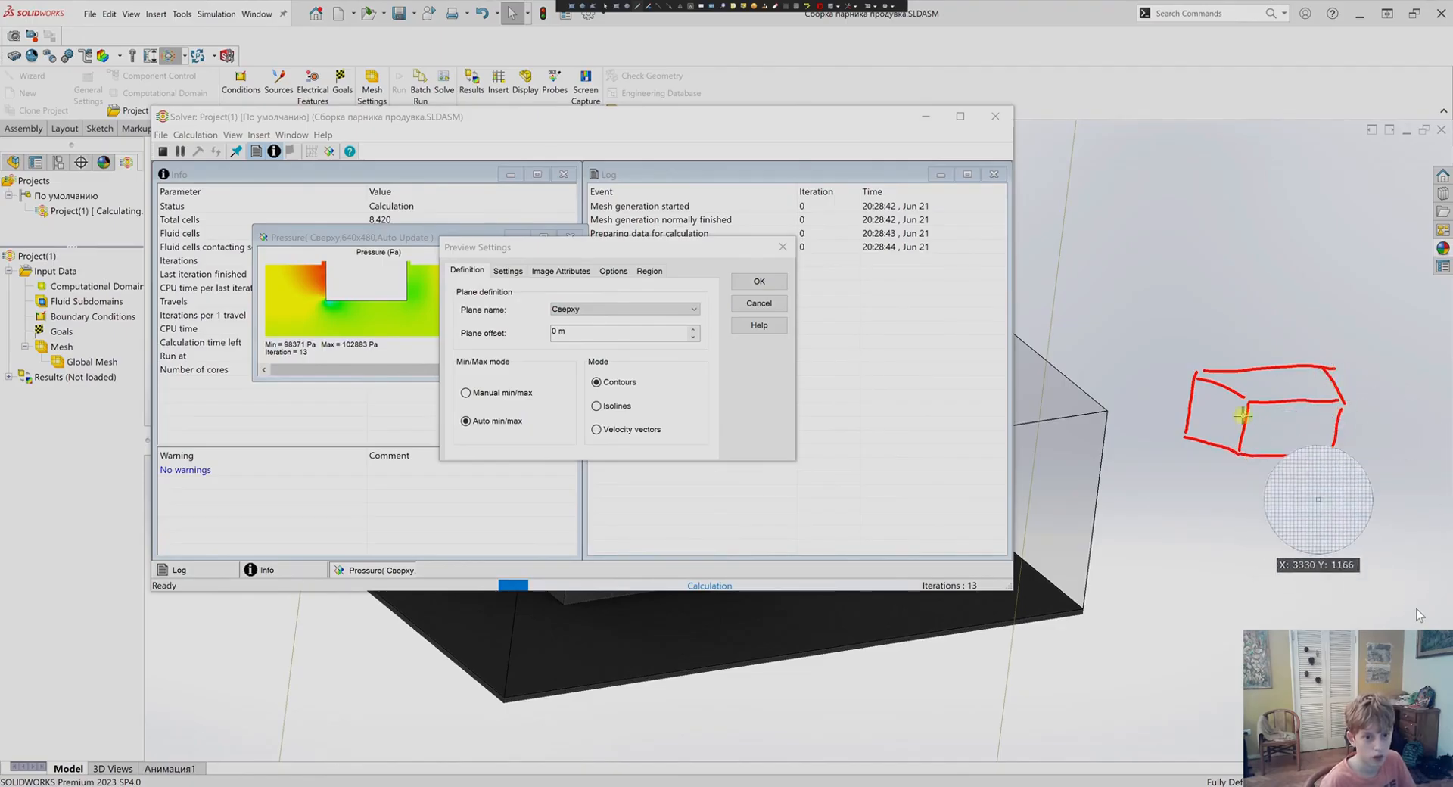
mouse_move(1218, 387)
mouse_down()
mouse_move(1336, 379)
mouse_move(1215, 397)
mouse_move(1147, 503)
mouse_move(1241, 568)
mouse_move(1378, 545)
mouse_move(1191, 395)
mouse_up()
mouse_move(1194, 426)
mouse_down()
mouse_move(1211, 519)
mouse_move(1262, 598)
mouse_move(1330, 421)
mouse_move(1355, 424)
mouse_up()
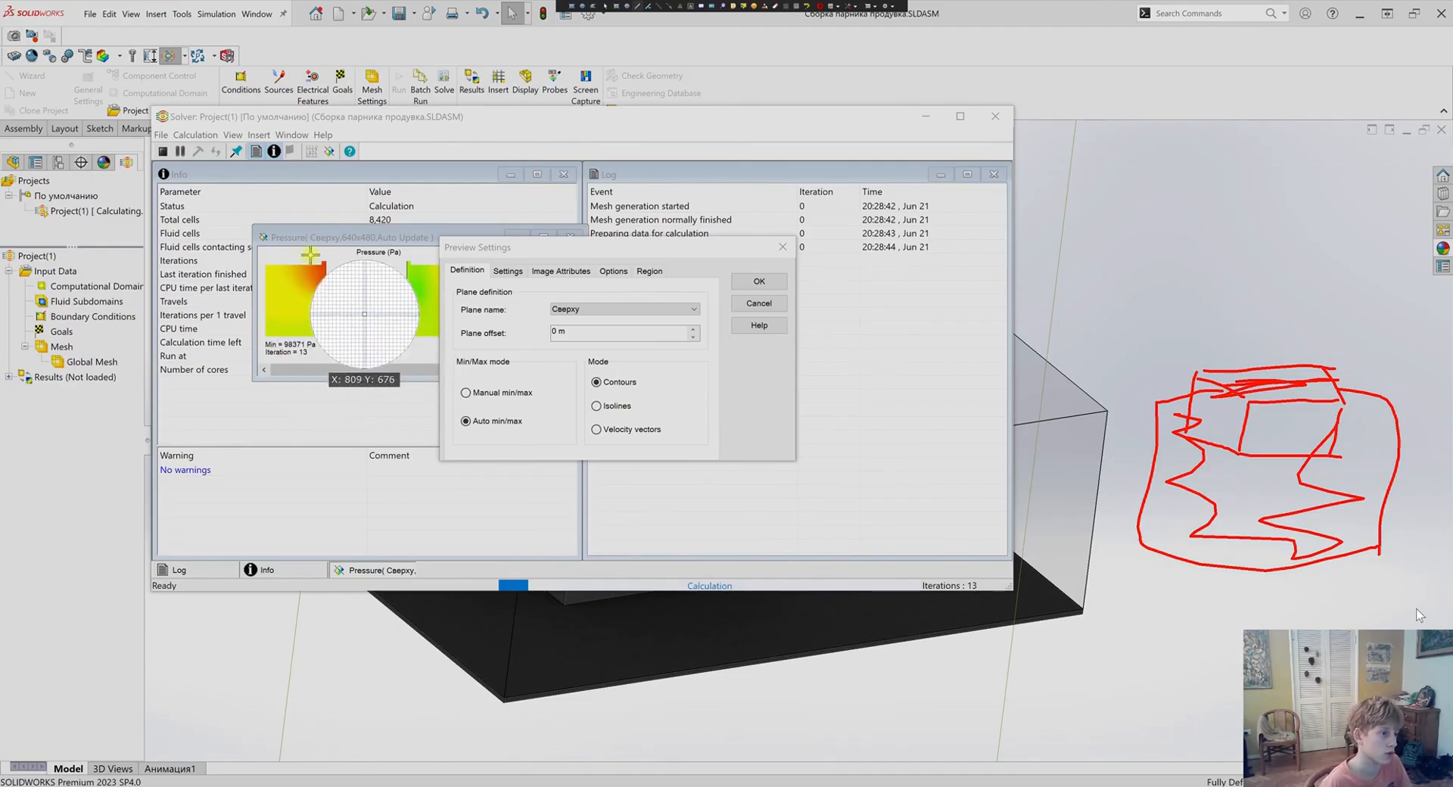
drag(1043, 439, 1071, 436)
drag(1168, 409, 1315, 434)
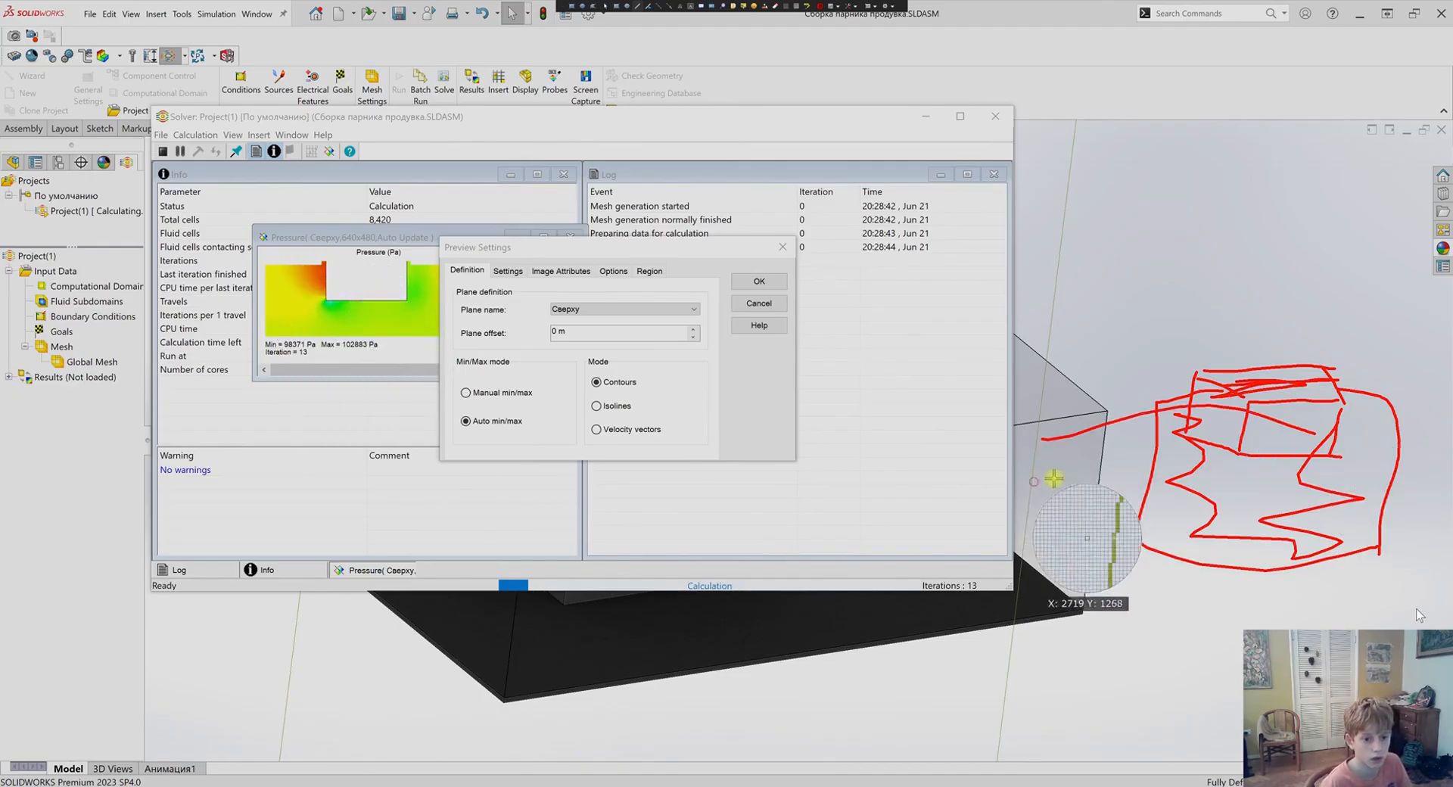
drag(1038, 481, 1363, 458)
key(Escape)
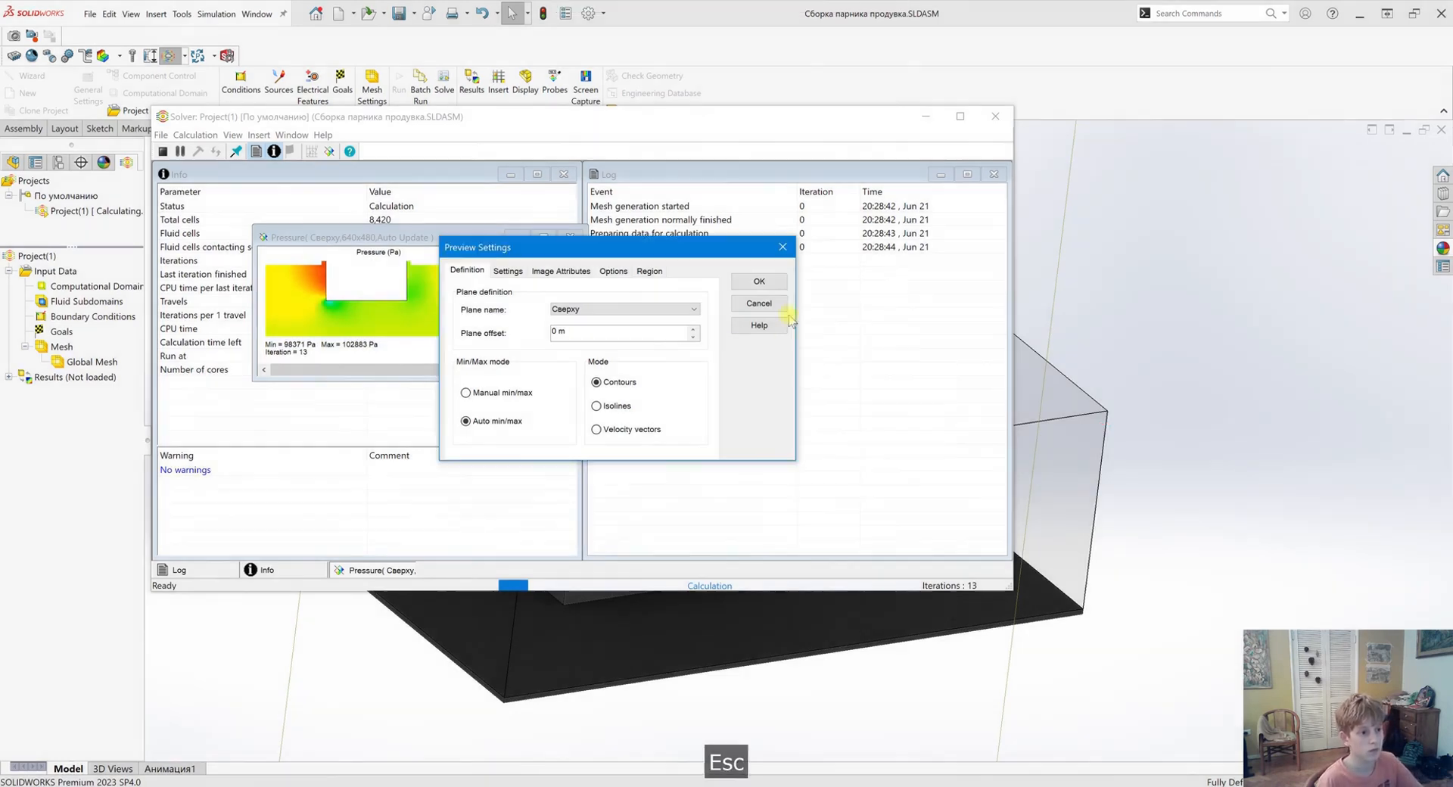
Confirm the Сверху plane preview, keeping only one pressure preview window, and close the solver once the calculation finishes
click(759, 282)
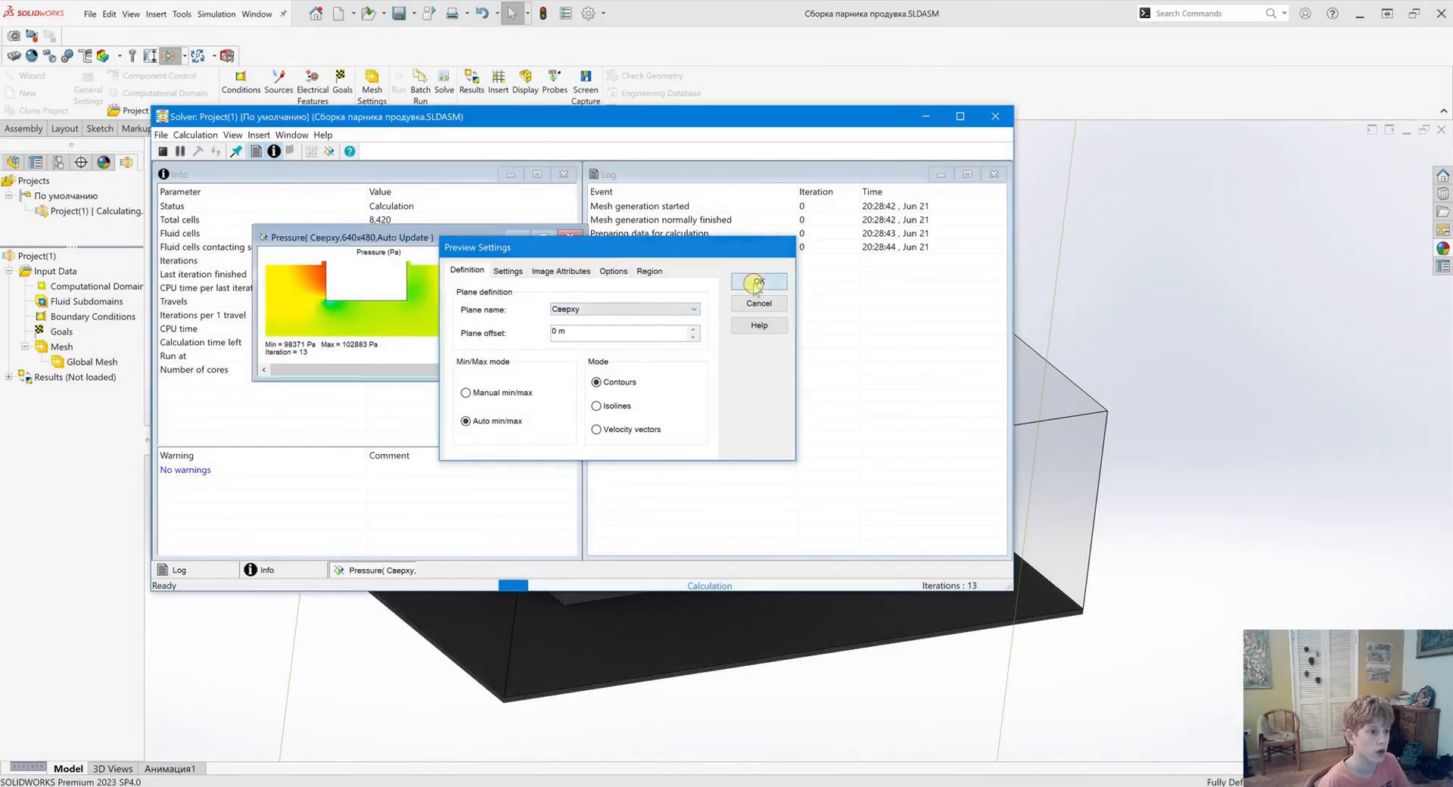
drag(393, 237, 844, 228)
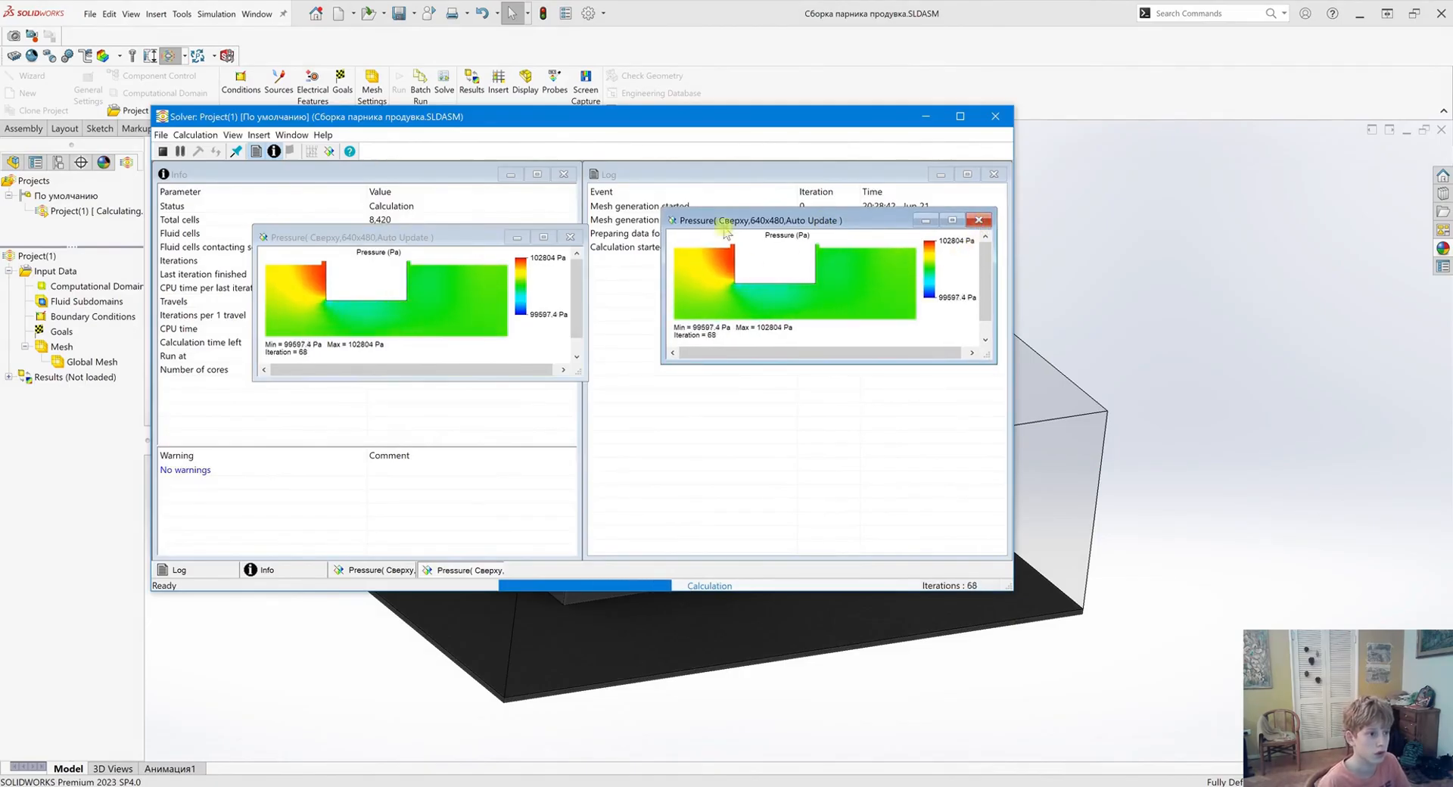
click(570, 237)
drag(727, 220, 303, 237)
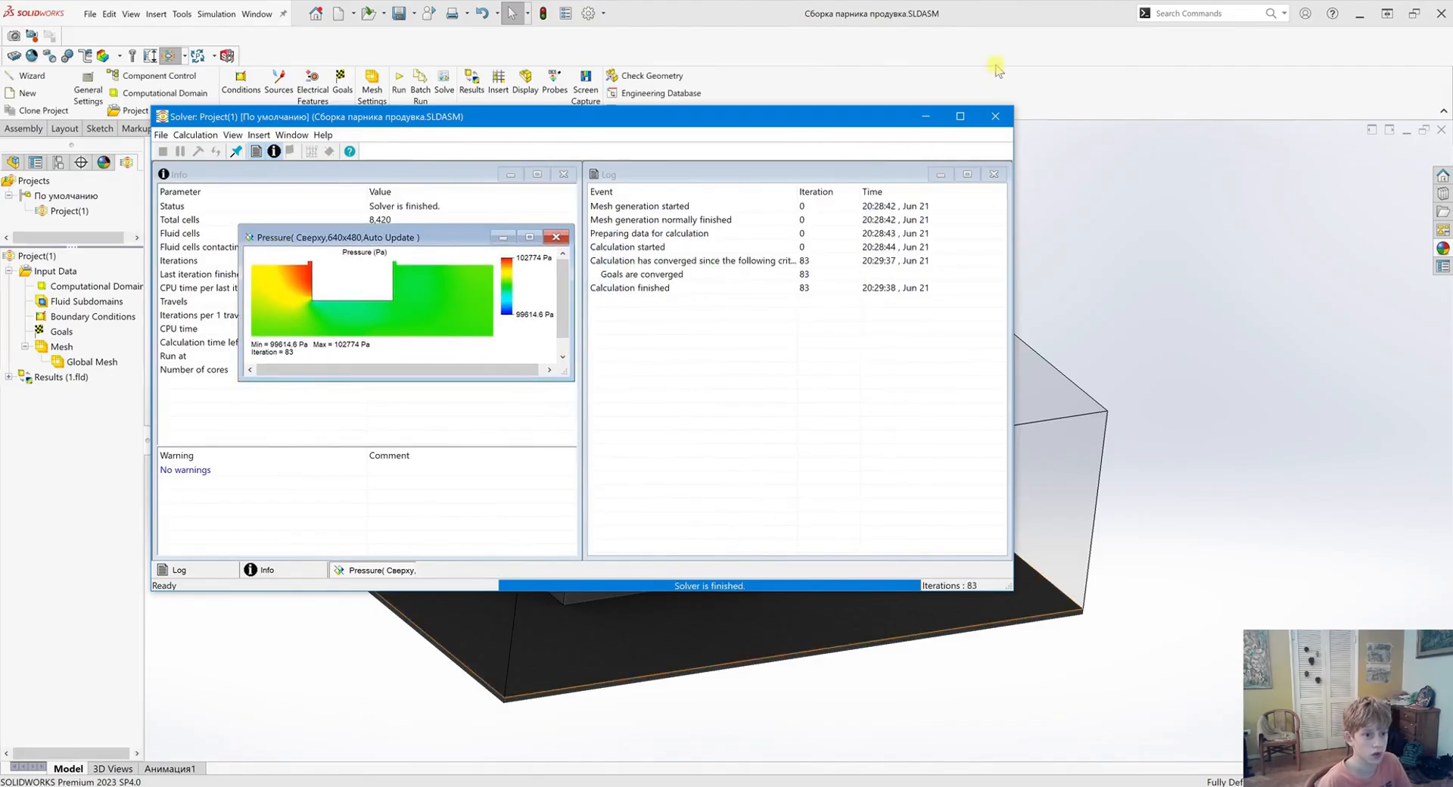
click(997, 117)
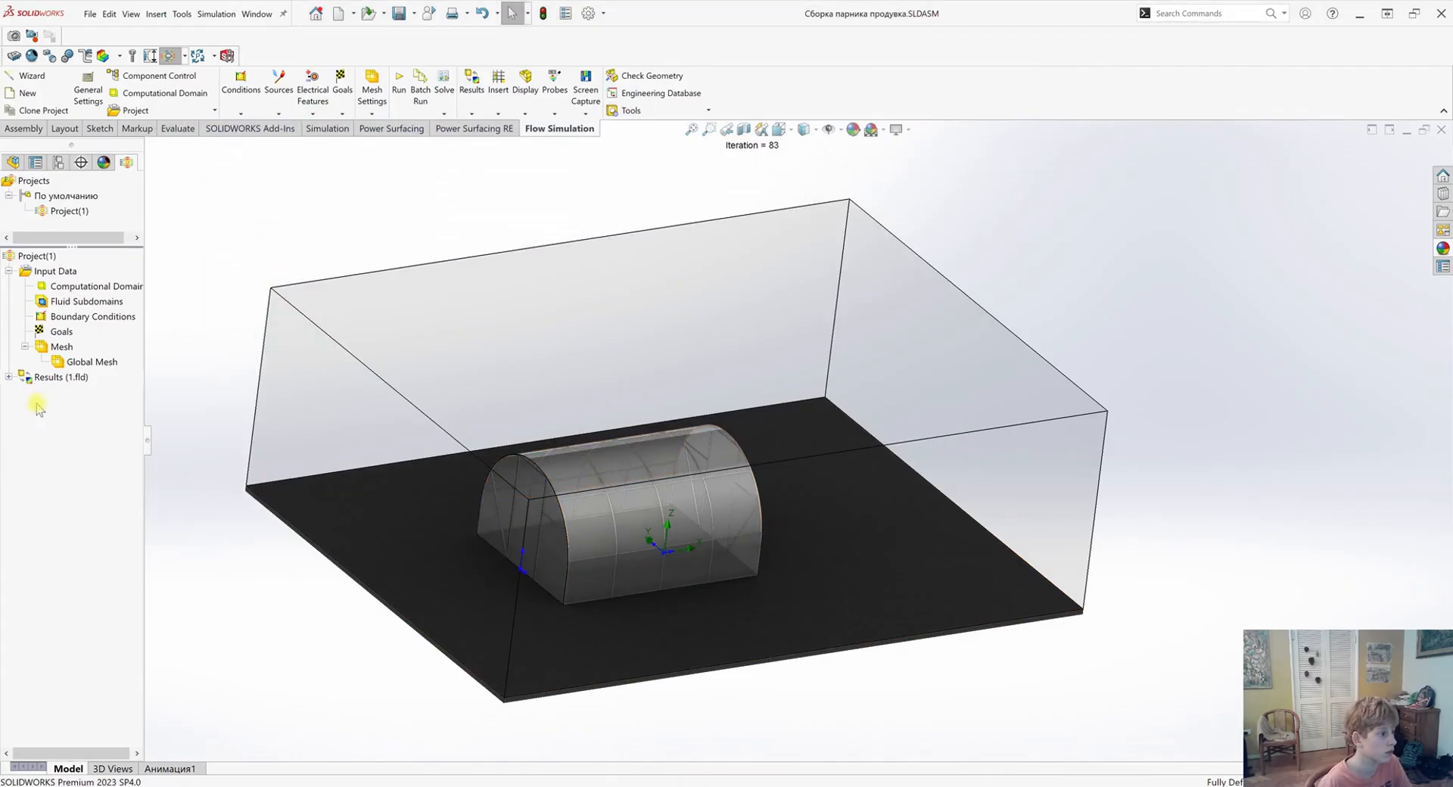
Create flow trajectories starting from the Справа plane with 60 points, shown as arrows coloured by pressure
click(9, 376)
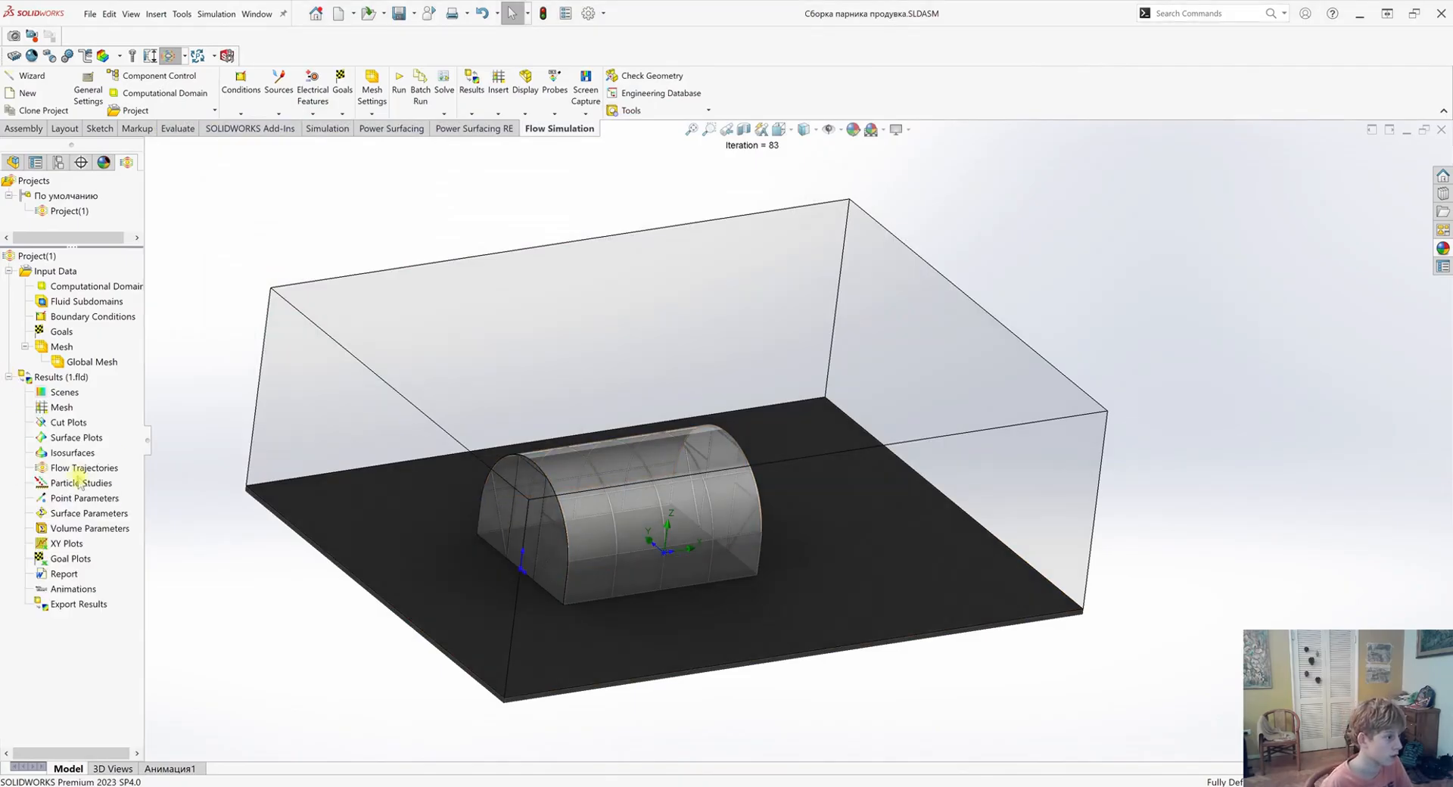
right_click(75, 472)
click(106, 482)
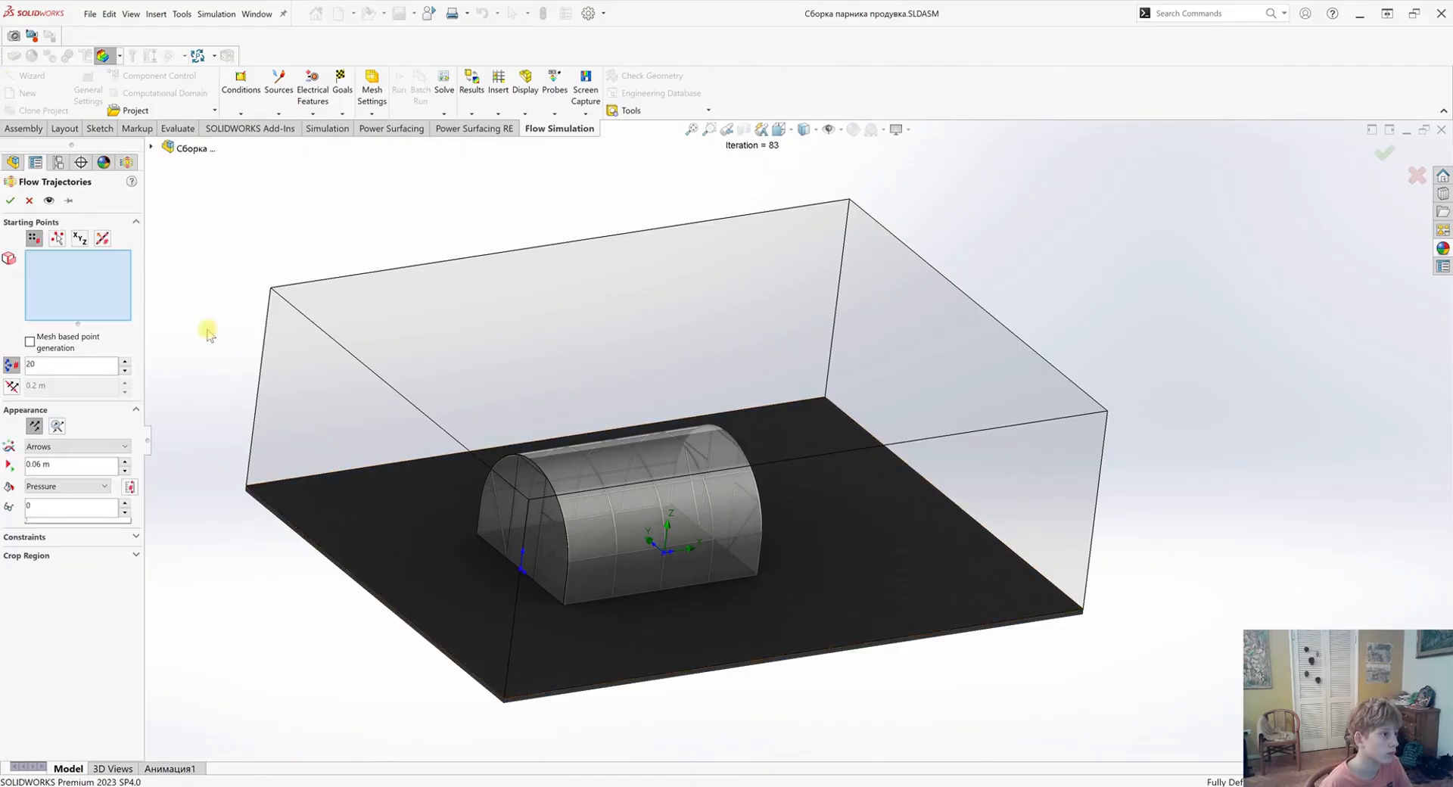
scroll(192, 297, up, 1)
click(150, 148)
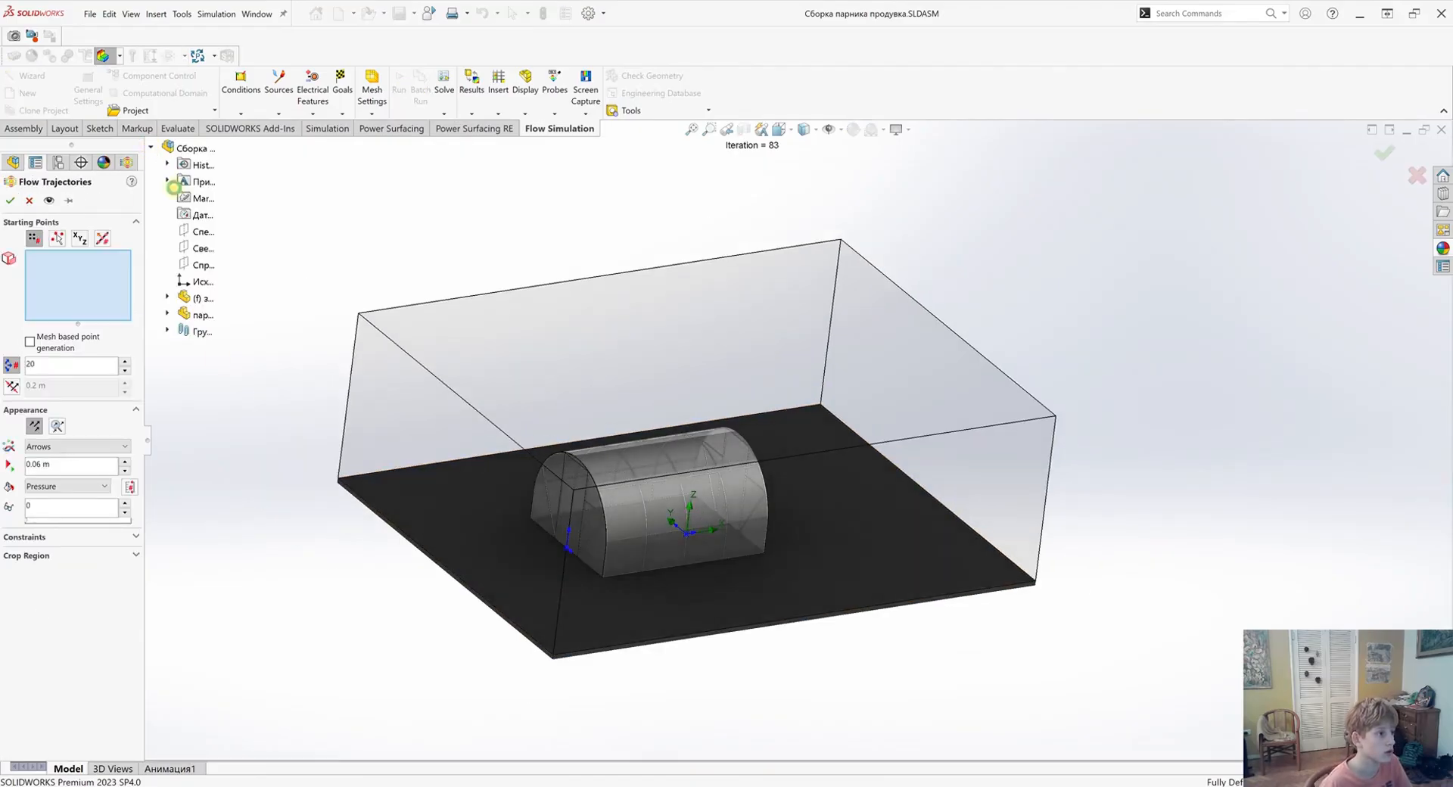
click(208, 265)
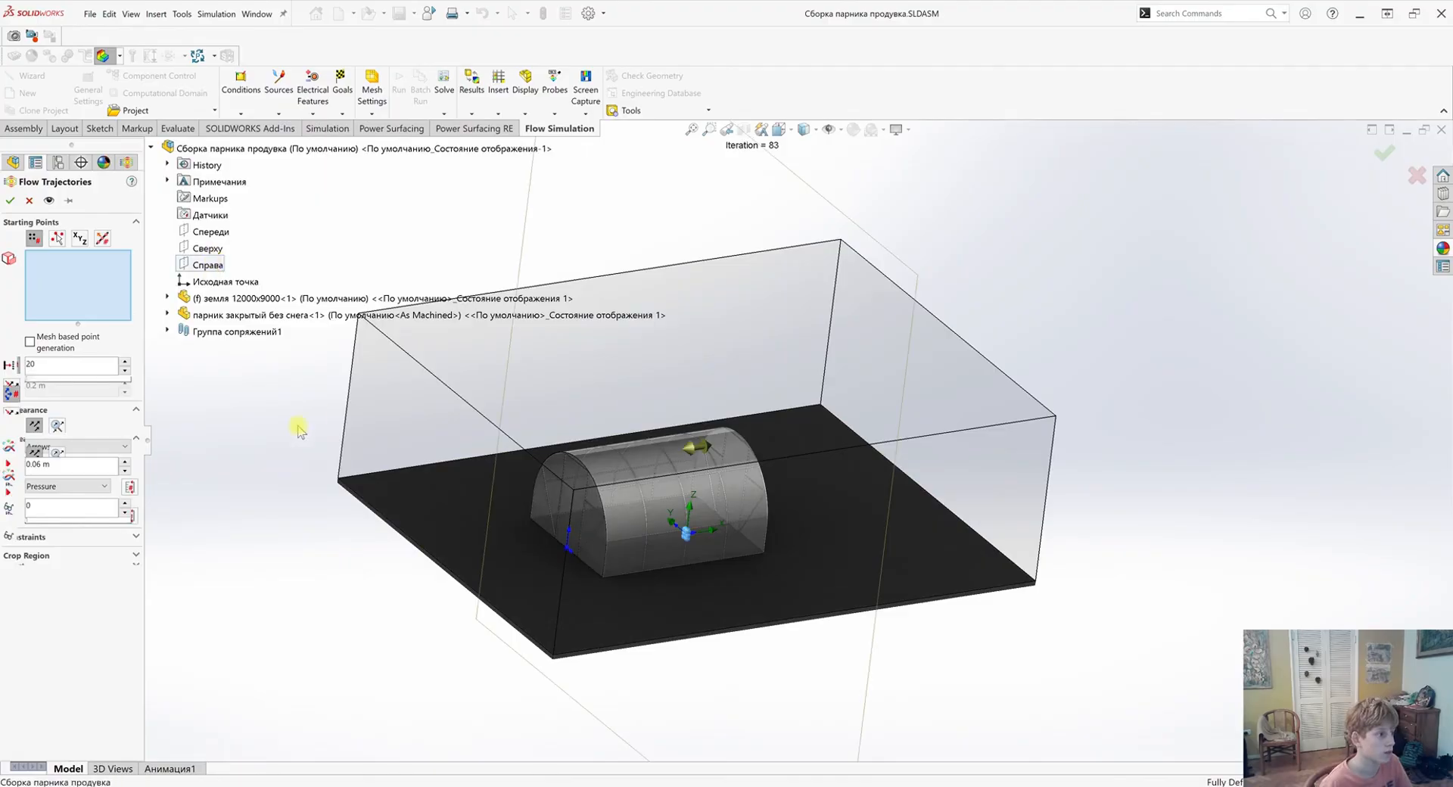
text(60)
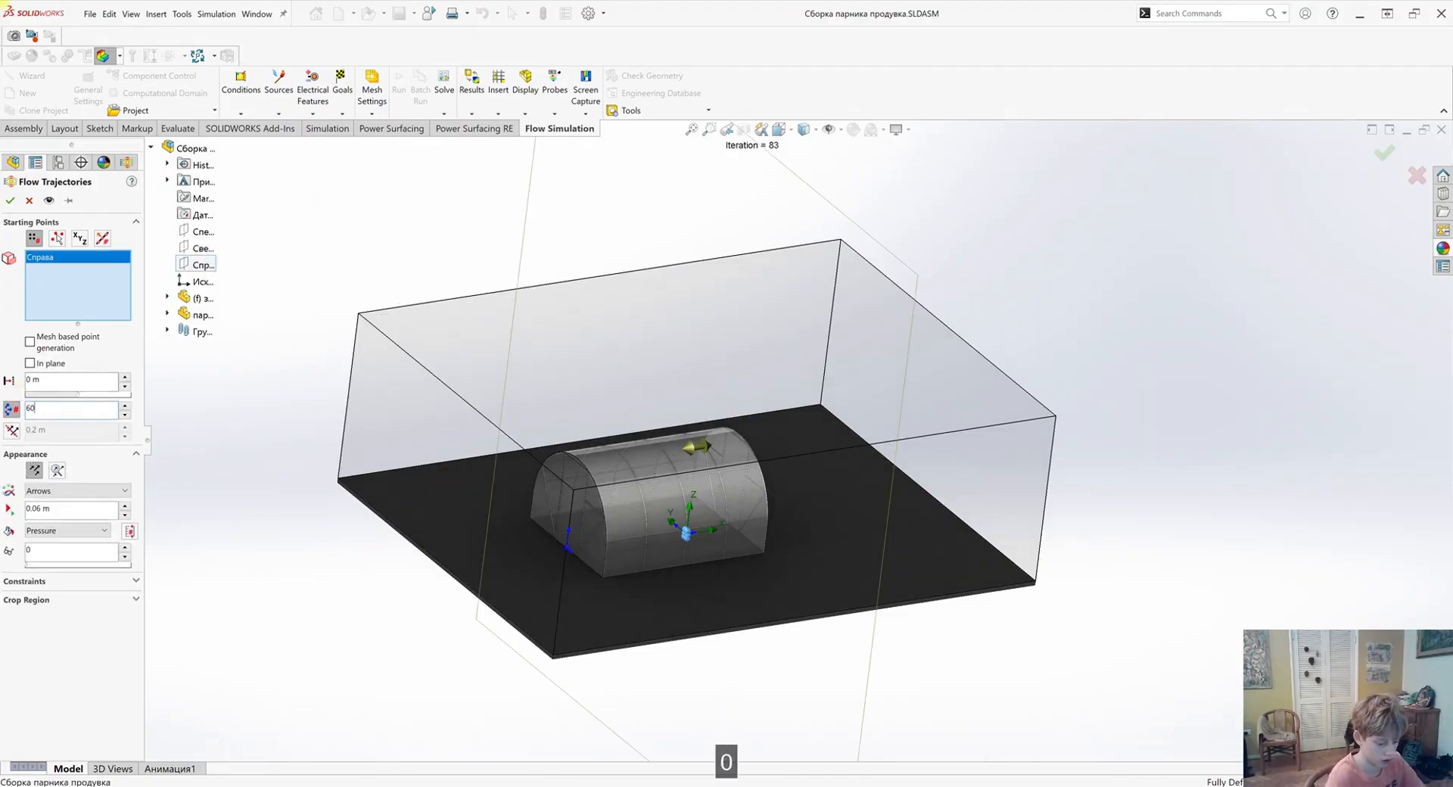
key(Return)
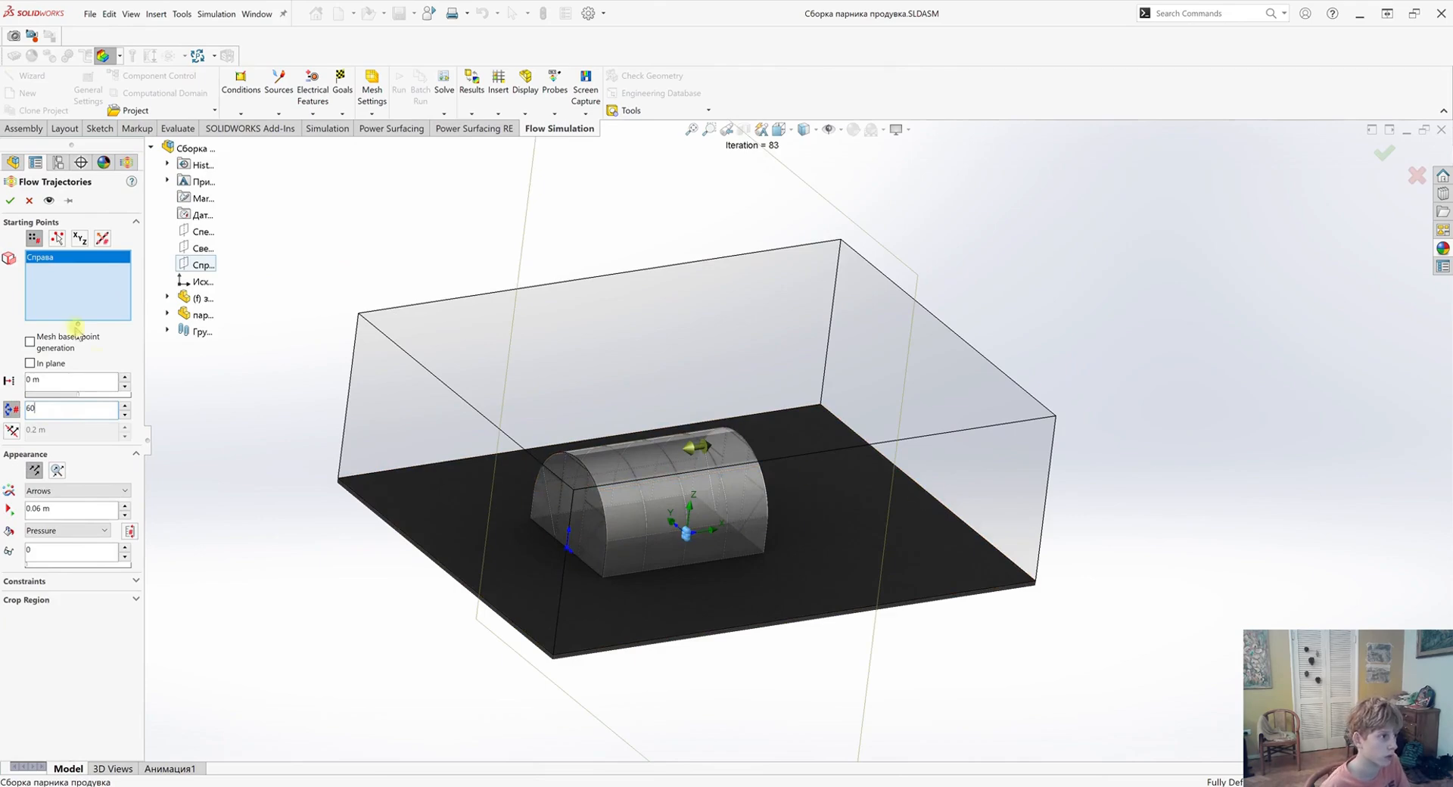
click(12, 199)
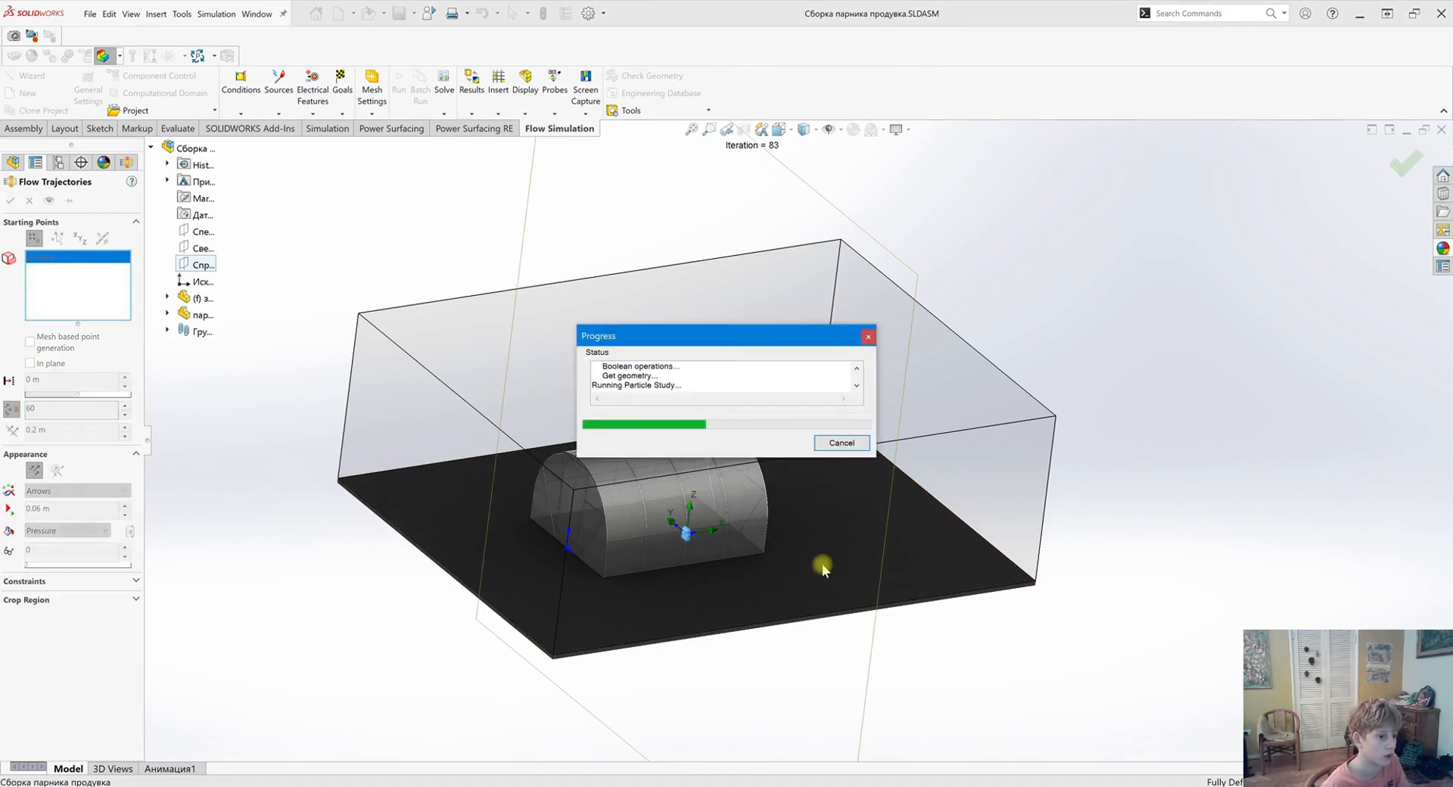
Play the flow trajectories animation to examine the airflow around the greenhouse
middle_drag(789, 538, 815, 493)
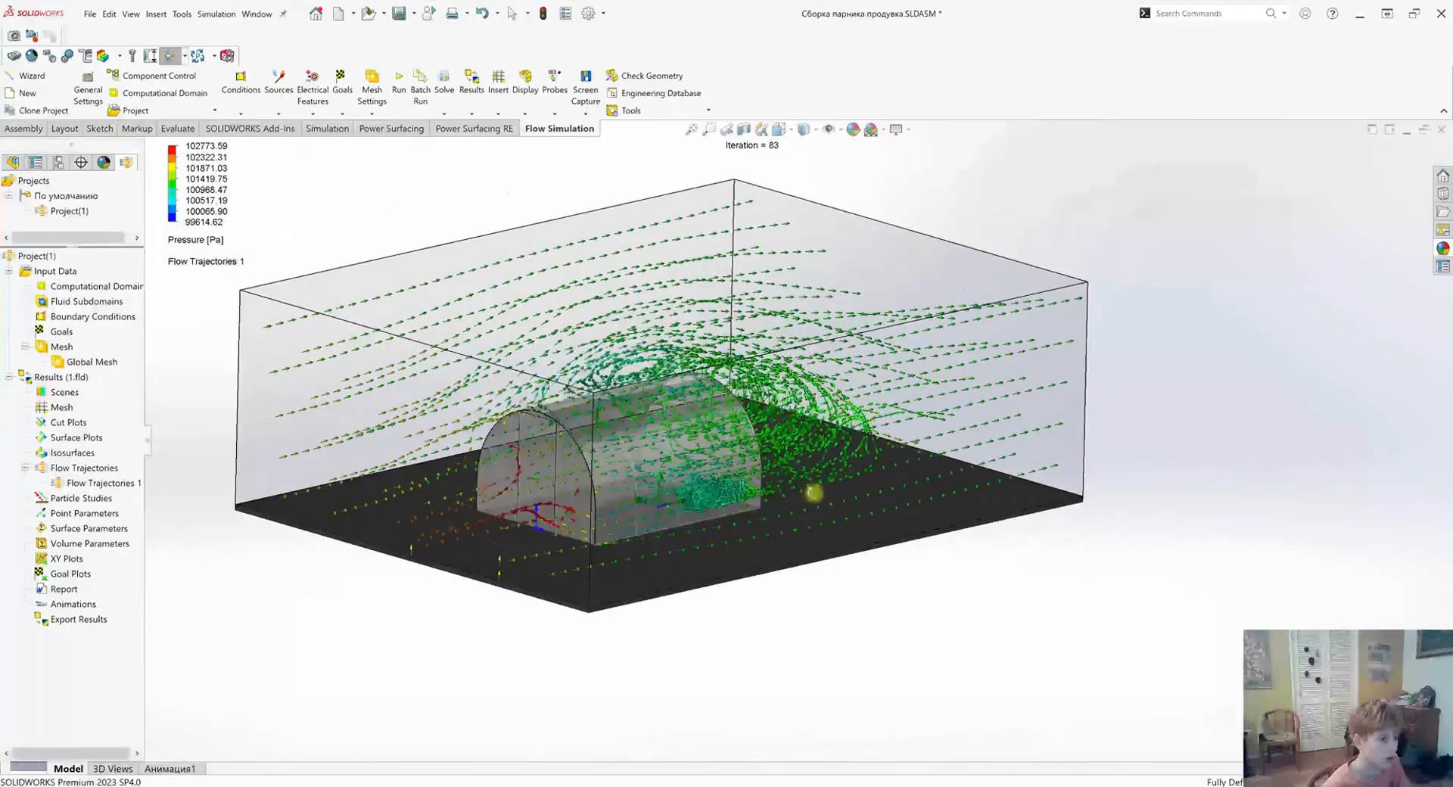
scroll(564, 451, down, 2)
middle_drag(565, 451, 719, 457)
scroll(719, 457, down, 2)
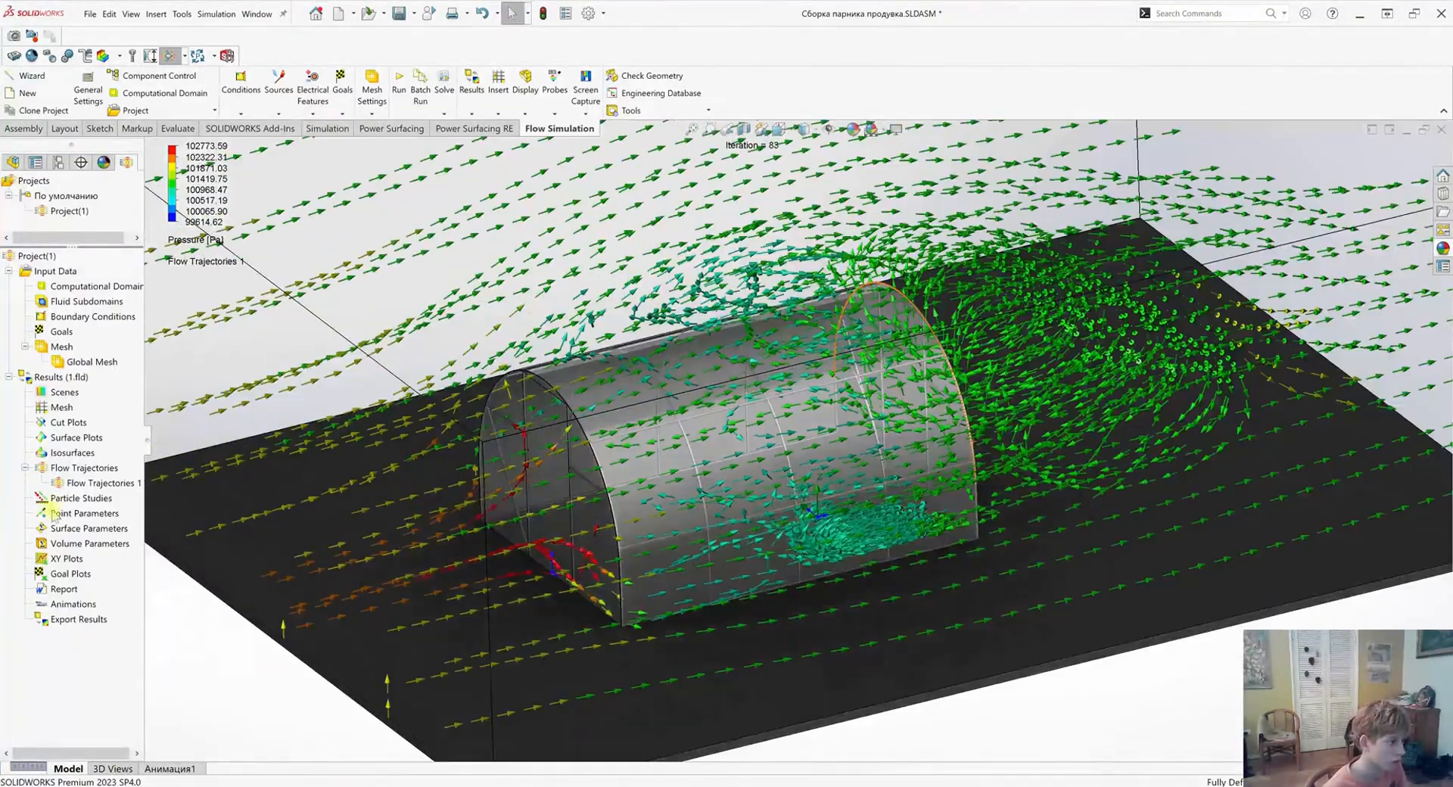
click(74, 483)
right_click(73, 483)
click(102, 567)
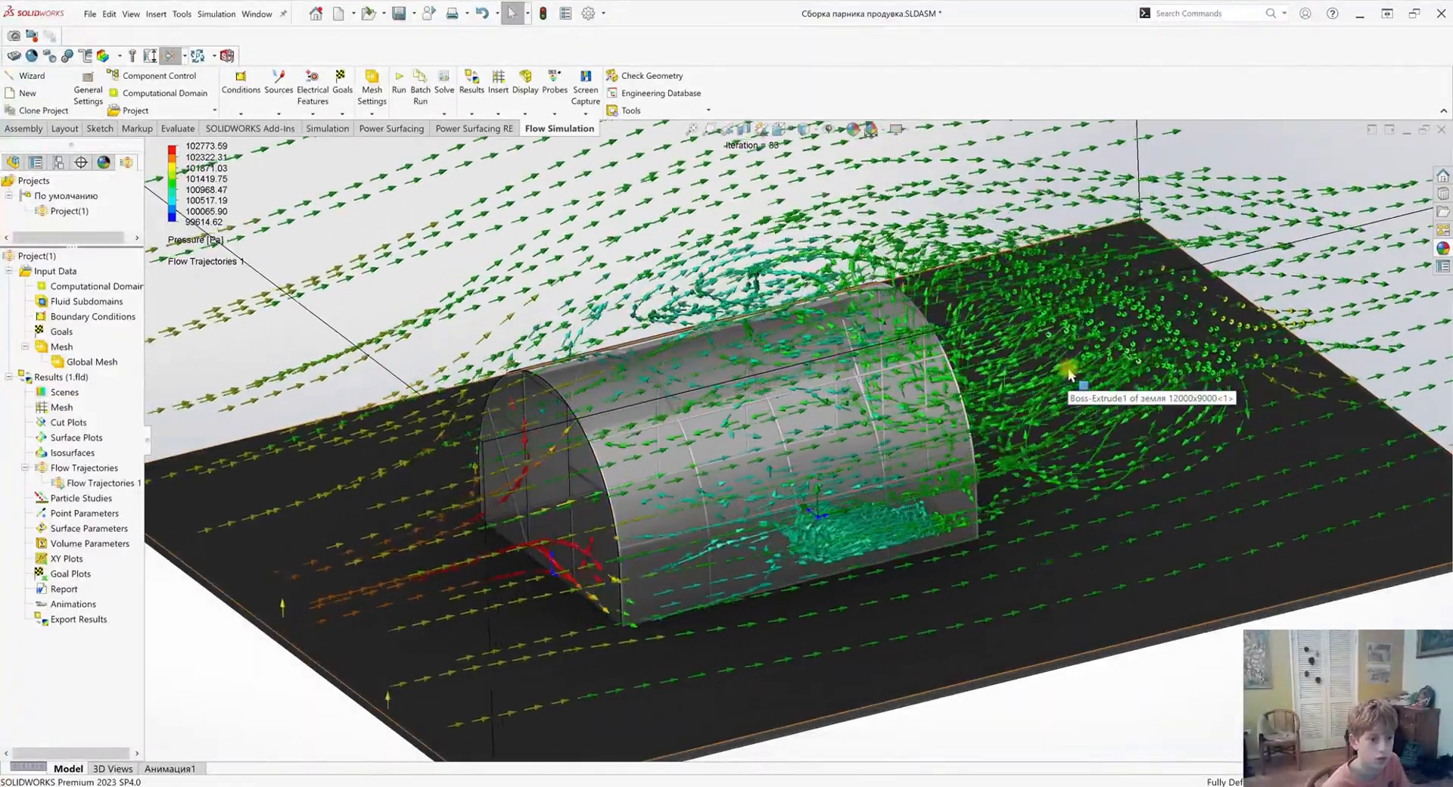
Stop the flow trajectories animation and hide the trajectories from the model
right_click(74, 486)
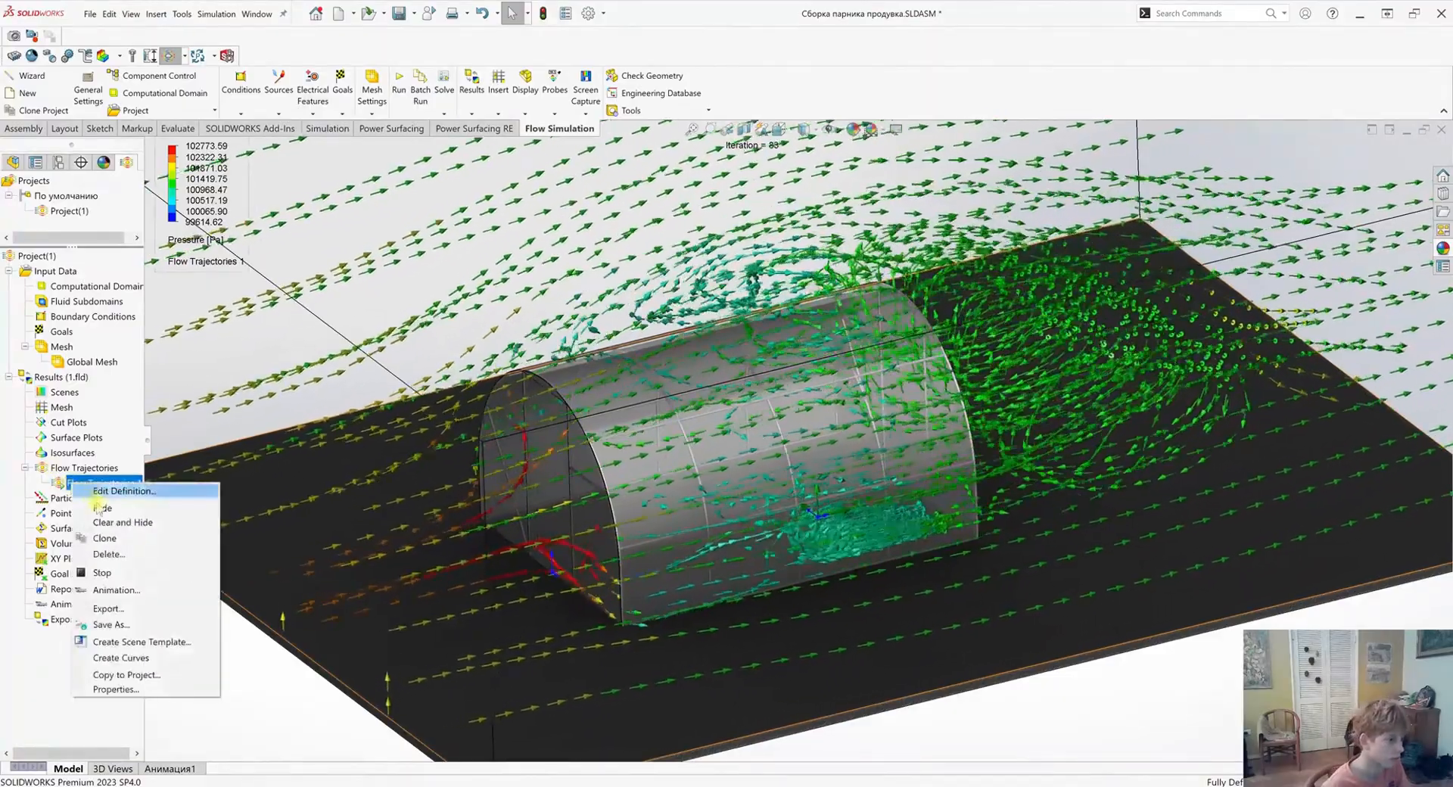
click(104, 574)
scroll(772, 408, up, 6)
scroll(824, 380, down, 3)
middle_drag(846, 499, 885, 468)
scroll(878, 465, down, 1)
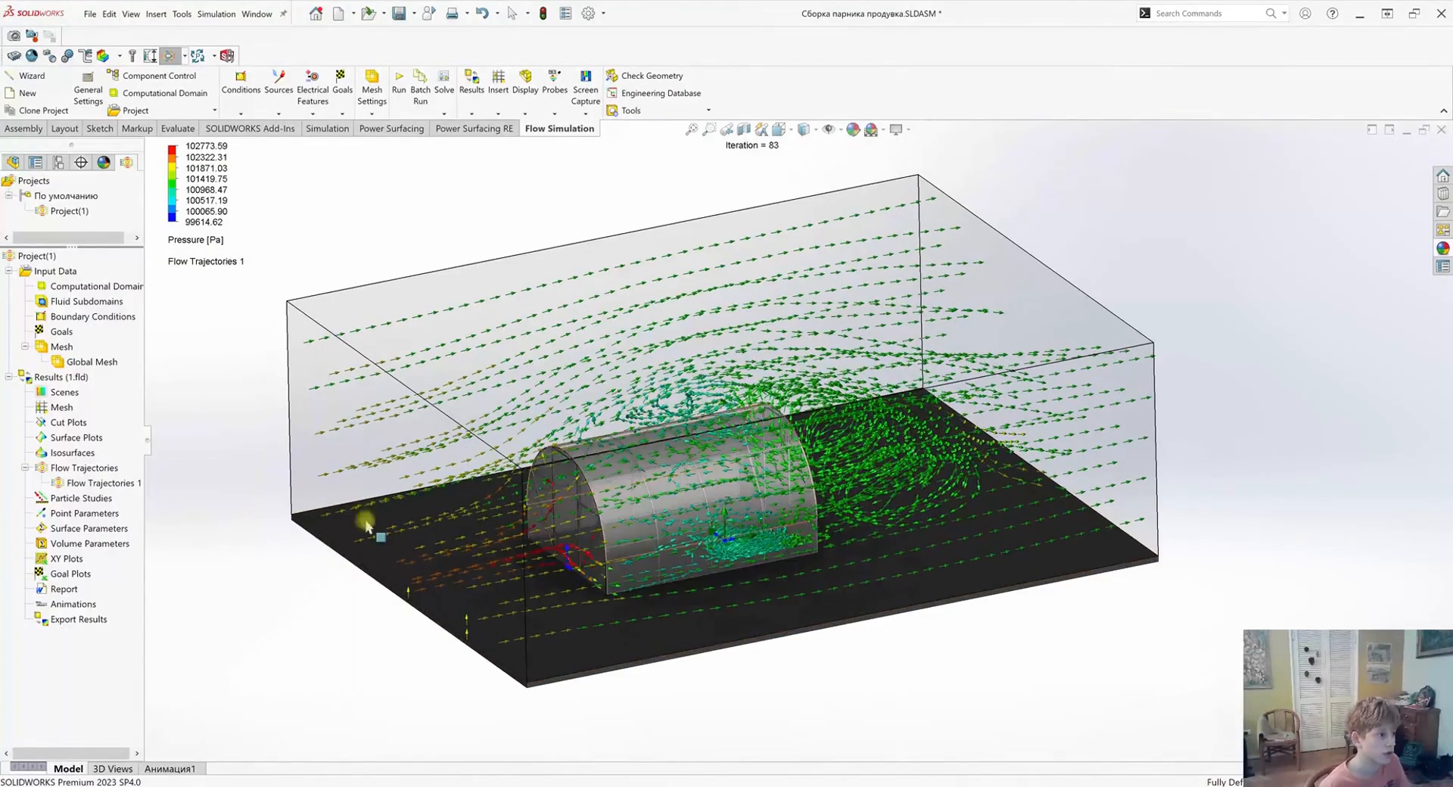
right_click(81, 485)
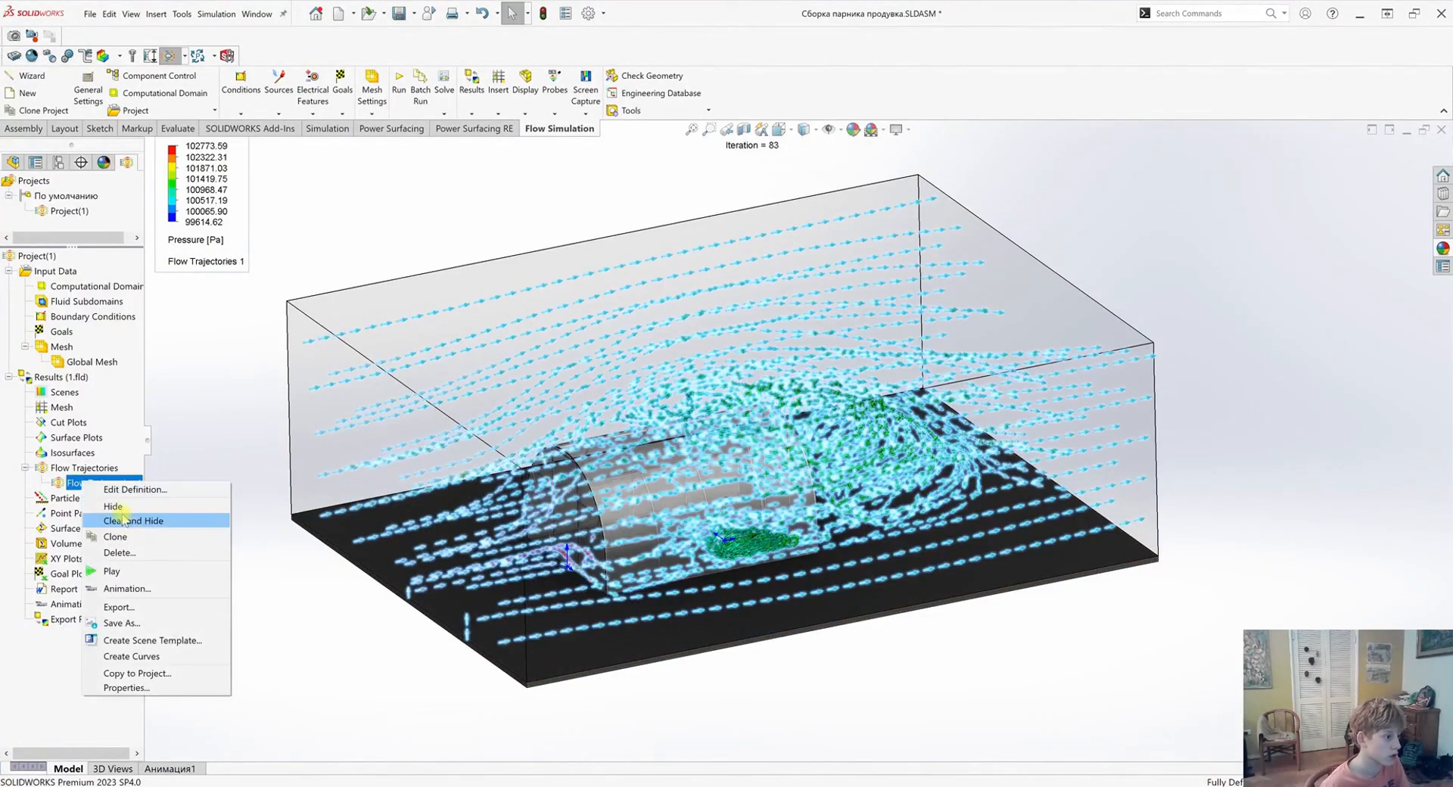
click(78, 492)
scroll(504, 480, down, 2)
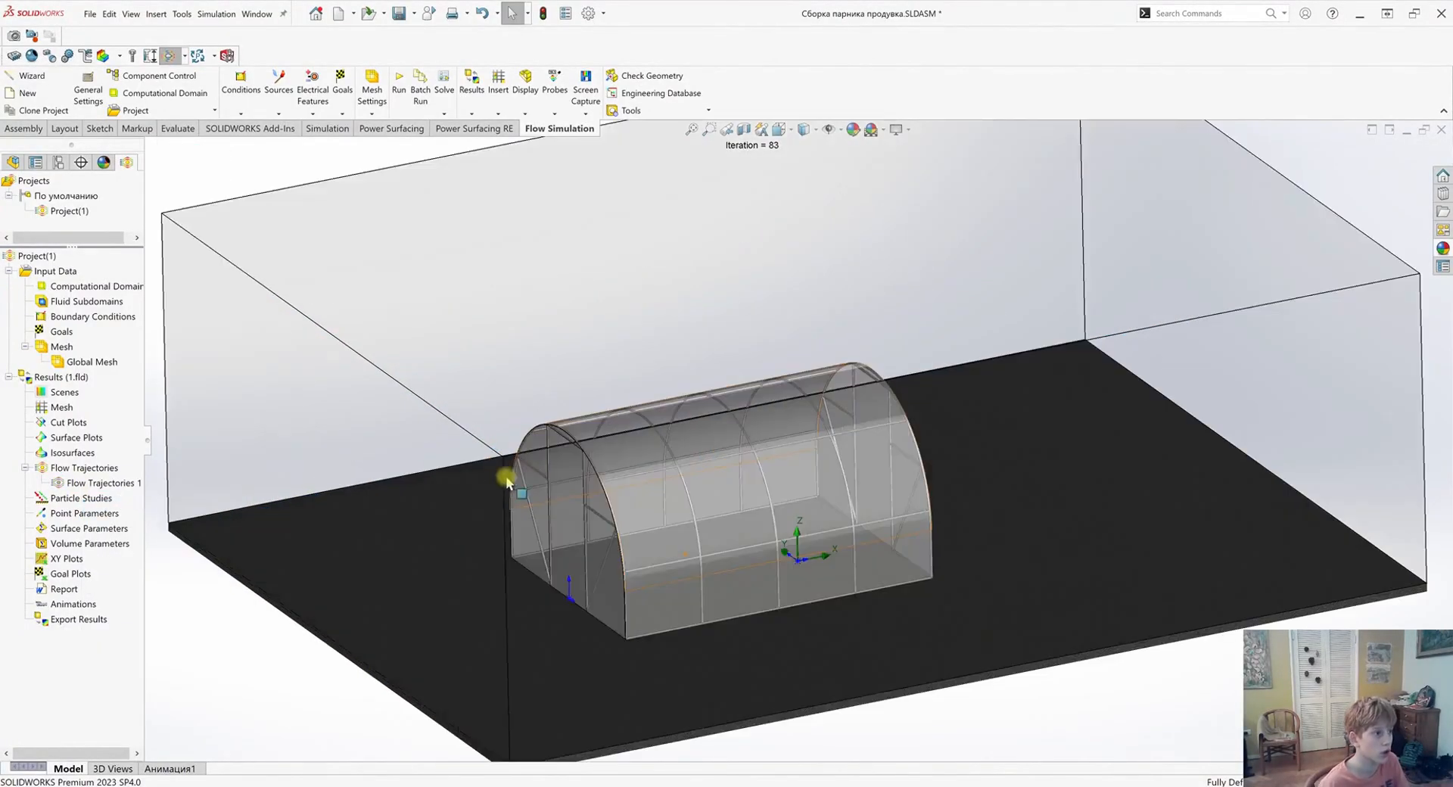
scroll(503, 479, up, 2)
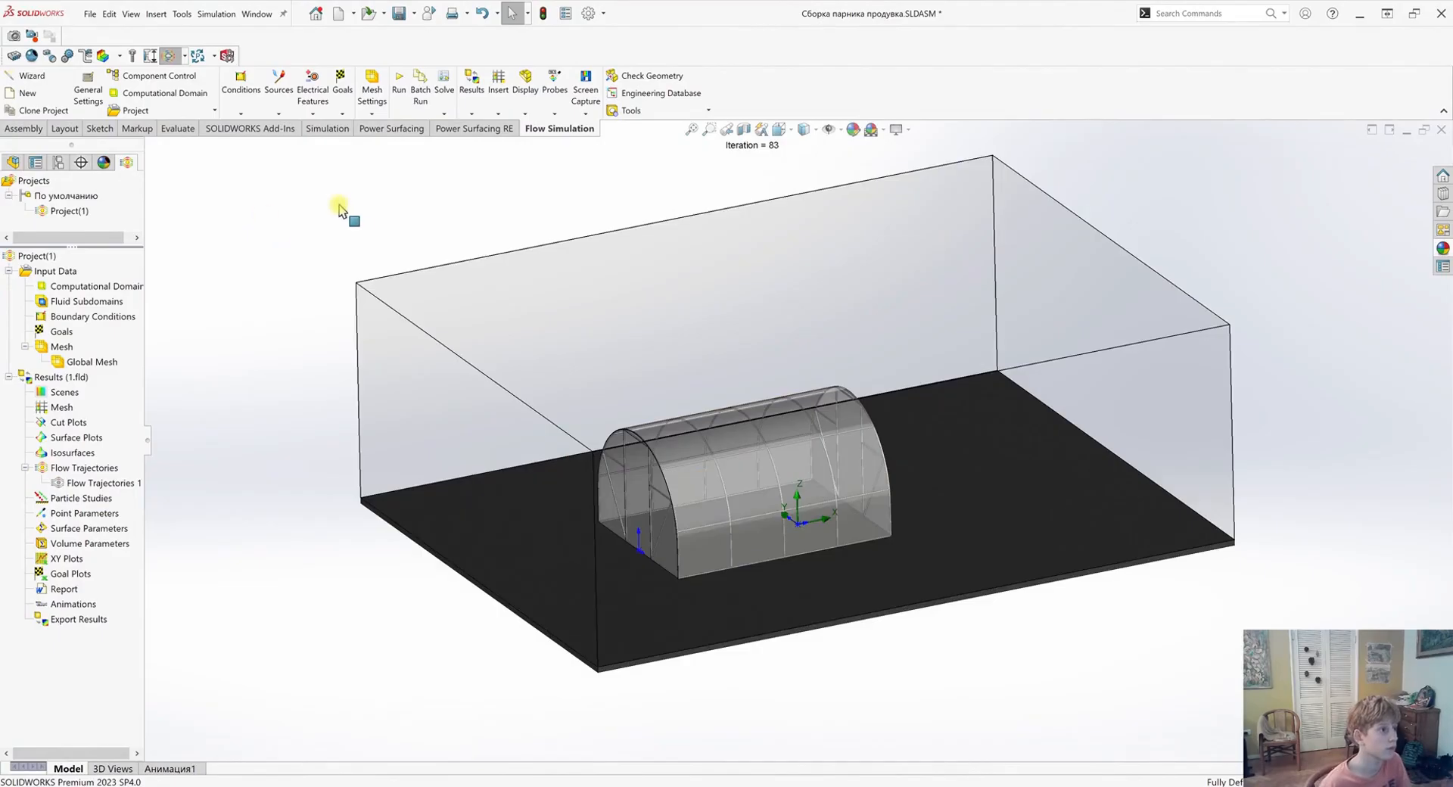
Export the Flow Simulation results to Simulation and acknowledge the completed export
click(182, 16)
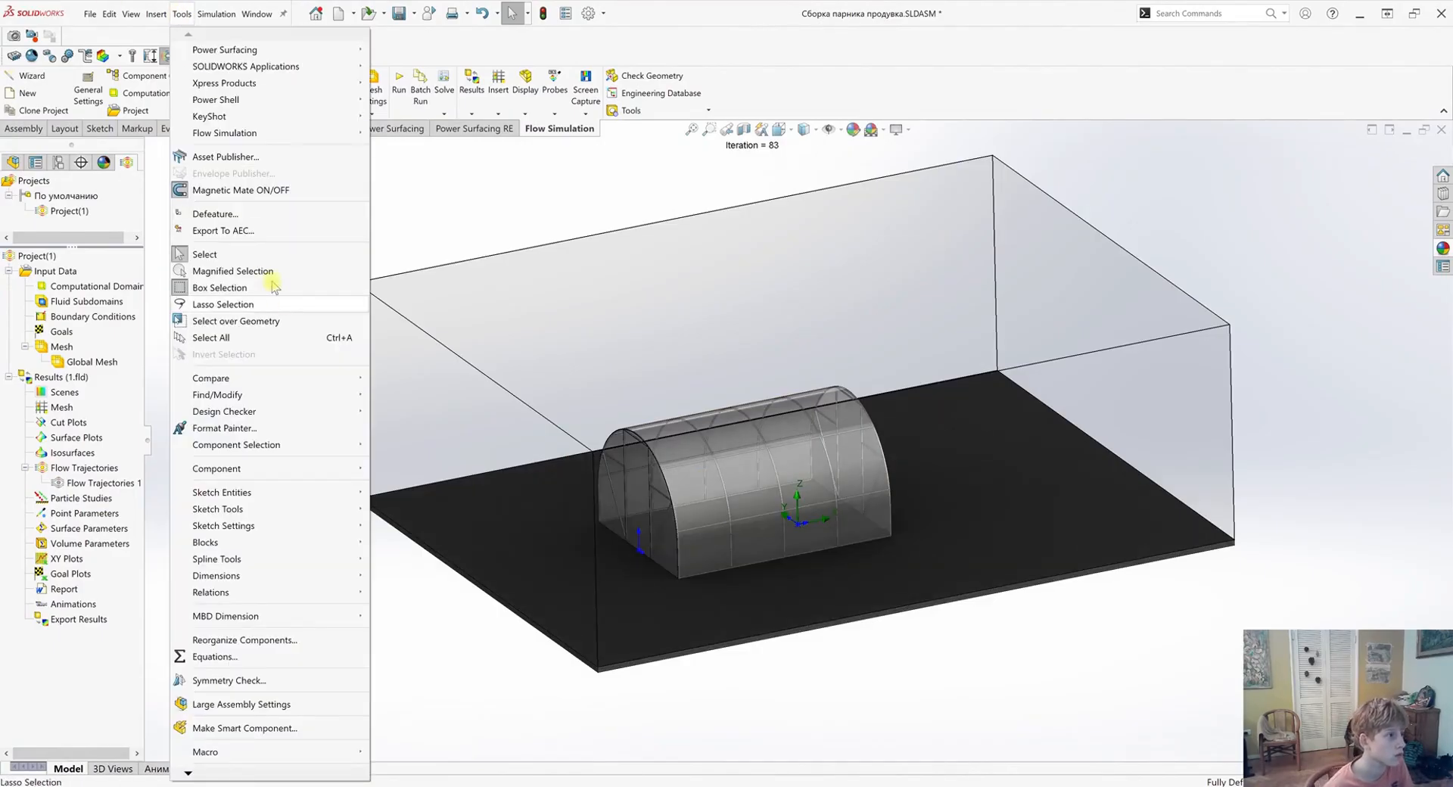
mouse_move(227, 133)
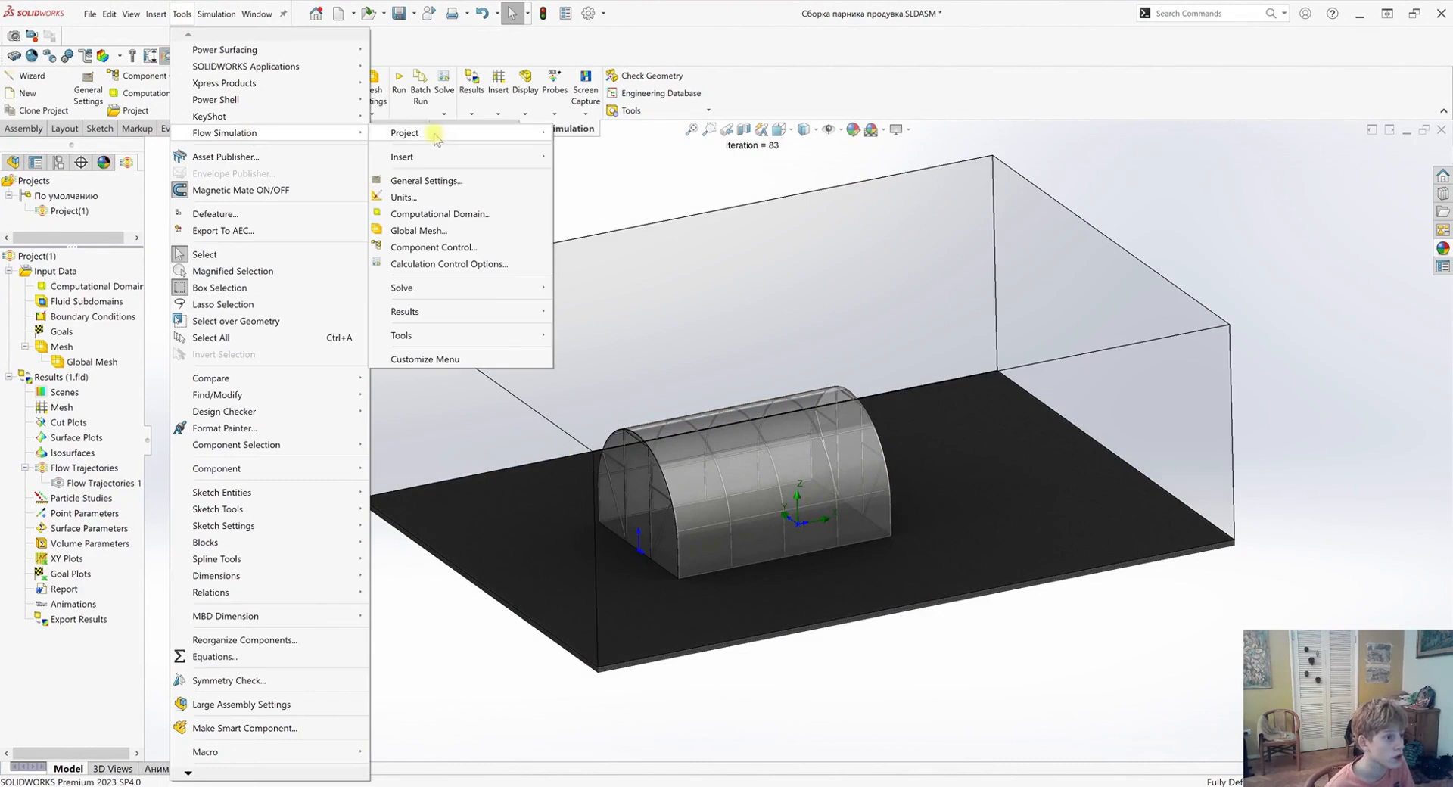
mouse_move(485, 333)
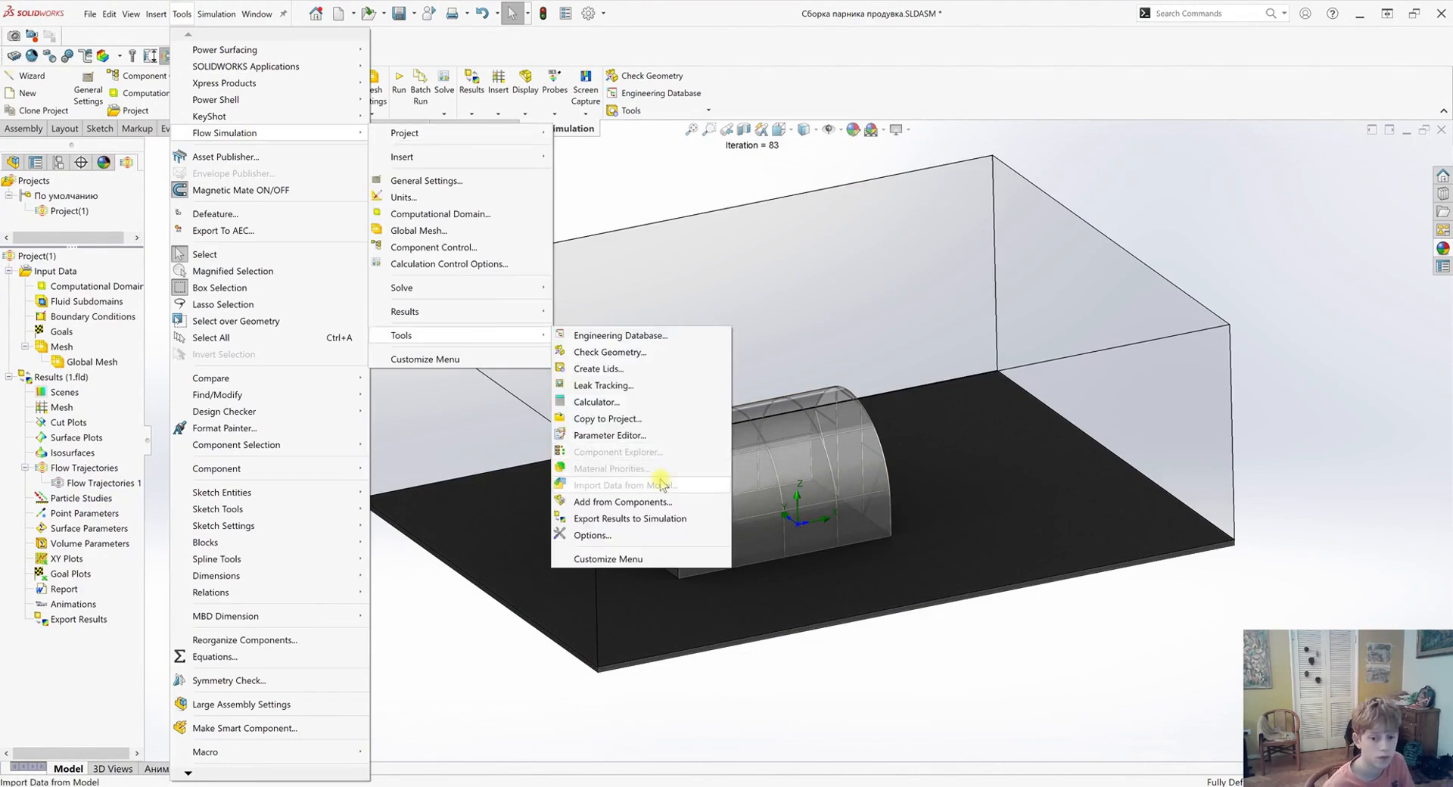
click(616, 519)
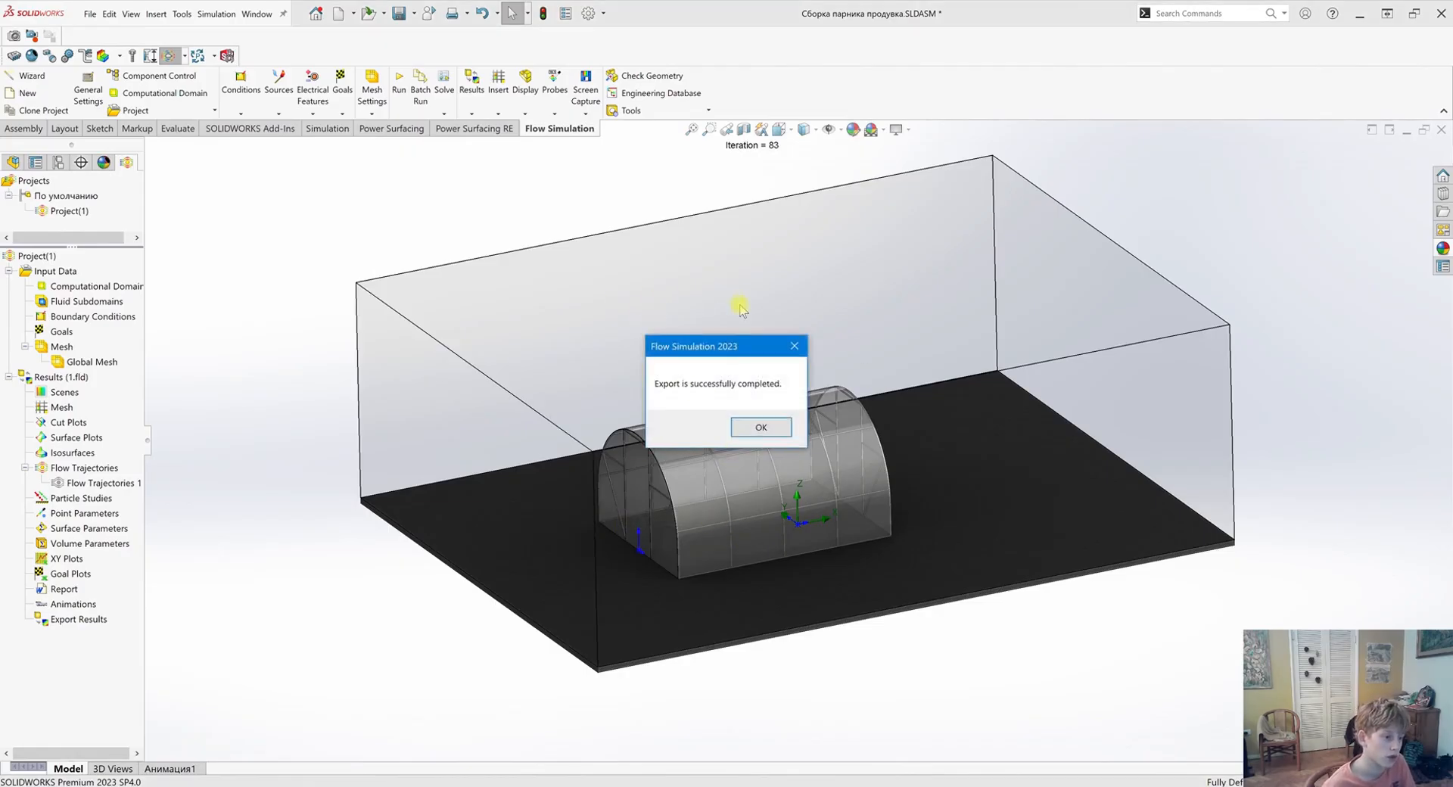
click(763, 428)
scroll(242, 430, up, 1)
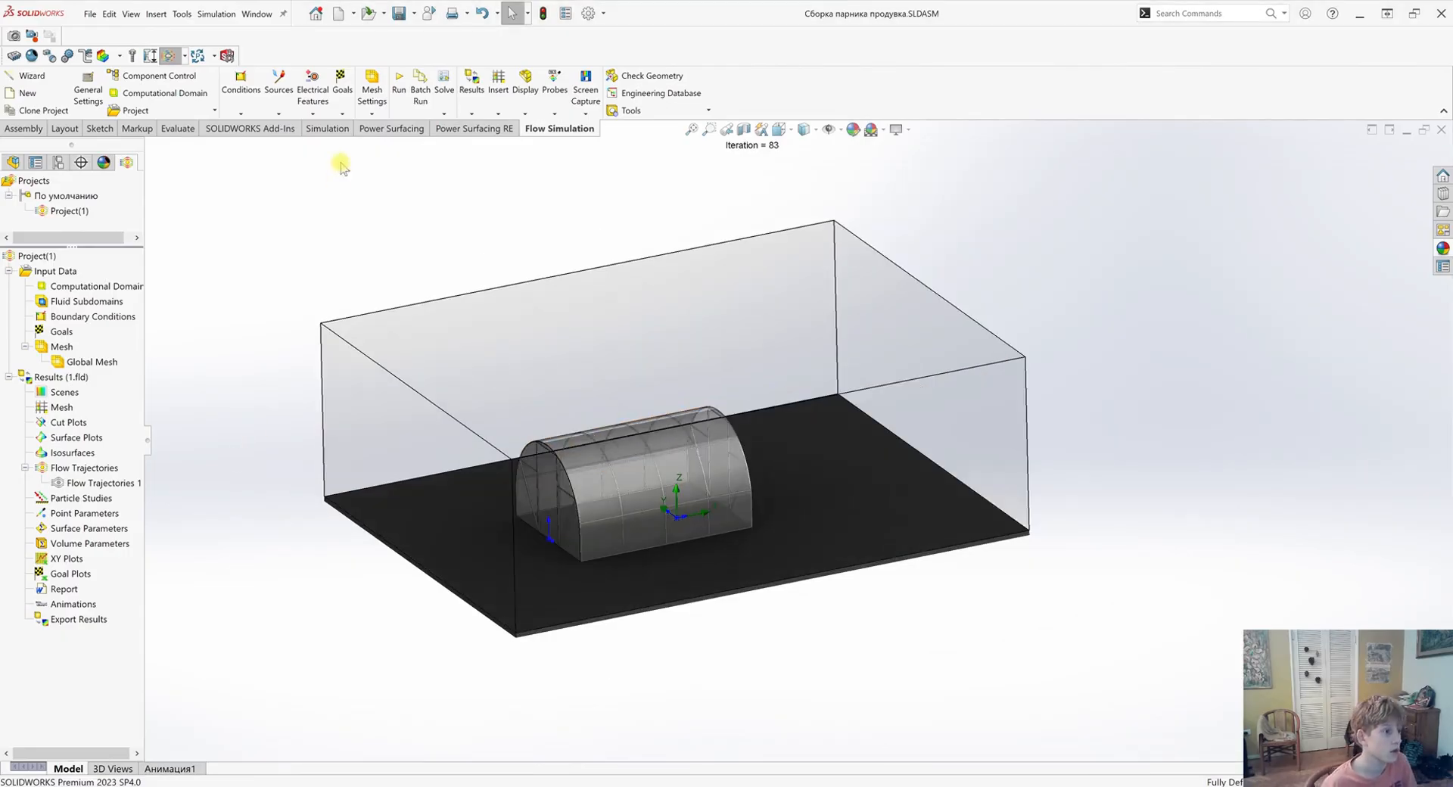
Create a new static Simulation study for the greenhouse assembly
click(328, 129)
click(13, 90)
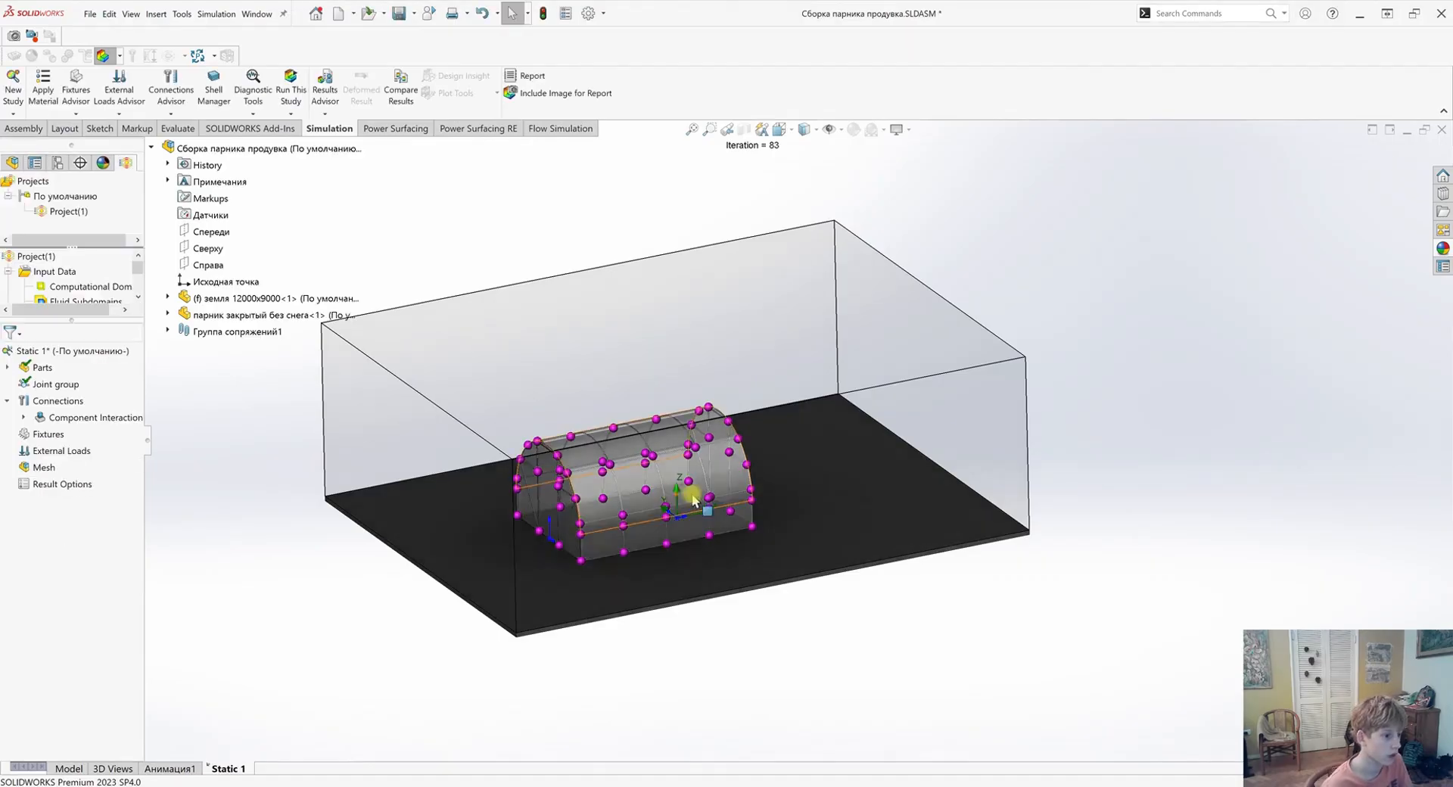
scroll(690, 495, down, 3)
scroll(644, 513, up, 1)
middle_drag(644, 513, 652, 536)
key(f)
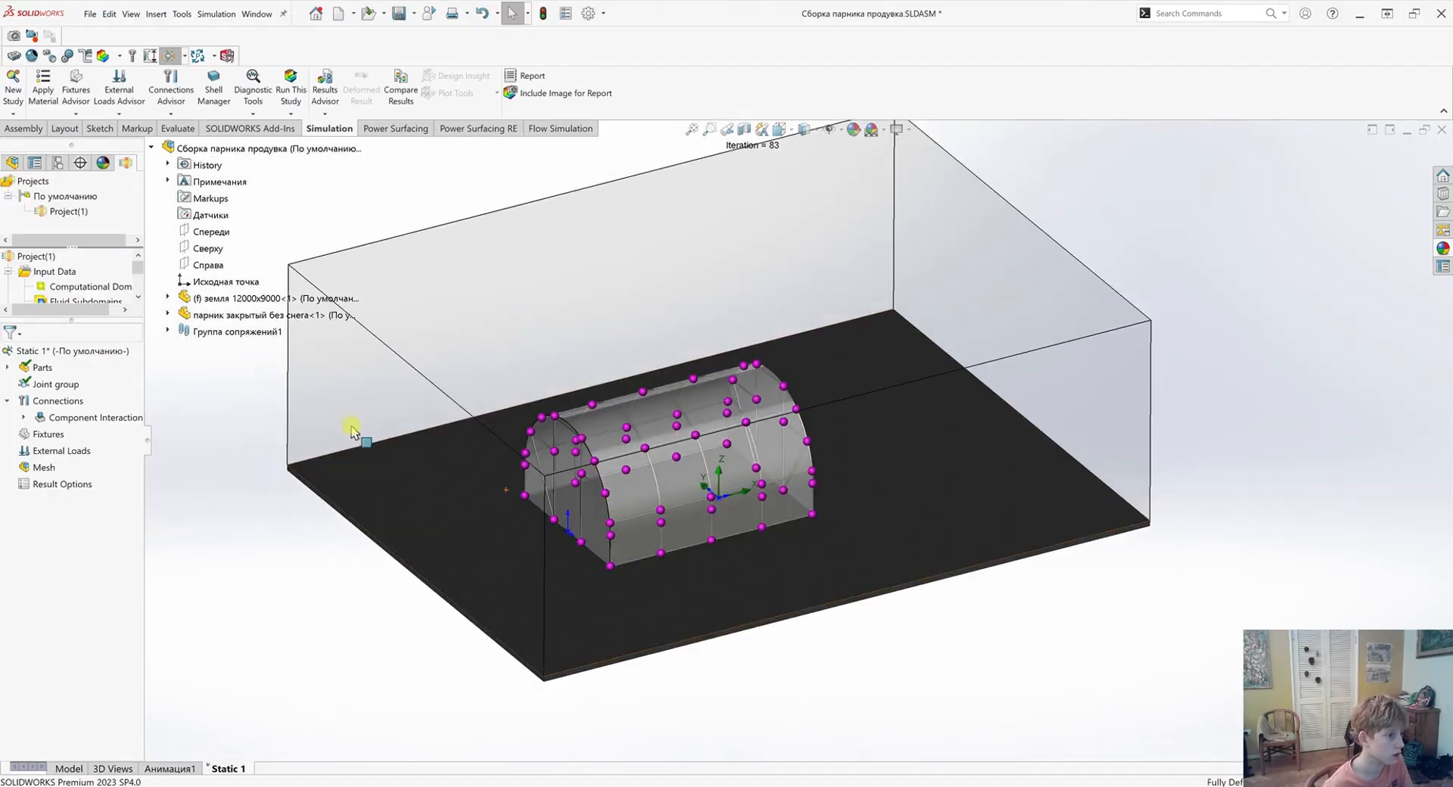
Hide the flow project's computational domain and exclude the ground part from the static analysis
right_click(76, 288)
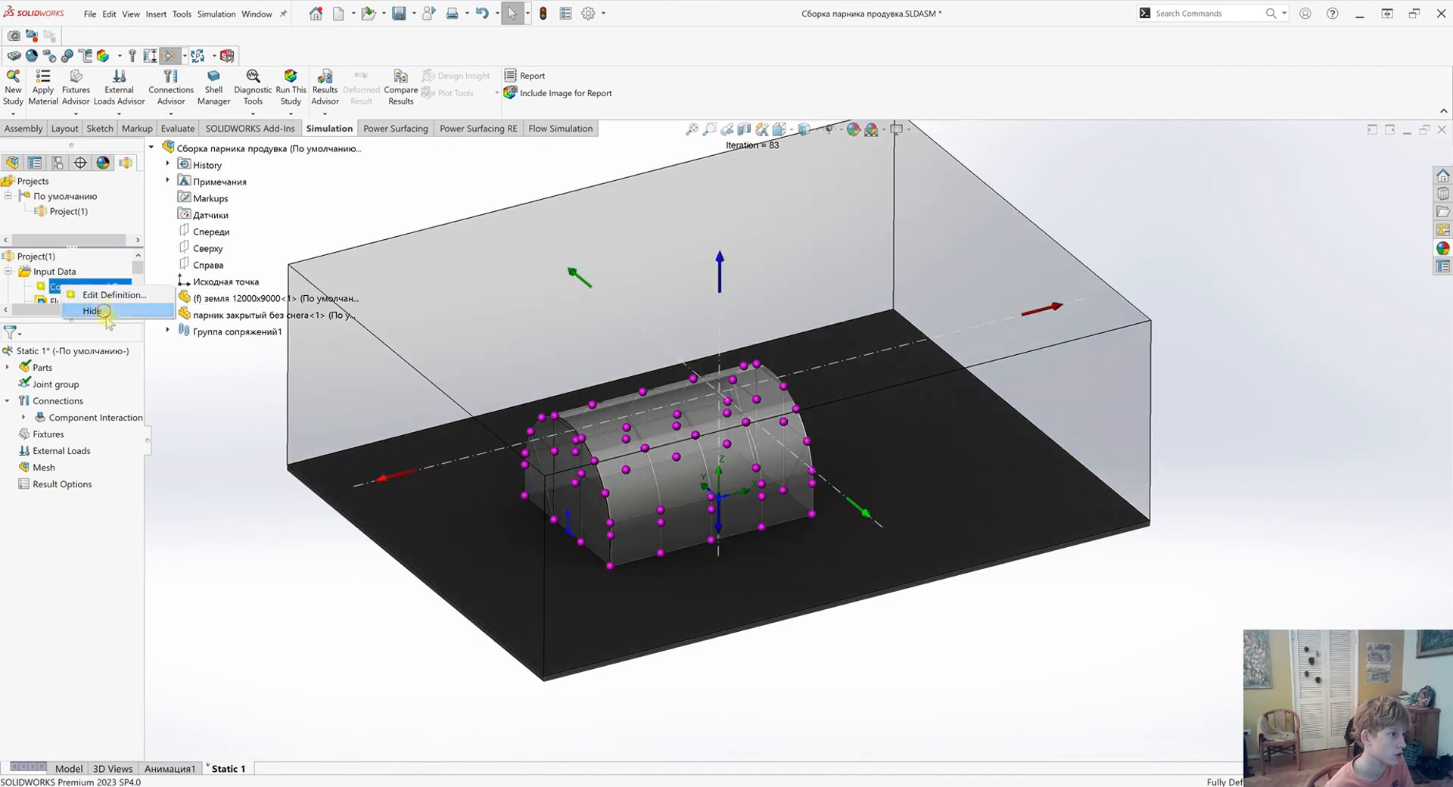
click(104, 311)
click(7, 368)
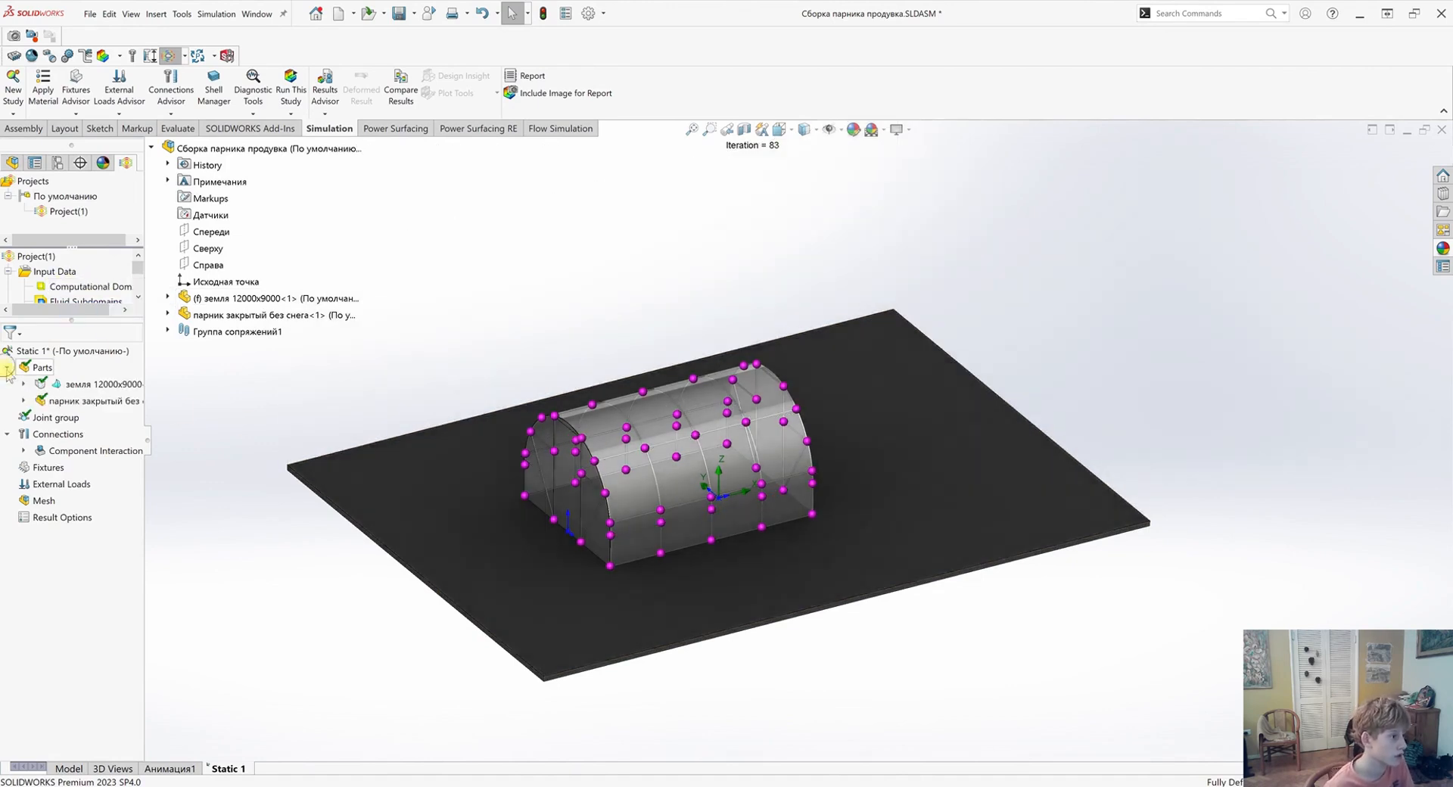
right_click(62, 384)
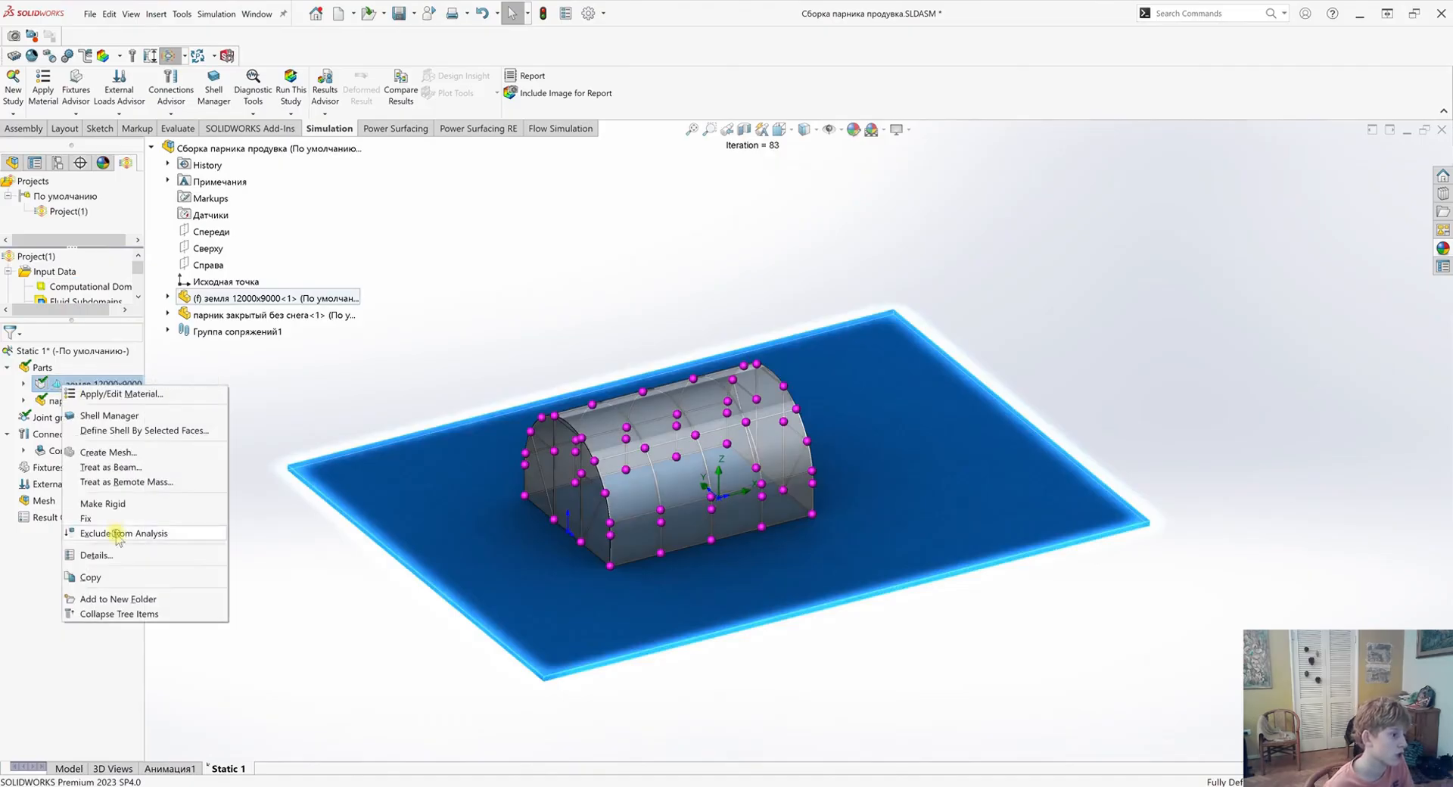
click(117, 534)
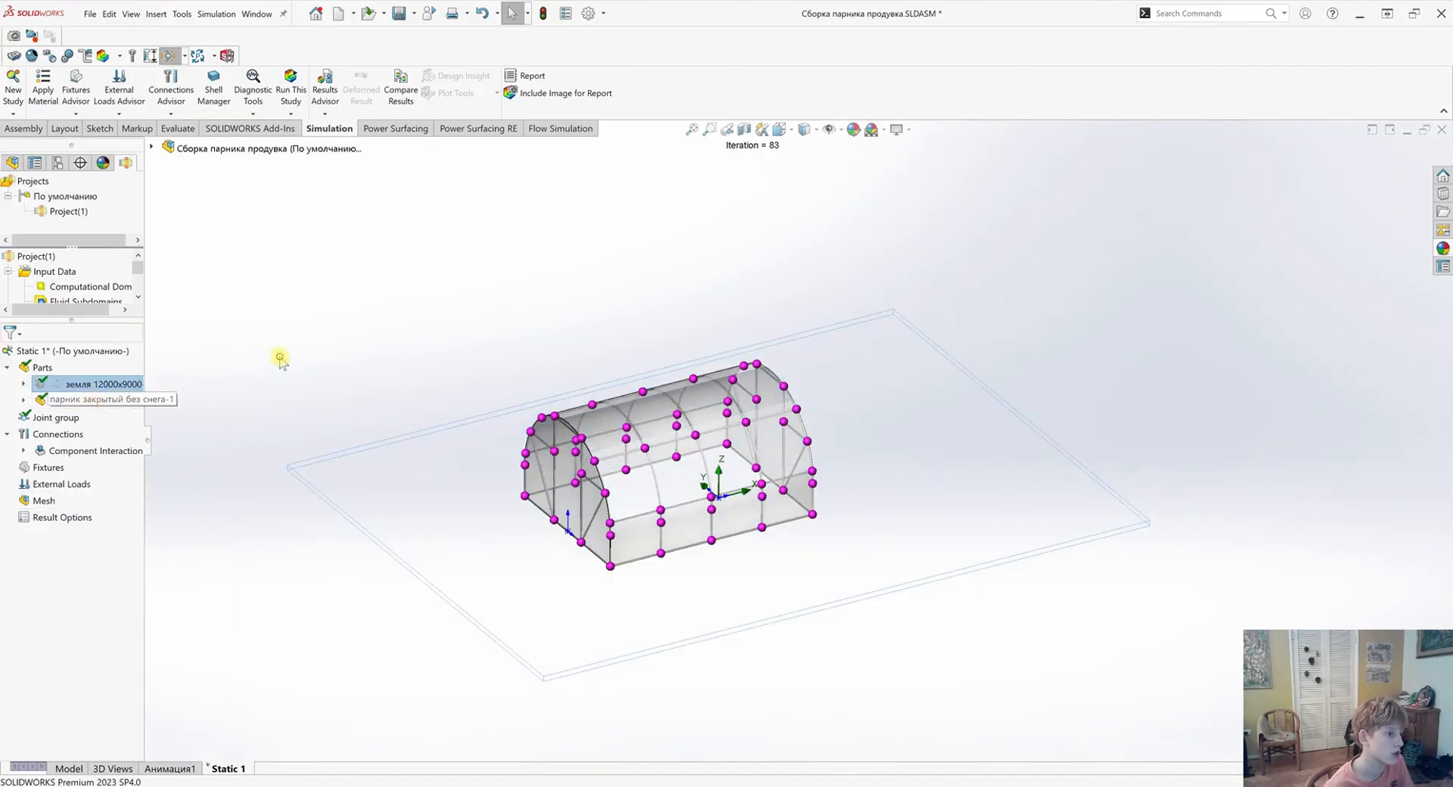
right_click(78, 384)
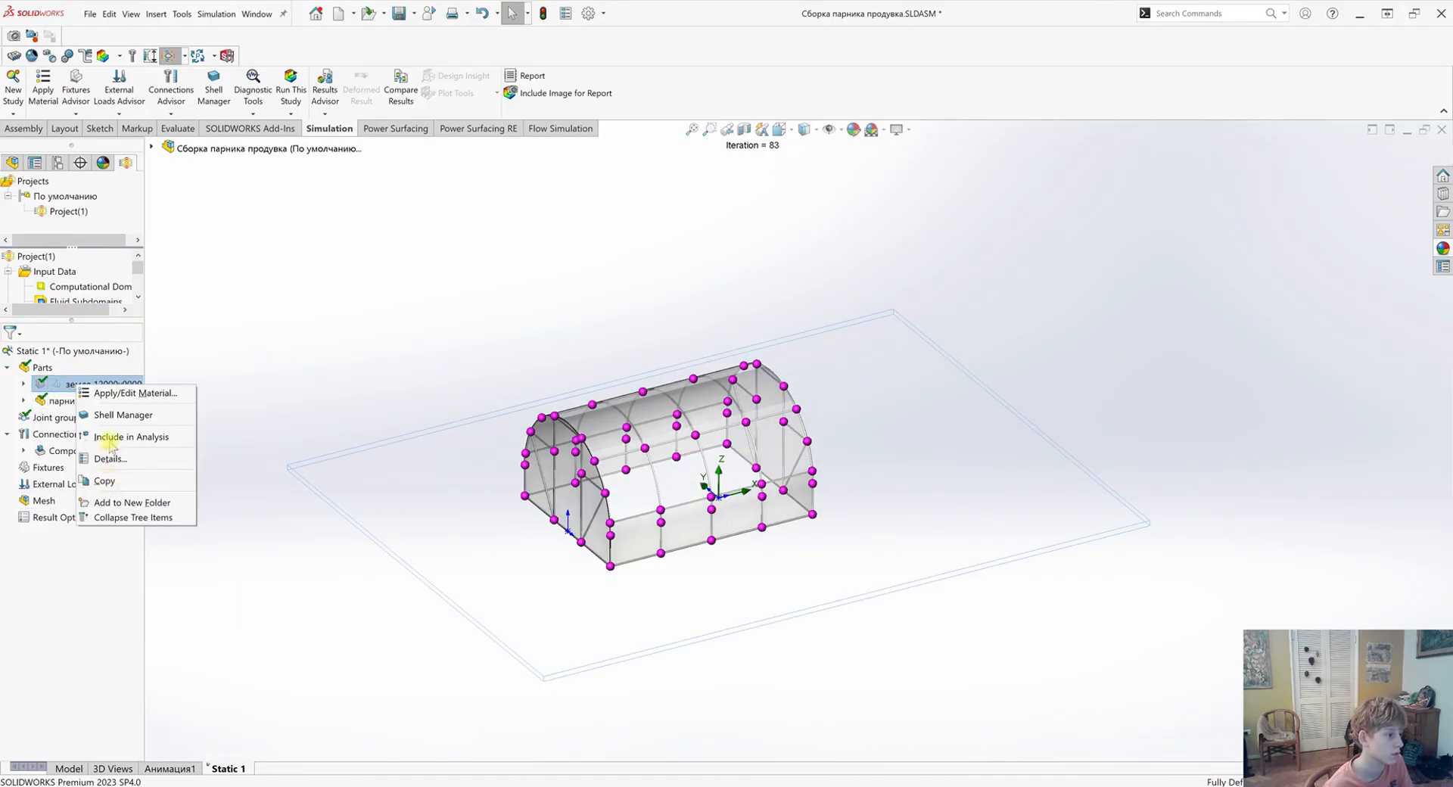
click(287, 378)
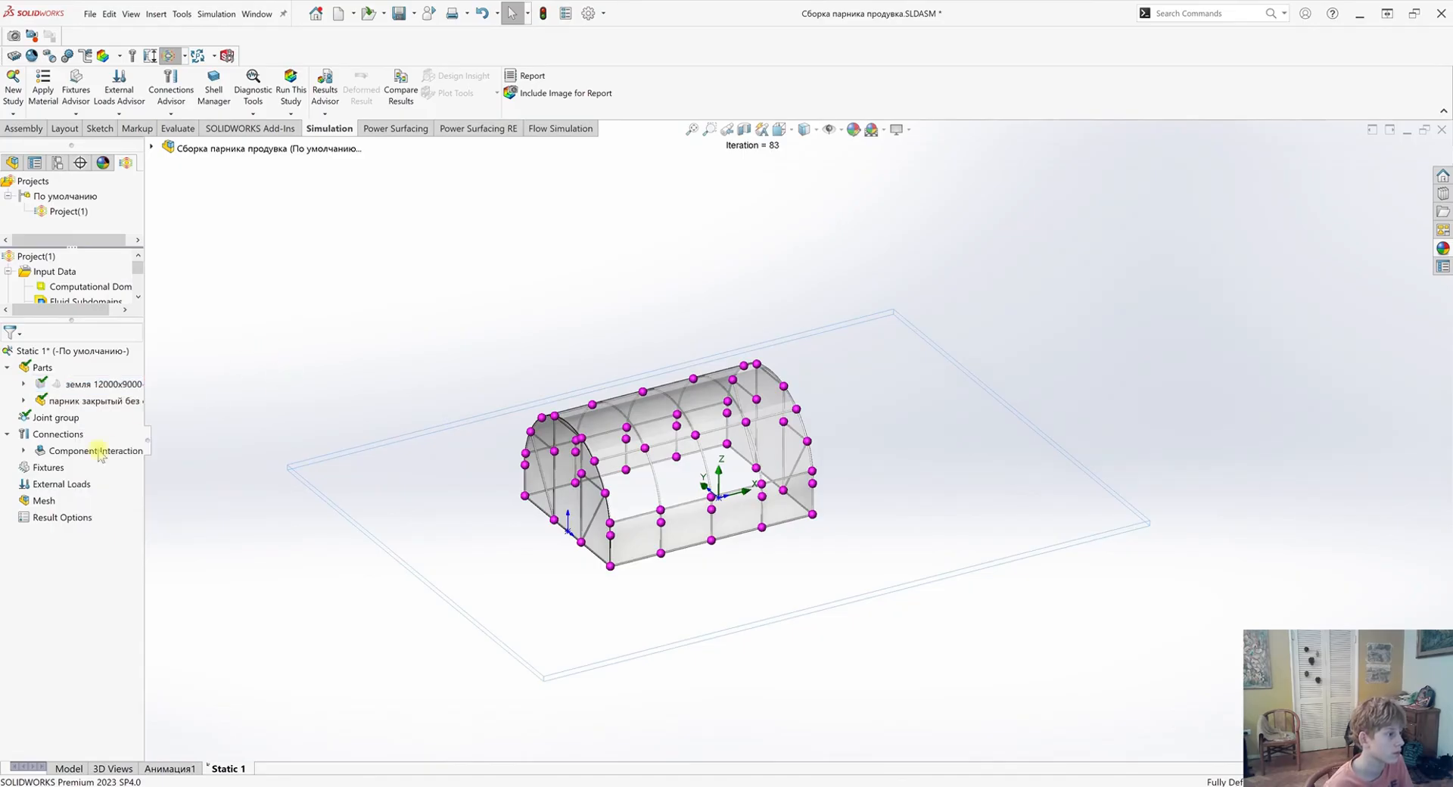
Check the material assigned to the first body of the first cut-list item in the closed greenhouse part
click(24, 401)
click(40, 417)
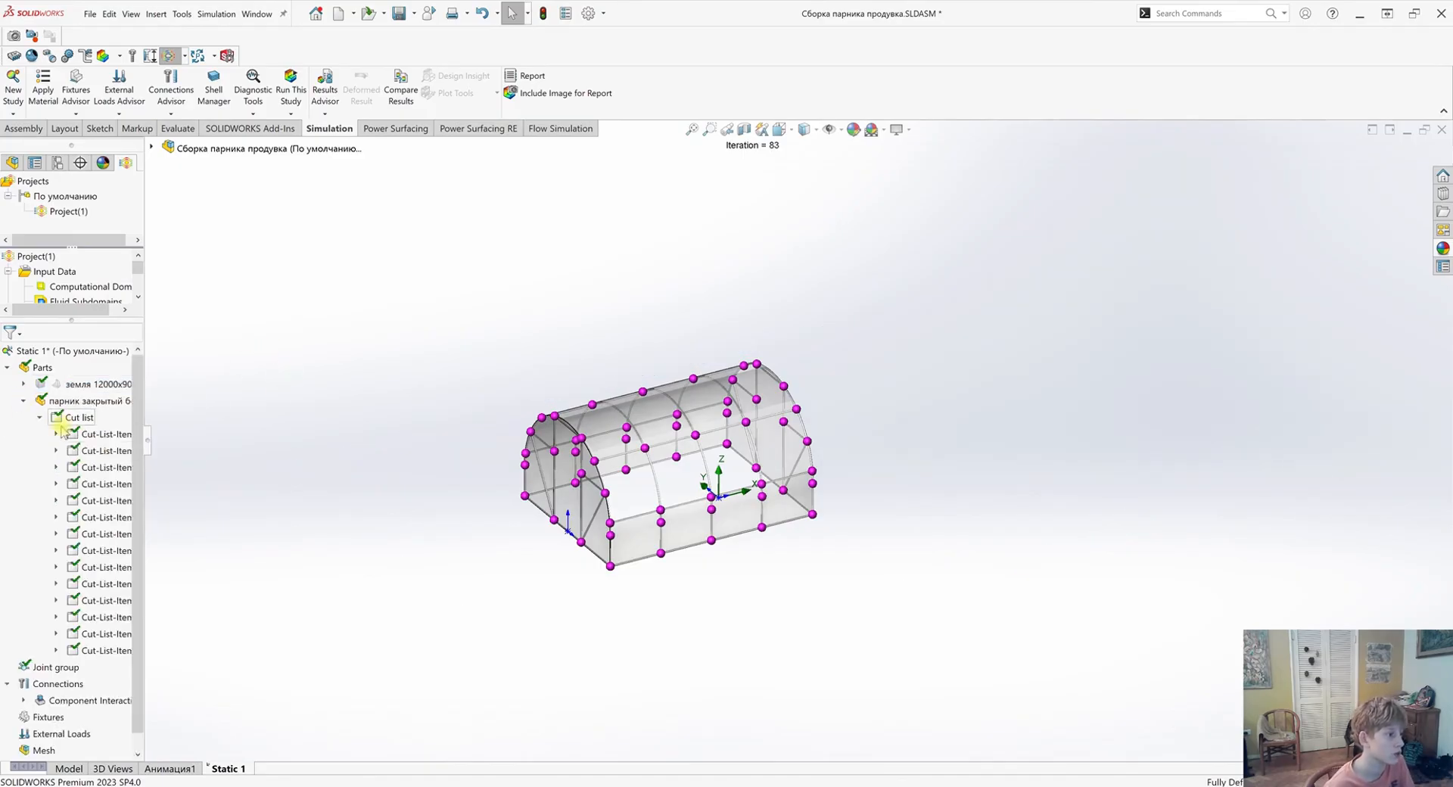
click(56, 433)
right_click(92, 453)
click(95, 454)
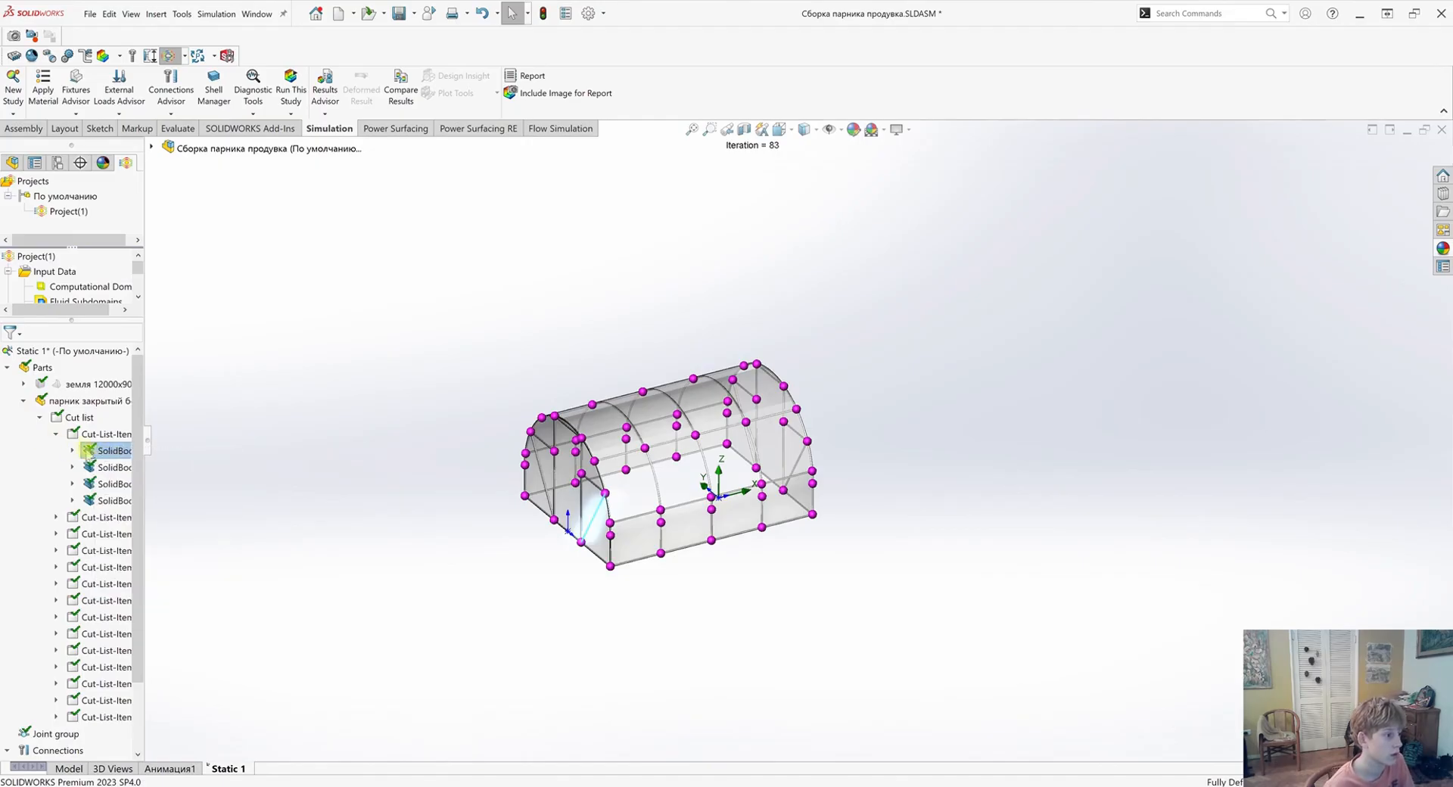
scroll(118, 405, down, 1)
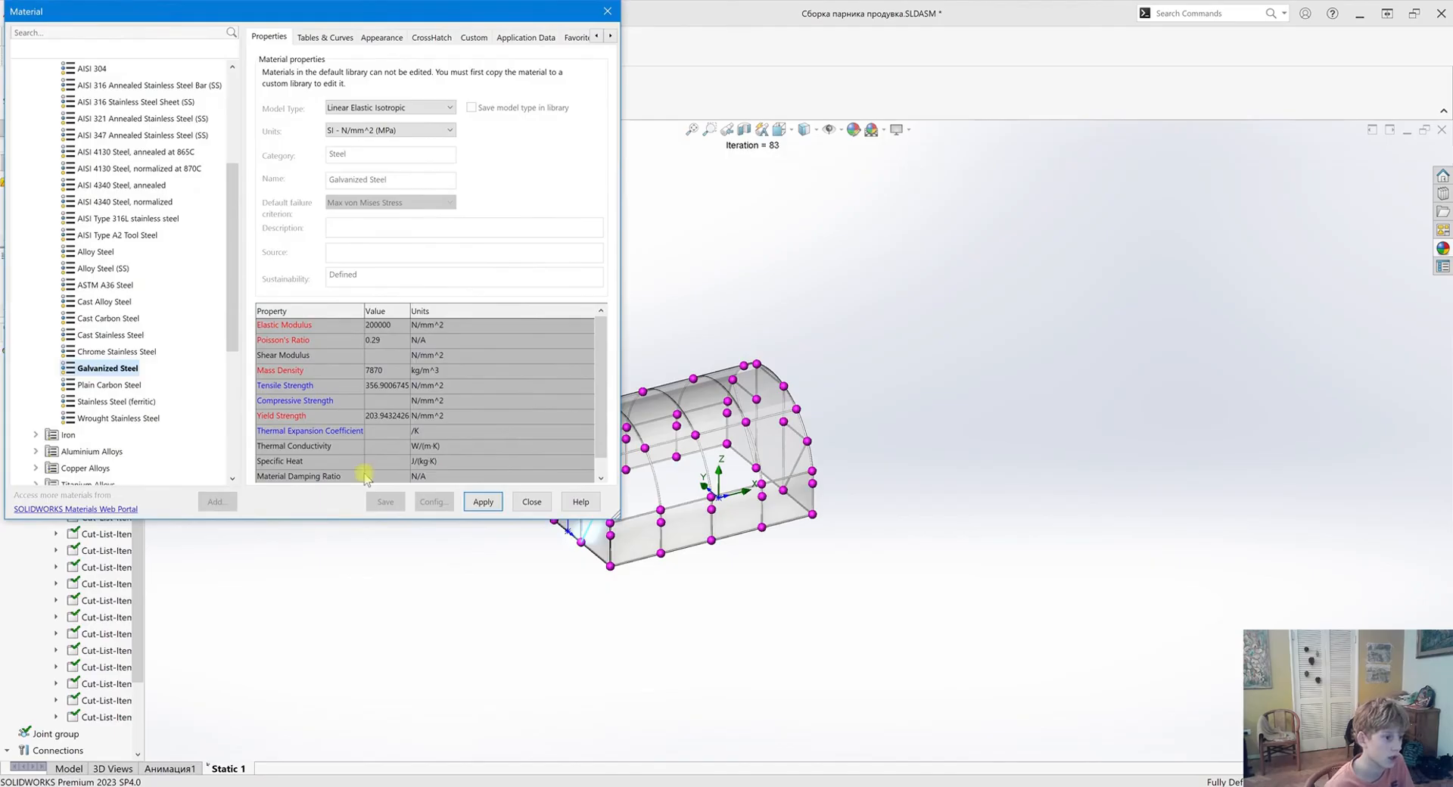
click(530, 503)
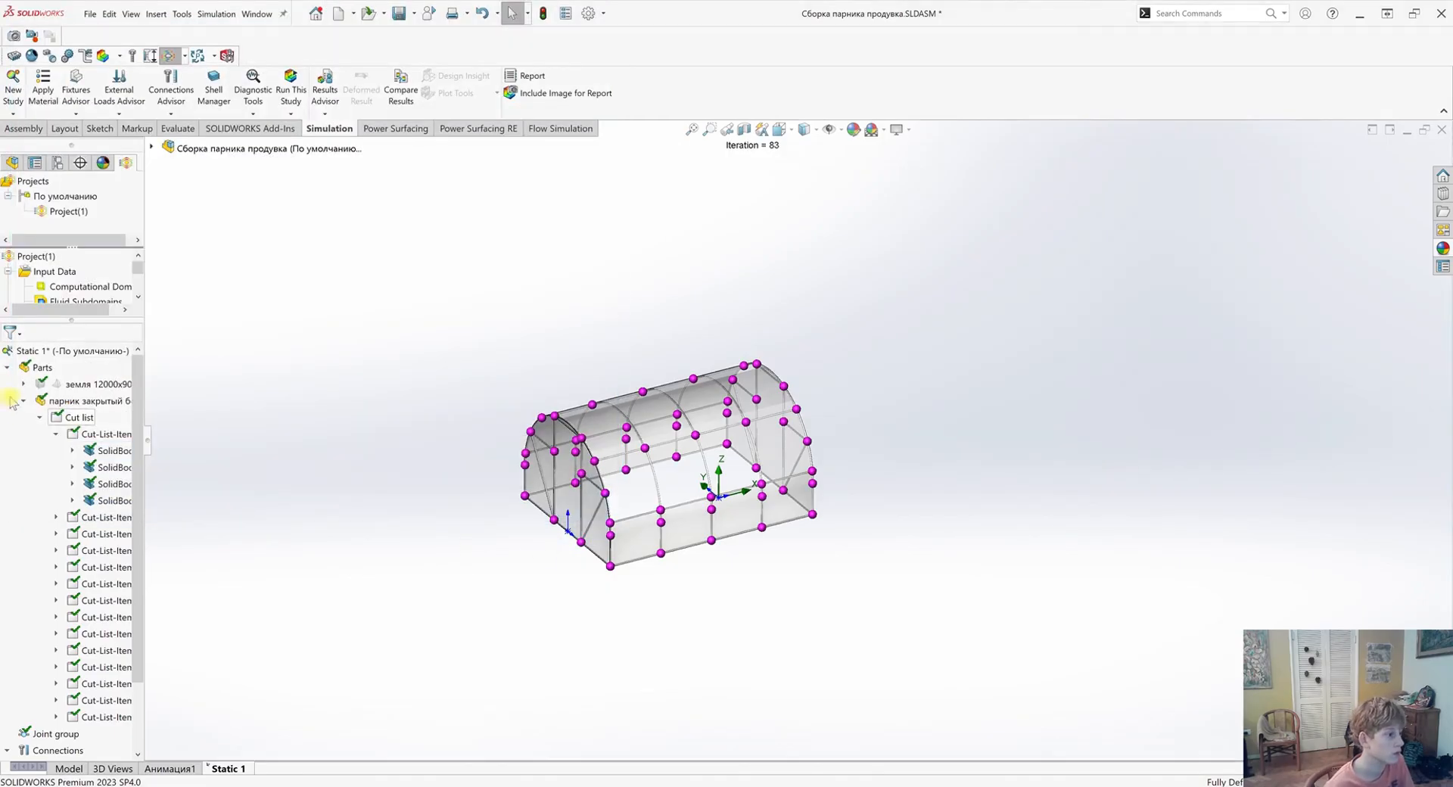
Check the material assigned to a shell covering body in the third-from-last cut-list item, and collapse the greenhouse part
click(39, 417)
click(40, 417)
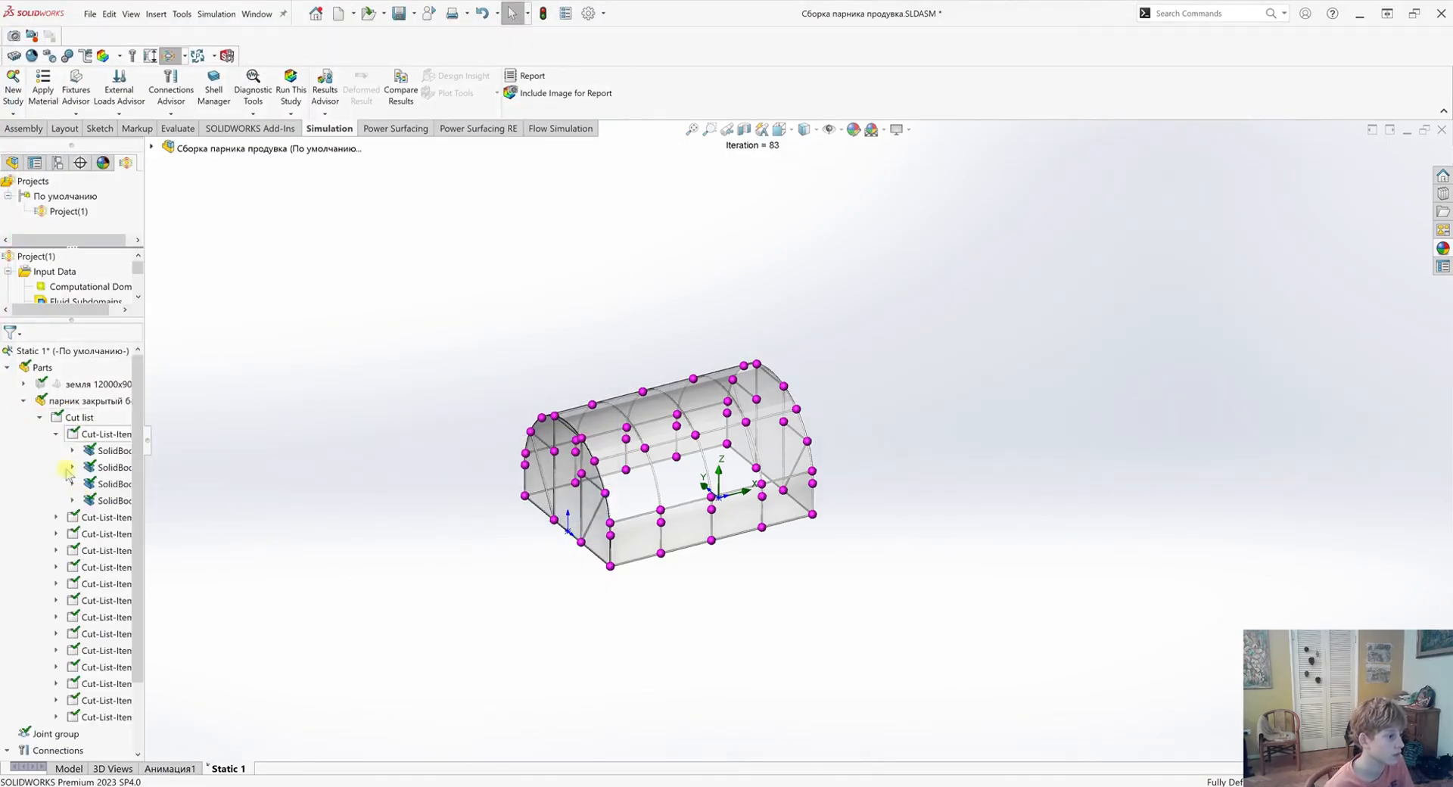
scroll(58, 378, down, 1)
click(56, 383)
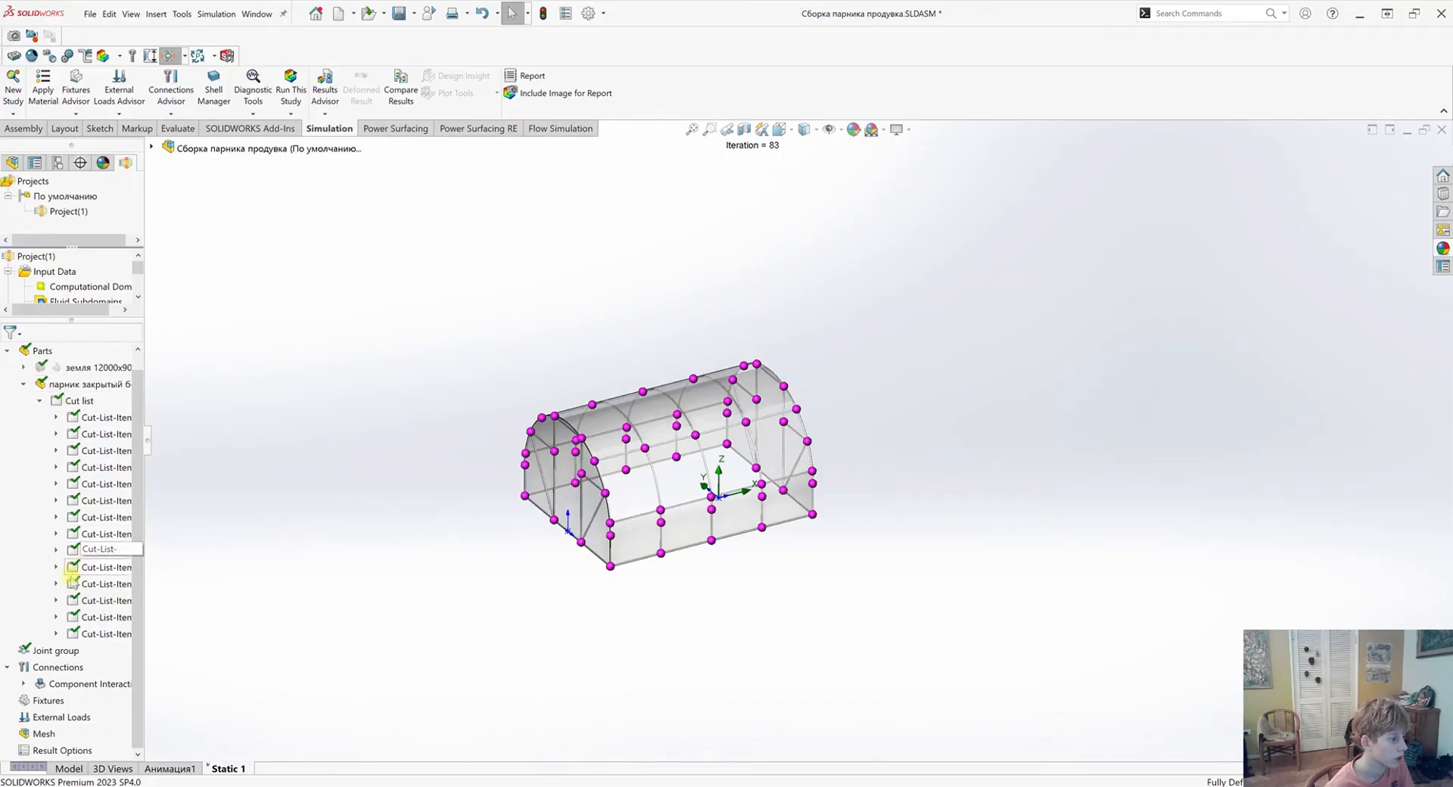
click(56, 600)
right_click(106, 617)
key(Escape)
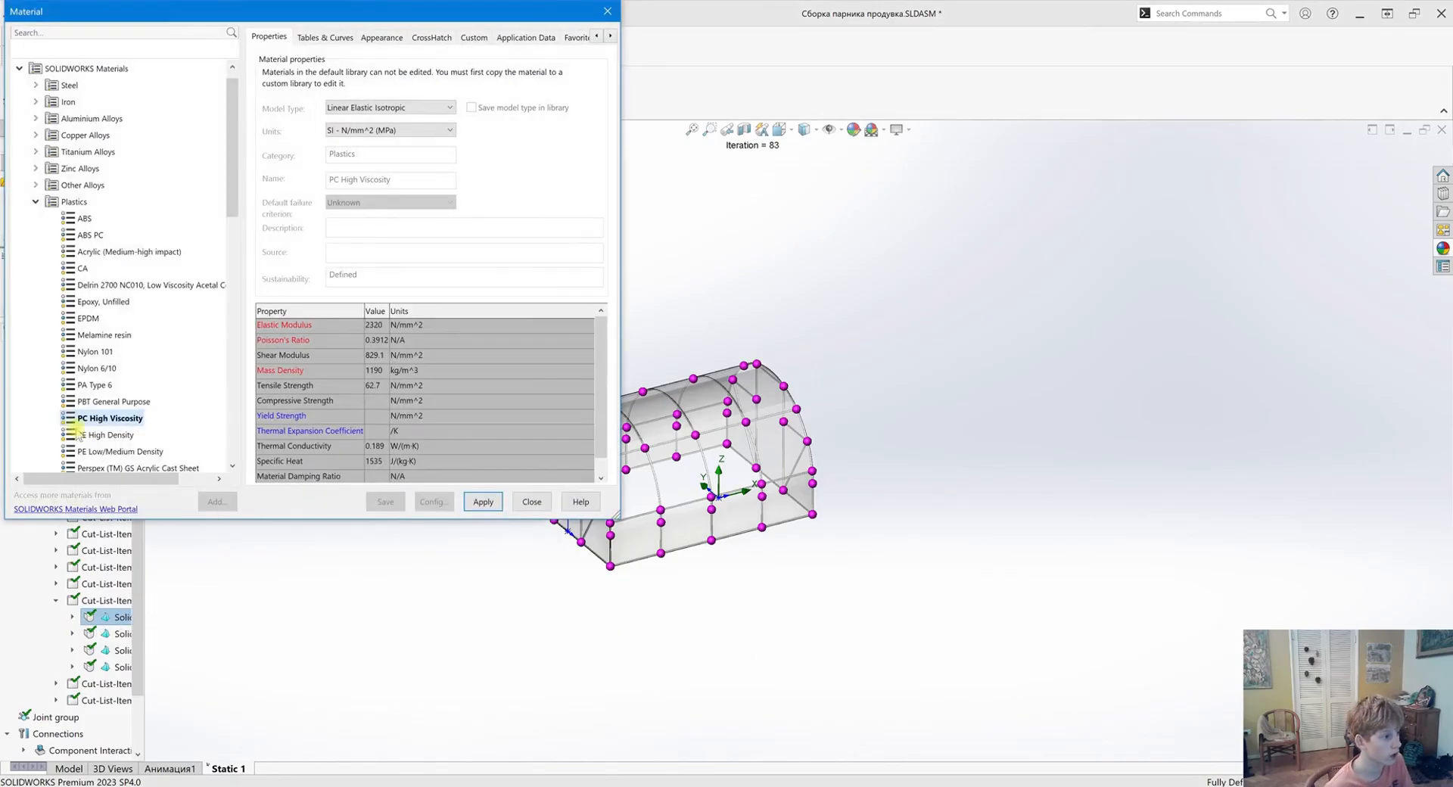
click(532, 501)
click(56, 600)
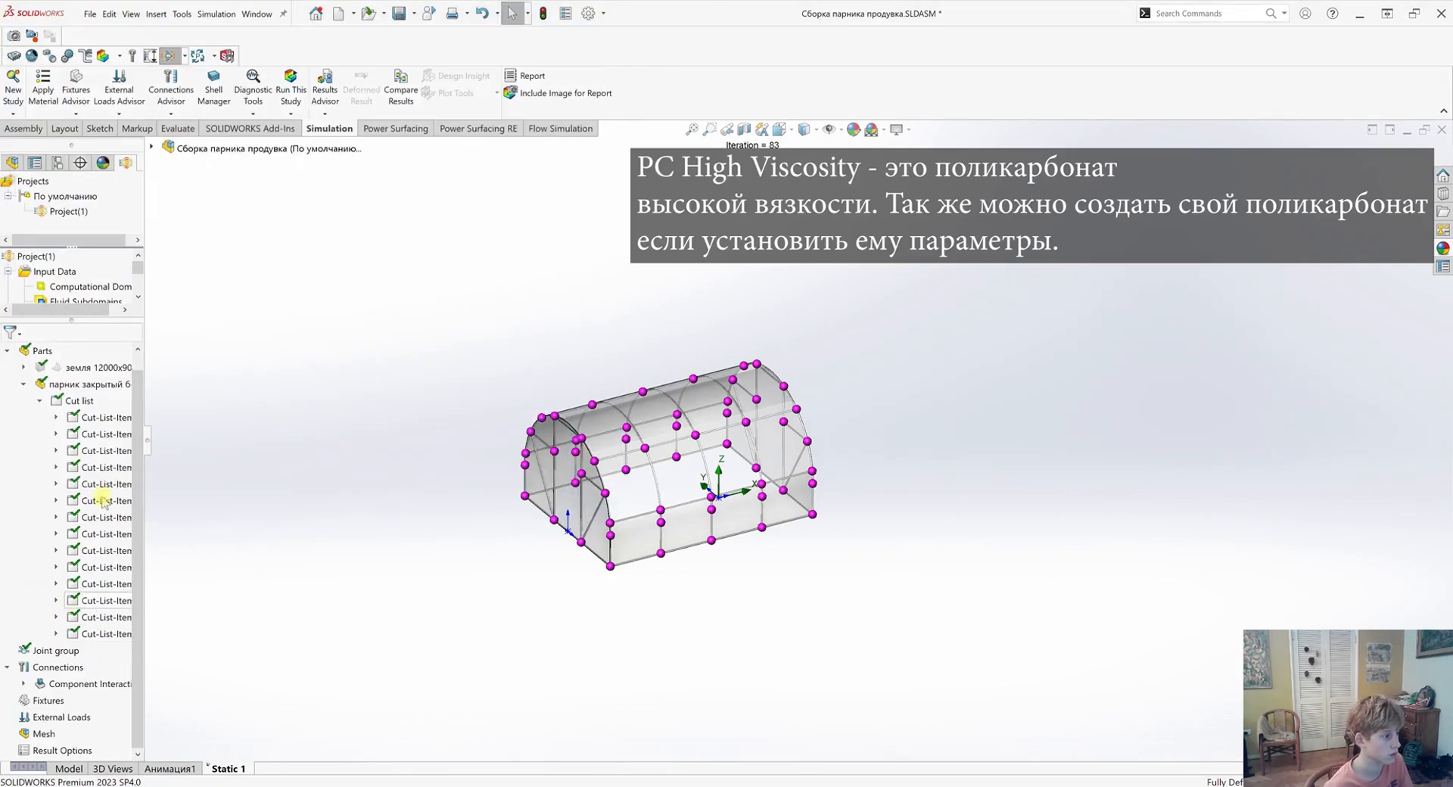
click(24, 385)
Apply a Fixed Geometry fixture to the joints around the base of the greenhouse frame
scroll(640, 487, down, 5)
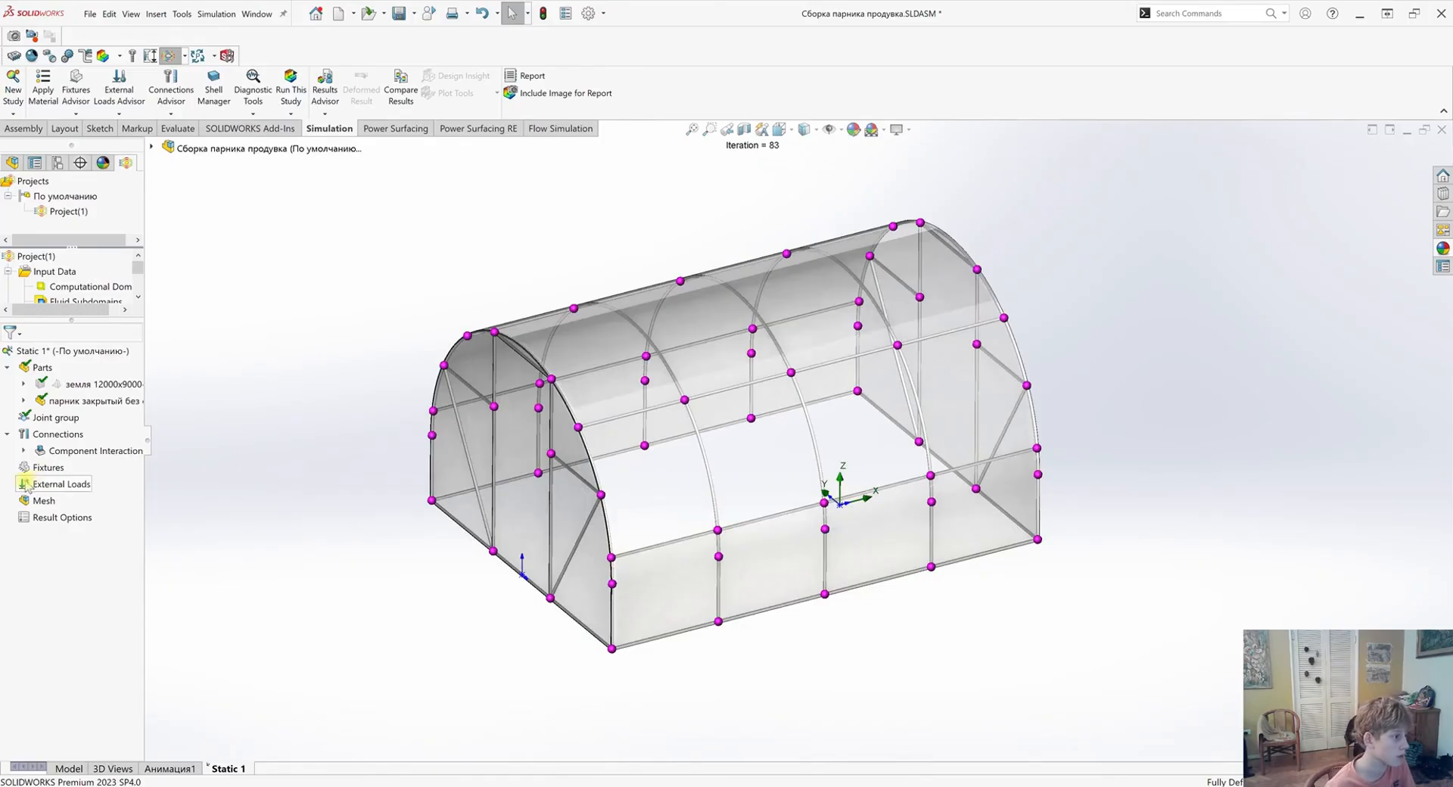
right_click(34, 467)
click(76, 502)
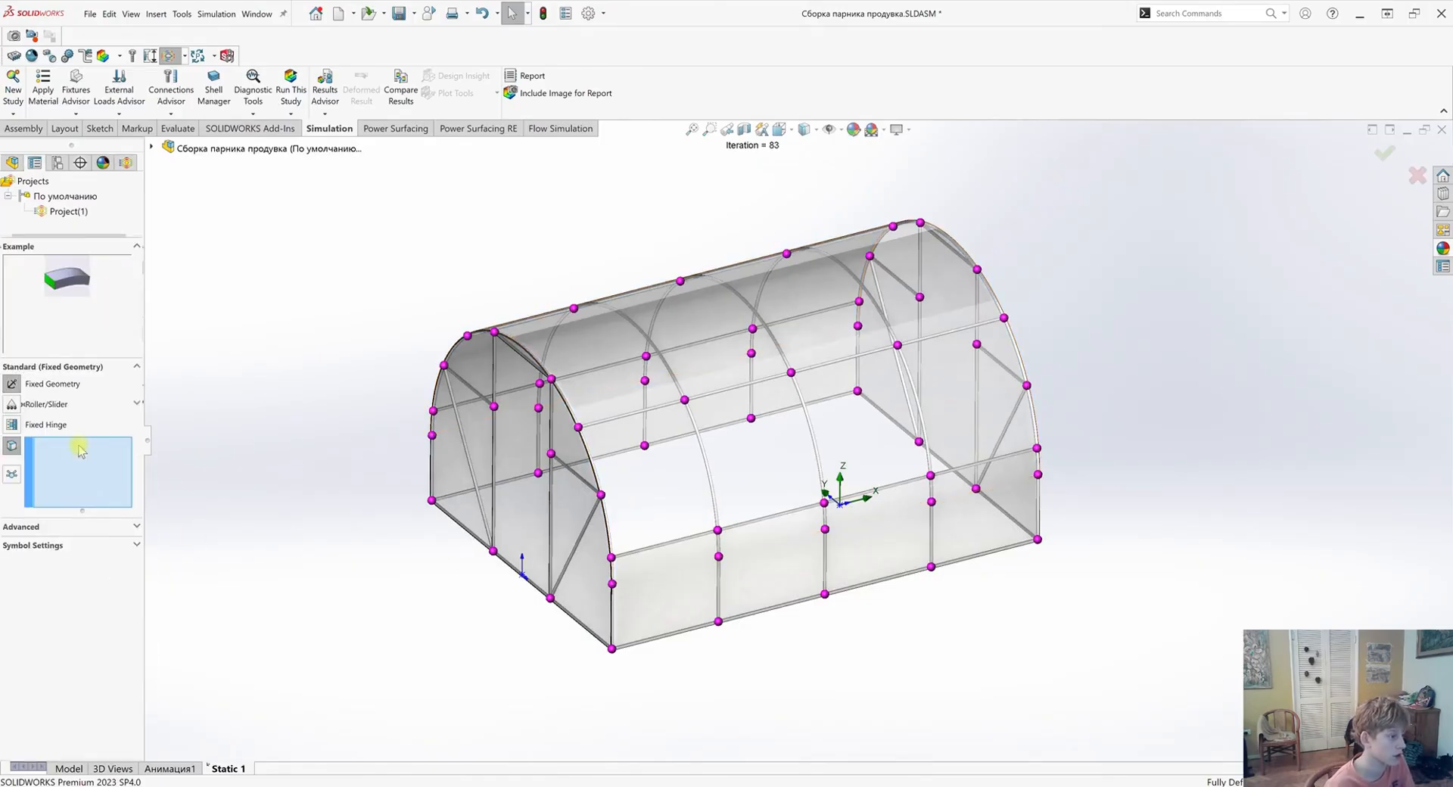
click(433, 499)
click(538, 473)
click(645, 445)
click(752, 418)
click(858, 390)
click(919, 441)
click(978, 489)
click(1038, 539)
click(825, 595)
click(718, 621)
click(612, 649)
click(550, 598)
click(493, 551)
middle_drag(493, 551, 820, 532)
scroll(792, 394, down, 2)
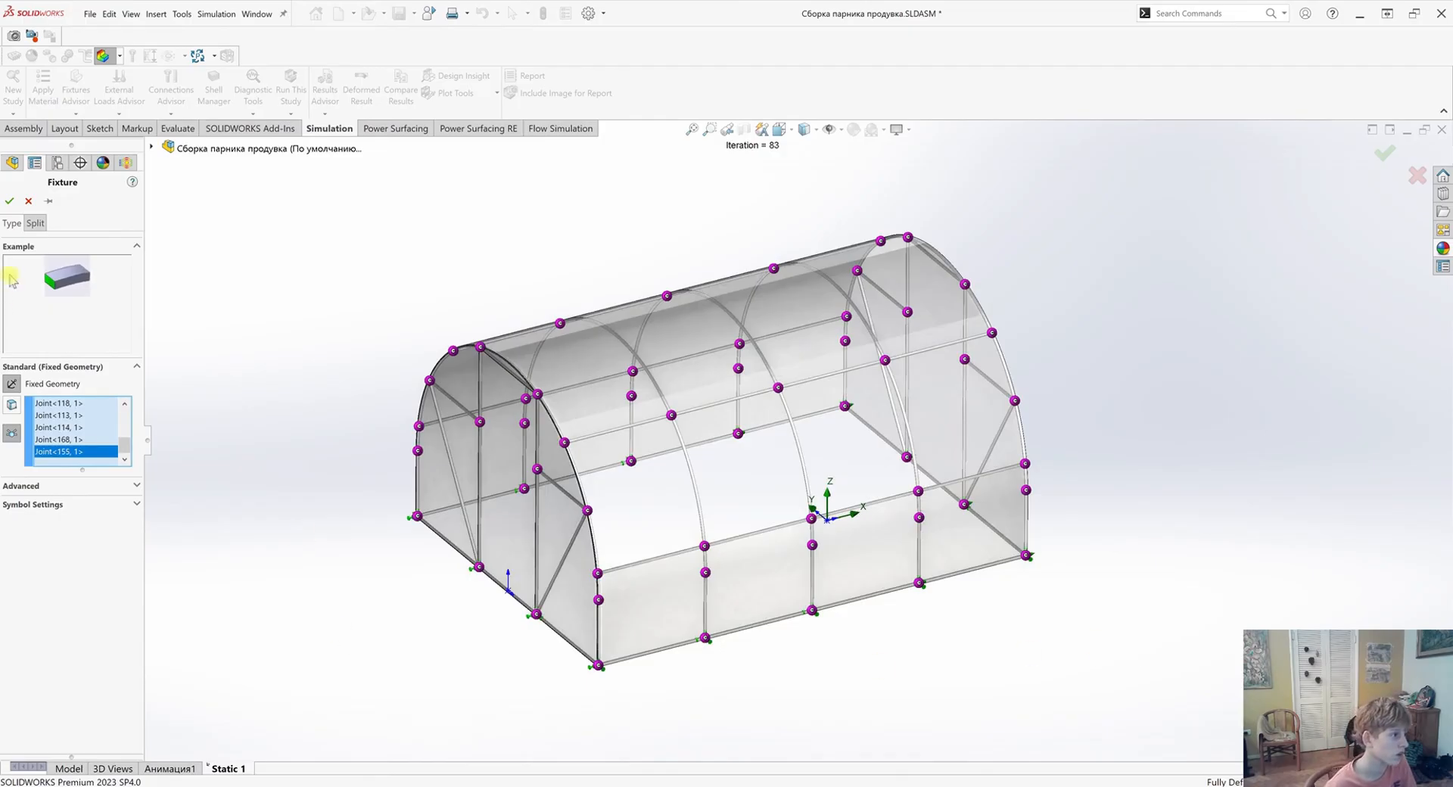
click(9, 203)
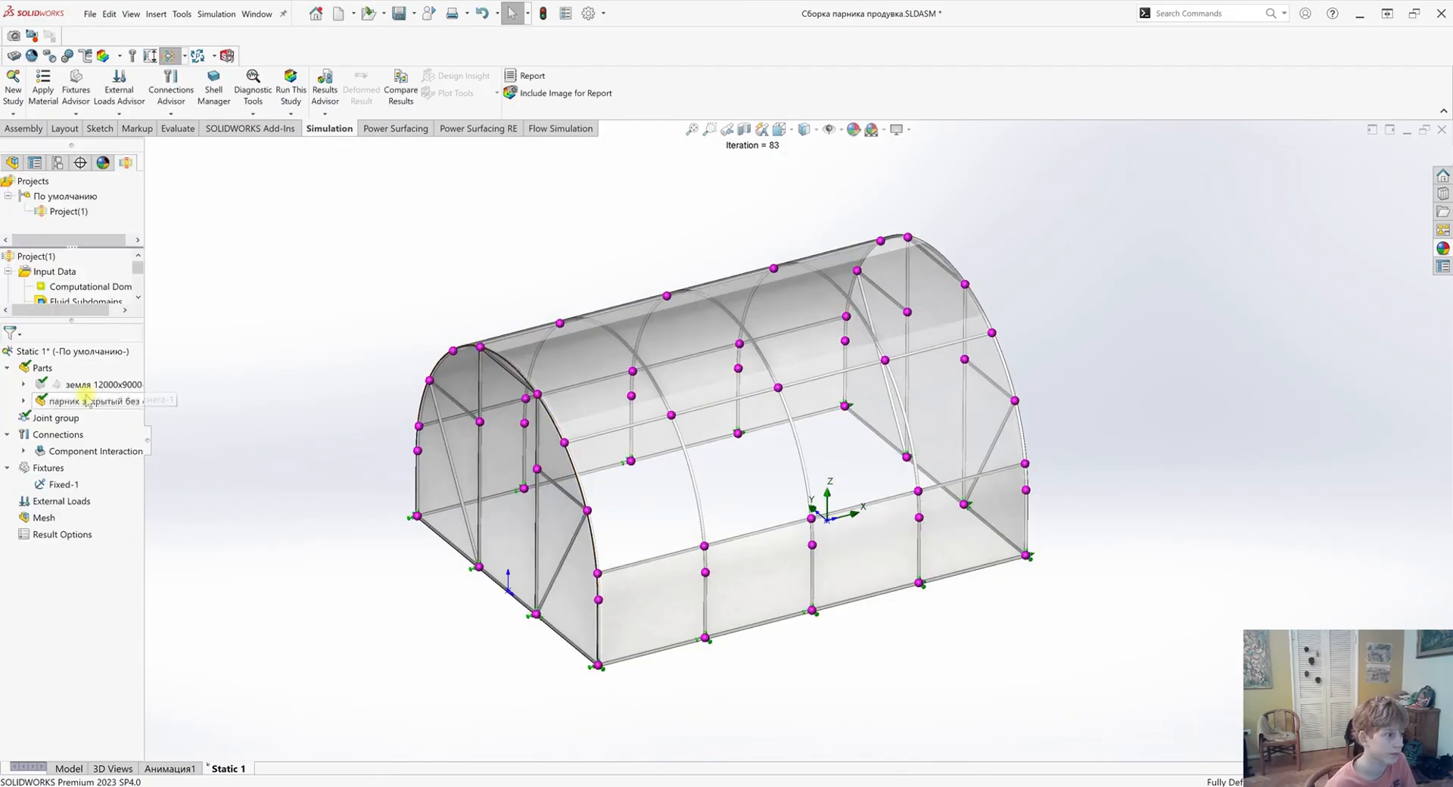
Include fluid pressure effects from the Flow Simulation results file 1.fld, with Run as legacy study (exclude shear stress) enabled
right_click(39, 503)
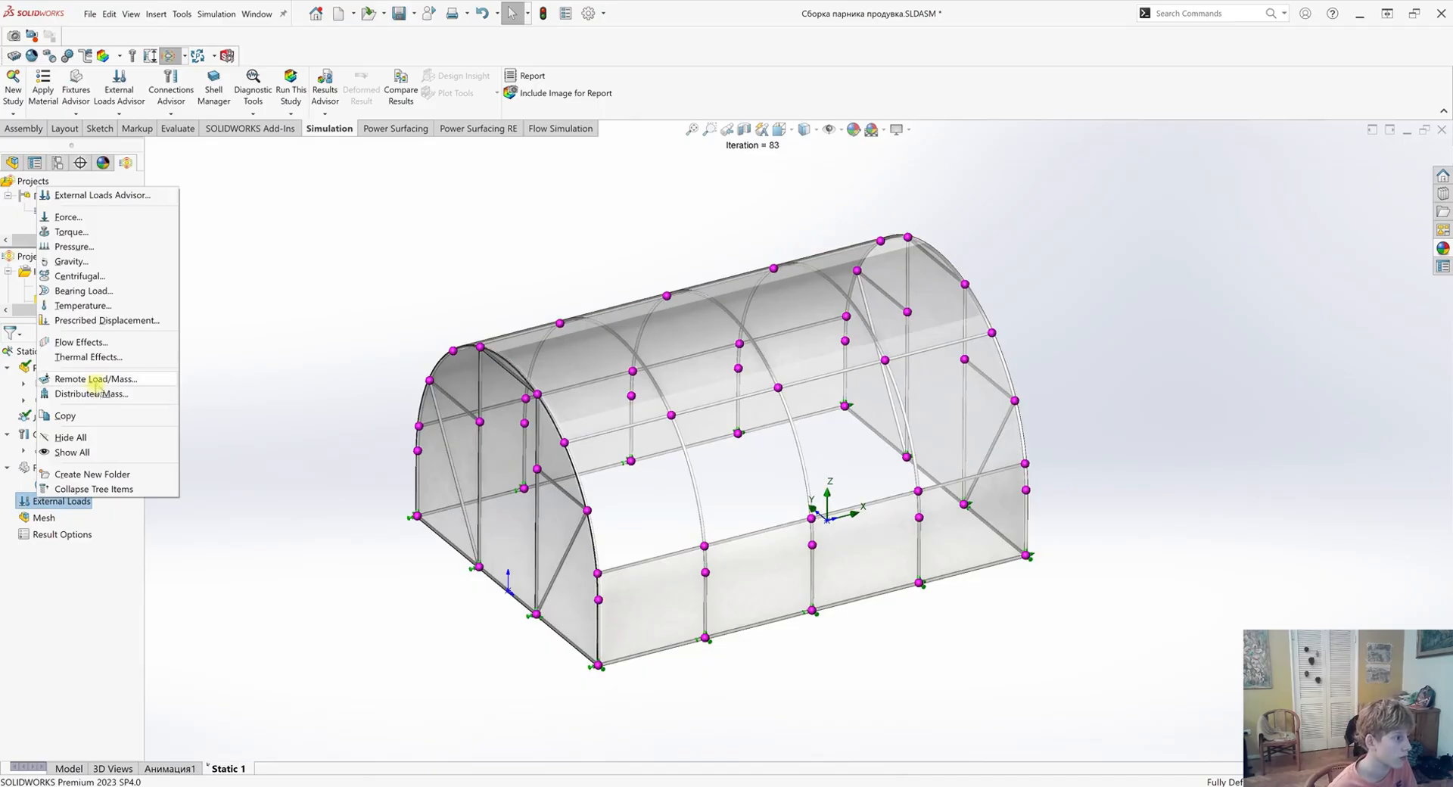
click(104, 346)
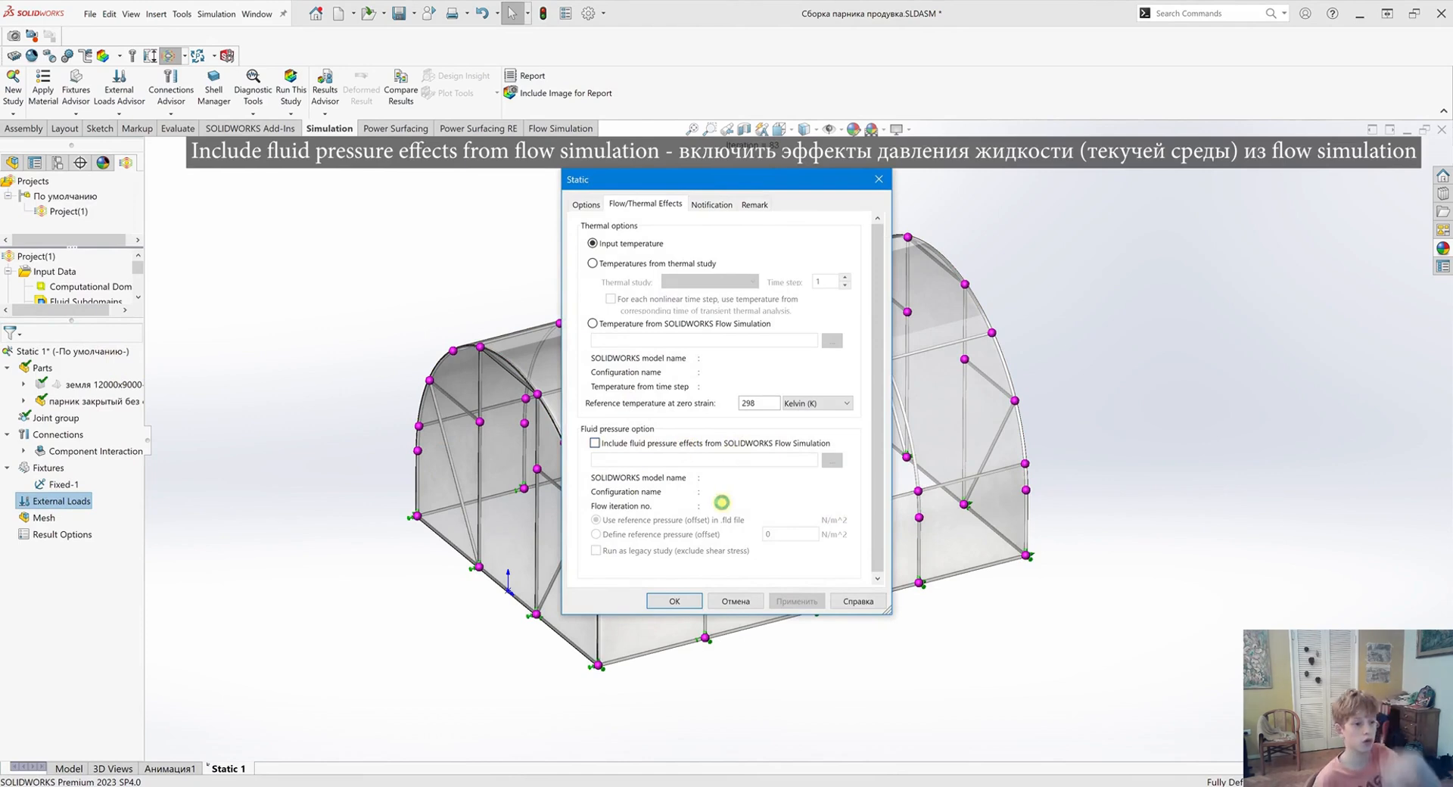
click(595, 443)
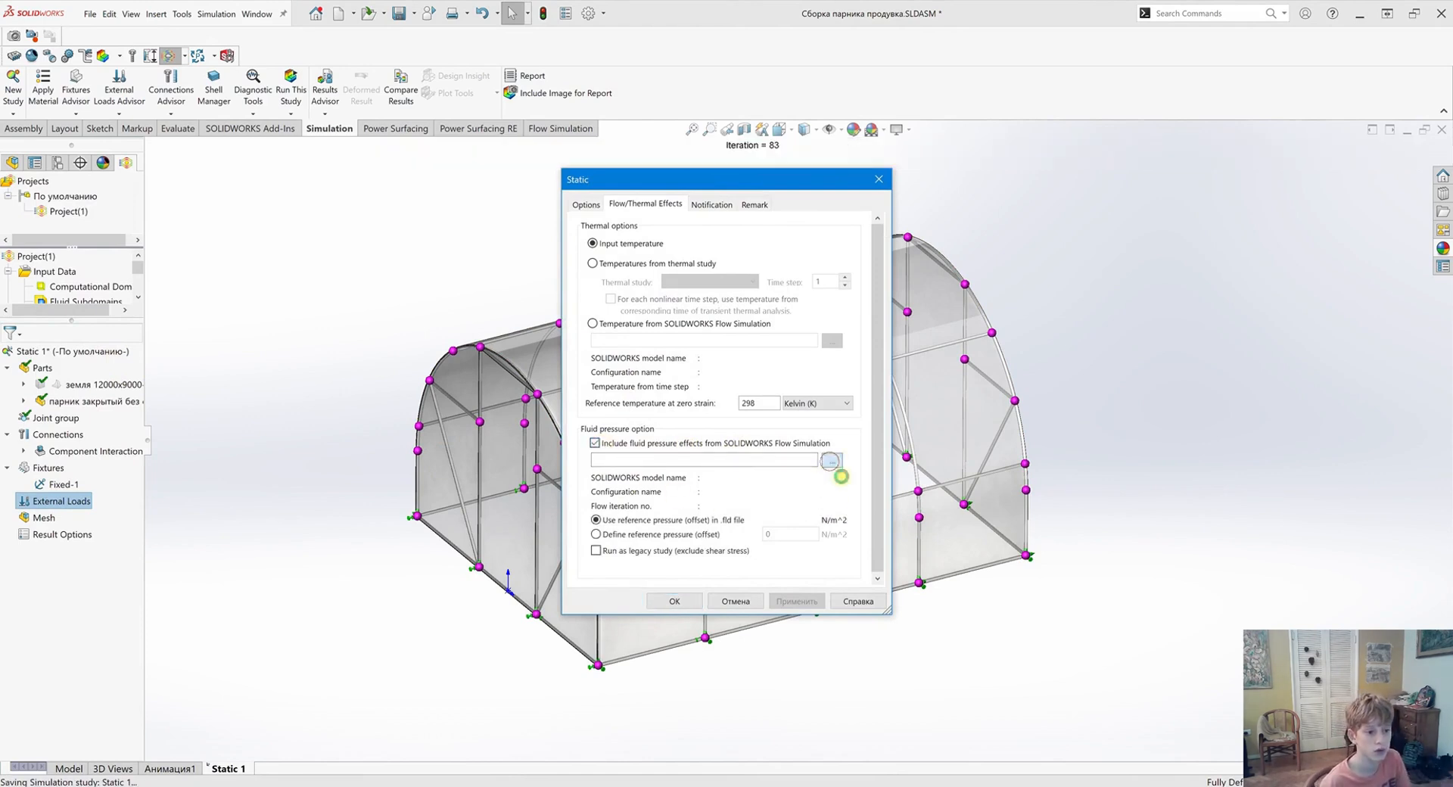
click(831, 460)
click(833, 362)
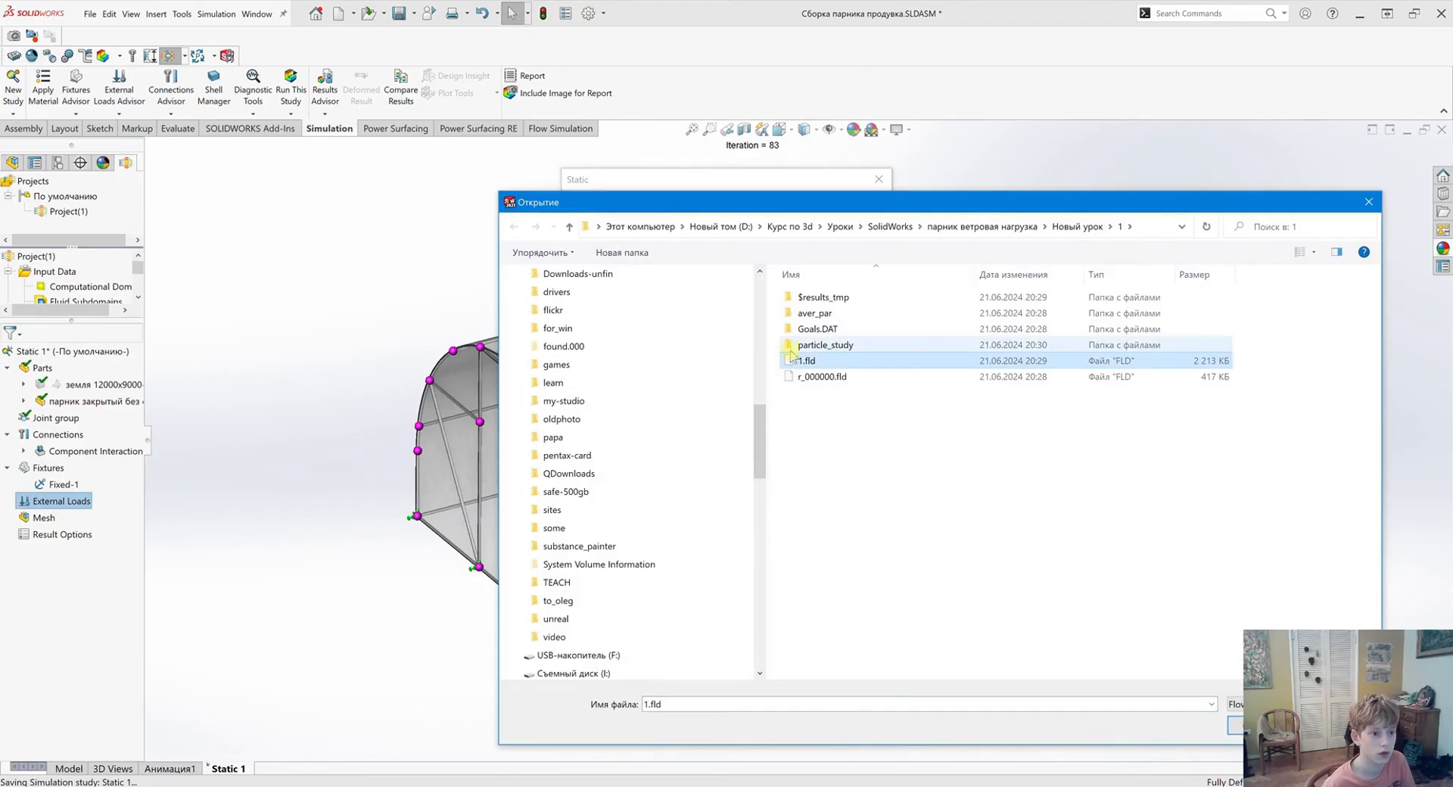
key(Return)
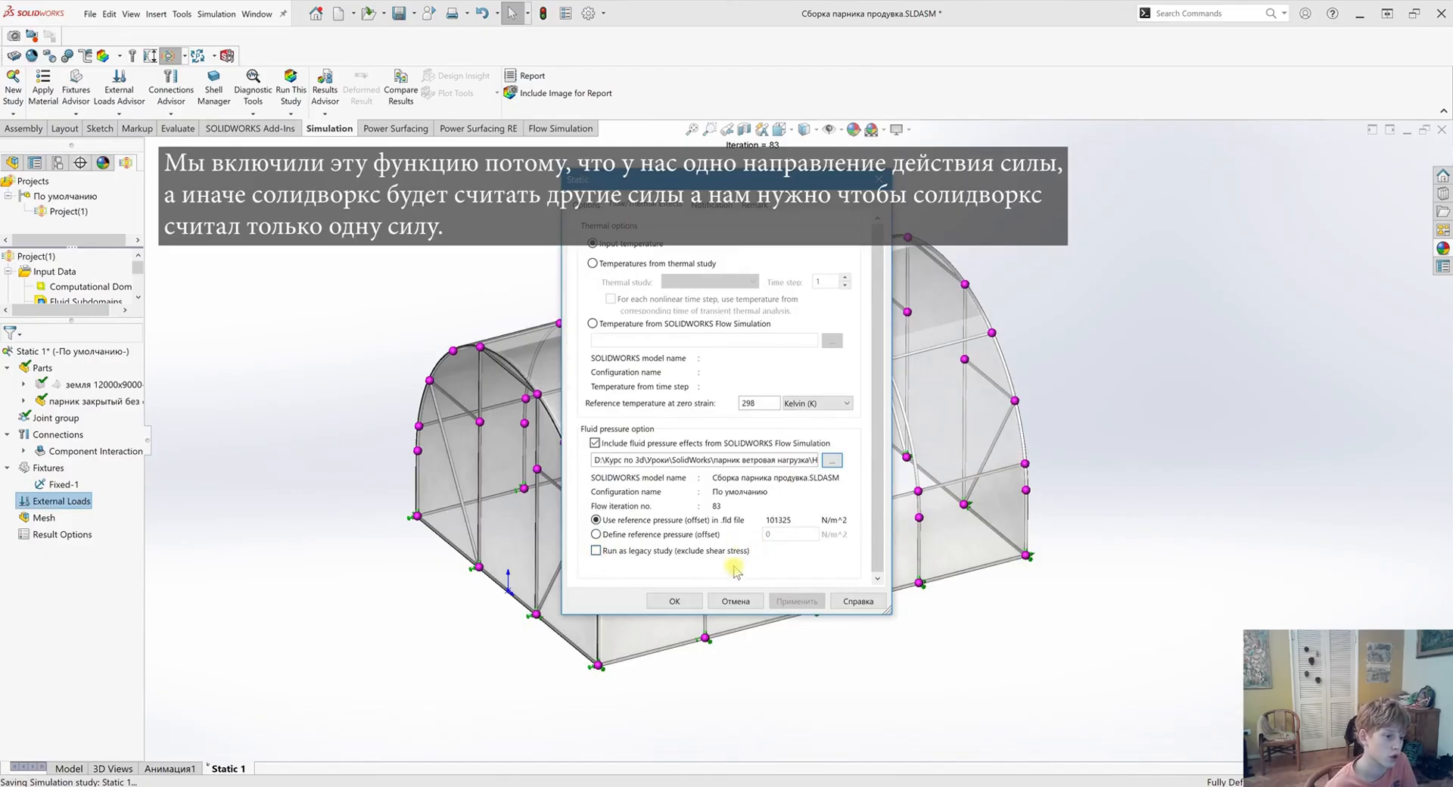
click(597, 552)
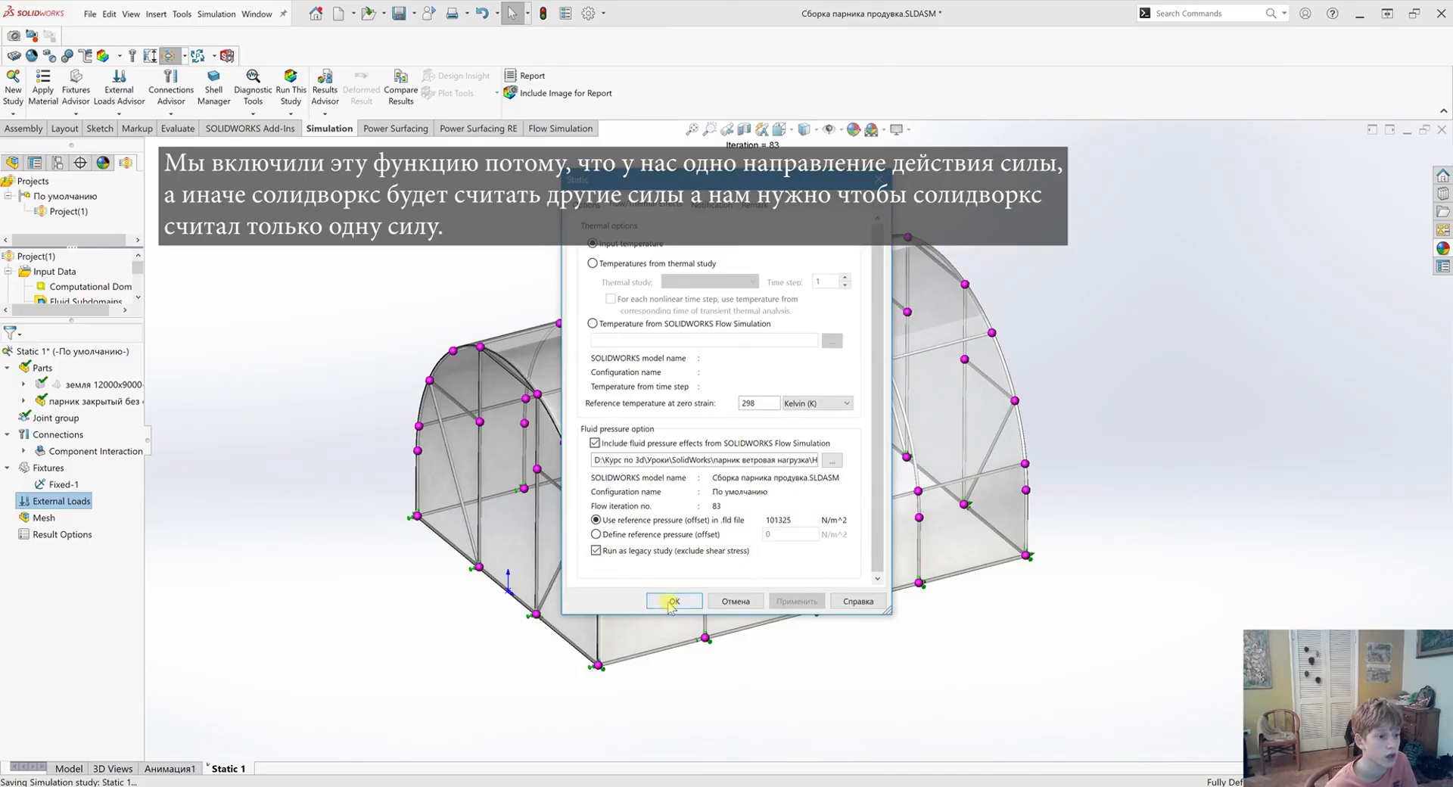
click(675, 602)
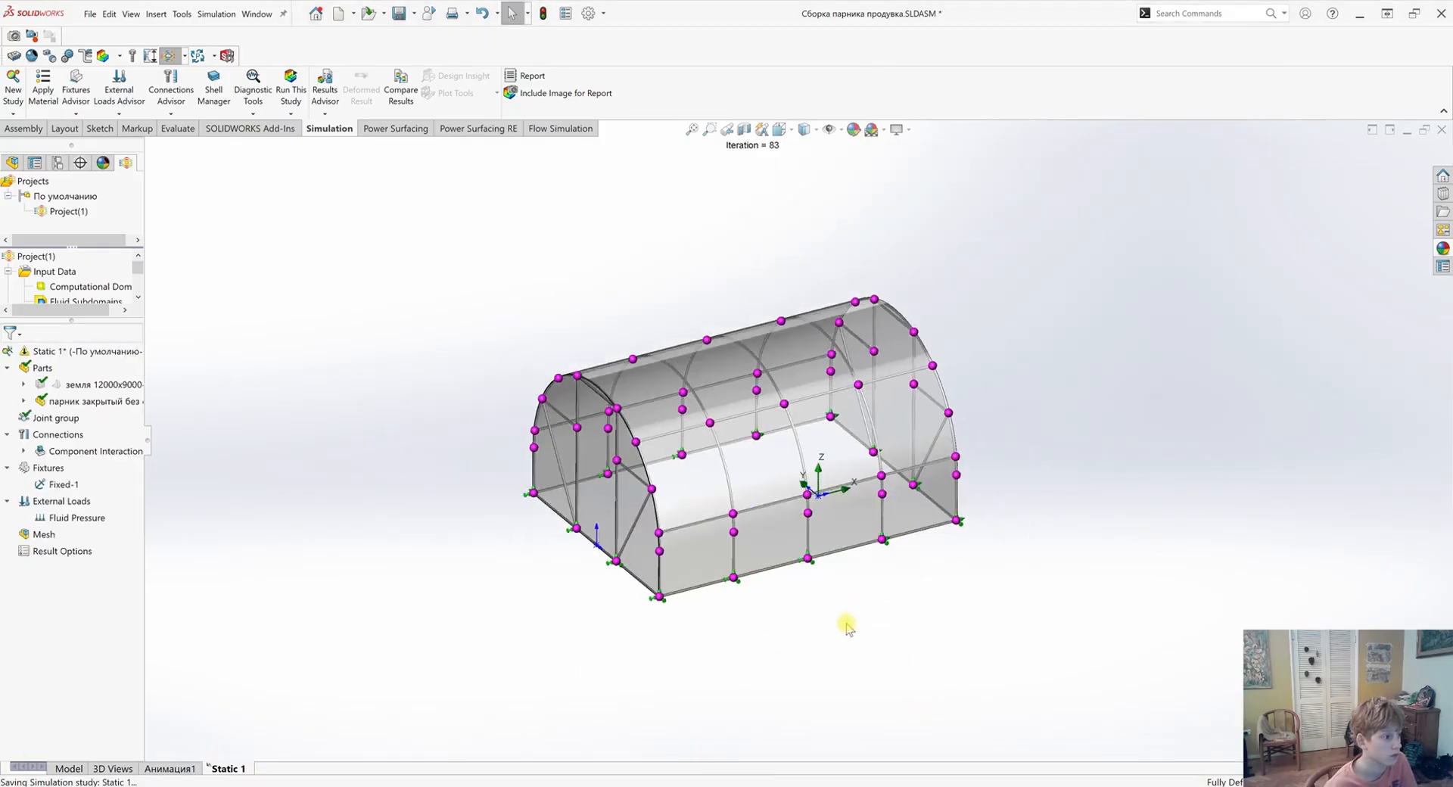
Add a gravity load of 9.81 m/s^2 normal to the Спереди plane, directed downward
right_click(46, 503)
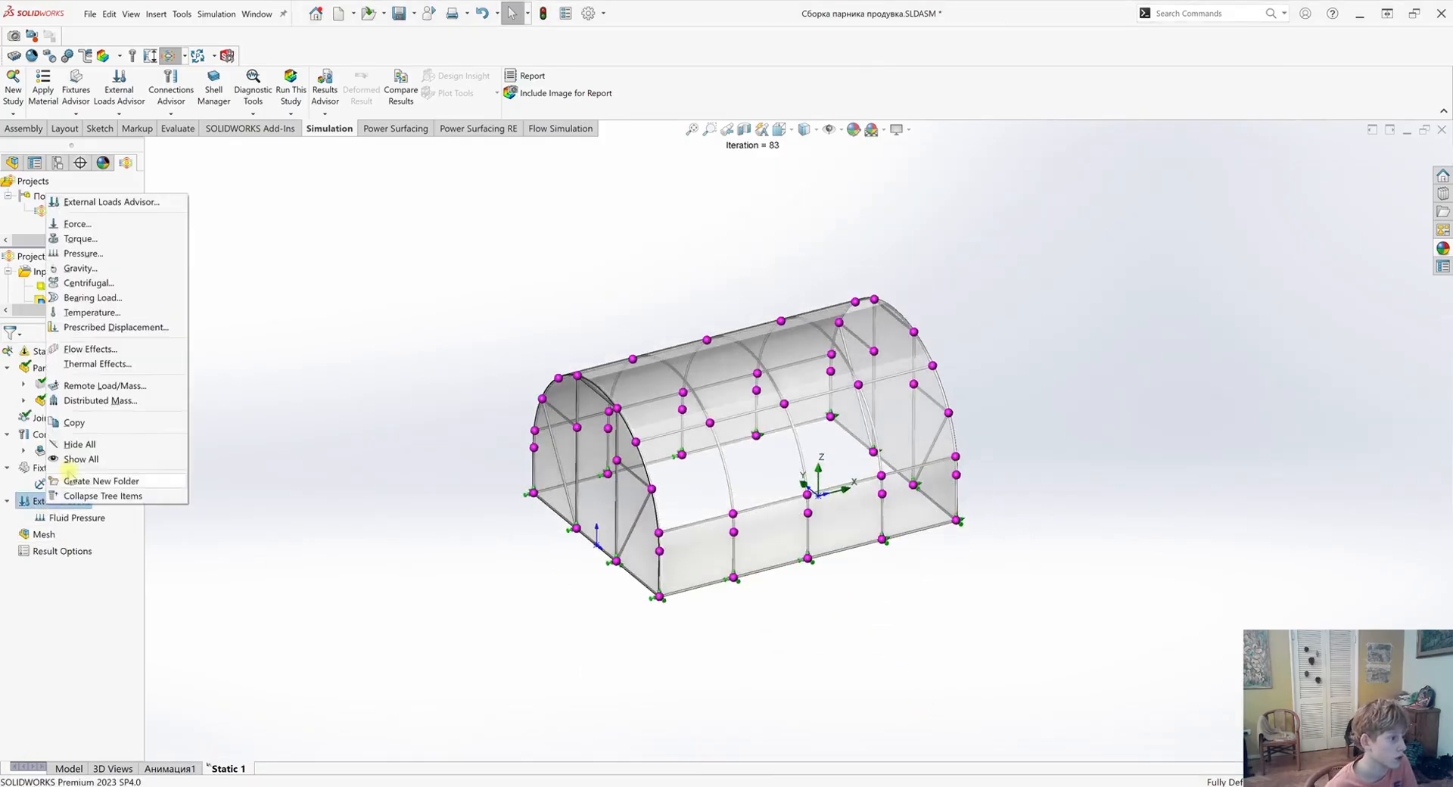
click(79, 268)
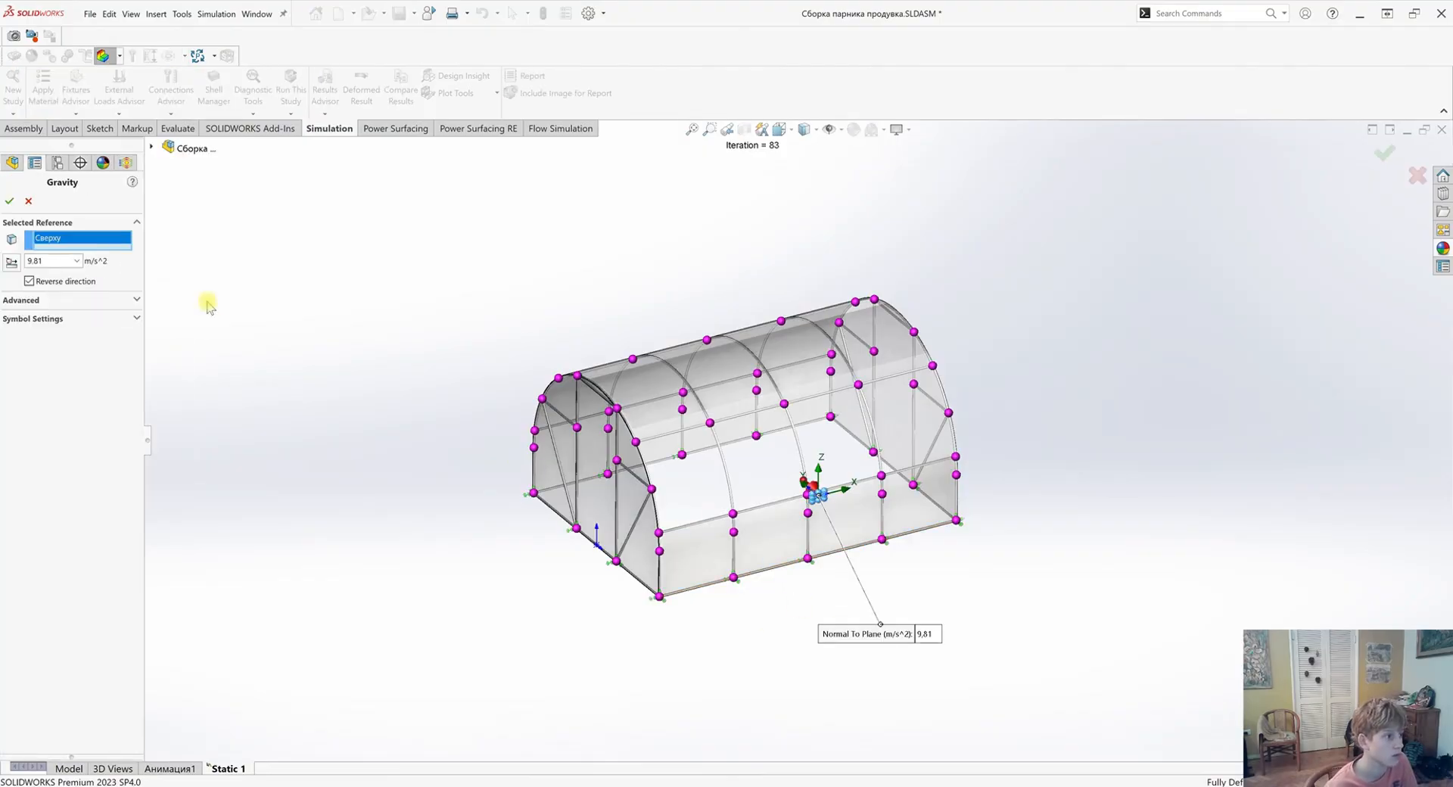
click(205, 235)
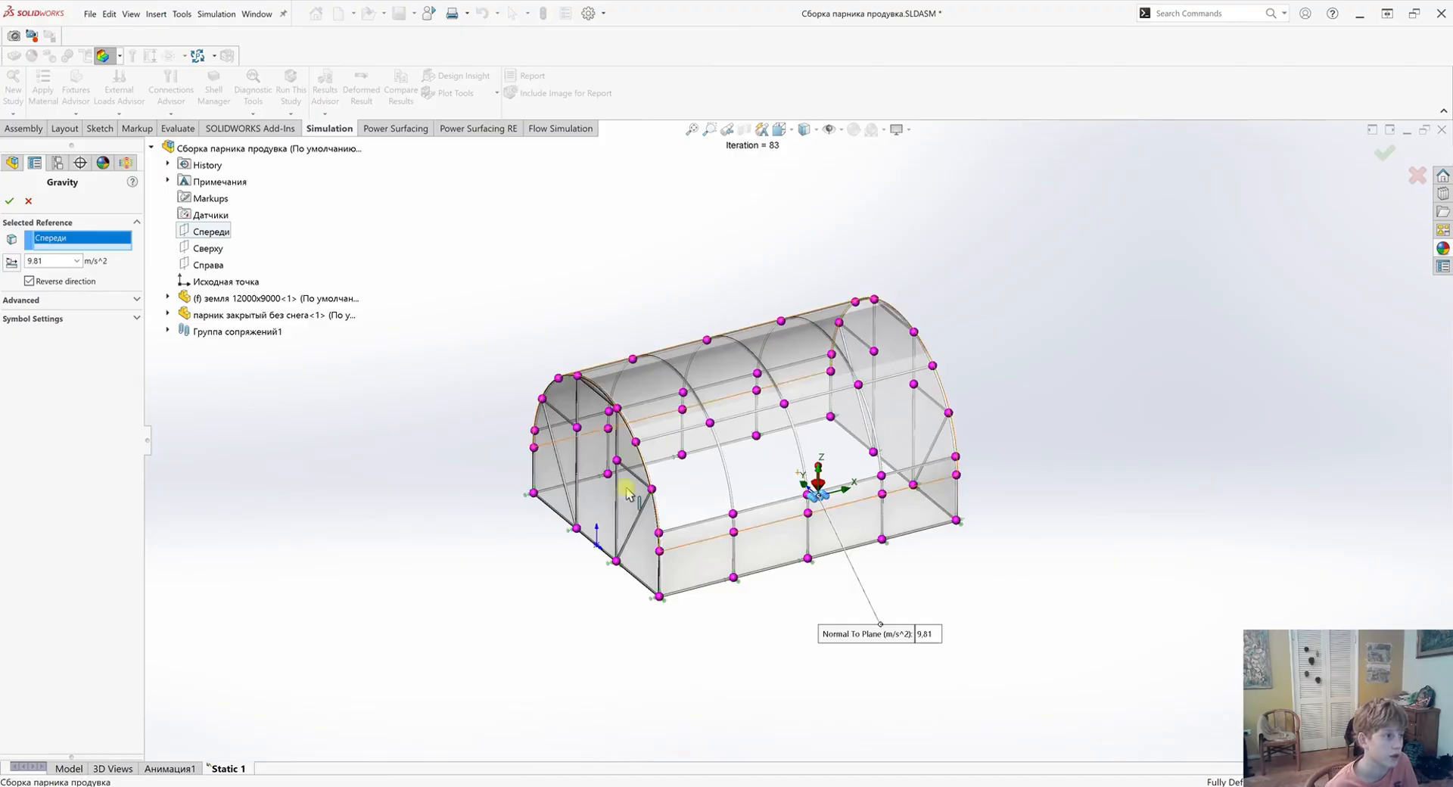
click(13, 200)
scroll(1025, 463, down, 1)
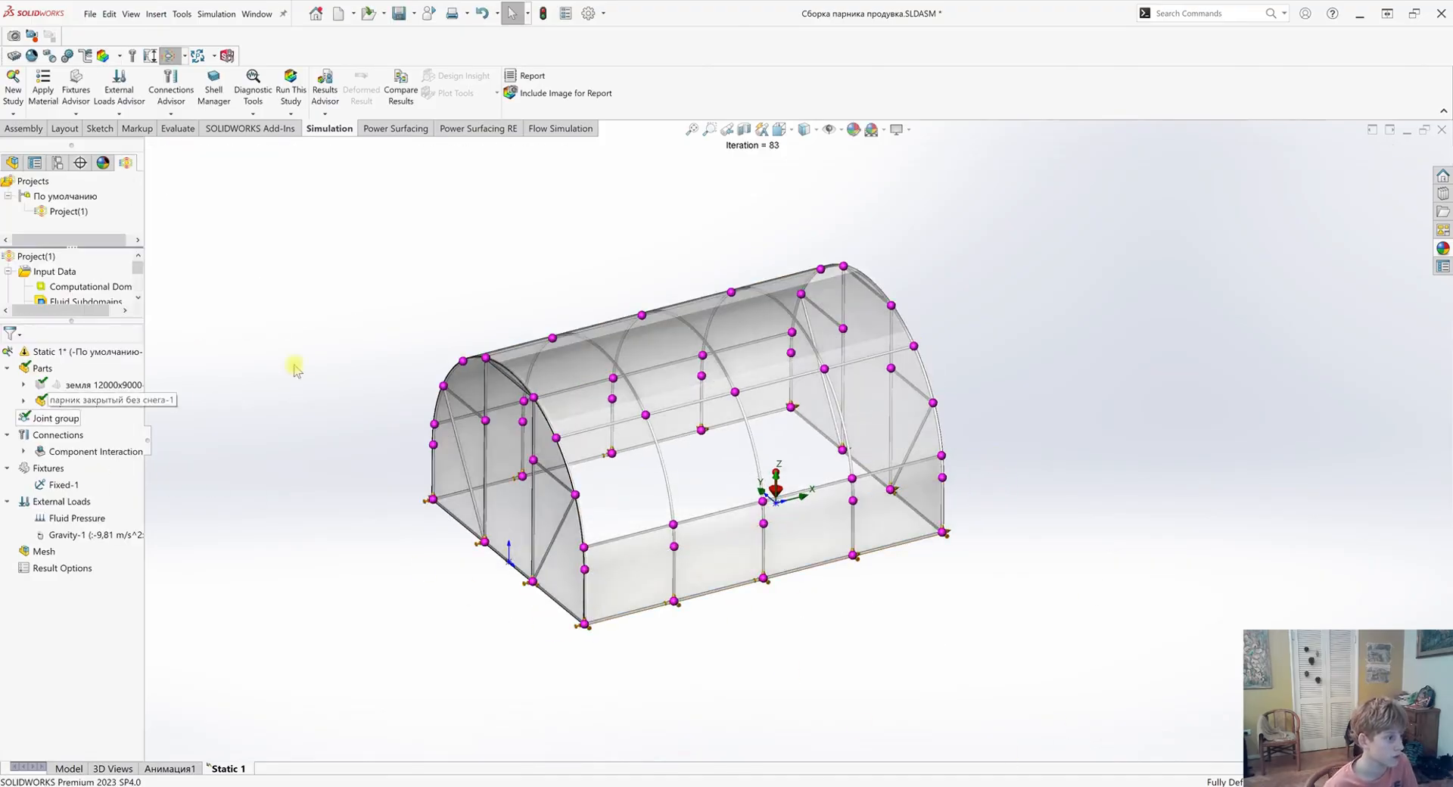
Run the static study and inspect the resulting displacement plot of the greenhouse from another angle
click(292, 86)
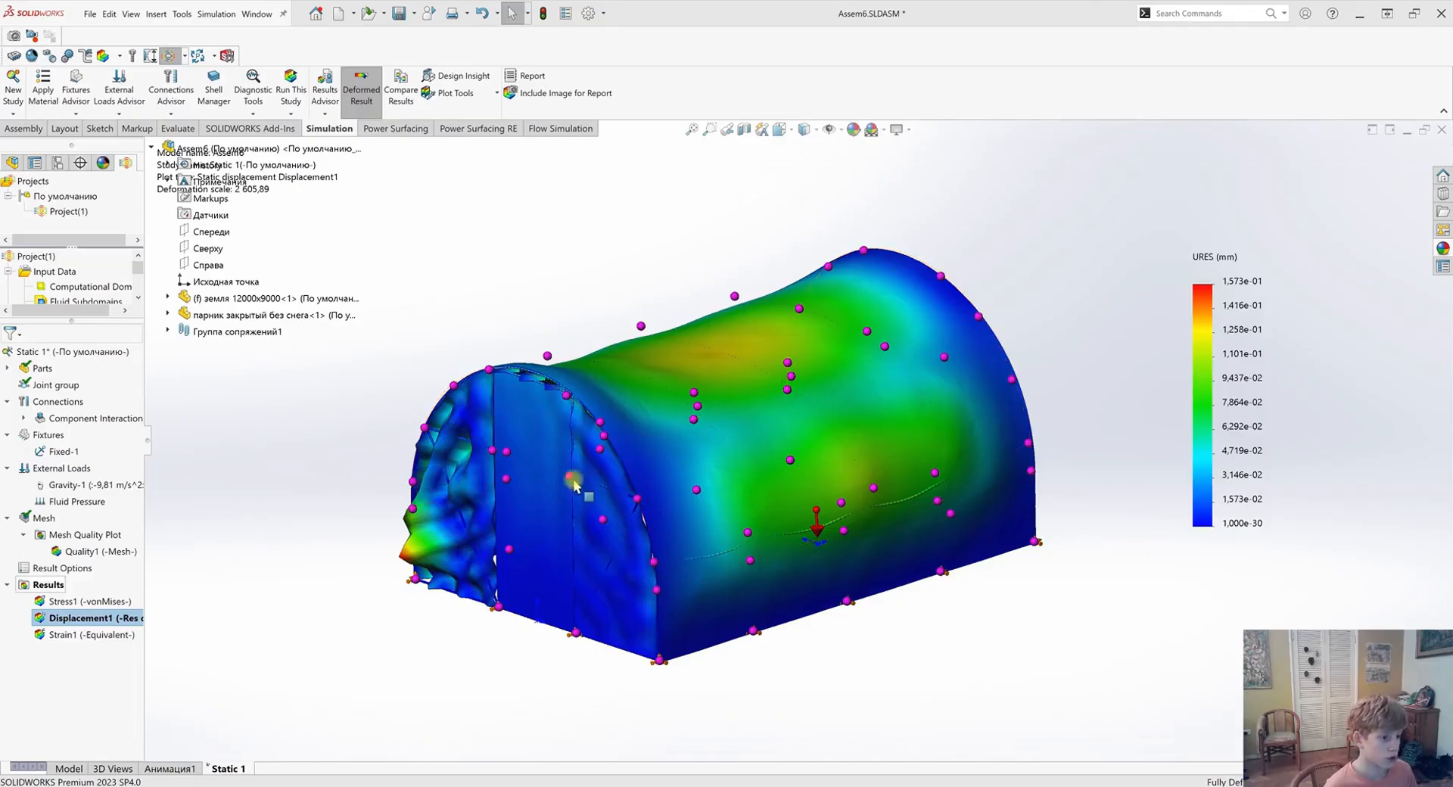
scroll(576, 483, up, 1)
middle_drag(606, 482, 651, 501)
scroll(643, 507, up, 2)
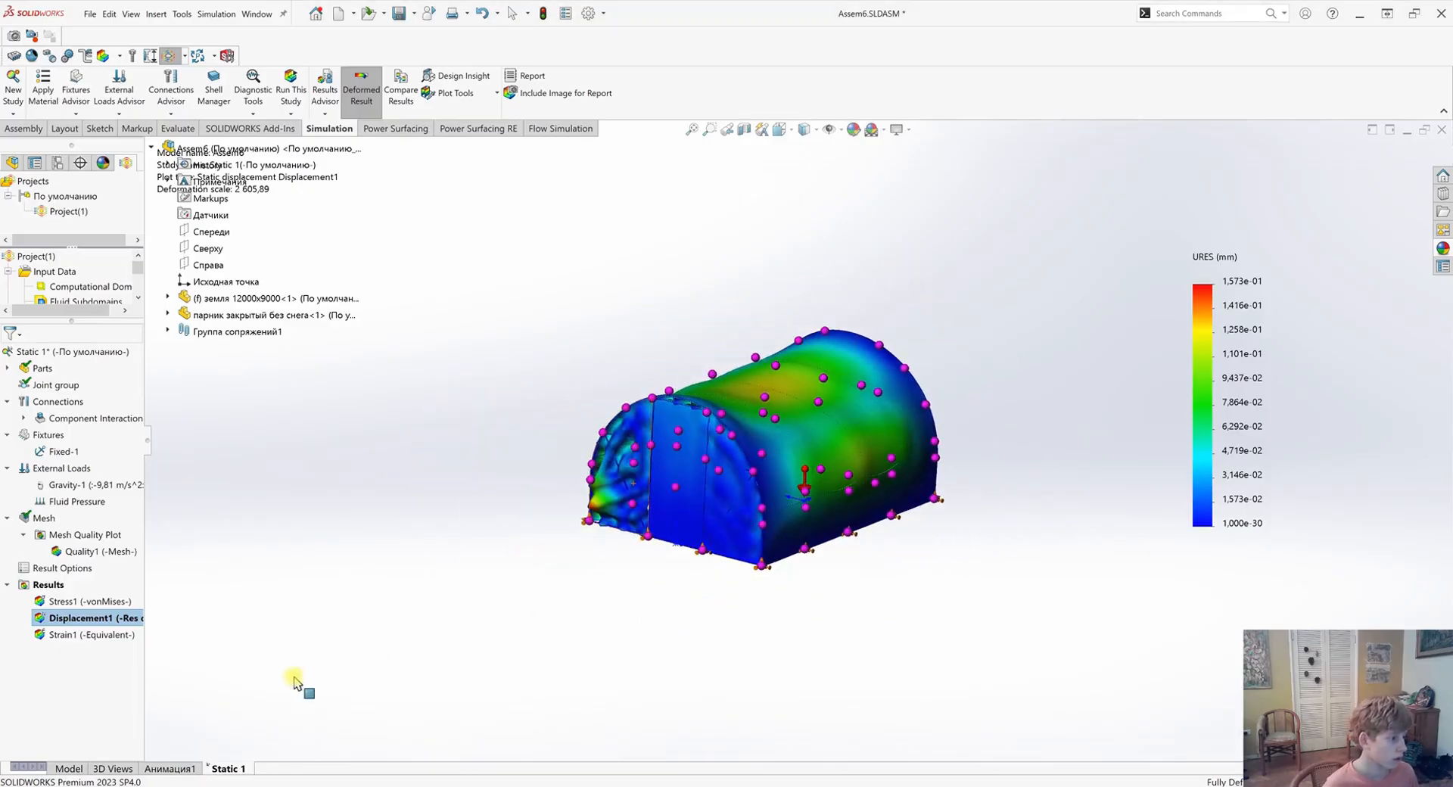
Edit the displacement plot to show the deformed shape at True scale and use the floating number format
right_click(68, 618)
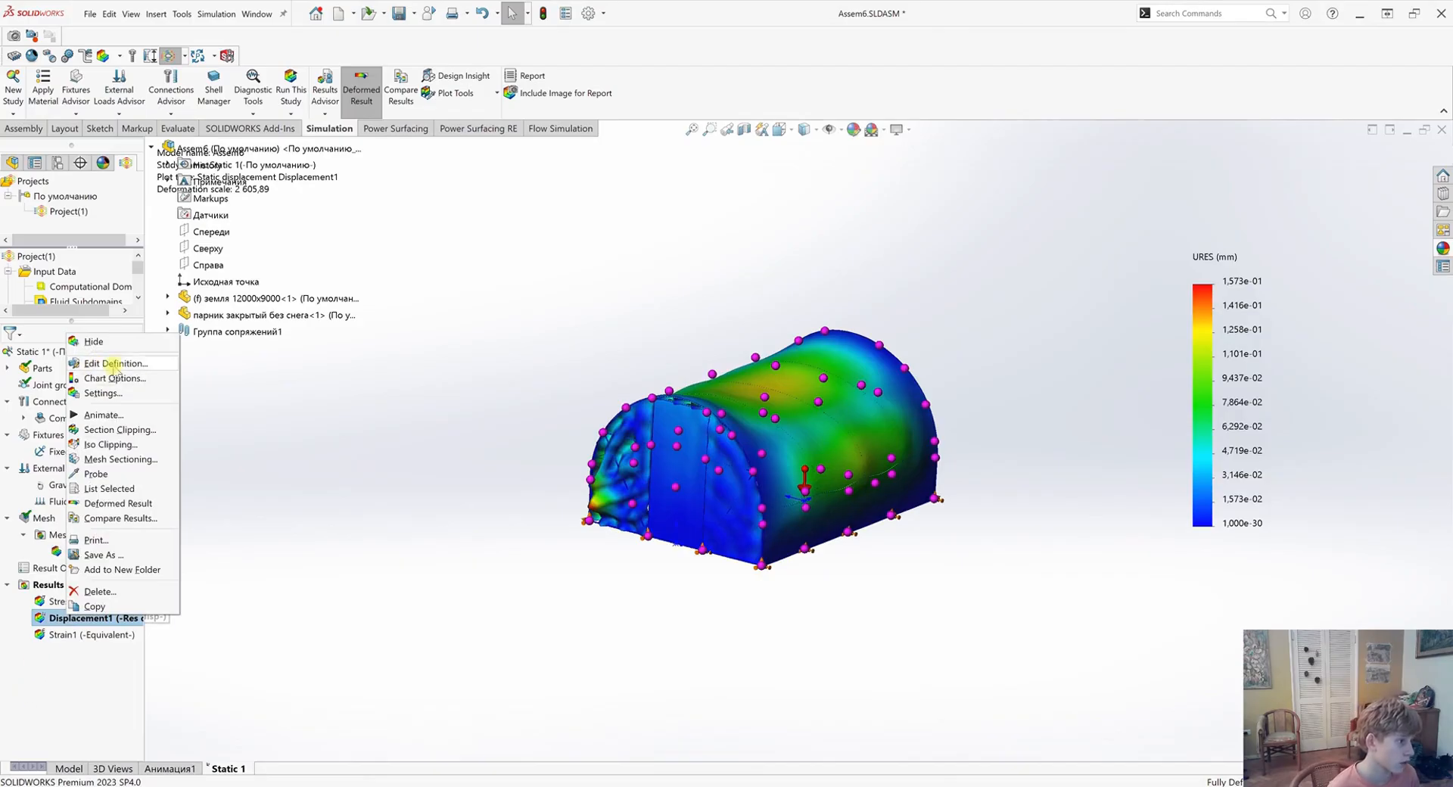
click(227, 382)
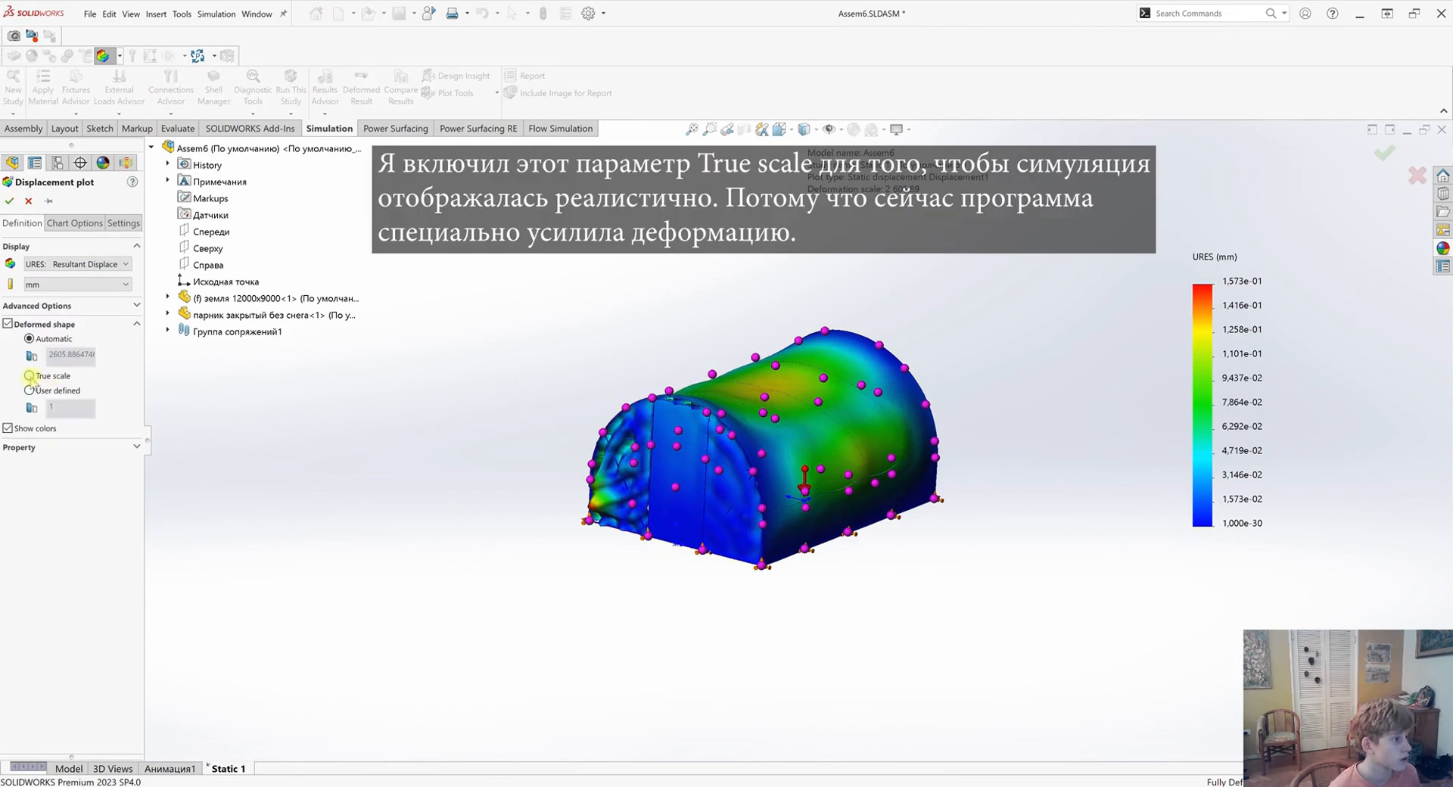
click(75, 224)
click(64, 573)
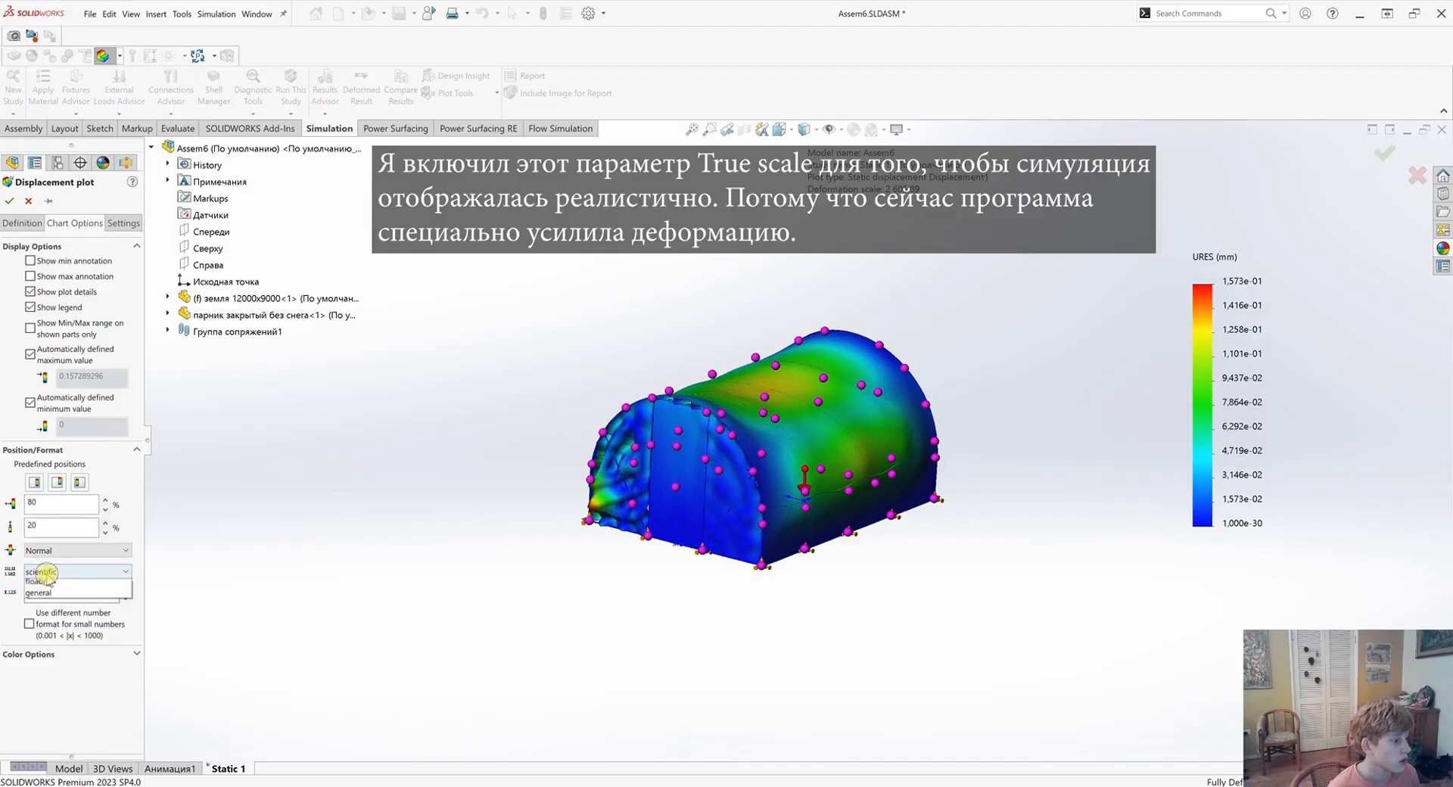
click(69, 596)
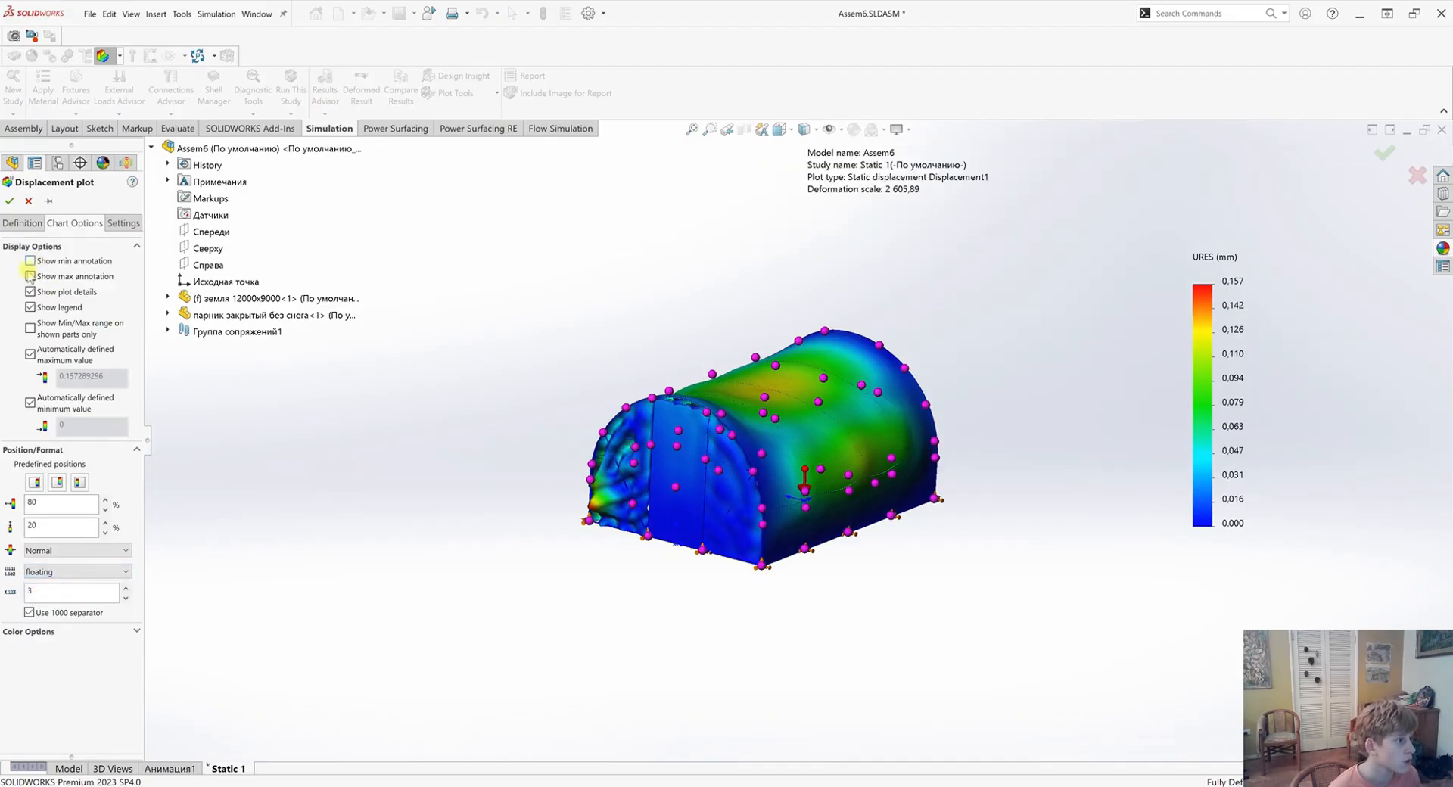
Show the max annotation on the displacement plot and place its label clear of the greenhouse
click(30, 276)
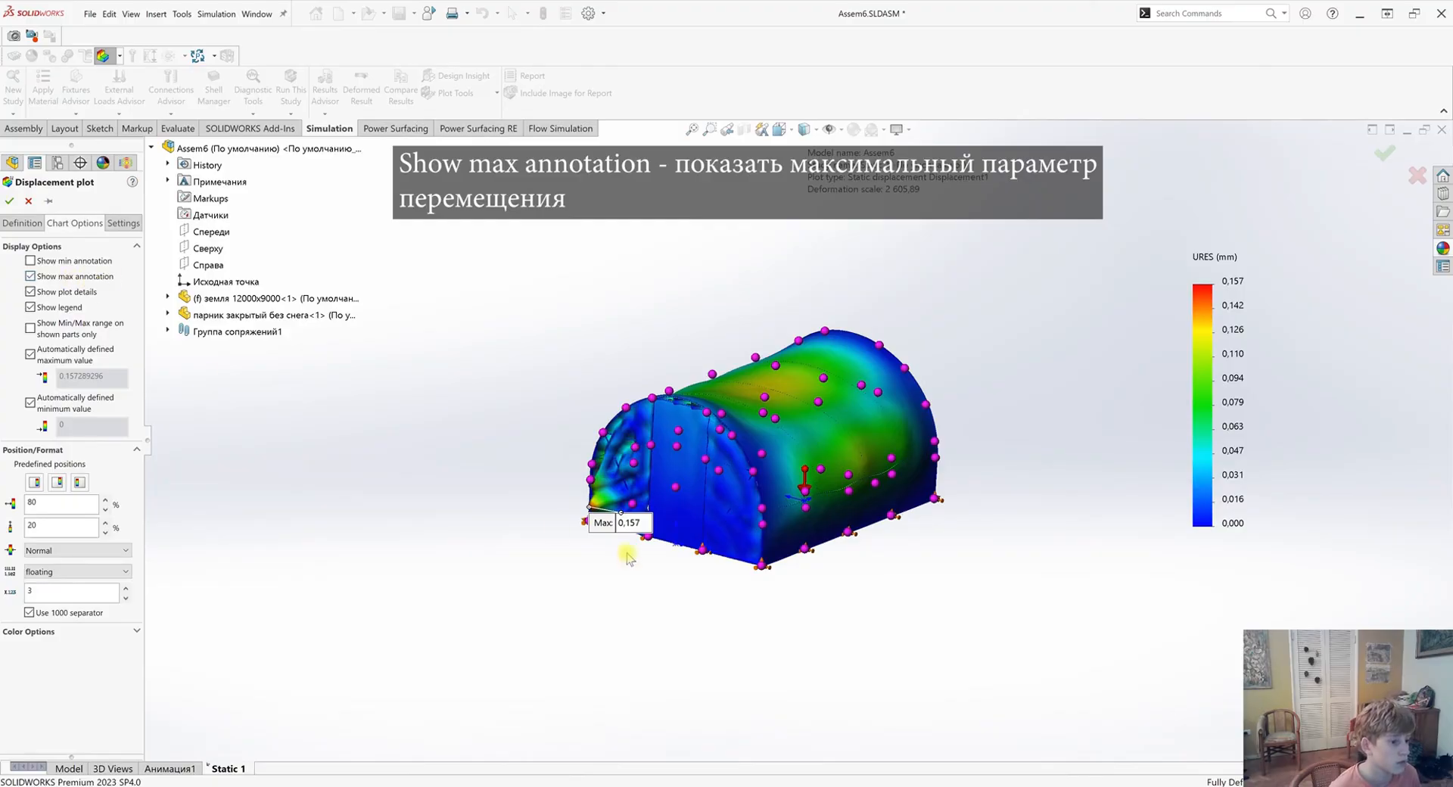
drag(615, 528, 445, 534)
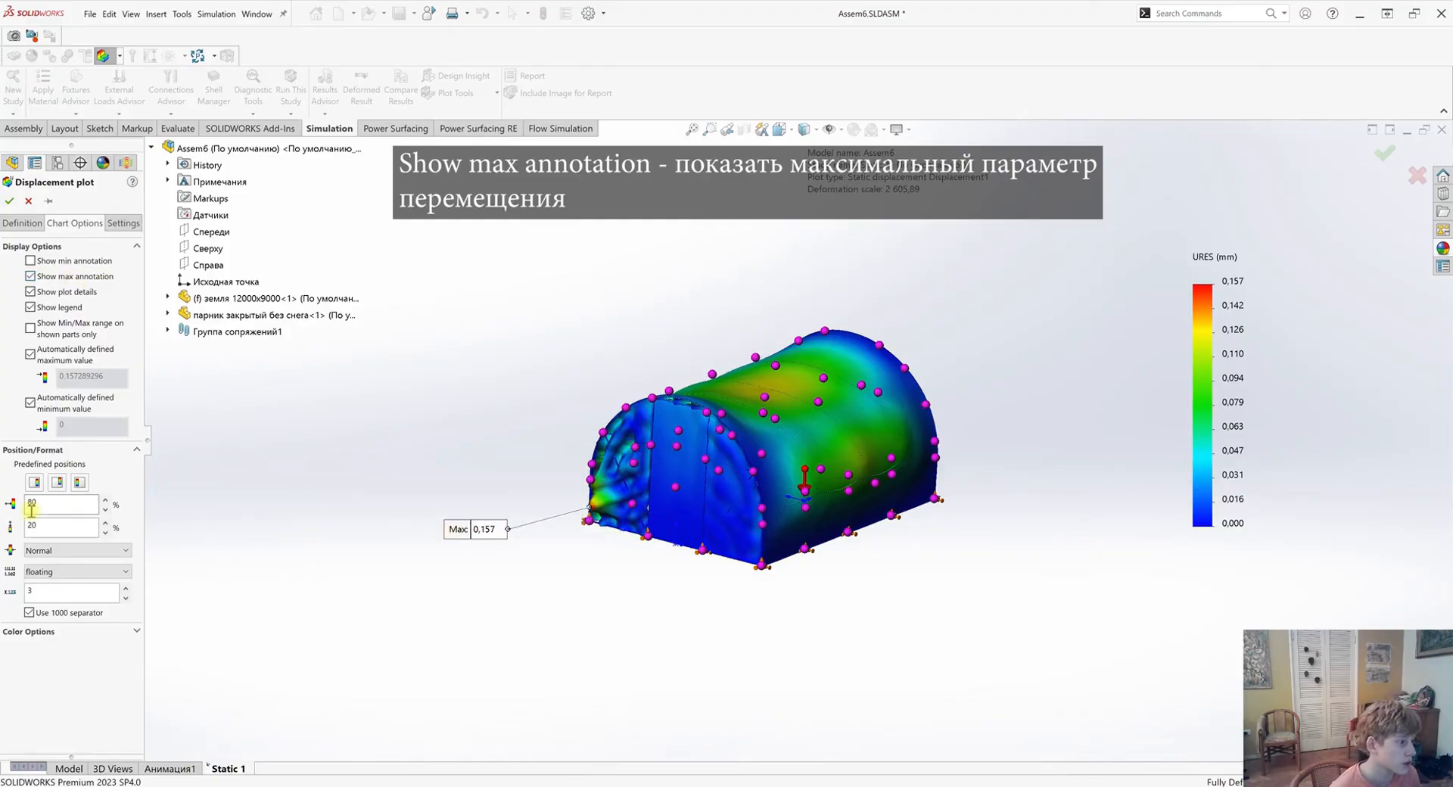
click(10, 206)
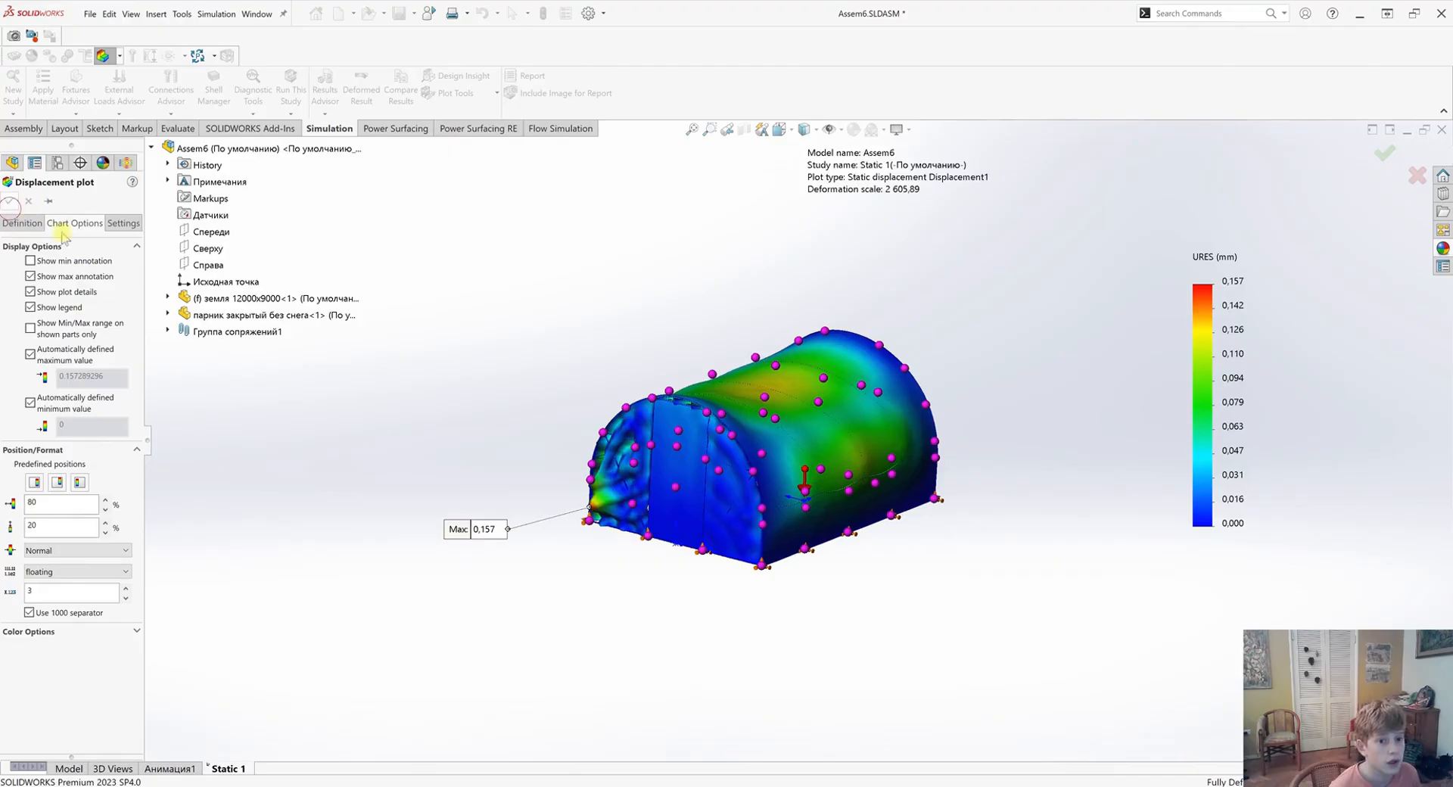
Examine the true-scale displacement plot from several angles, including a close look at the maximum displacement on the front wall
scroll(640, 464, down, 3)
middle_drag(649, 463, 607, 446)
scroll(608, 446, up, 2)
scroll(607, 446, down, 3)
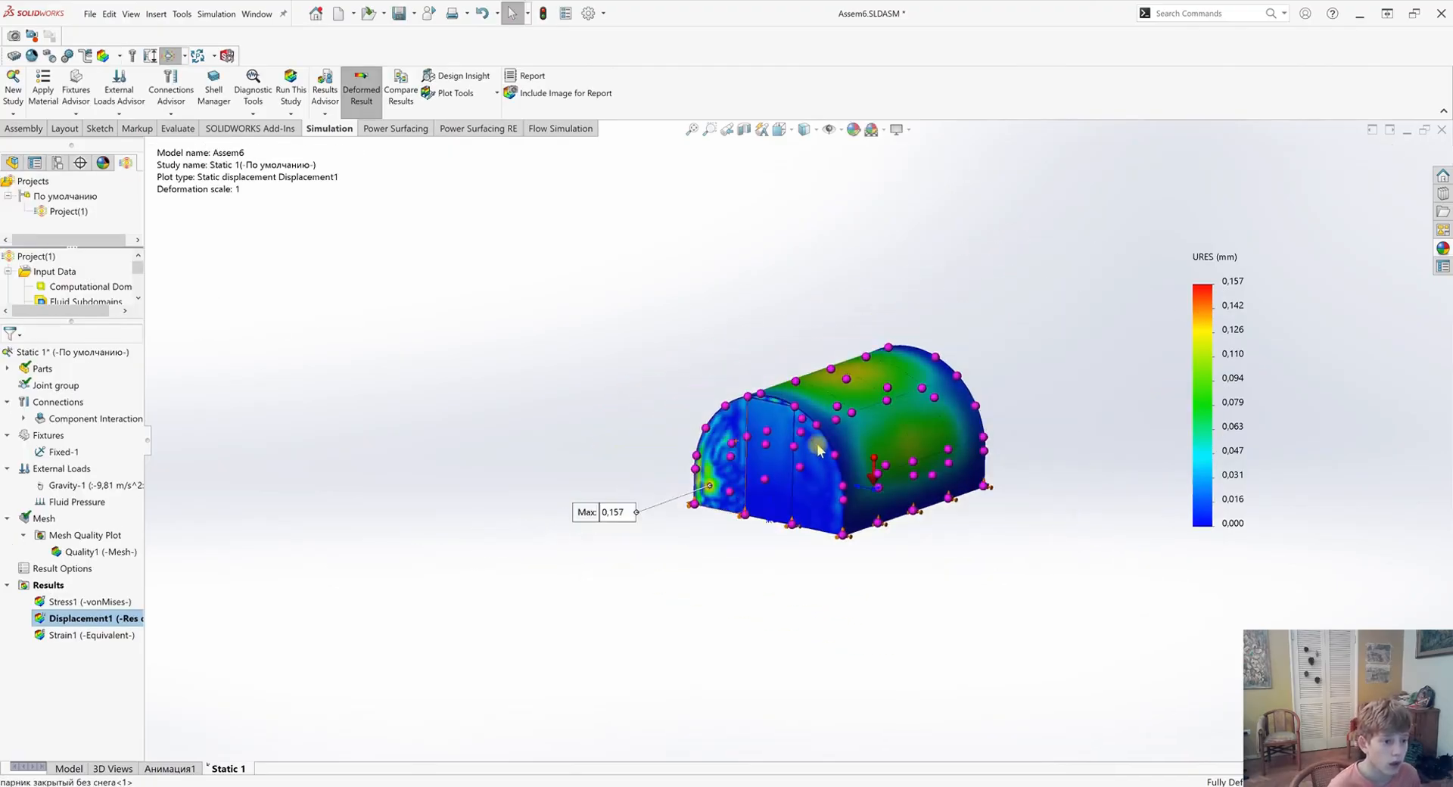
scroll(635, 514, down, 3)
scroll(646, 522, up, 3)
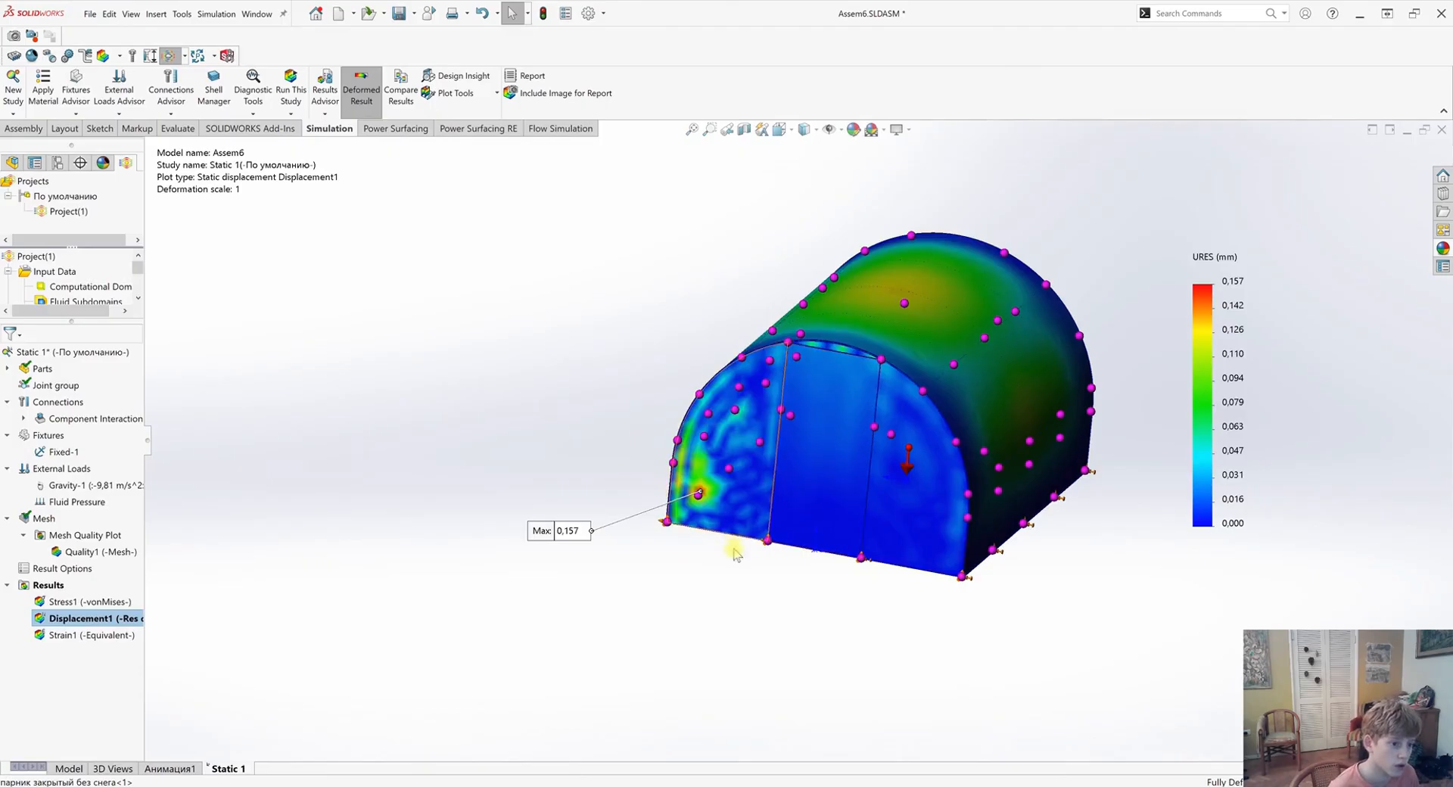
middle_drag(867, 392, 561, 433)
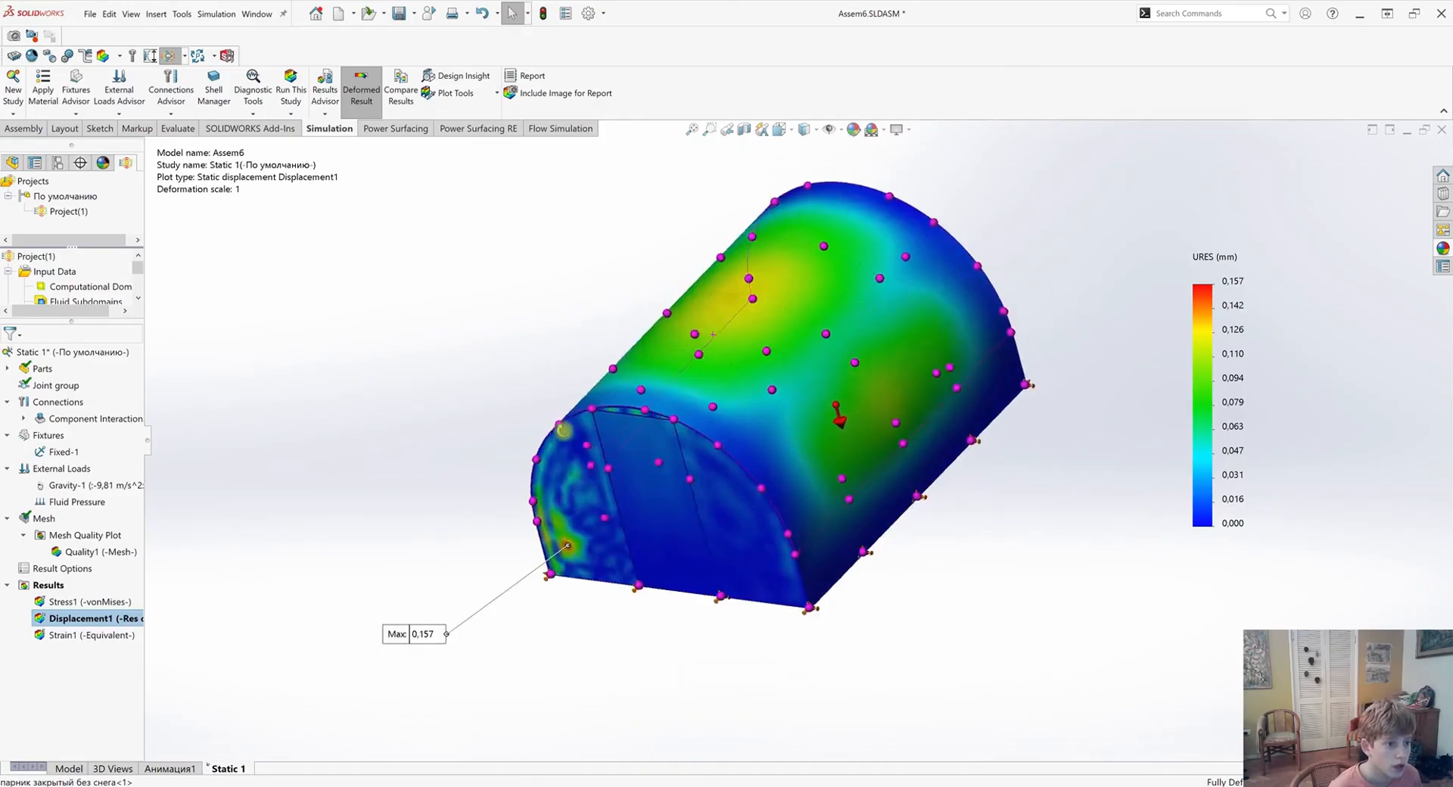
scroll(738, 386, down, 4)
middle_drag(740, 388, 883, 316)
scroll(770, 452, up, 5)
scroll(930, 523, down, 4)
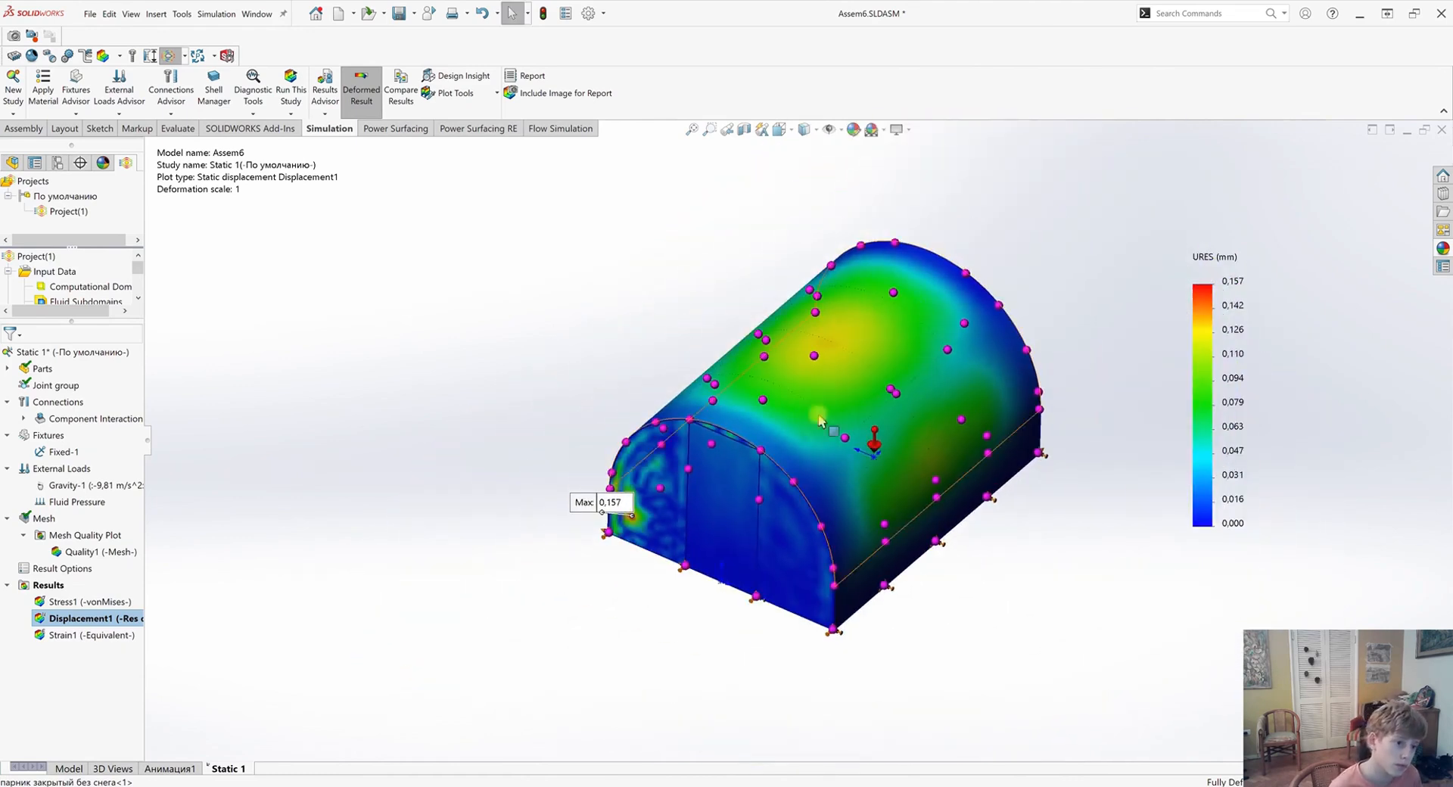
scroll(681, 504, down, 5)
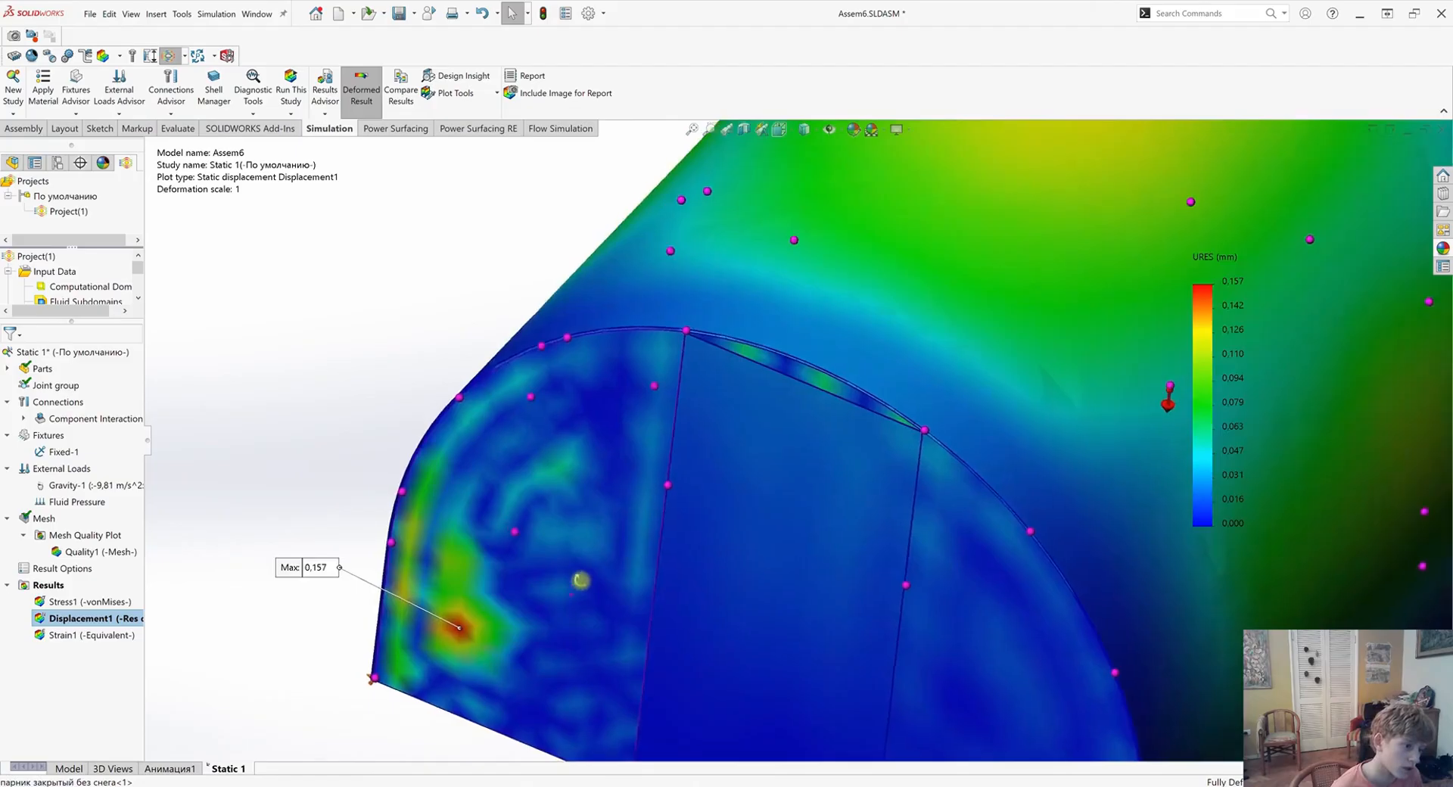
scroll(557, 567, up, 2)
scroll(811, 462, up, 3)
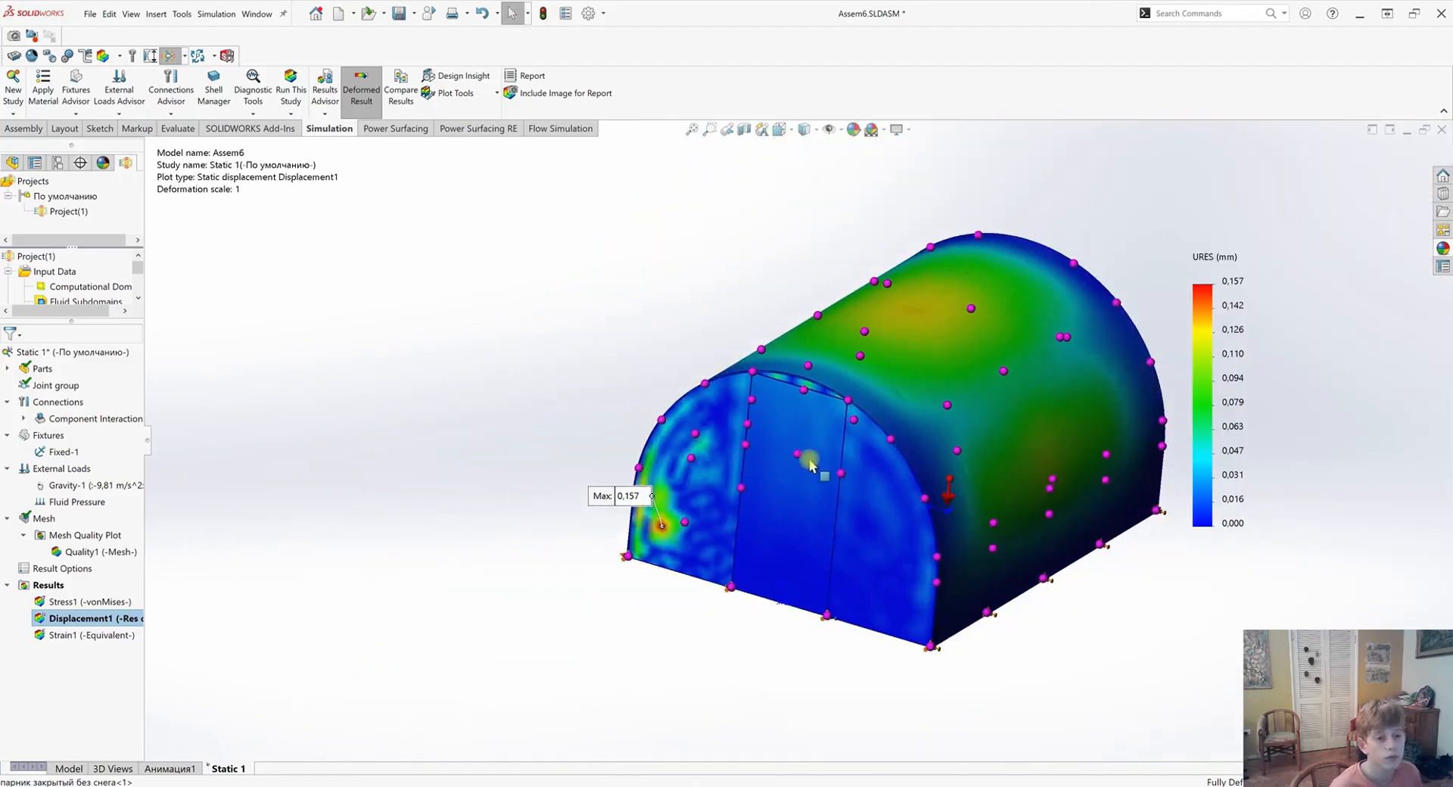
scroll(1001, 435, up, 2)
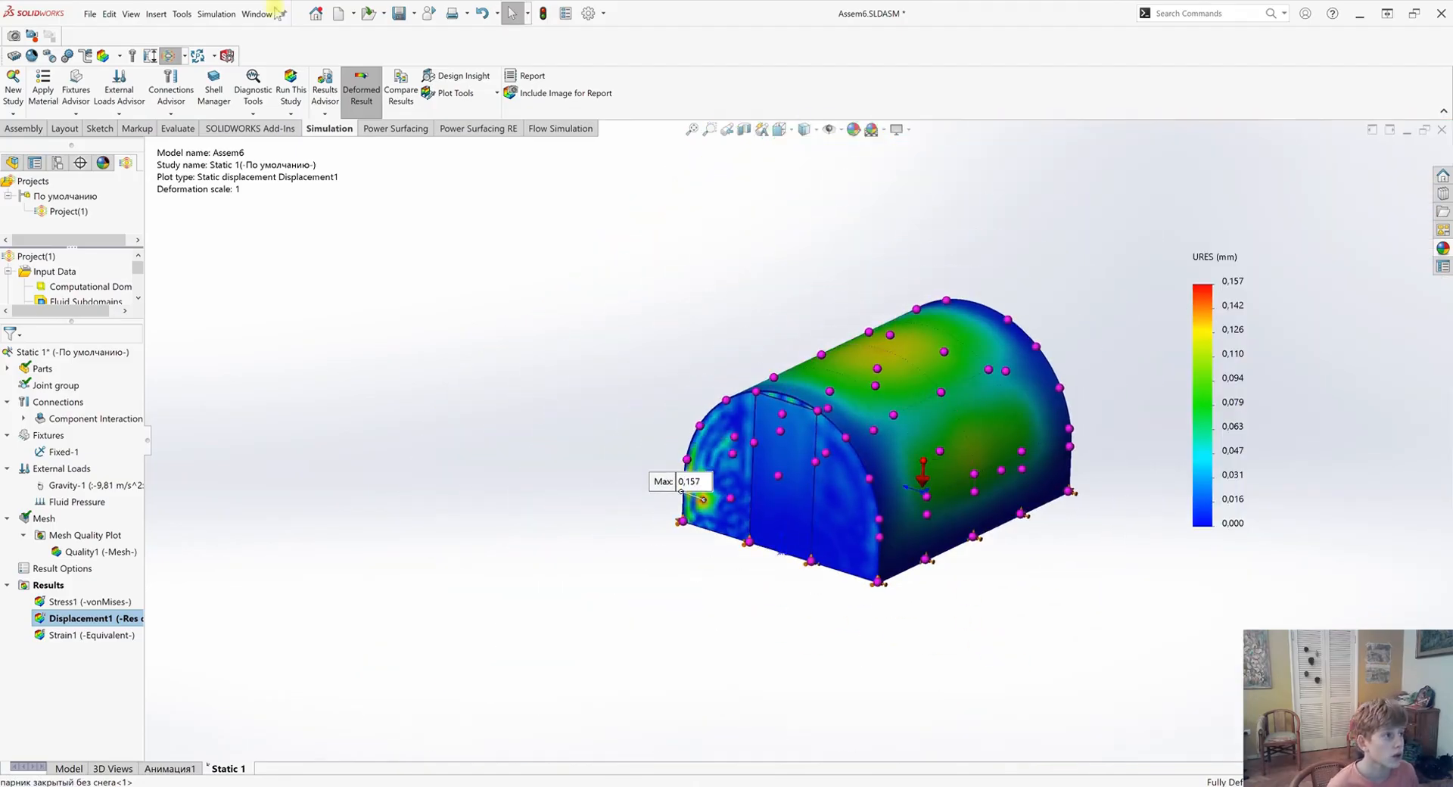
Save the assembly under the new name Сборка парника продувка.SLDASM without overwriting Assem6.SLDASM
click(92, 15)
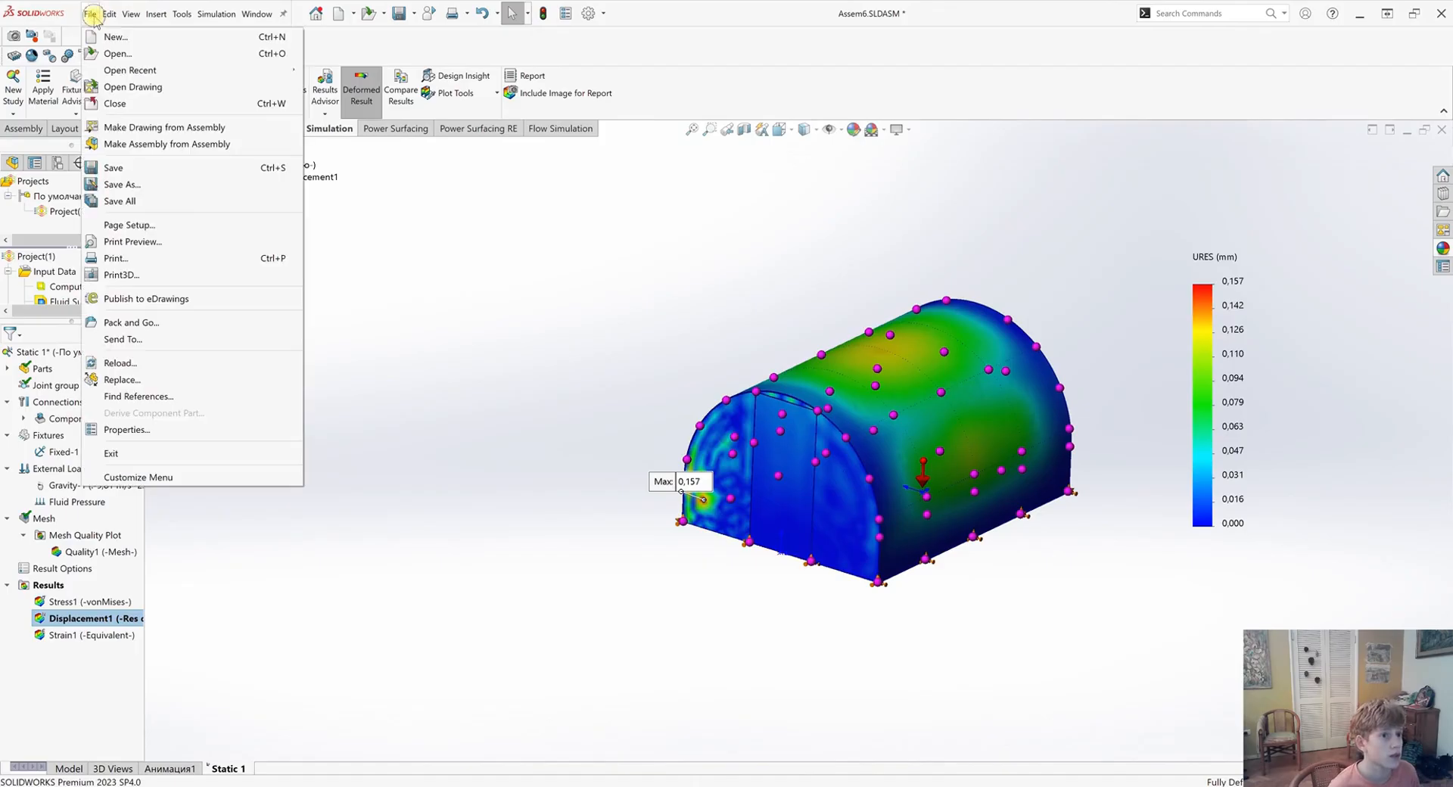
click(125, 184)
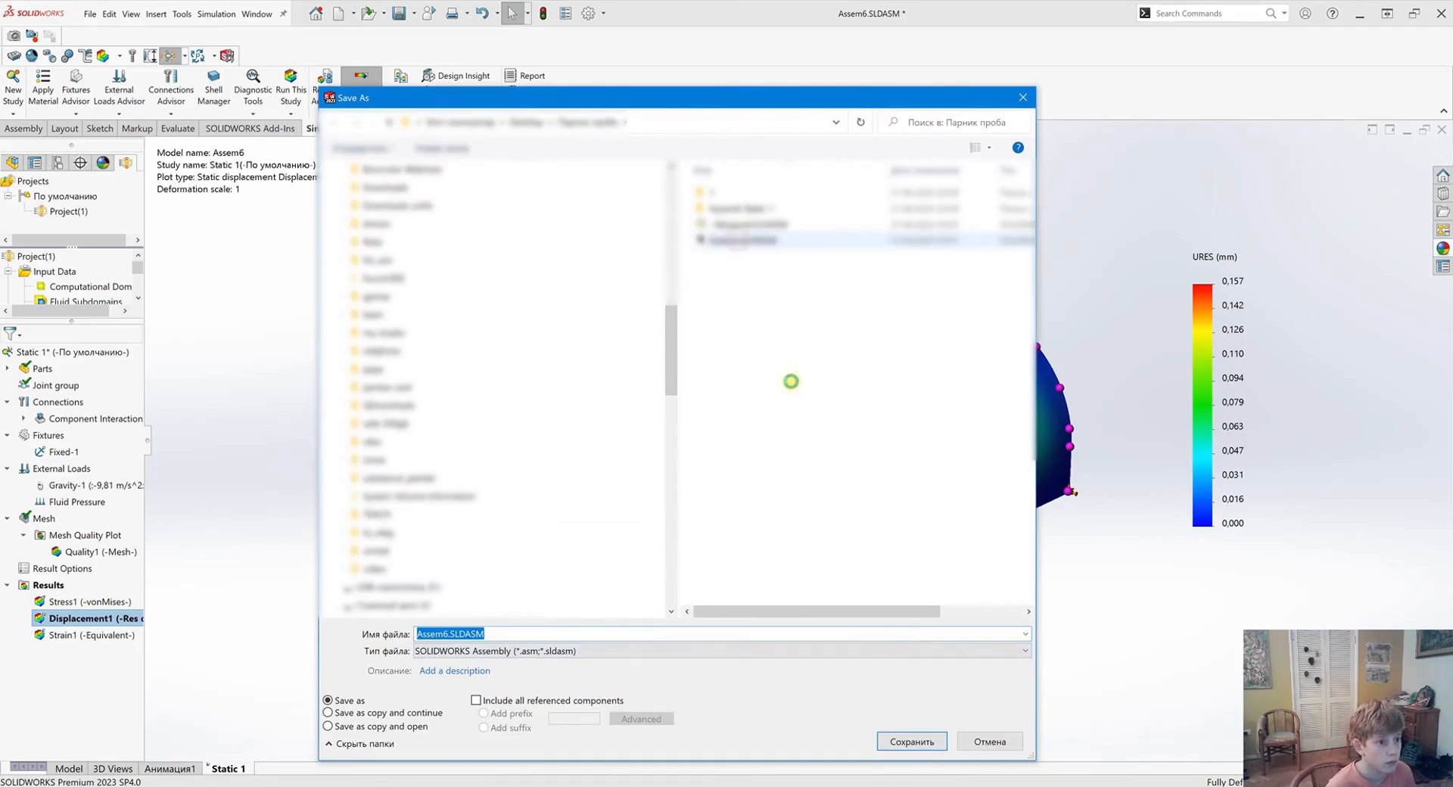
click(912, 741)
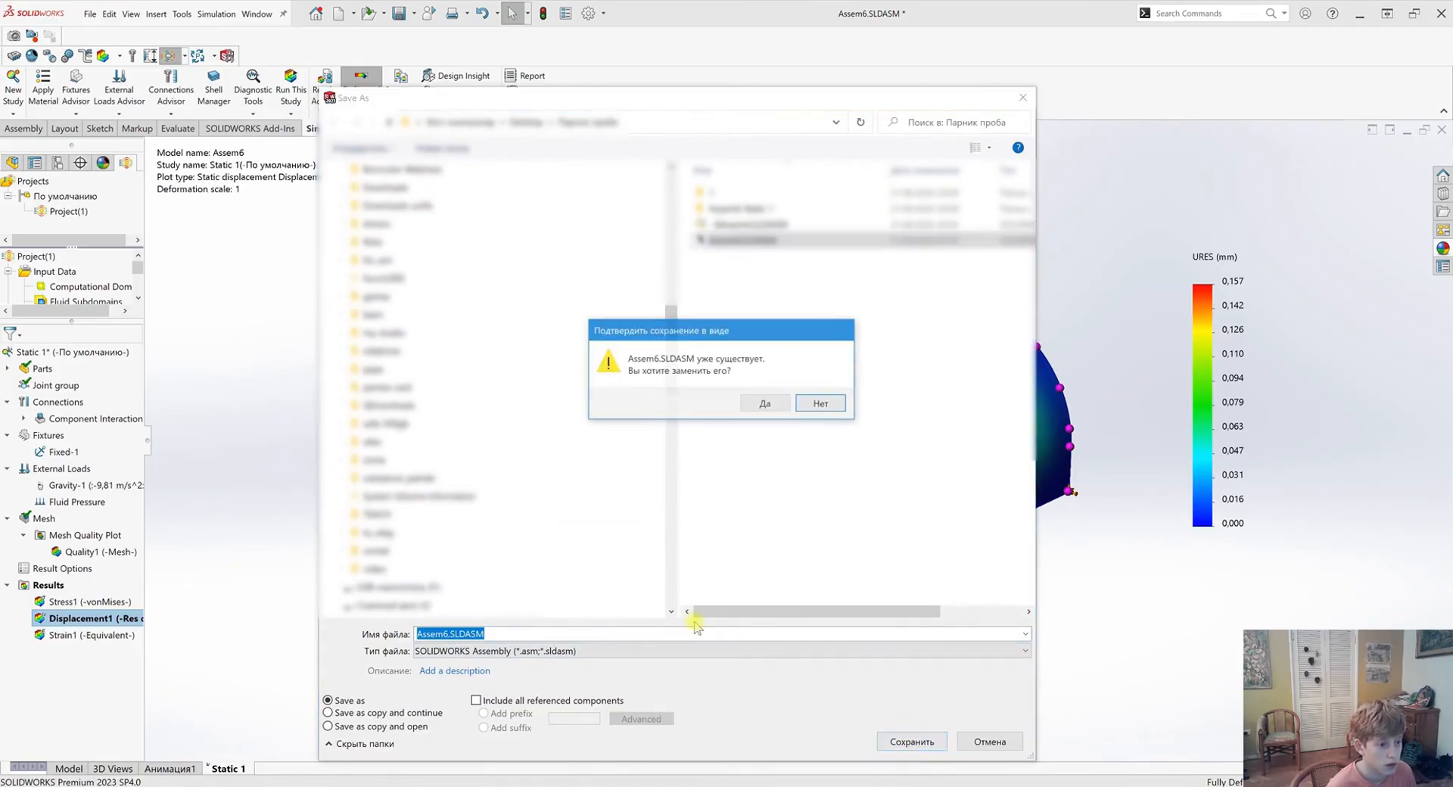
click(825, 404)
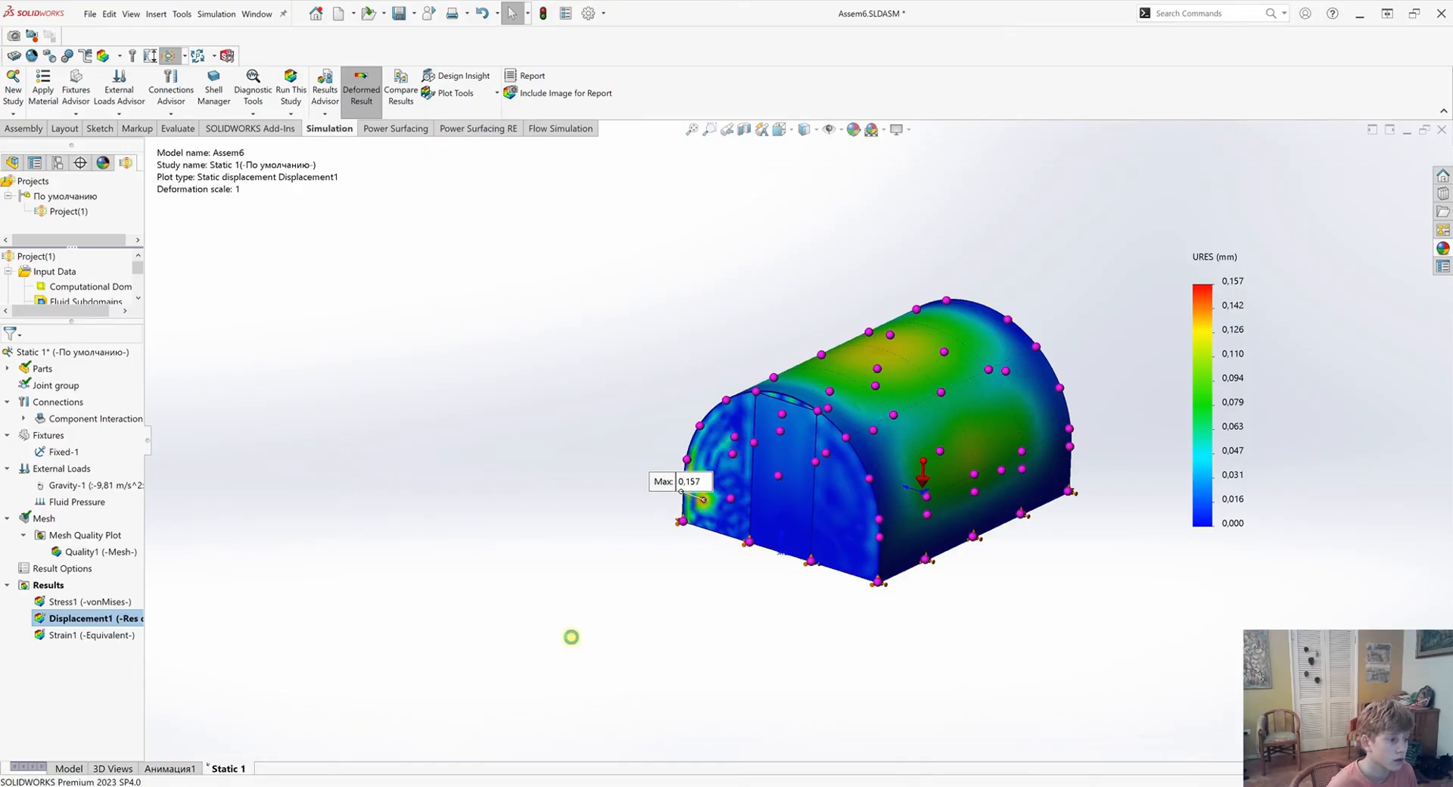
Delete the Static 1 study and clone the flow project as Project(2), using the current configuration without copying results
right_click(226, 769)
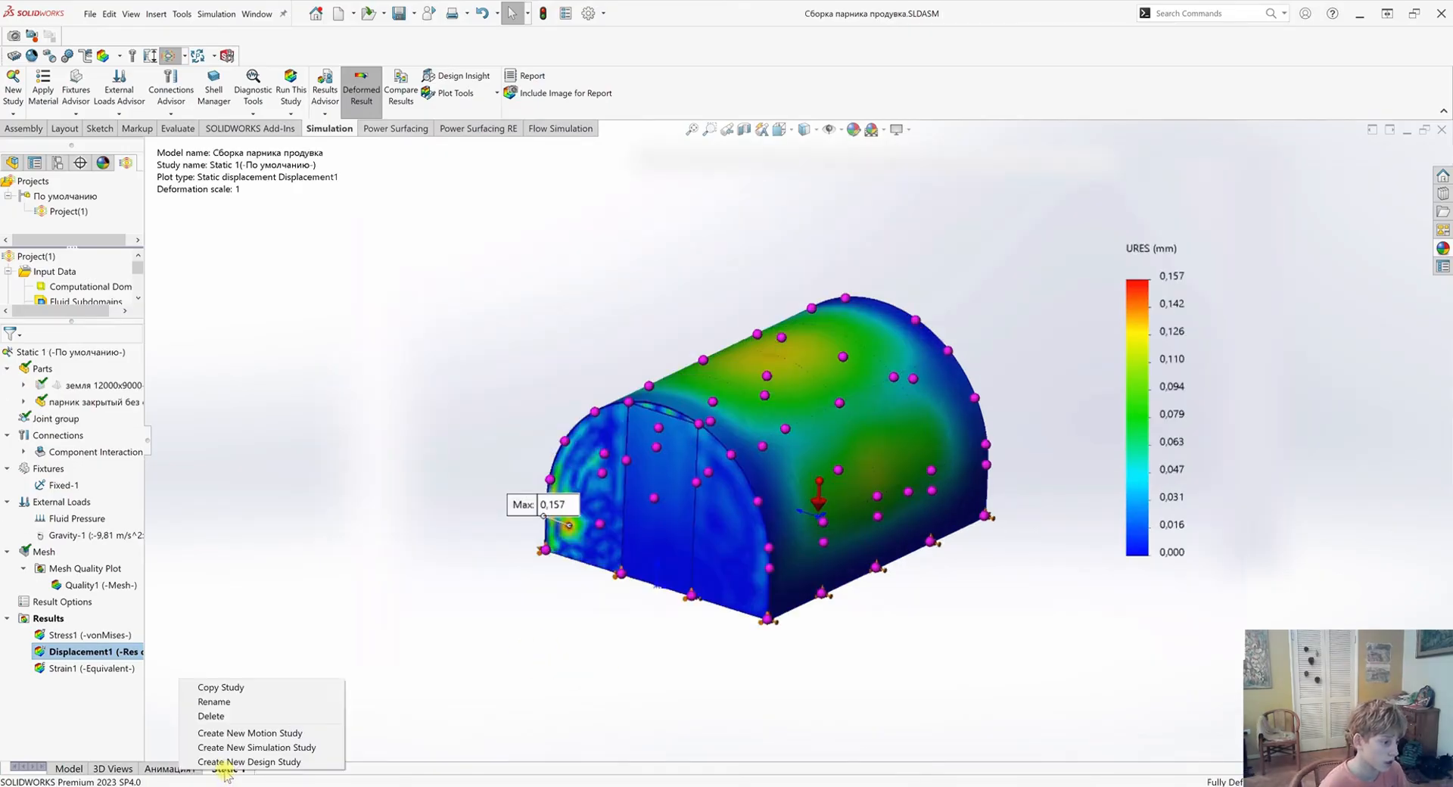
click(220, 716)
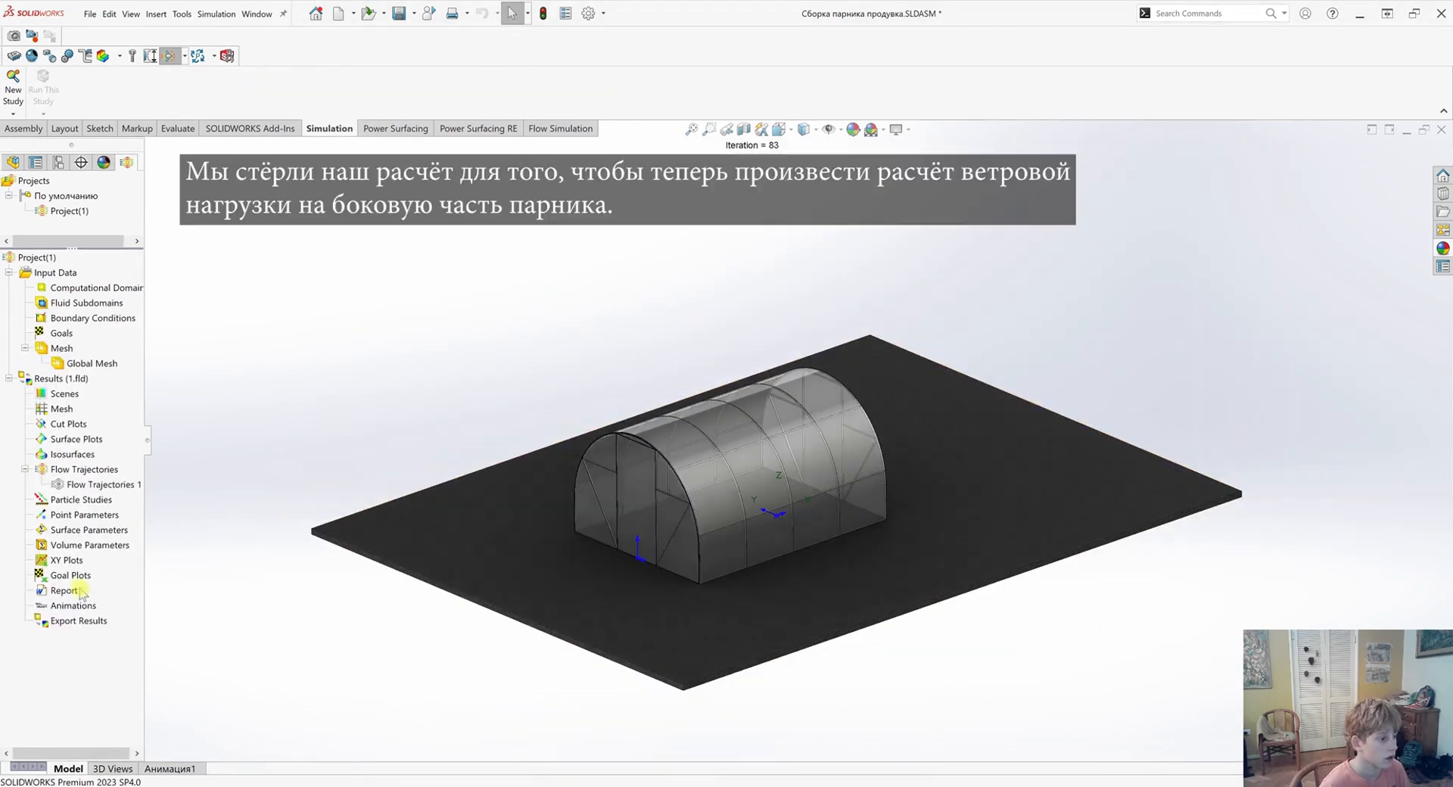
right_click(60, 212)
click(87, 236)
click(10, 202)
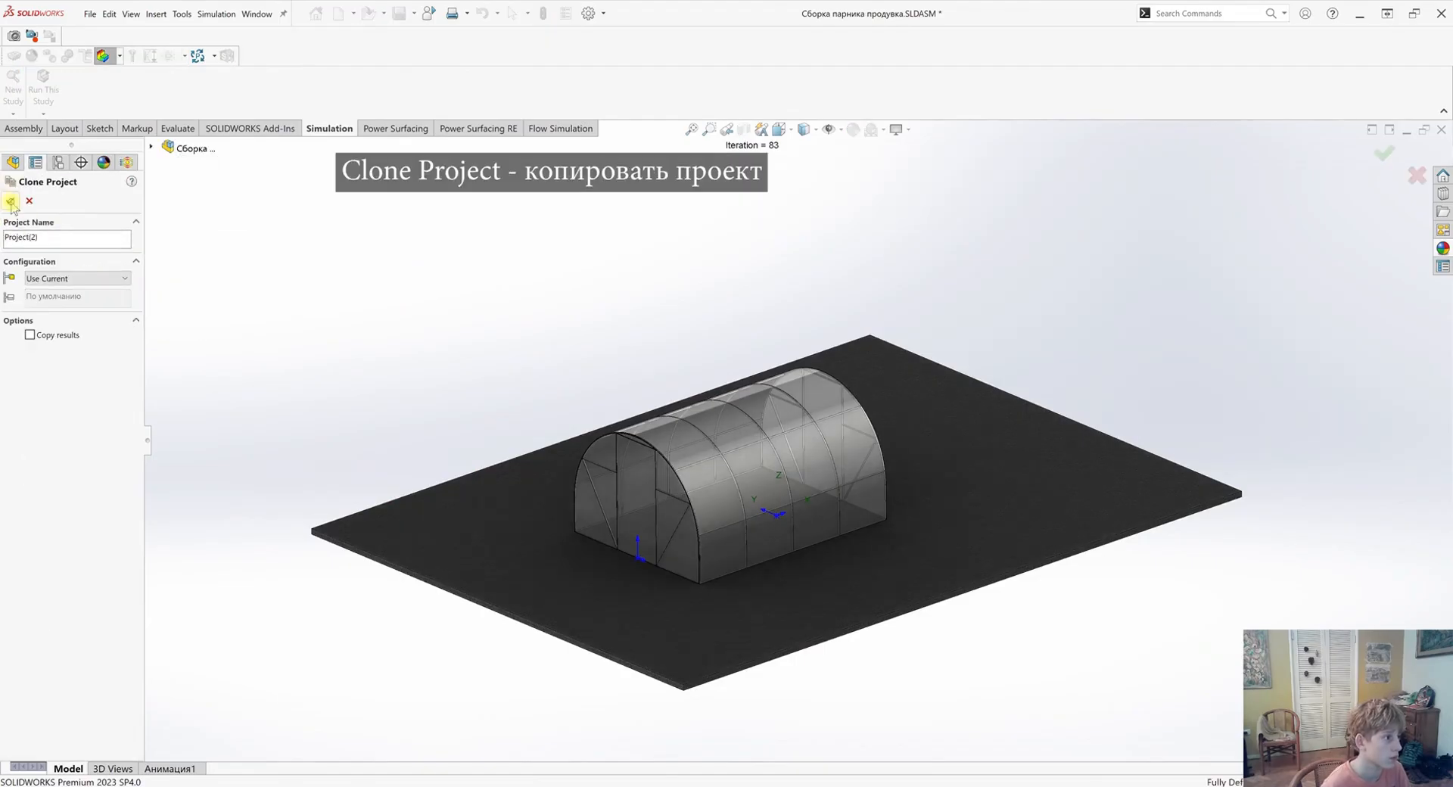
Delete the Width1 and Distance1 mates between the greenhouse and the ground plate
click(12, 163)
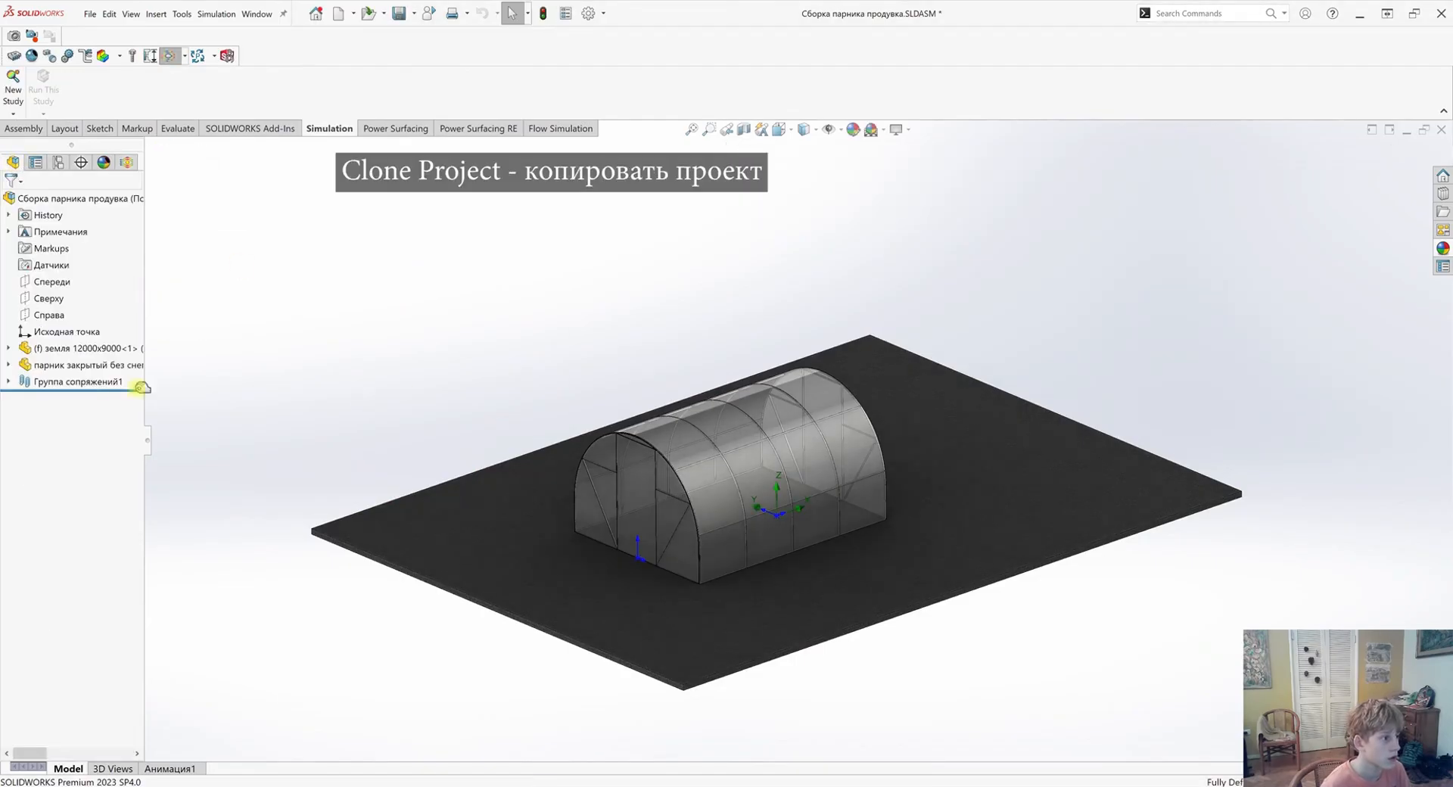
click(10, 381)
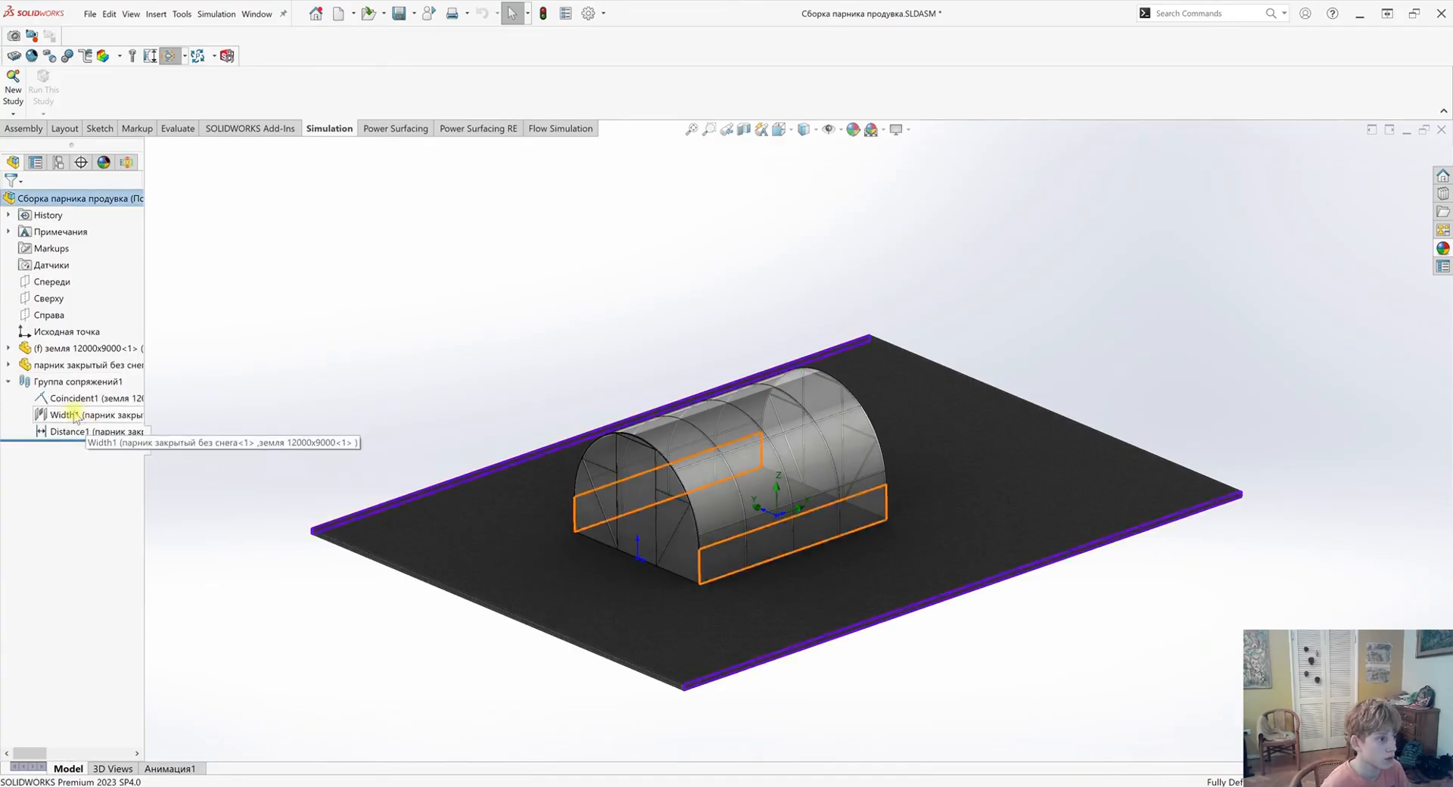
click(76, 415)
key(Delete)
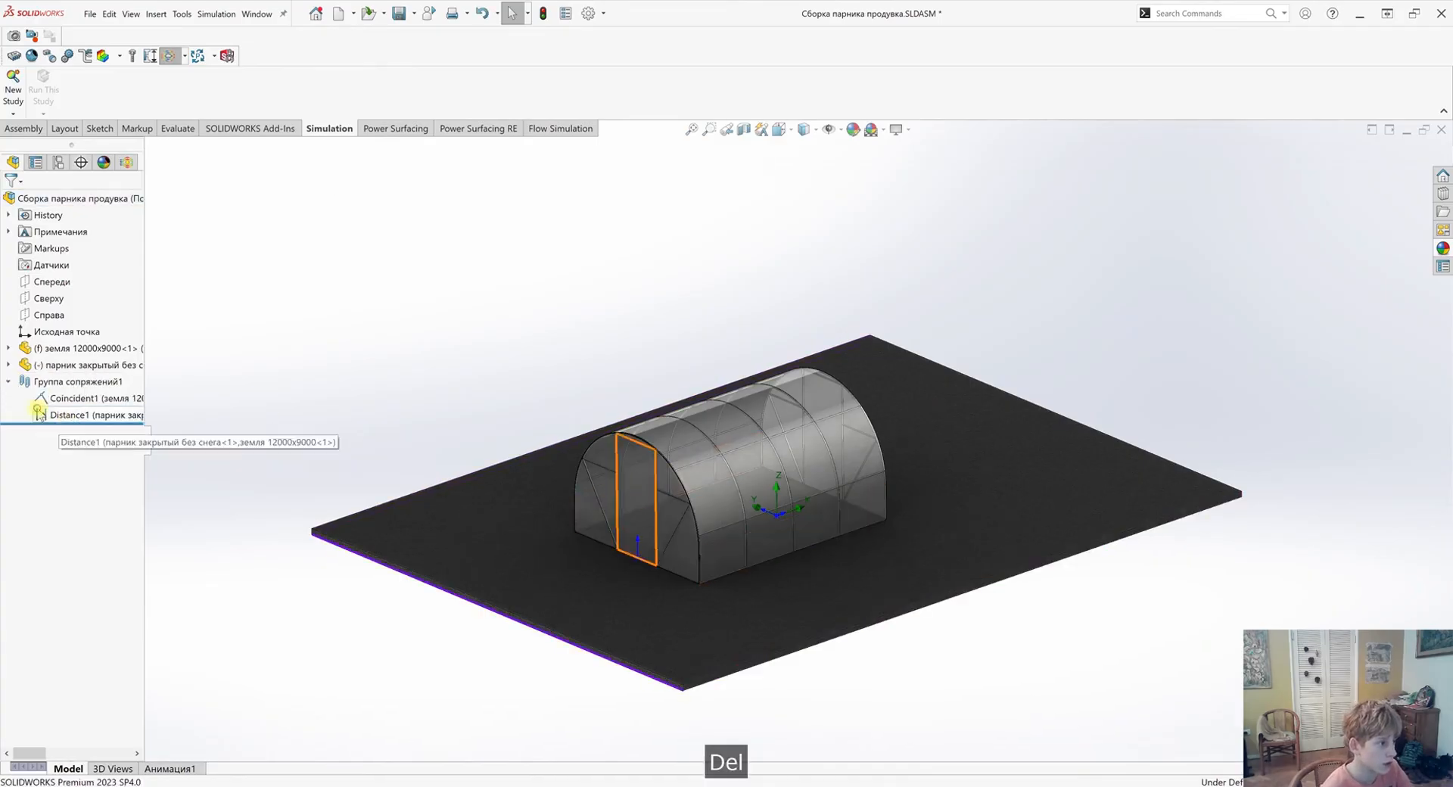
key(Delete)
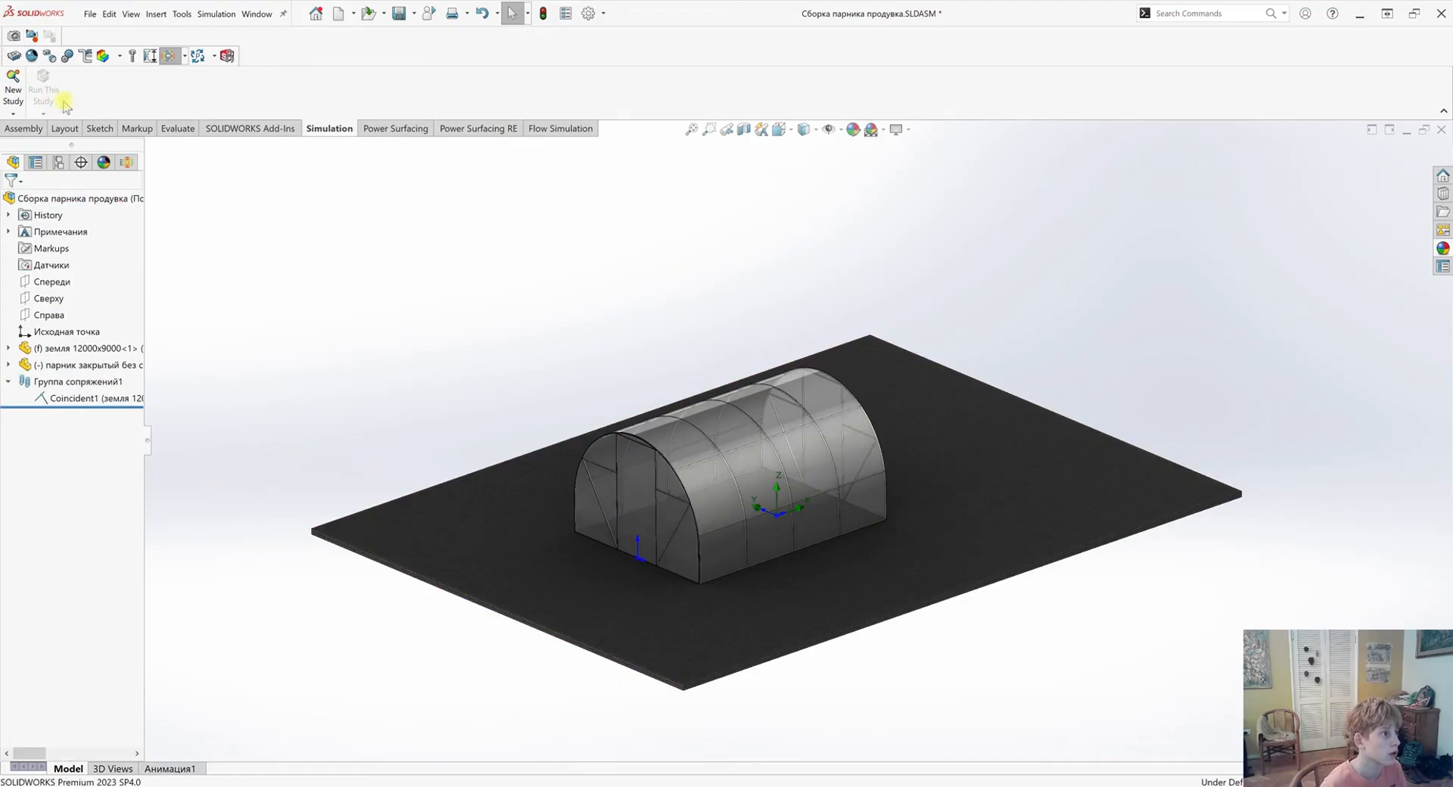
Start a centered Width mate with the greenhouse's front and rear door faces as the first width selections
click(25, 129)
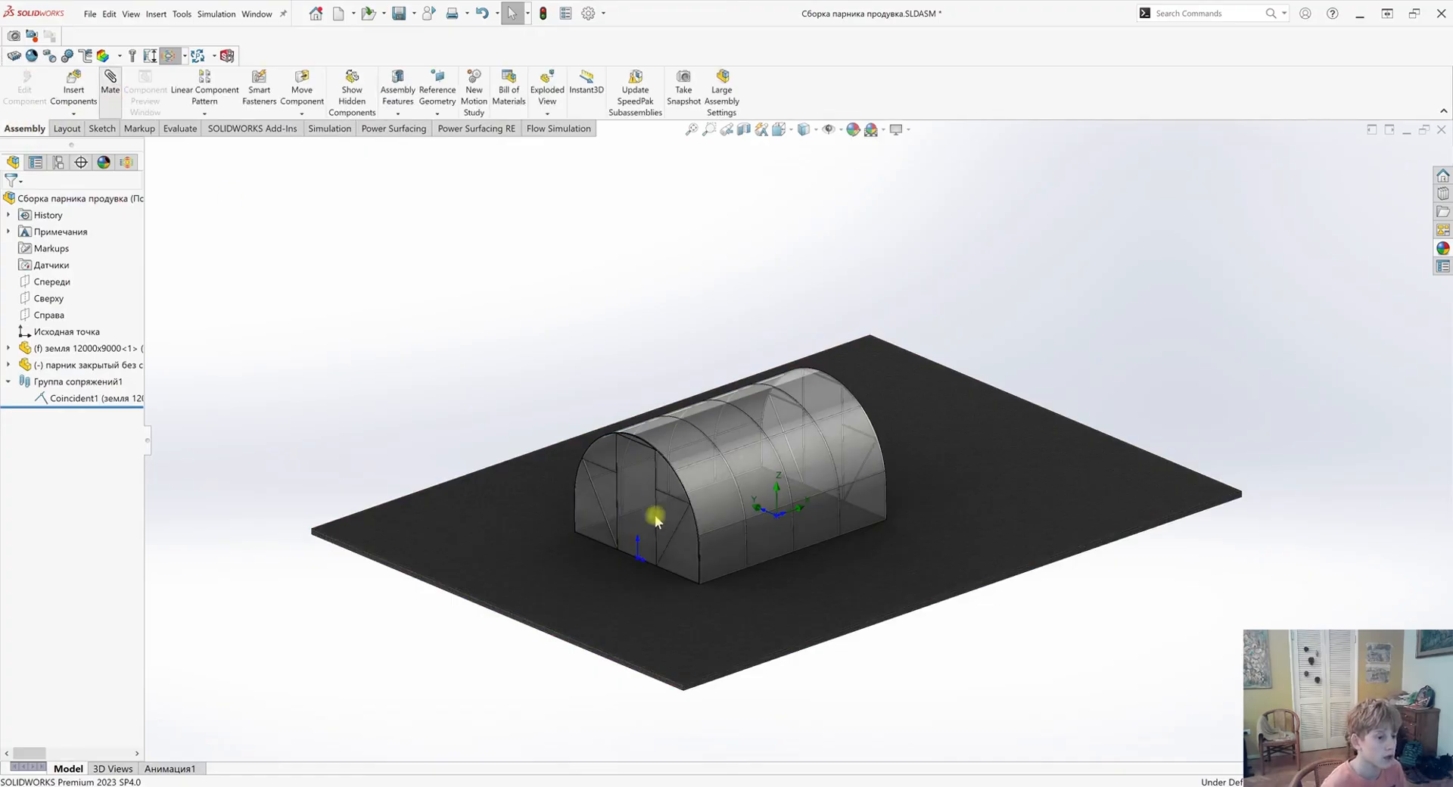
scroll(771, 550, down, 1)
middle_drag(786, 568, 798, 557)
scroll(795, 558, up, 1)
click(43, 238)
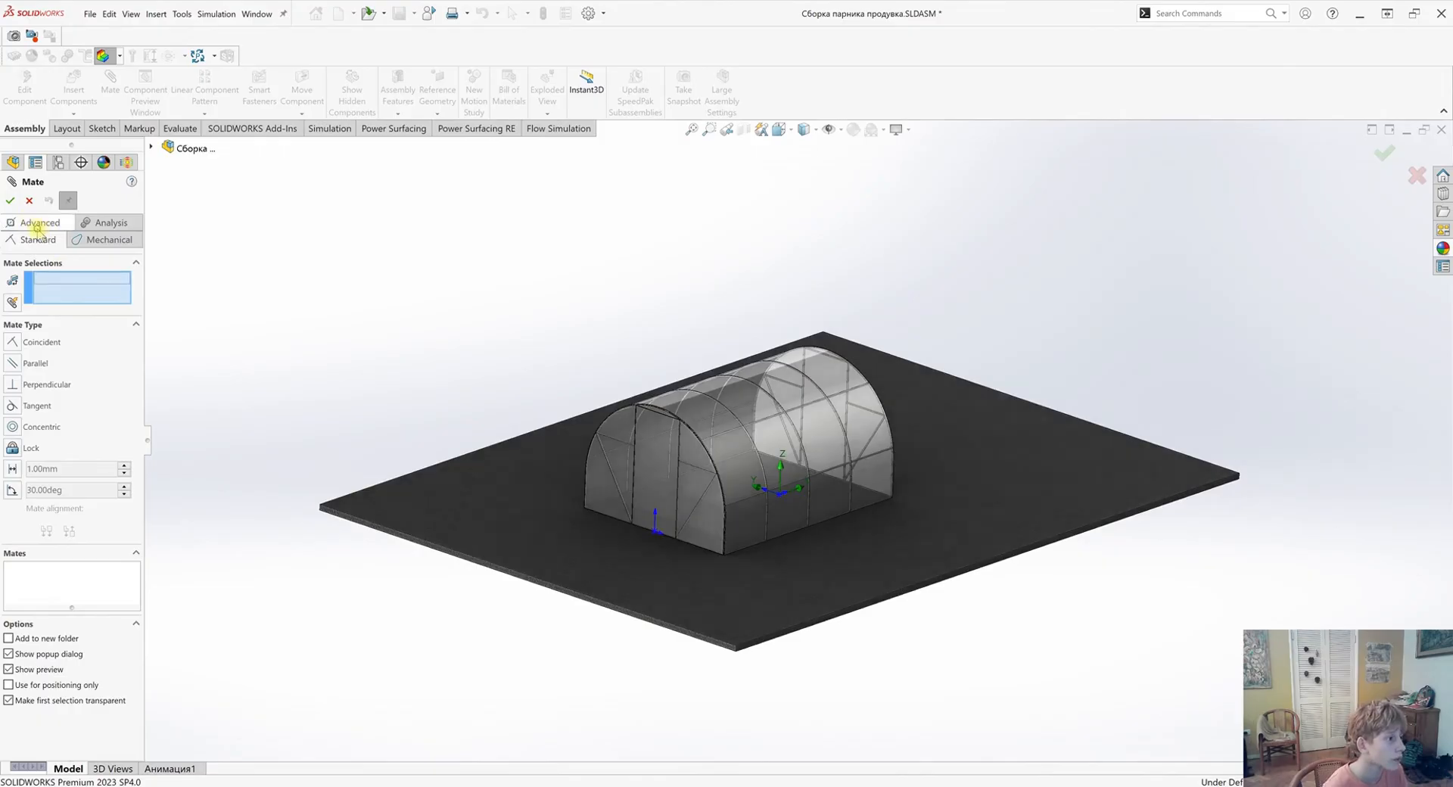
click(38, 223)
click(30, 384)
scroll(693, 492, down, 1)
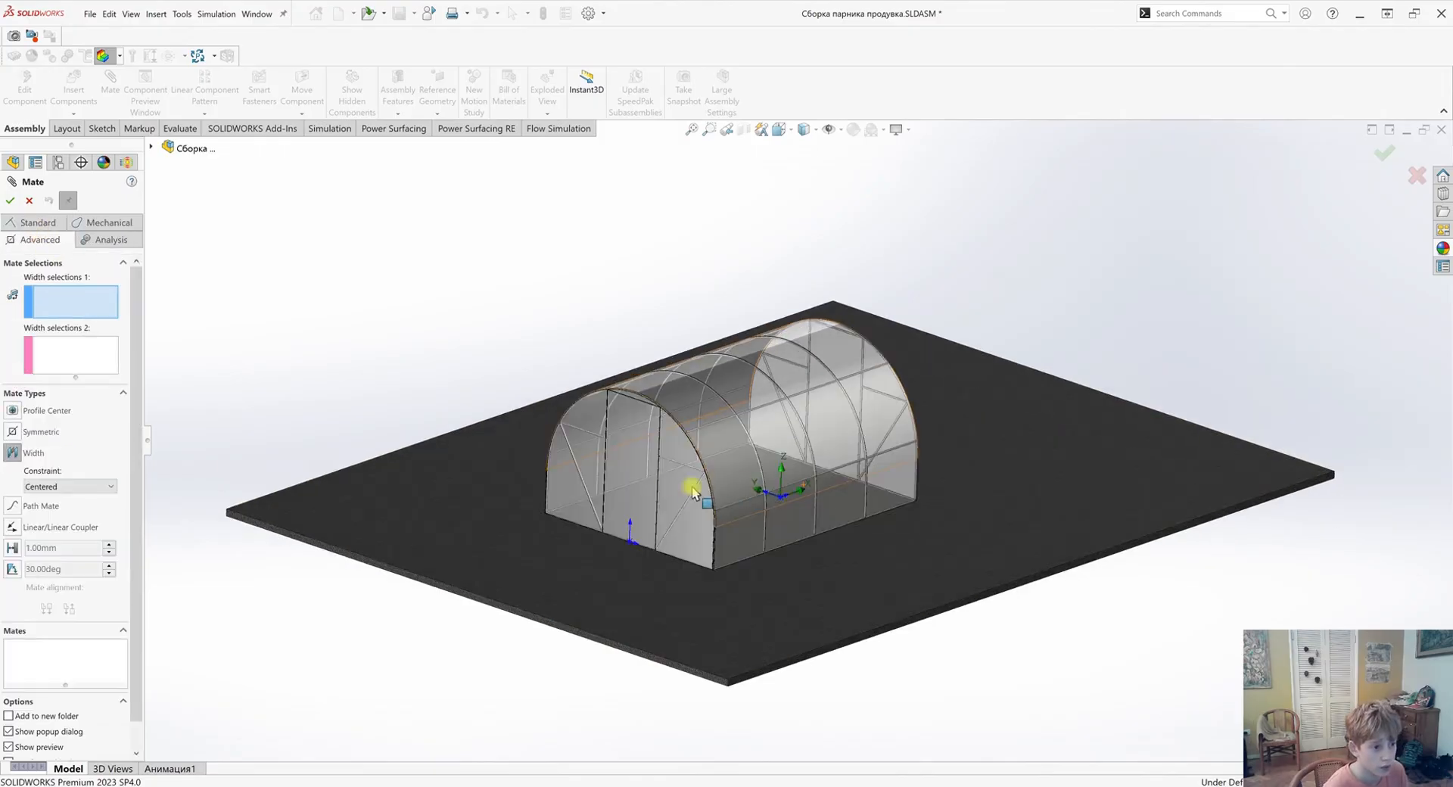
click(649, 464)
middle_drag(649, 464, 714, 521)
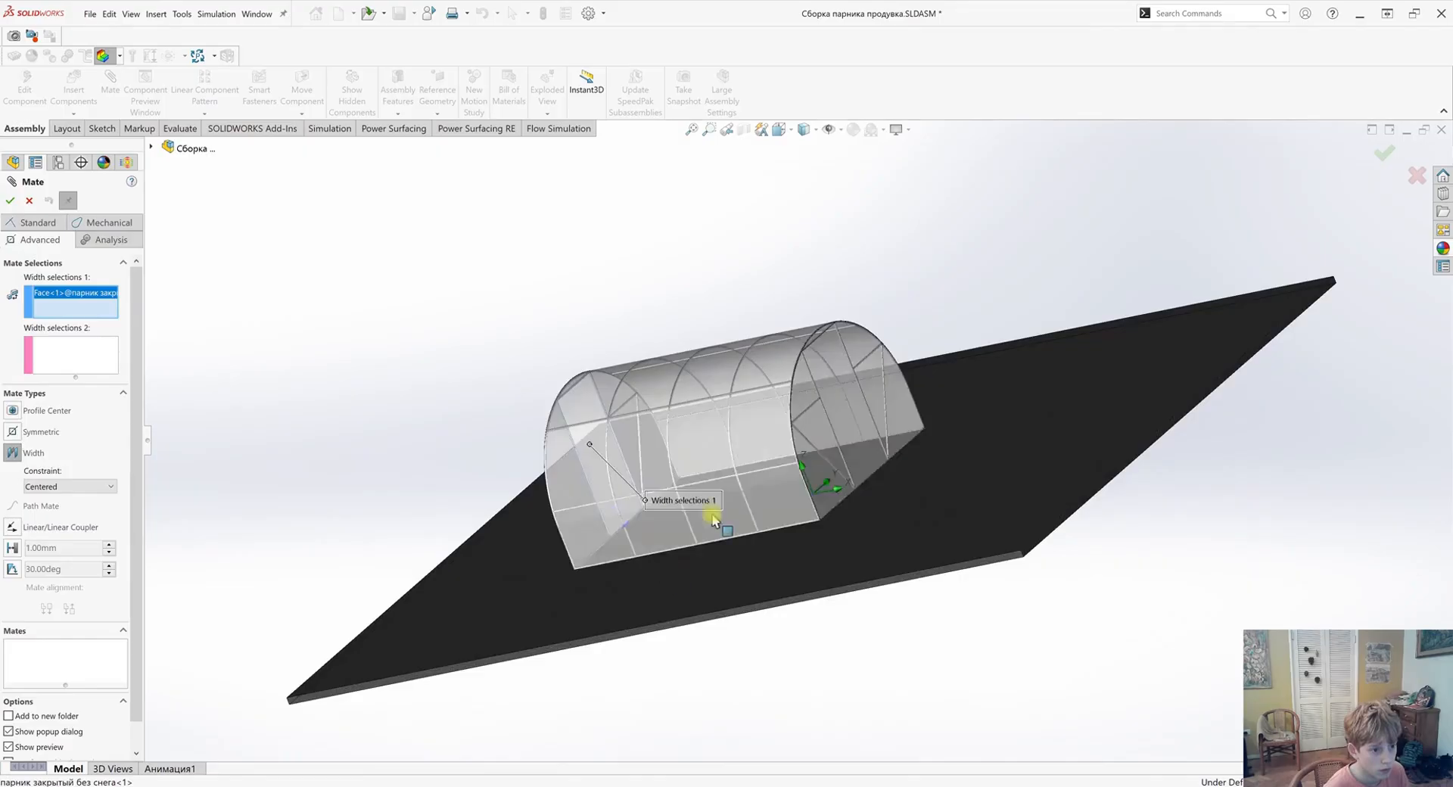
mouse_move(837, 454)
middle_down()
mouse_move(840, 564)
mouse_move(858, 458)
middle_up()
right_click(845, 438)
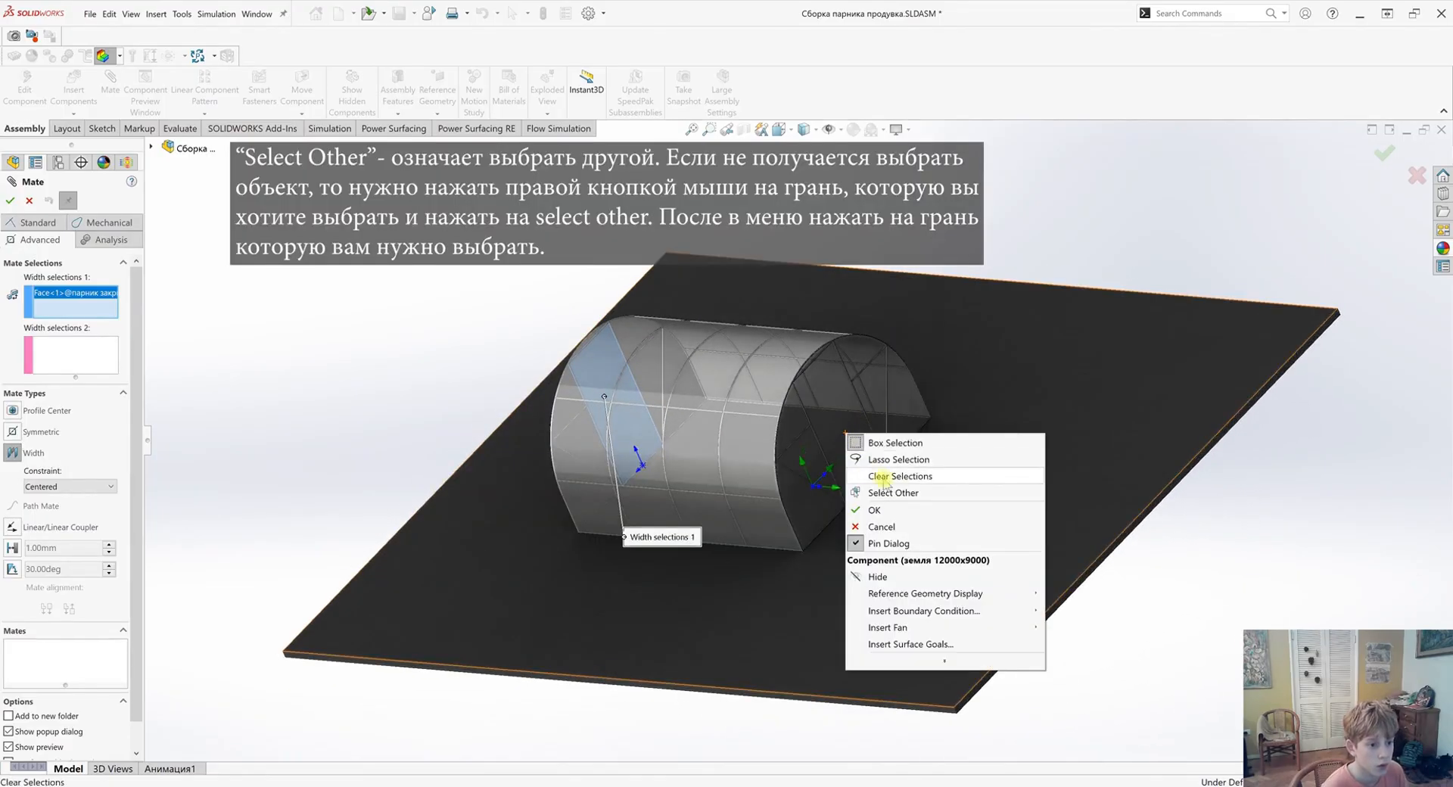
click(901, 492)
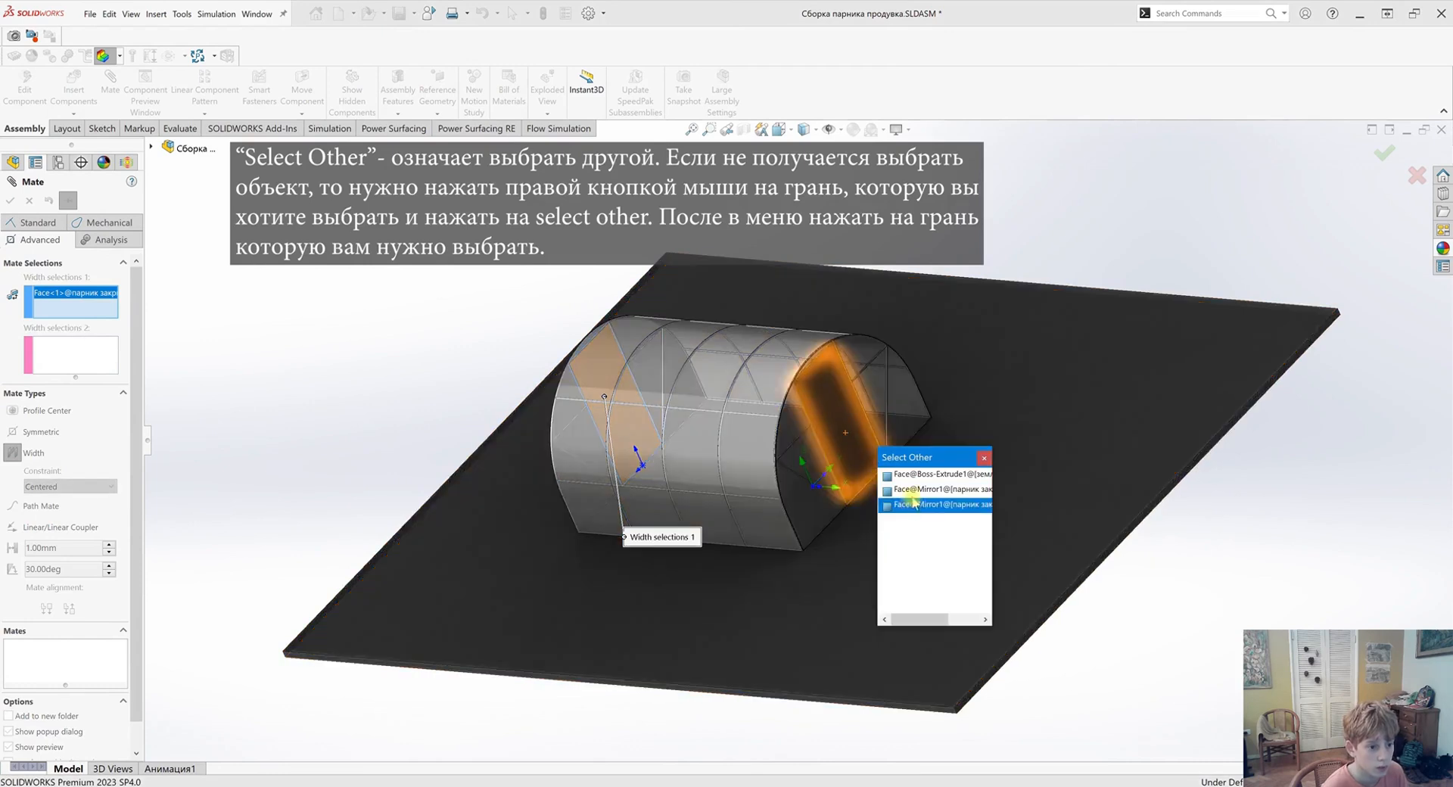
click(903, 505)
Complete the centered Width mate using the ground plate's two opposite edge faces, front and rear of the greenhouse, as the second width selections
middle_drag(667, 499, 781, 632)
scroll(752, 482, down, 2)
click(787, 695)
middle_drag(788, 697, 1037, 672)
scroll(1037, 672, down, 3)
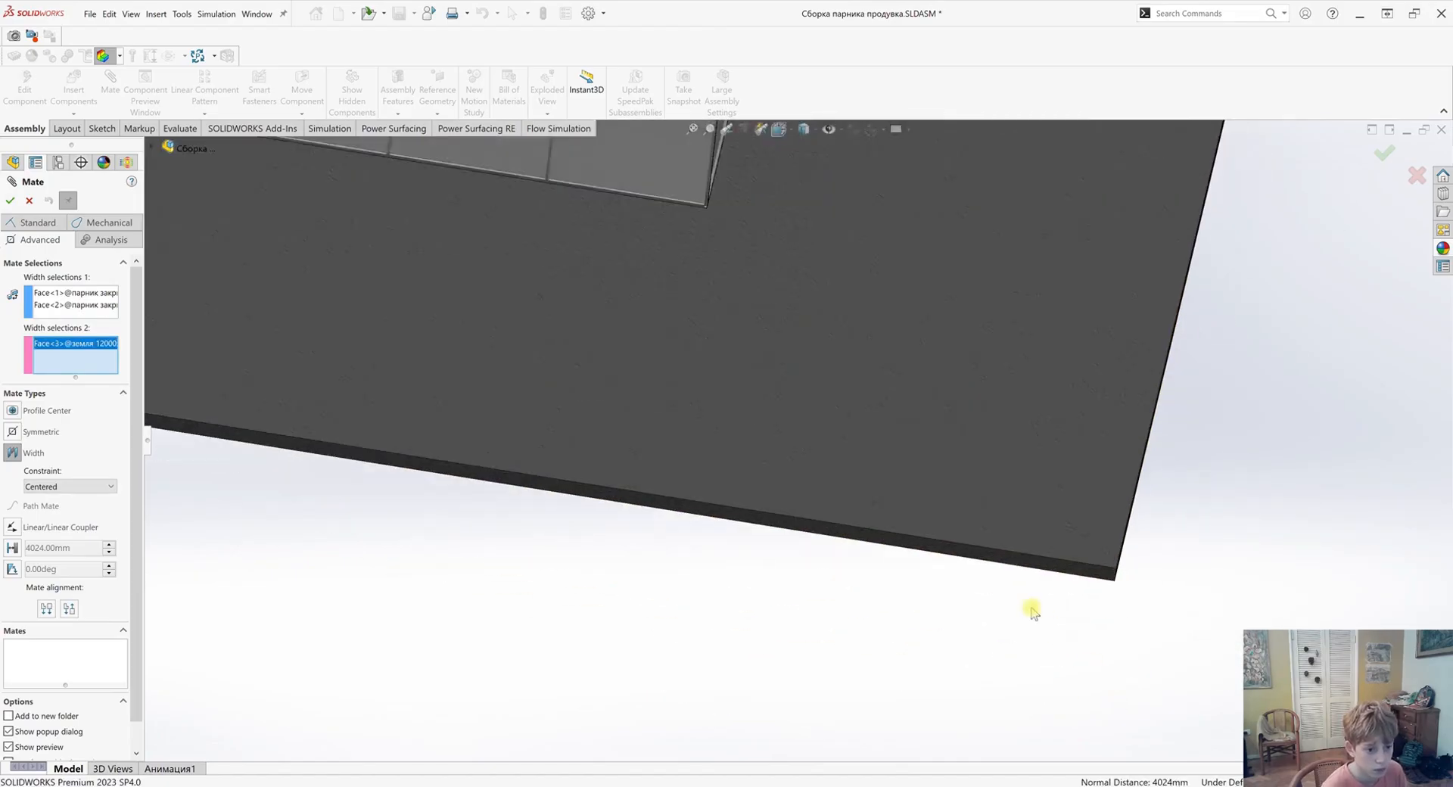
scroll(1025, 565, down, 2)
scroll(816, 547, up, 5)
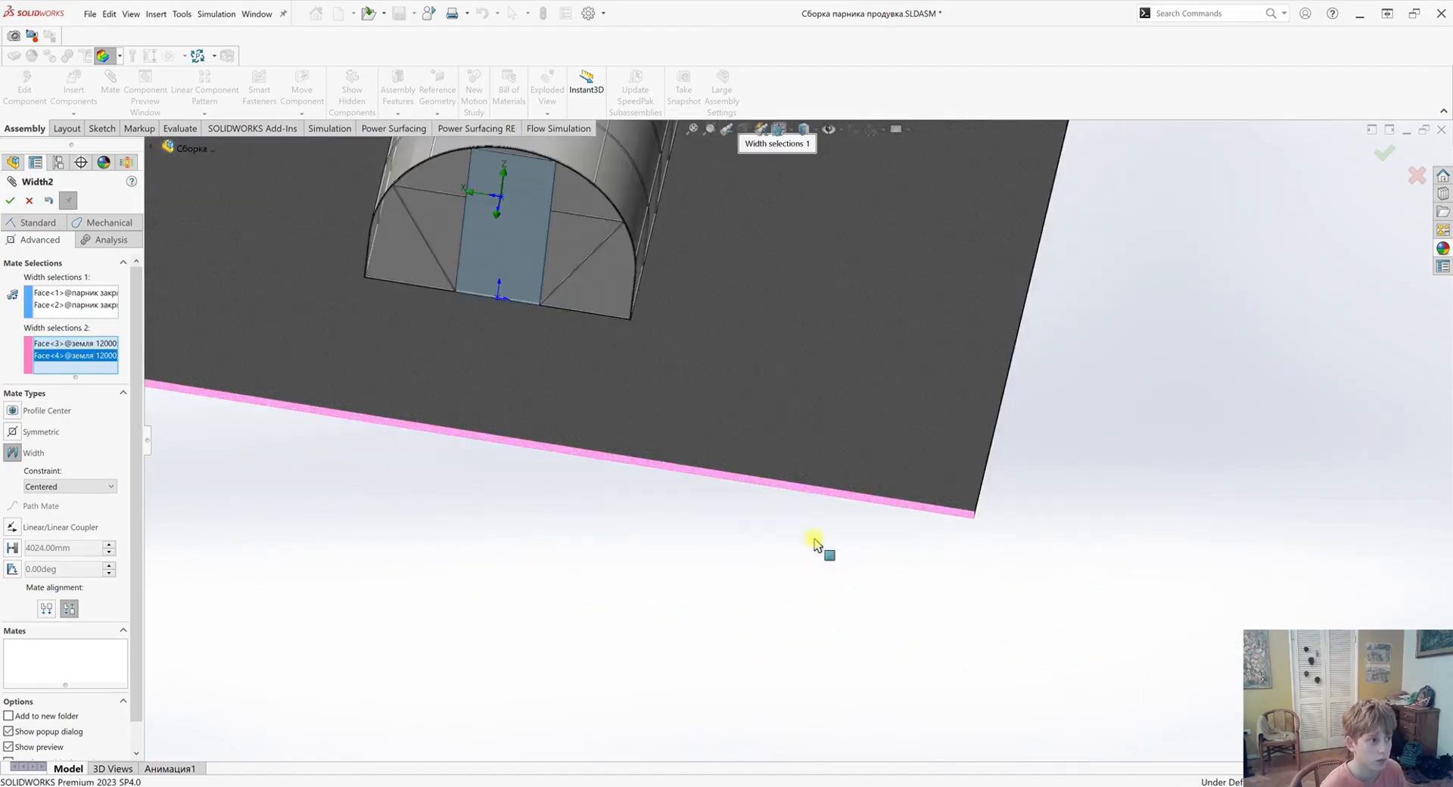
middle_drag(743, 496, 737, 407)
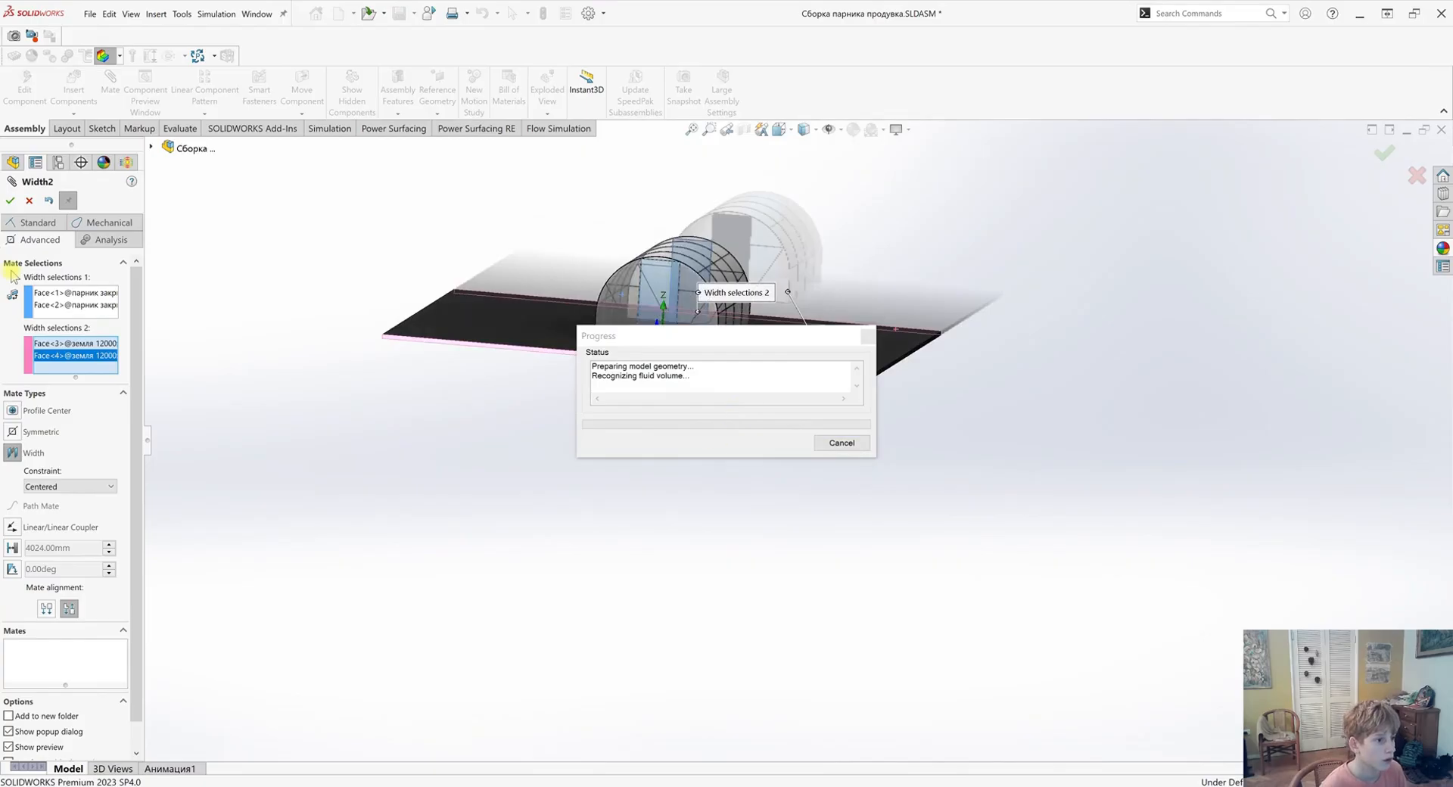
scroll(710, 321, down, 2)
middle_drag(707, 318, 416, 440)
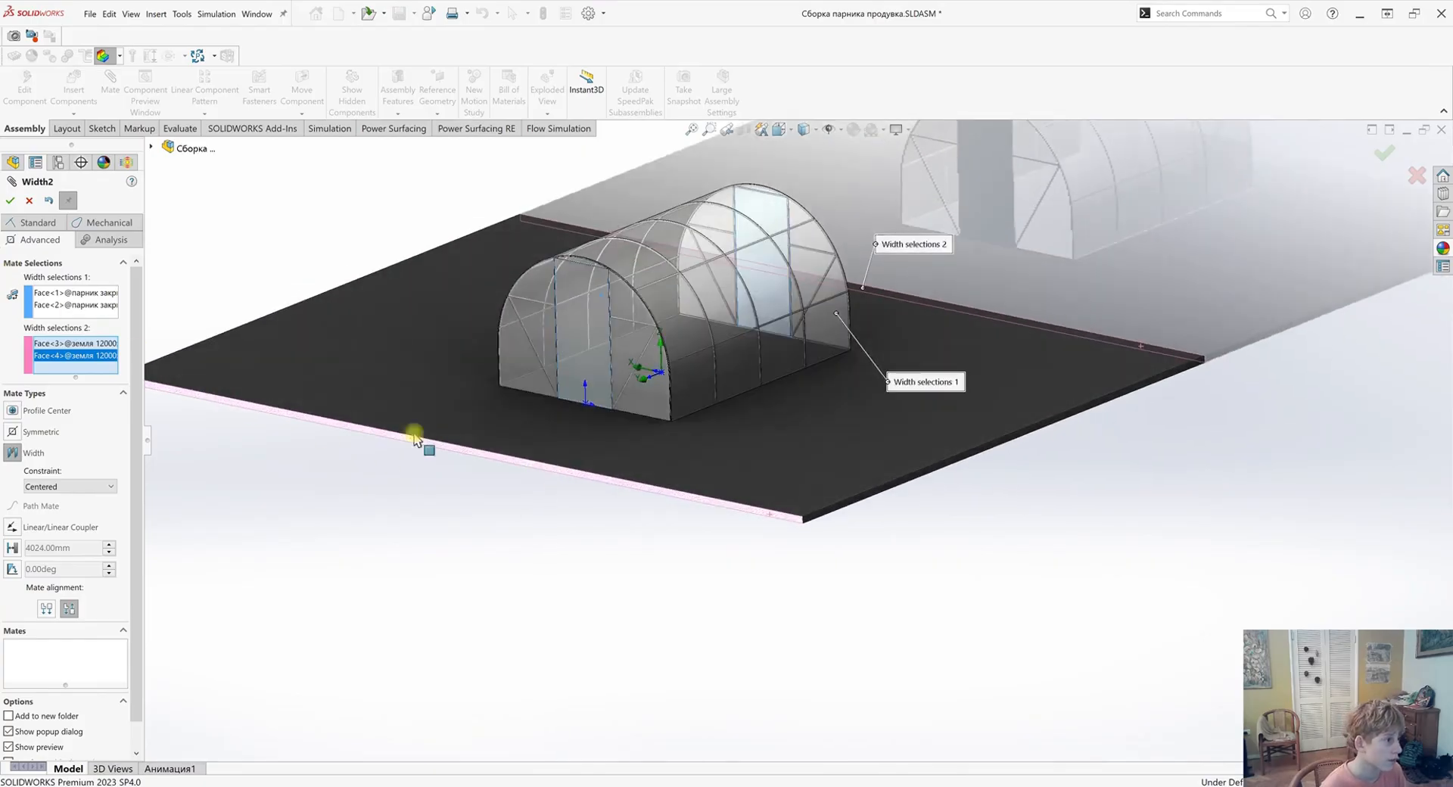
click(11, 200)
Add a 3000 mm Distance mate between the greenhouse's lower side face and the ground plate's adjacent parallel edge face, and finish mating
click(759, 368)
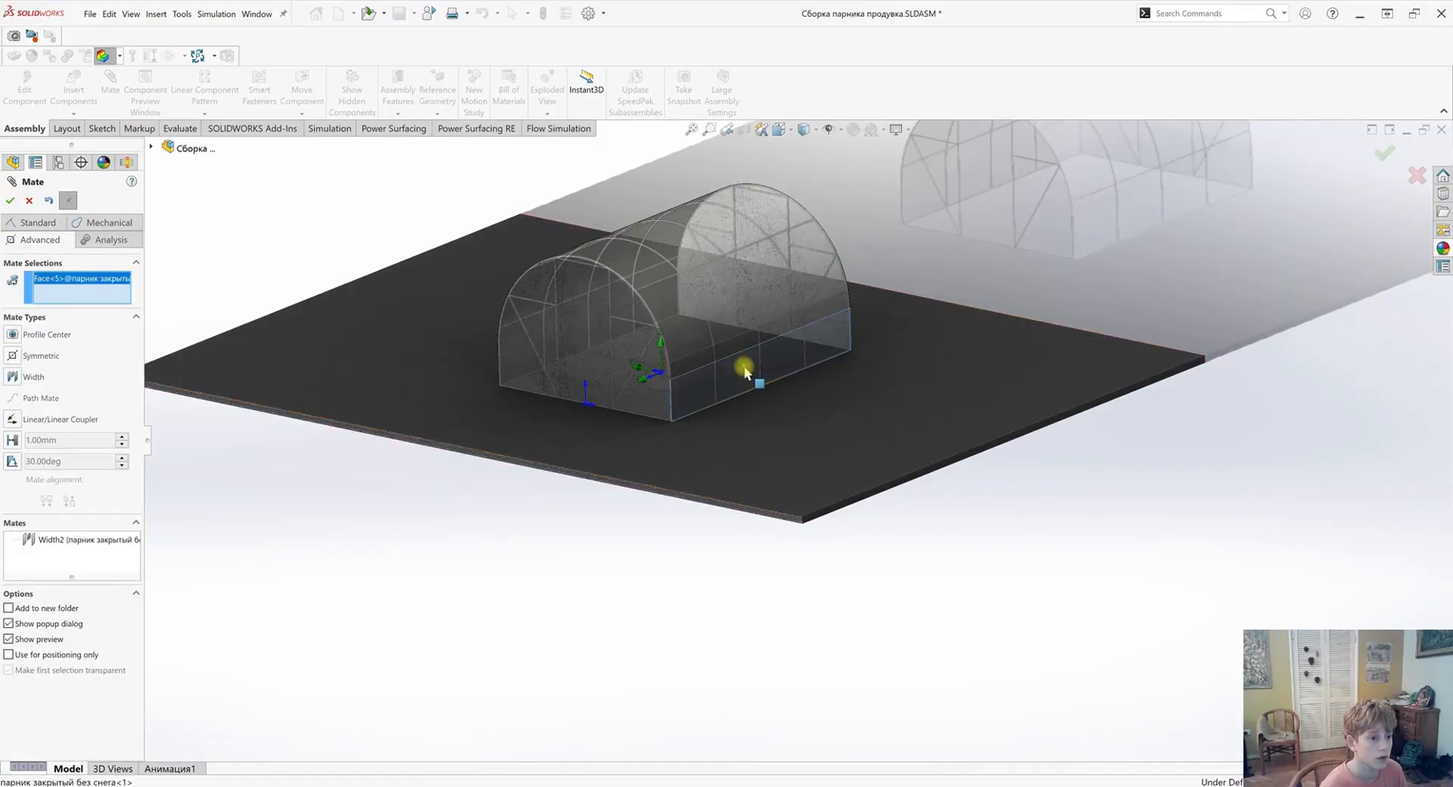
click(38, 222)
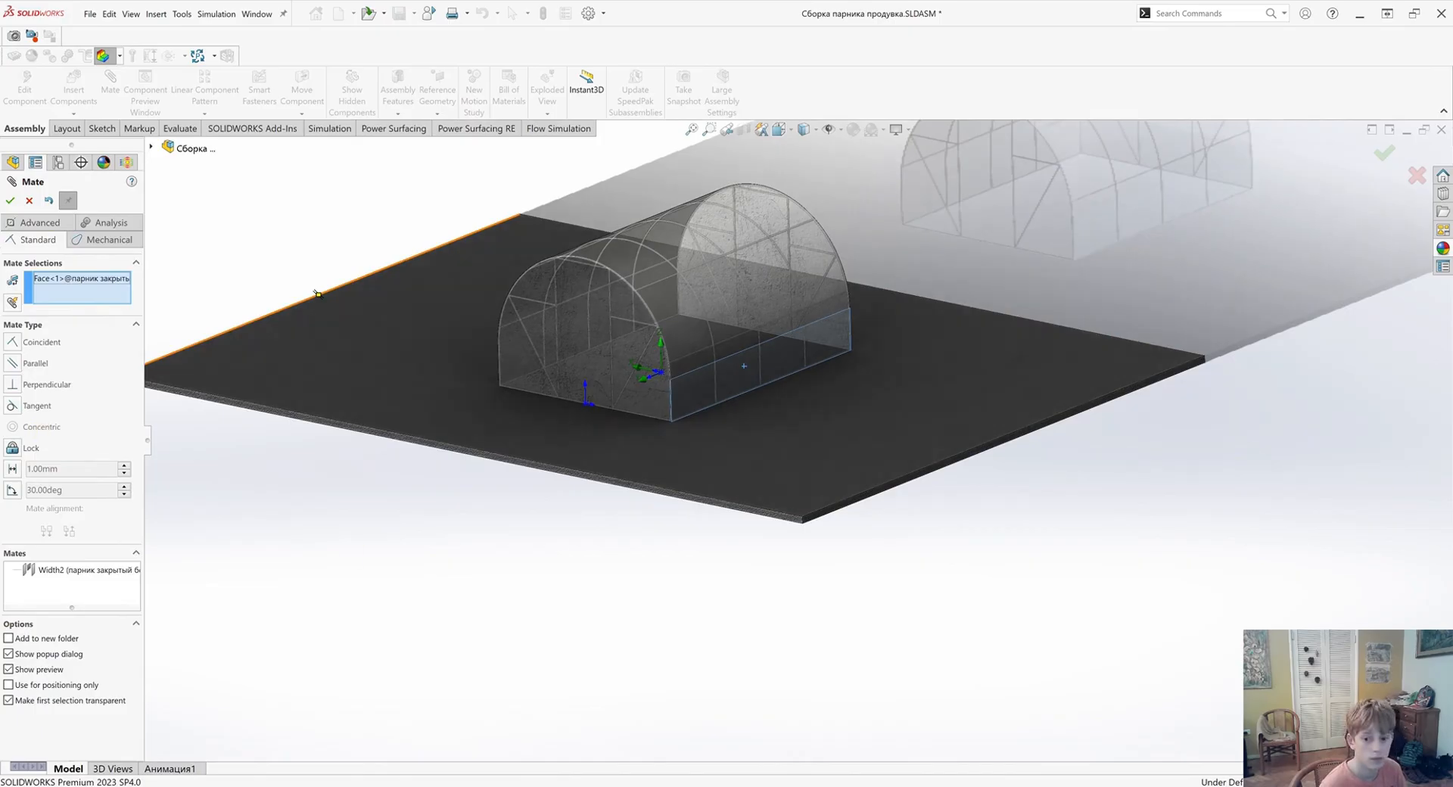
click(15, 473)
scroll(778, 402, up, 2)
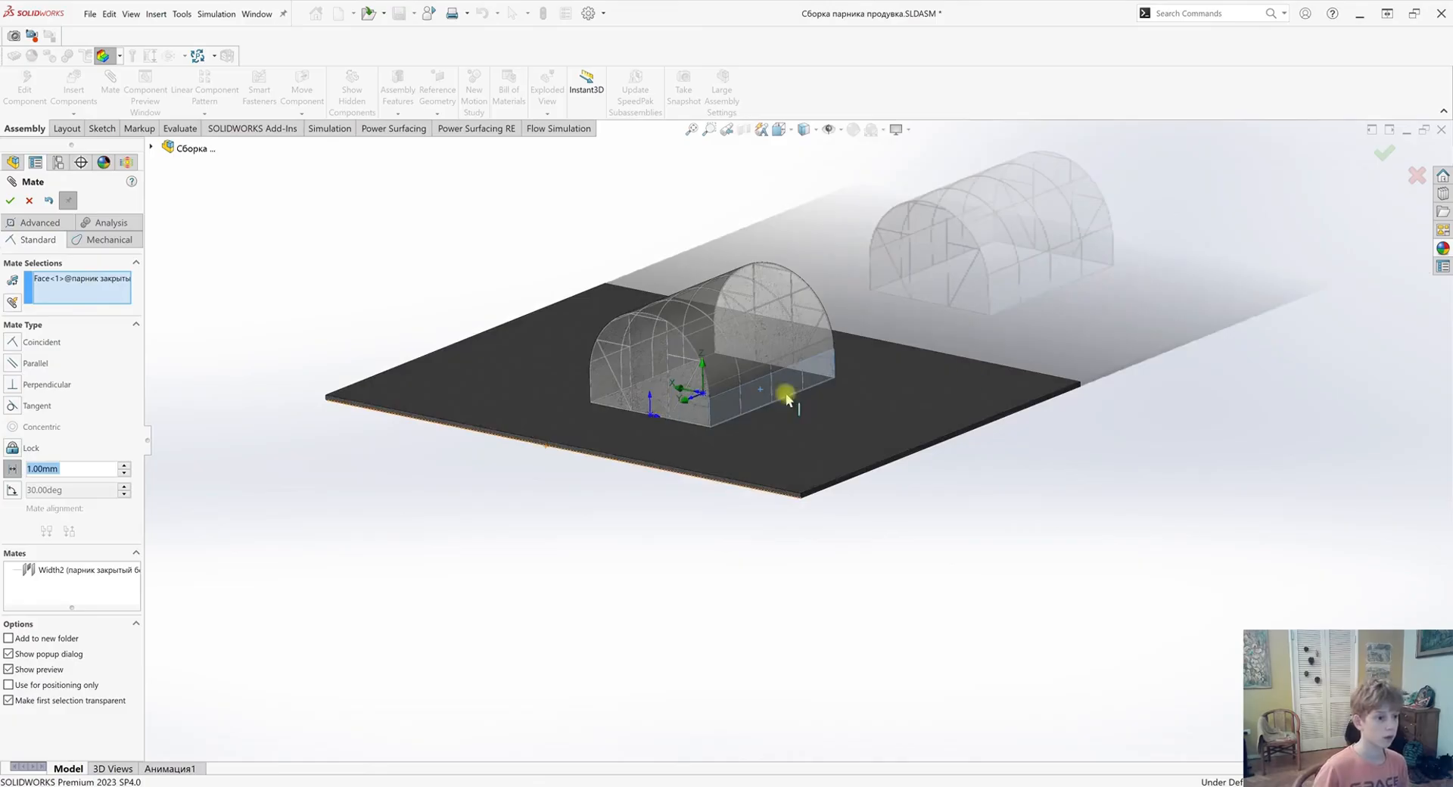
scroll(860, 499, down, 4)
click(869, 522)
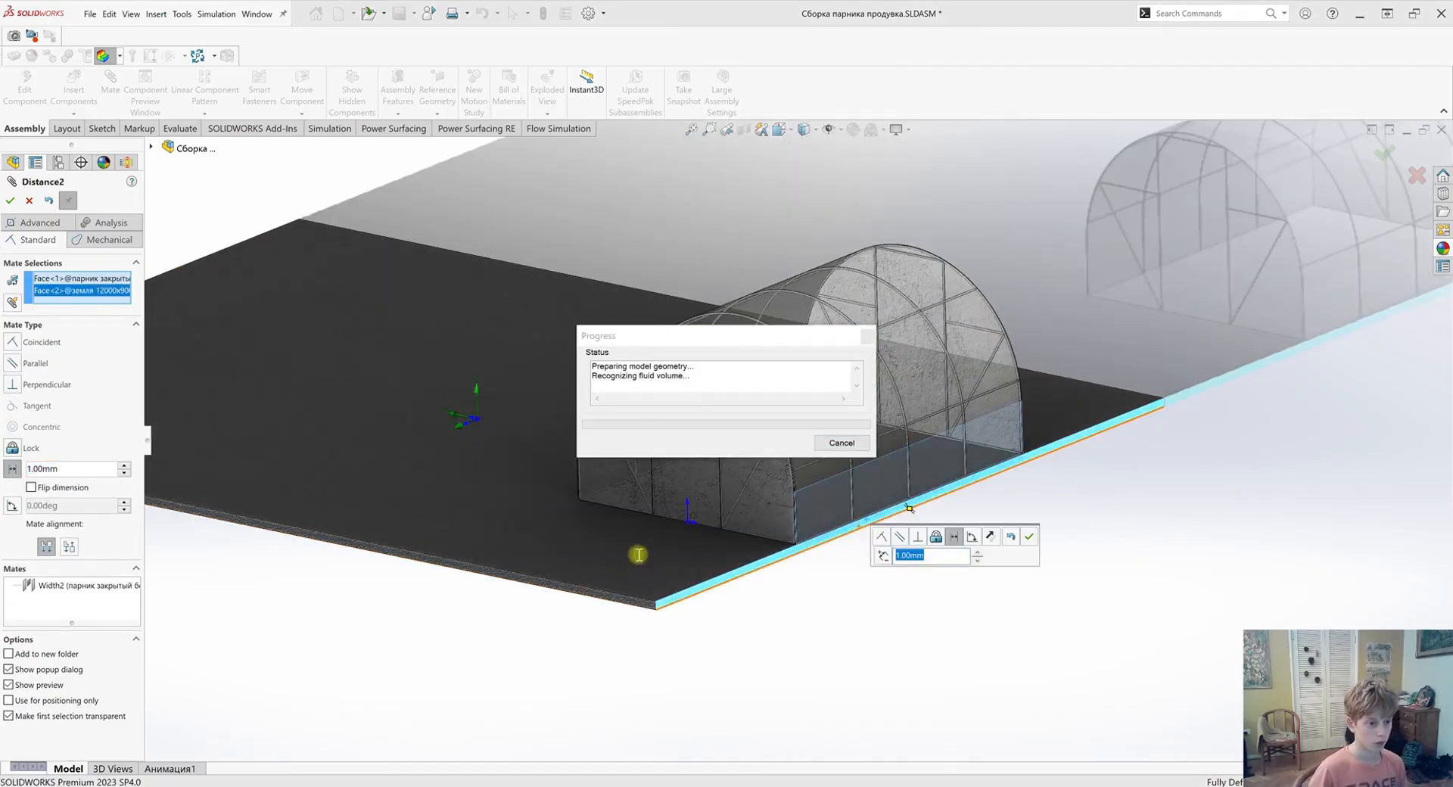
text(3)
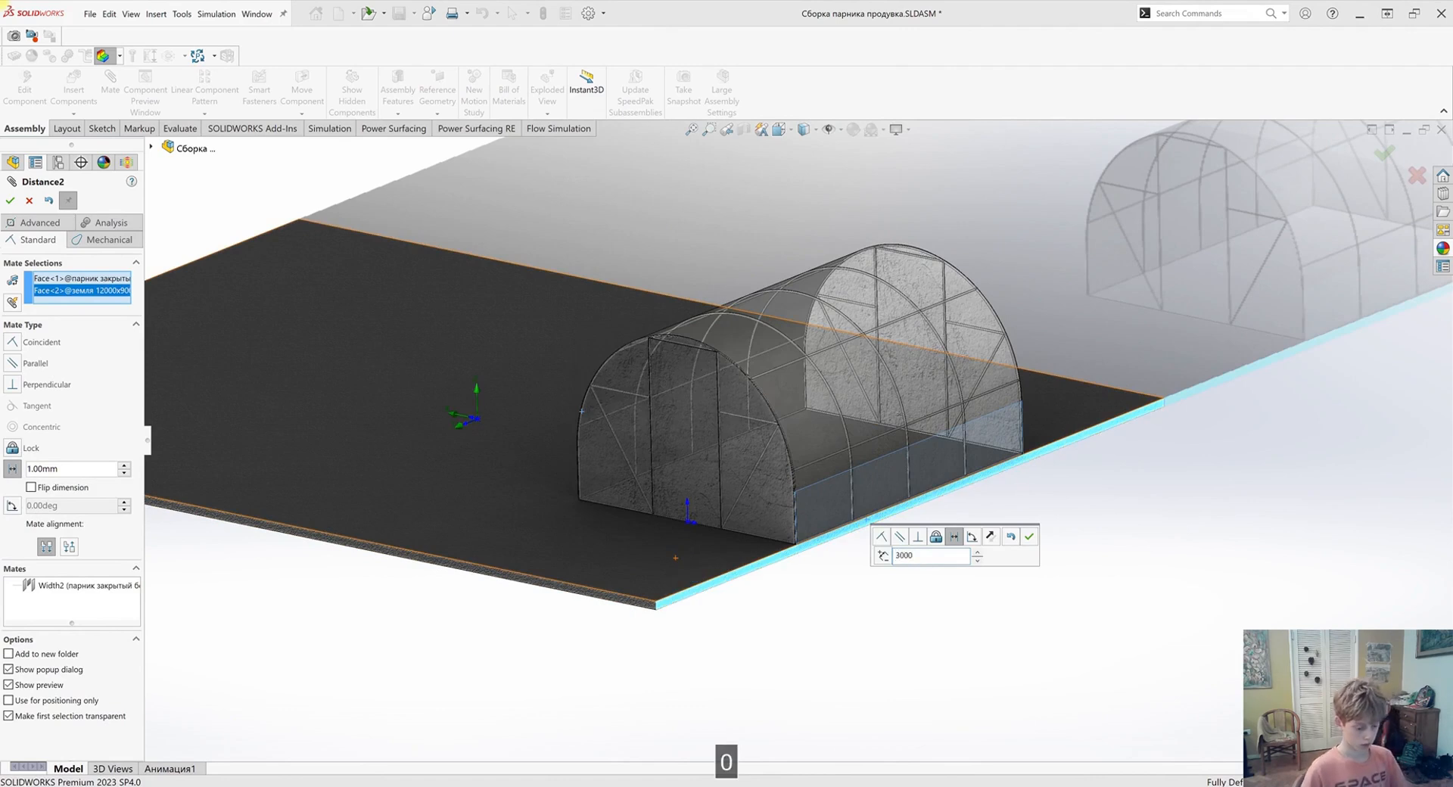
text(000)
key(Return)
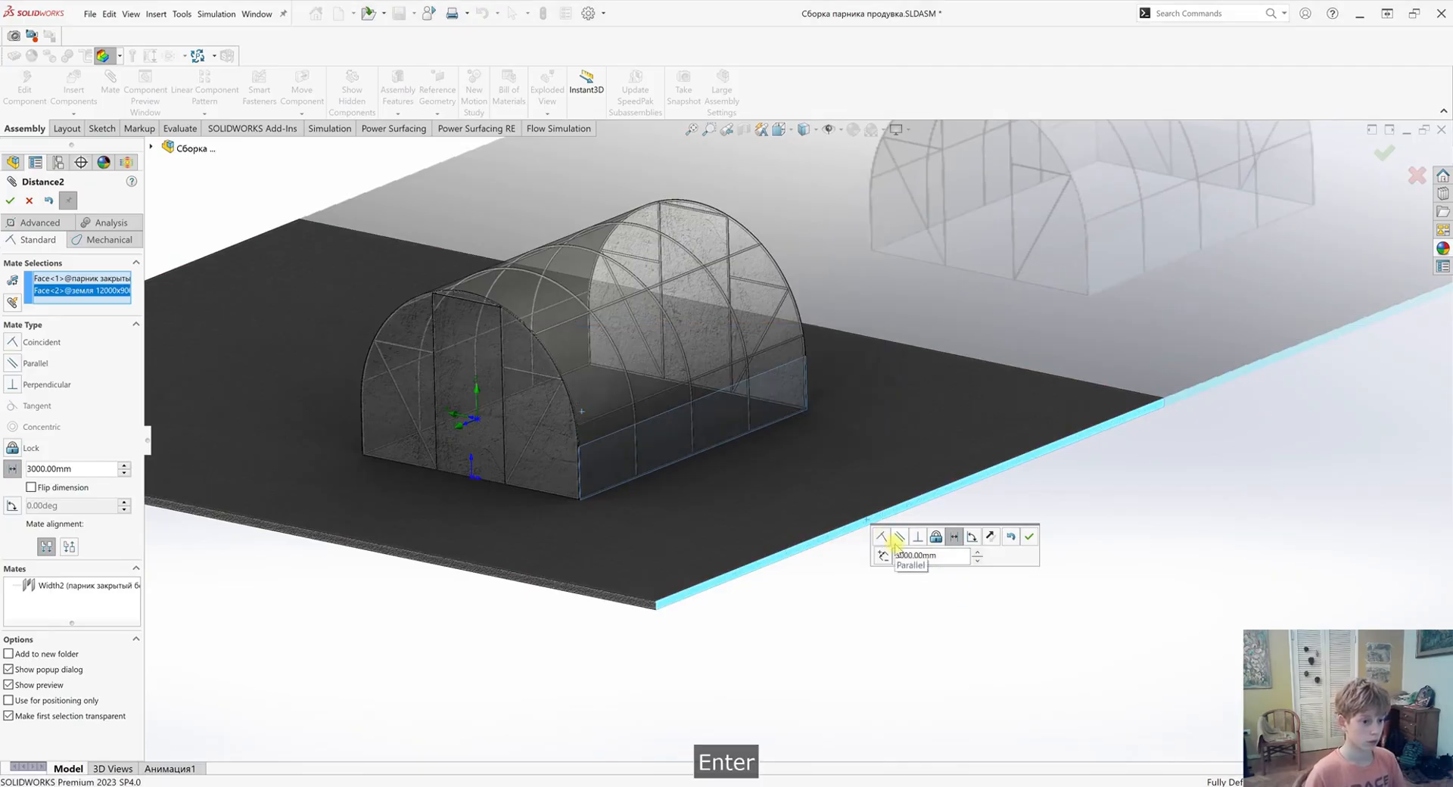
key(Return)
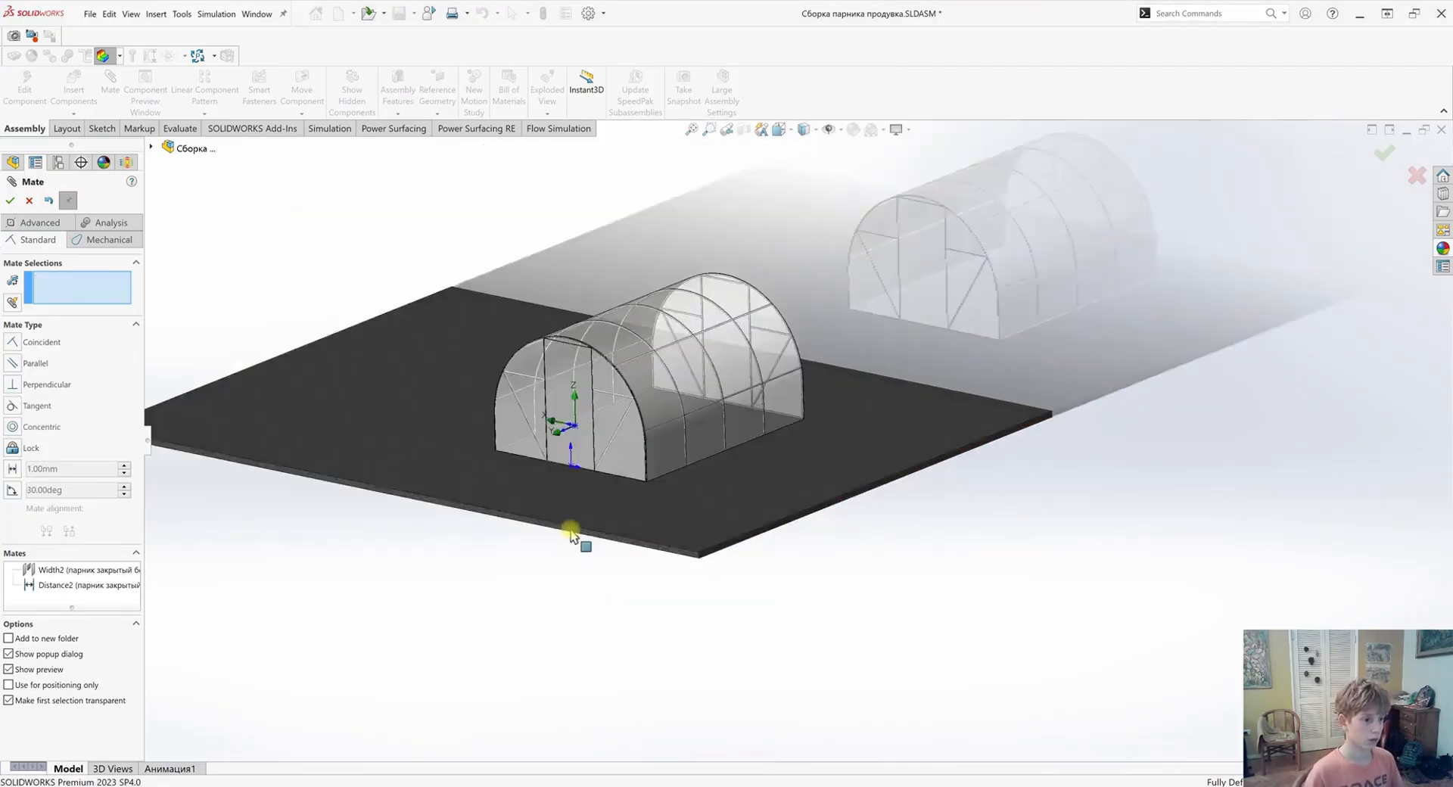
middle_drag(568, 530, 484, 549)
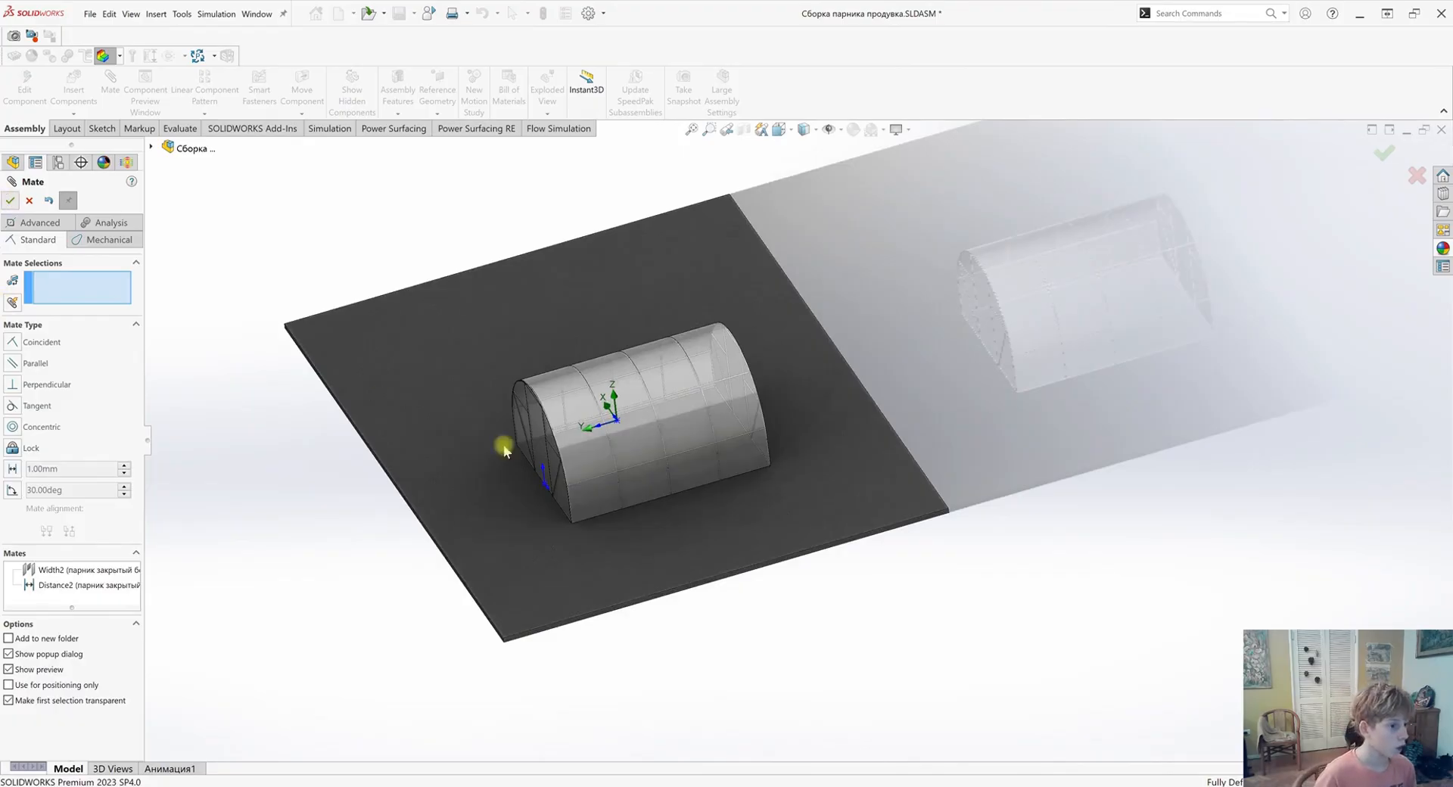
key(Escape)
middle_drag(532, 424, 612, 467)
Display the computational domain of Project(2) and examine how the repositioned greenhouse and ground plate sit inside it
click(127, 164)
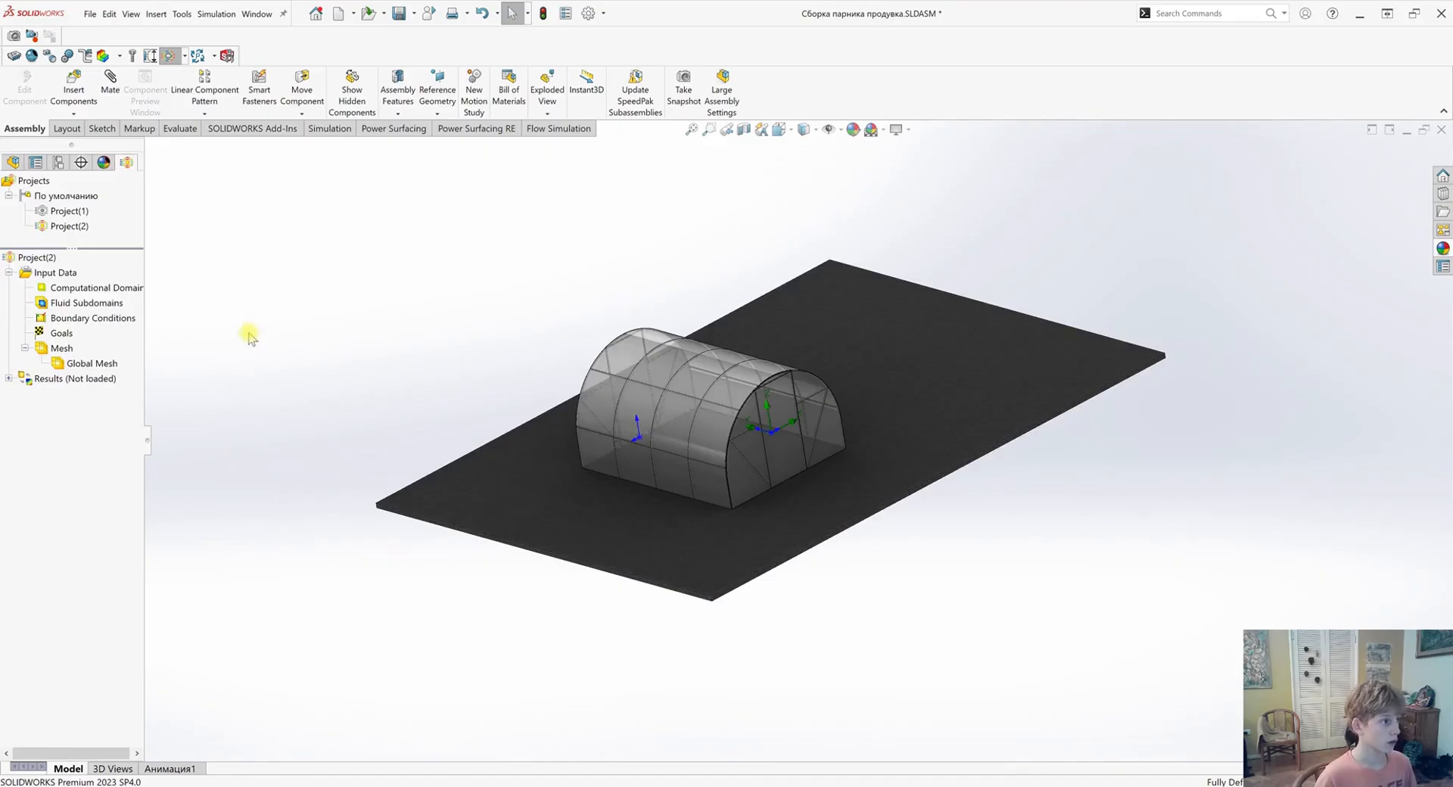
scroll(584, 416, down, 2)
middle_drag(580, 413, 588, 412)
scroll(651, 587, up, 1)
scroll(653, 591, up, 1)
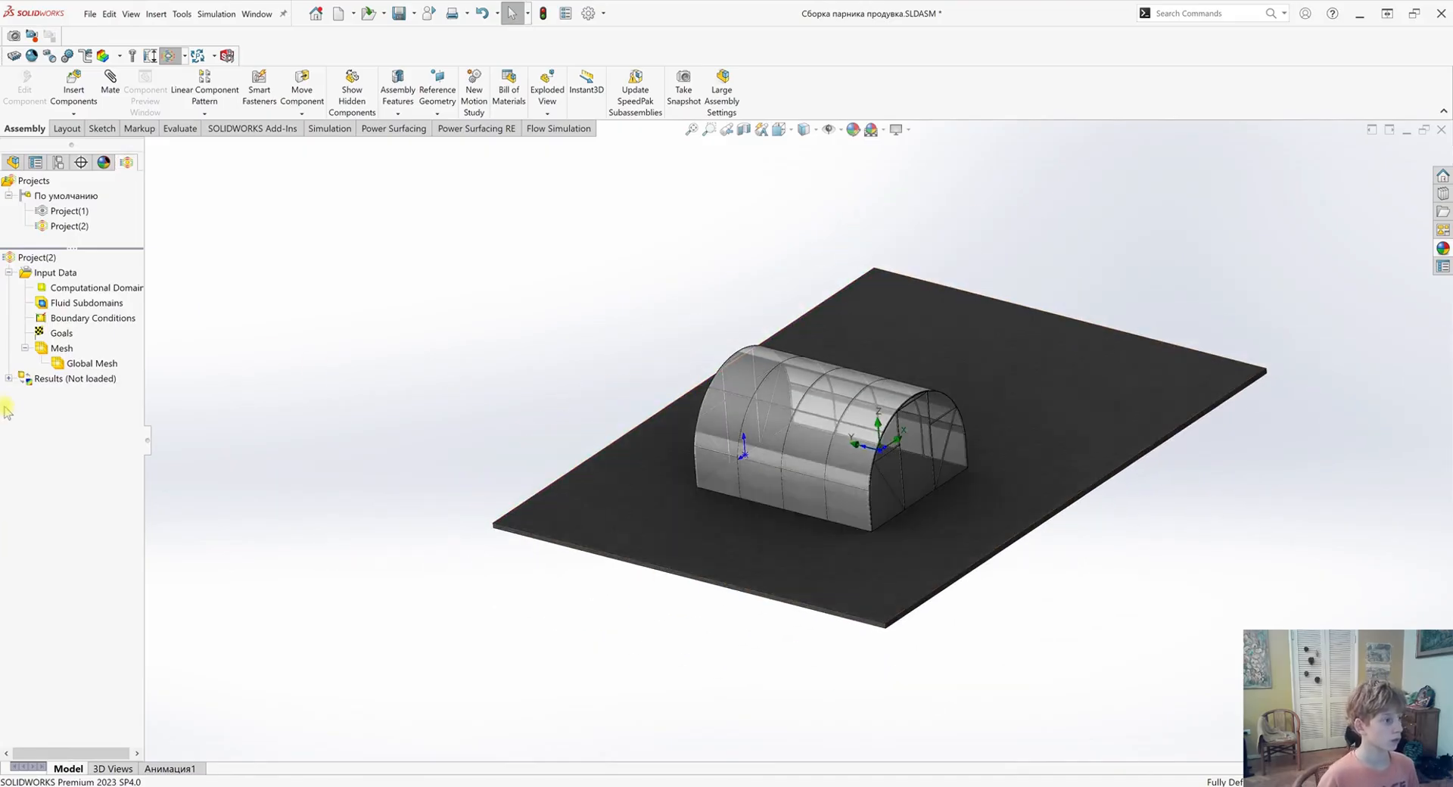
click(44, 290)
middle_drag(724, 579, 877, 523)
scroll(652, 477, up, 3)
scroll(871, 469, down, 3)
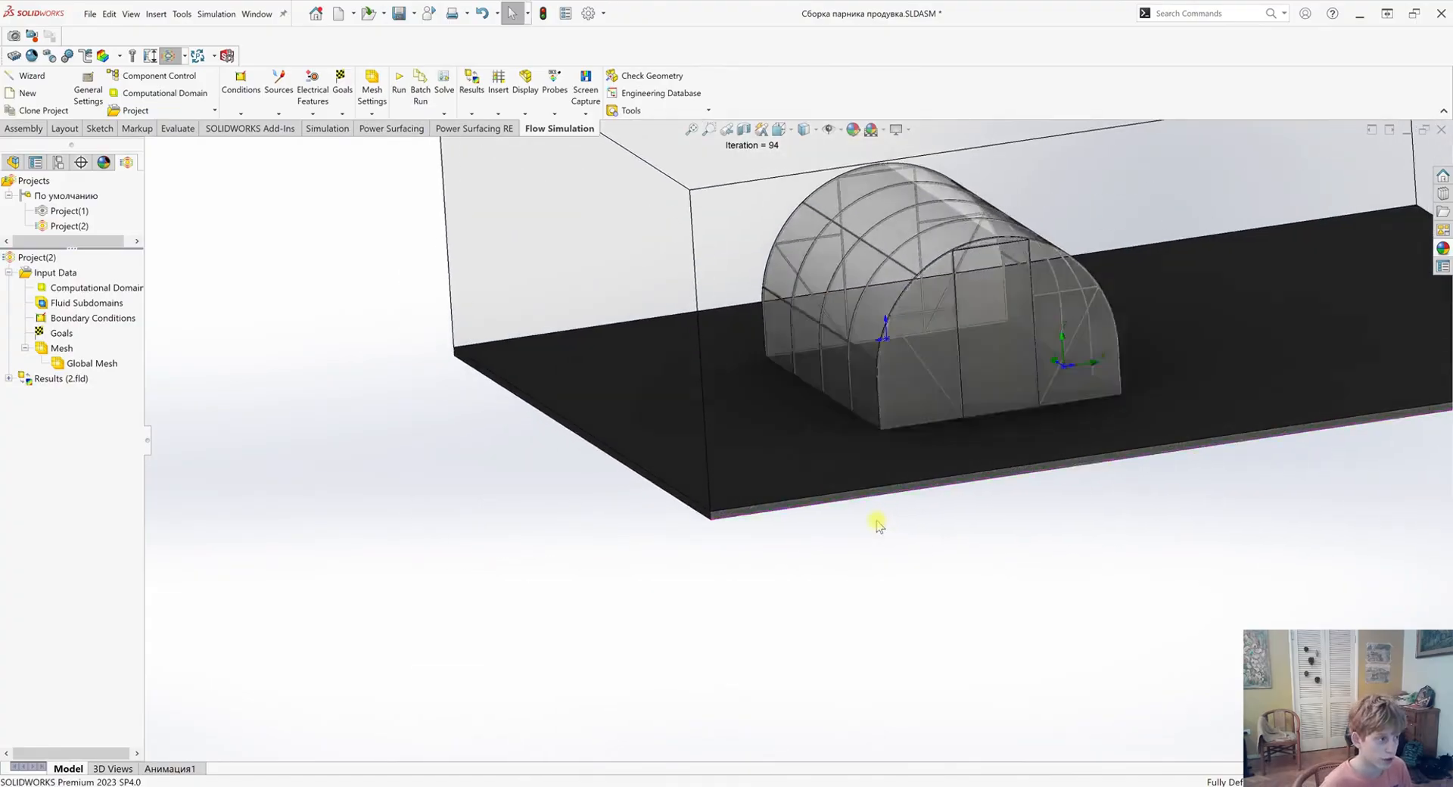
scroll(878, 523, up, 6)
scroll(1071, 305, down, 3)
middle_drag(903, 449, 572, 231)
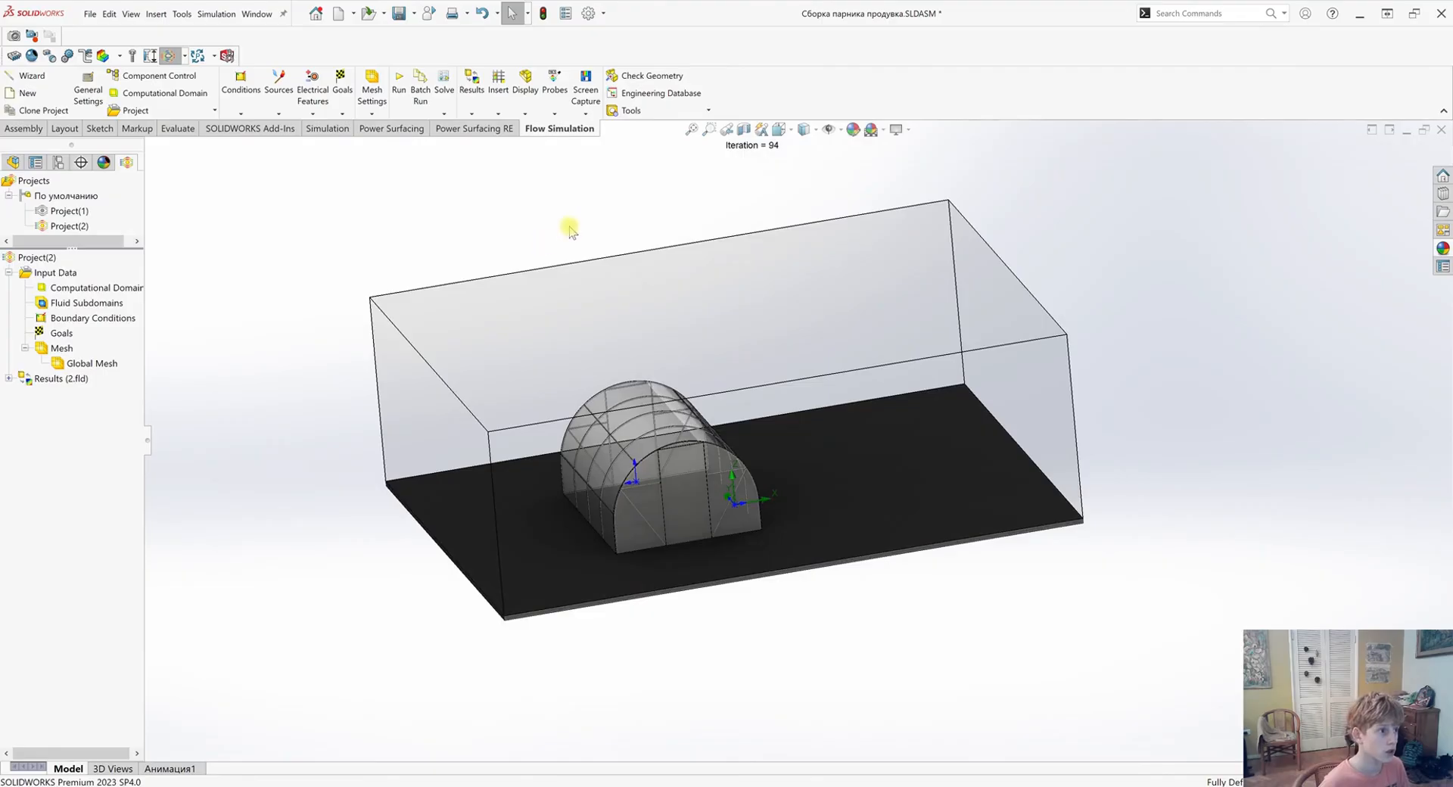
Run a new calculation for flow Project(2) with results loading enabled, and close the solver window once the goals have converged
click(399, 94)
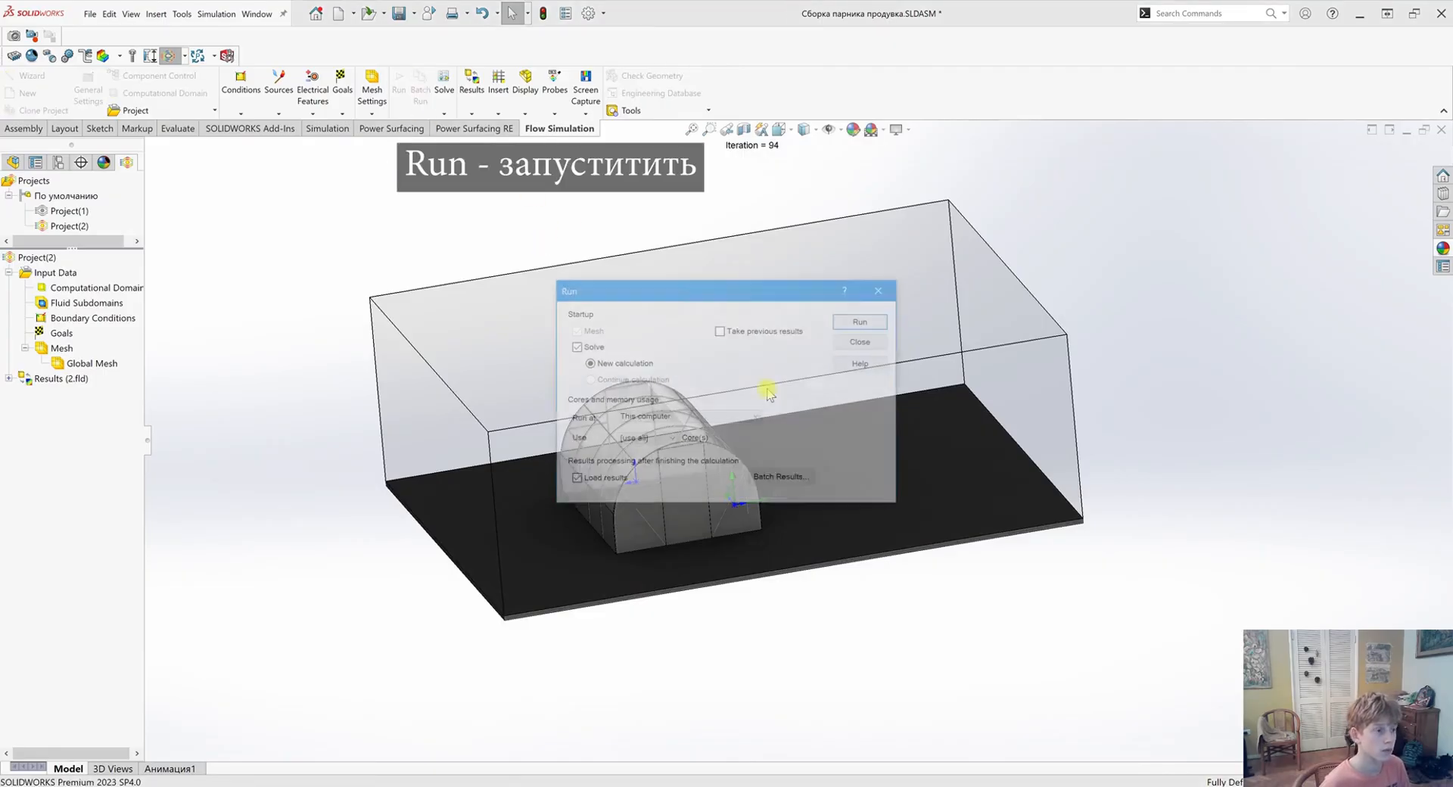
click(862, 321)
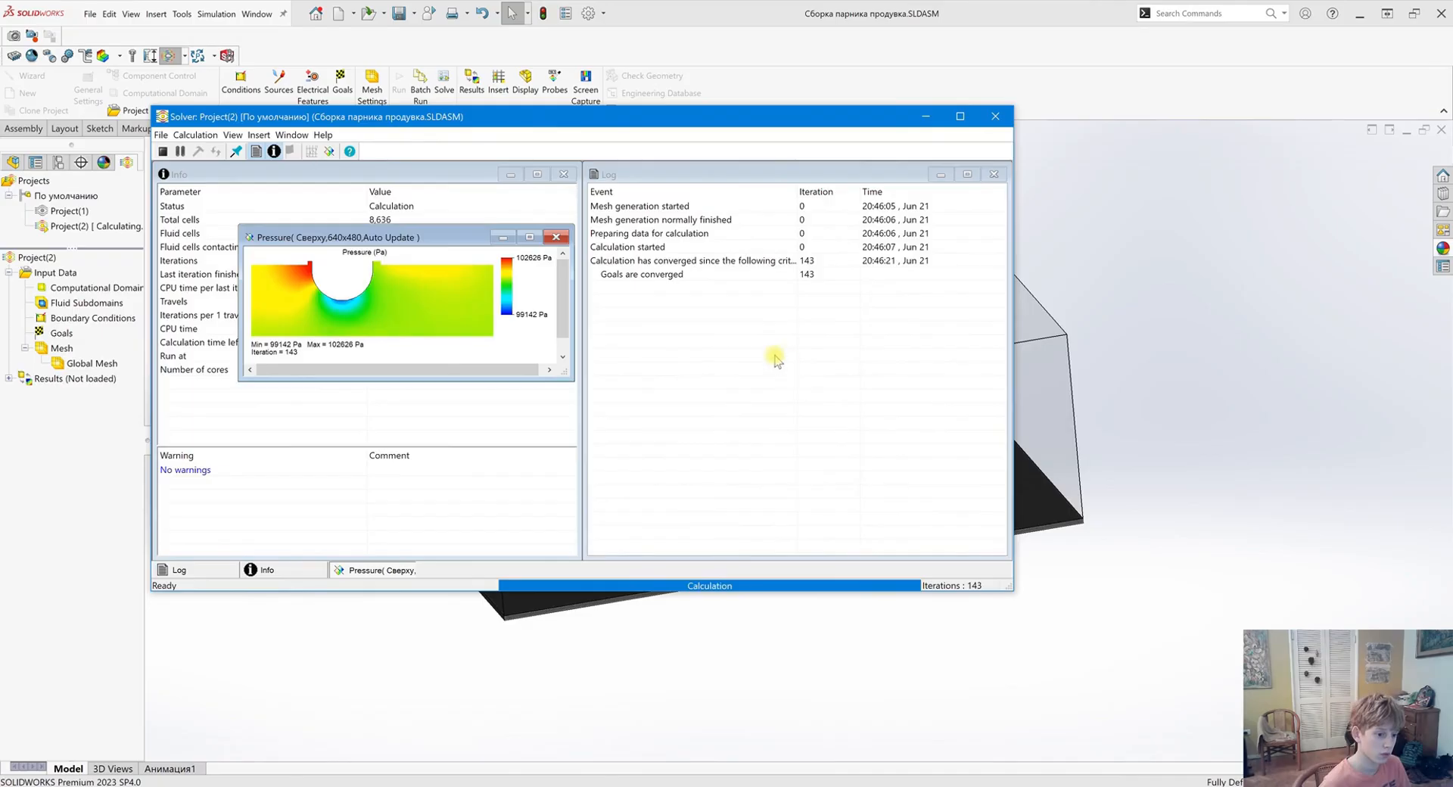
click(996, 116)
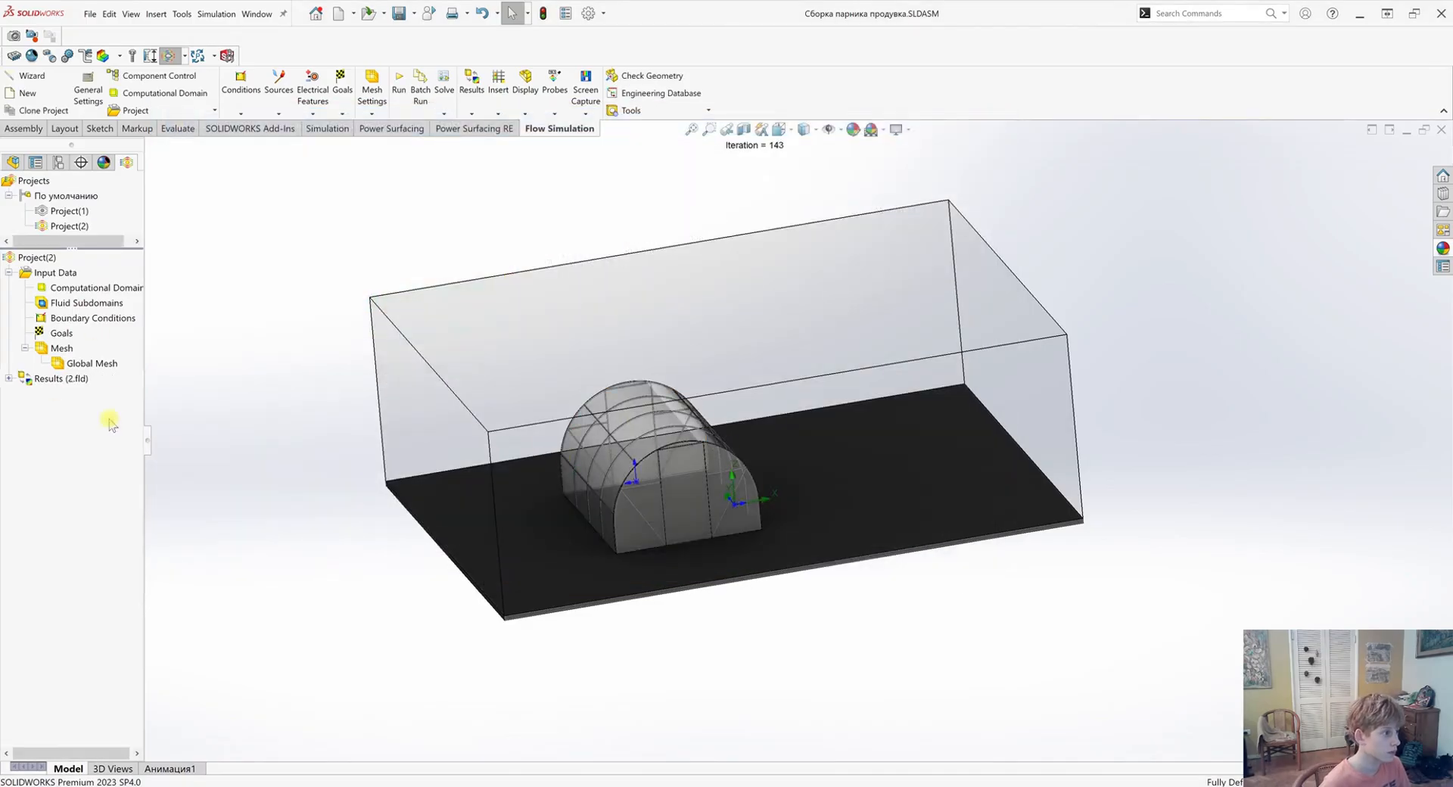
Show Flow Trajectories 1 to examine the side wind around the greenhouse from several angles, and hide the trajectories again
click(9, 378)
right_click(81, 486)
click(134, 560)
scroll(734, 545, down, 5)
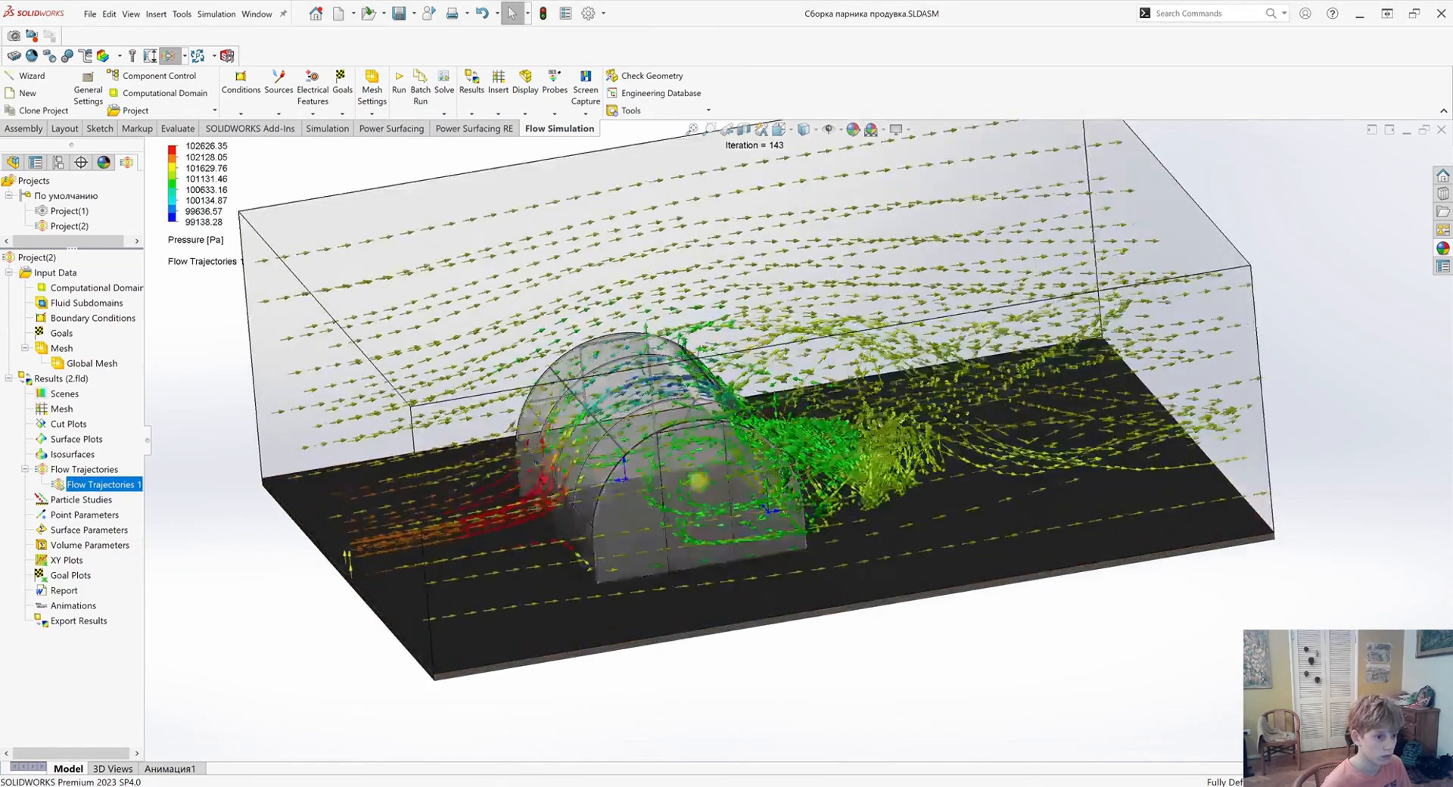
middle_drag(735, 546, 827, 600)
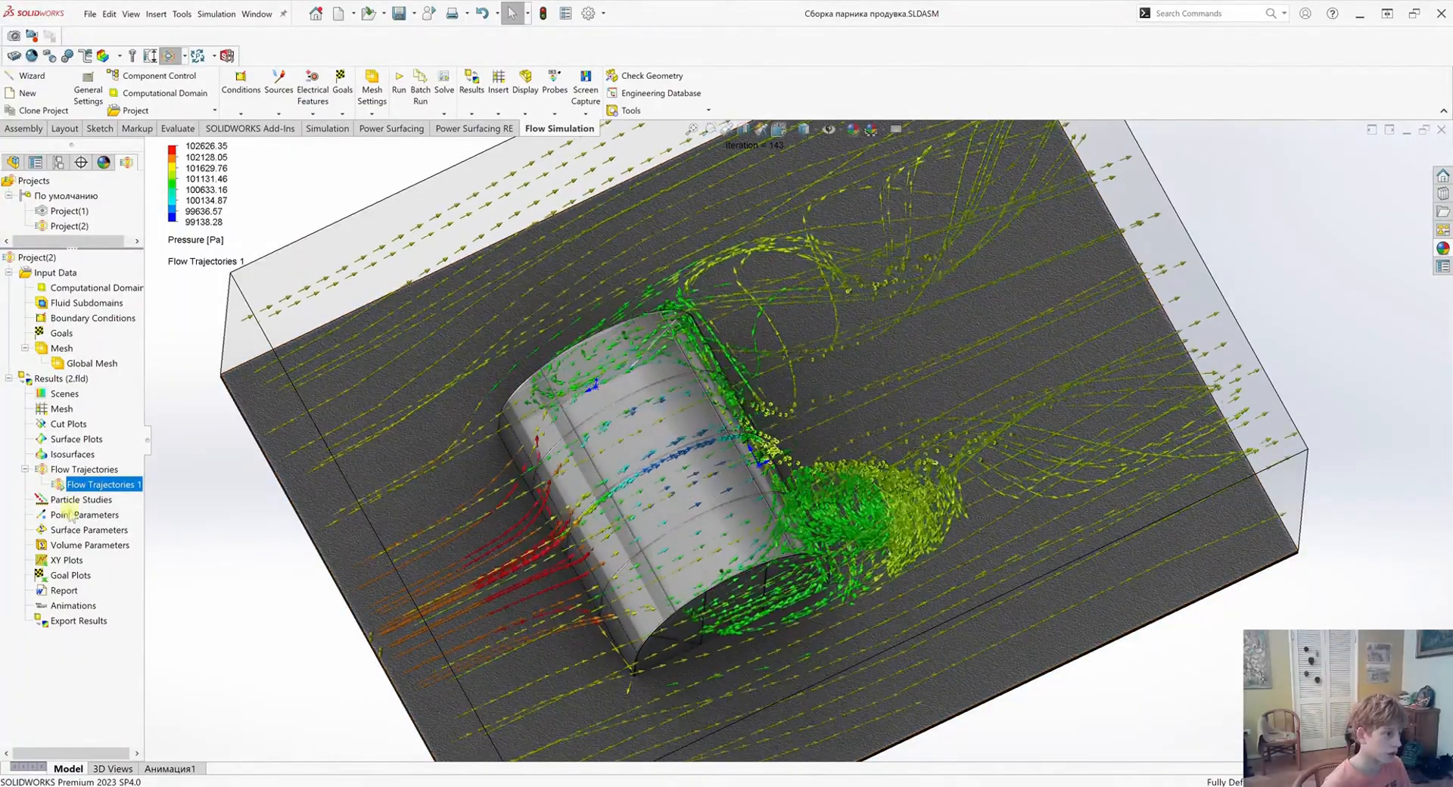
right_click(89, 481)
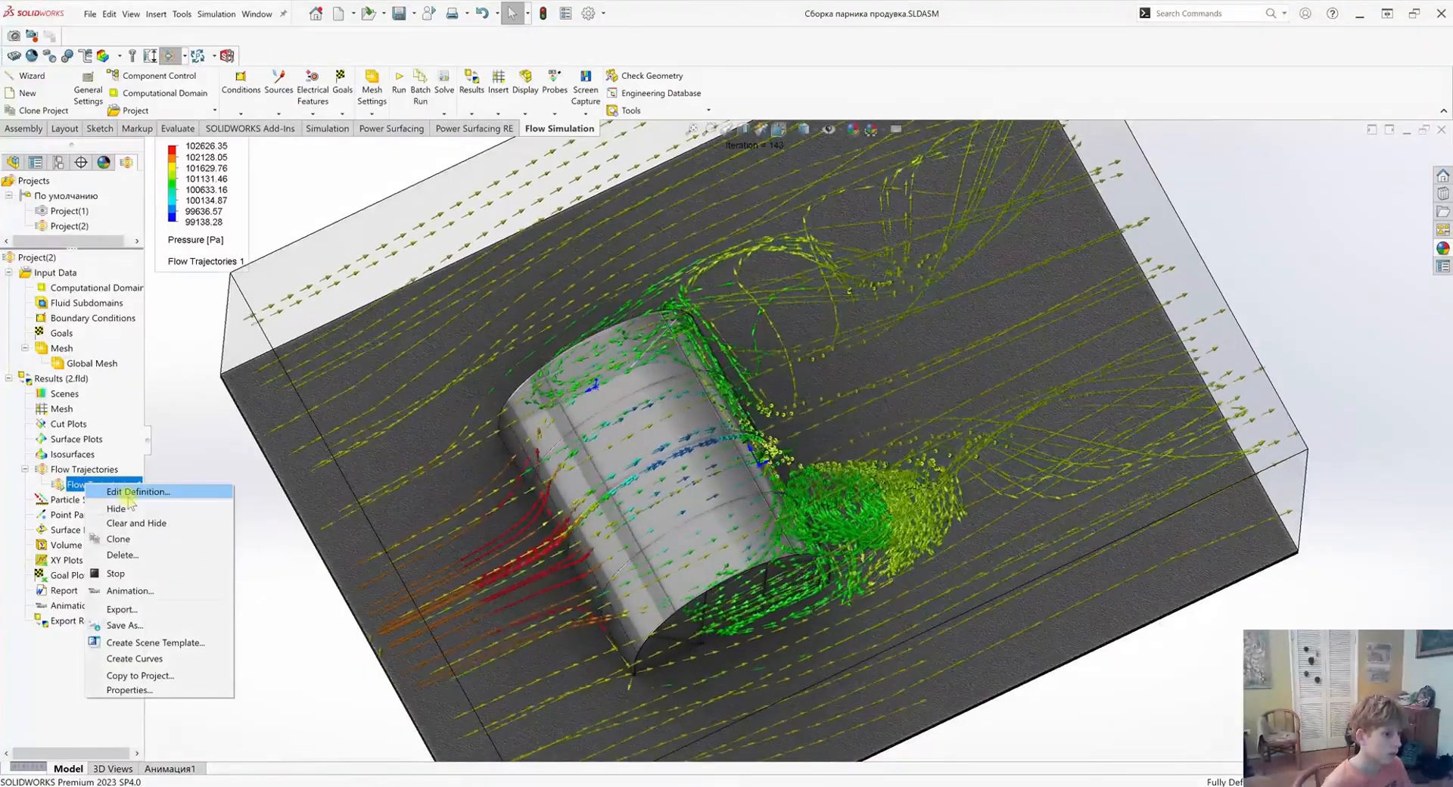
click(137, 513)
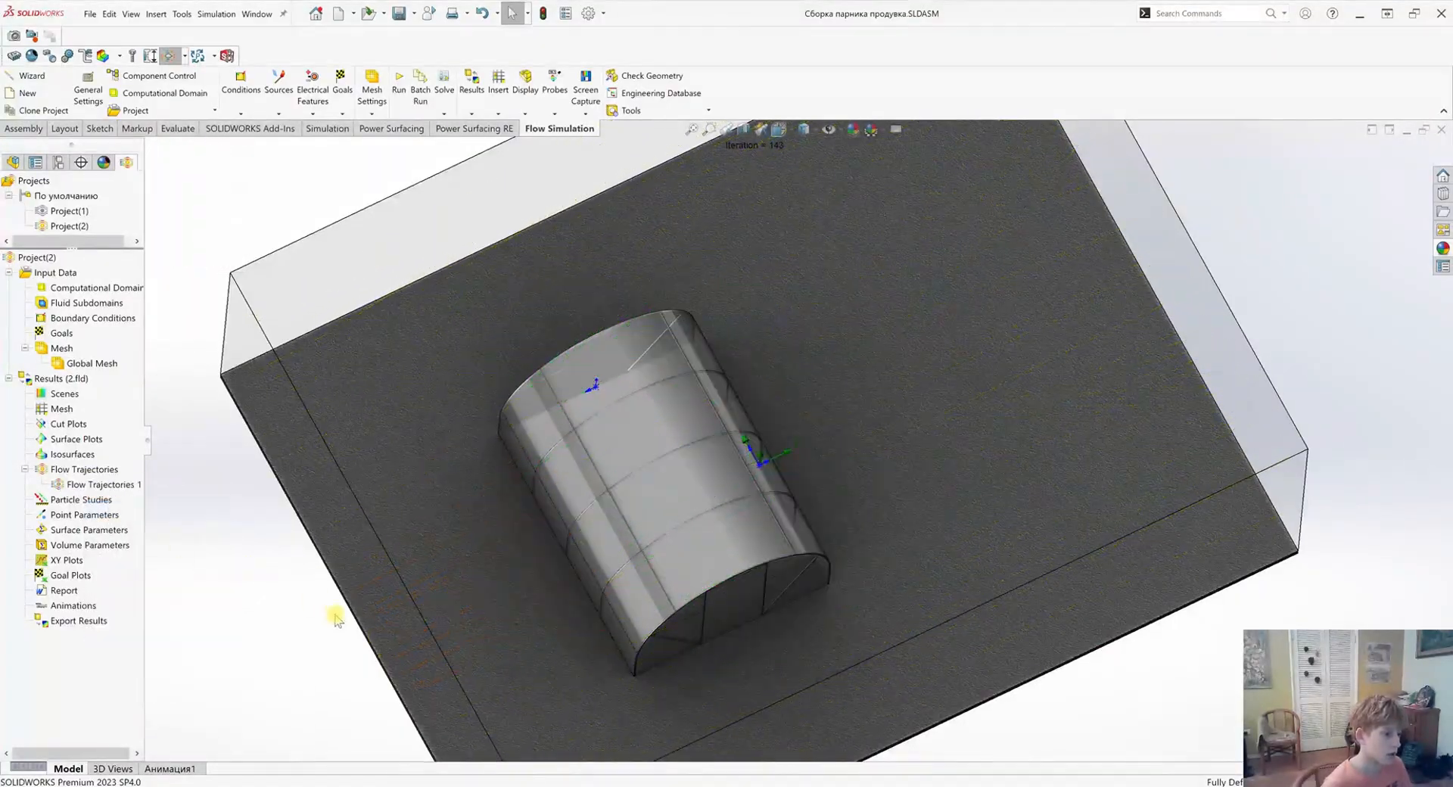
Export the side wind flow results to Simulation and acknowledge the completed export
middle_drag(401, 636, 406, 331)
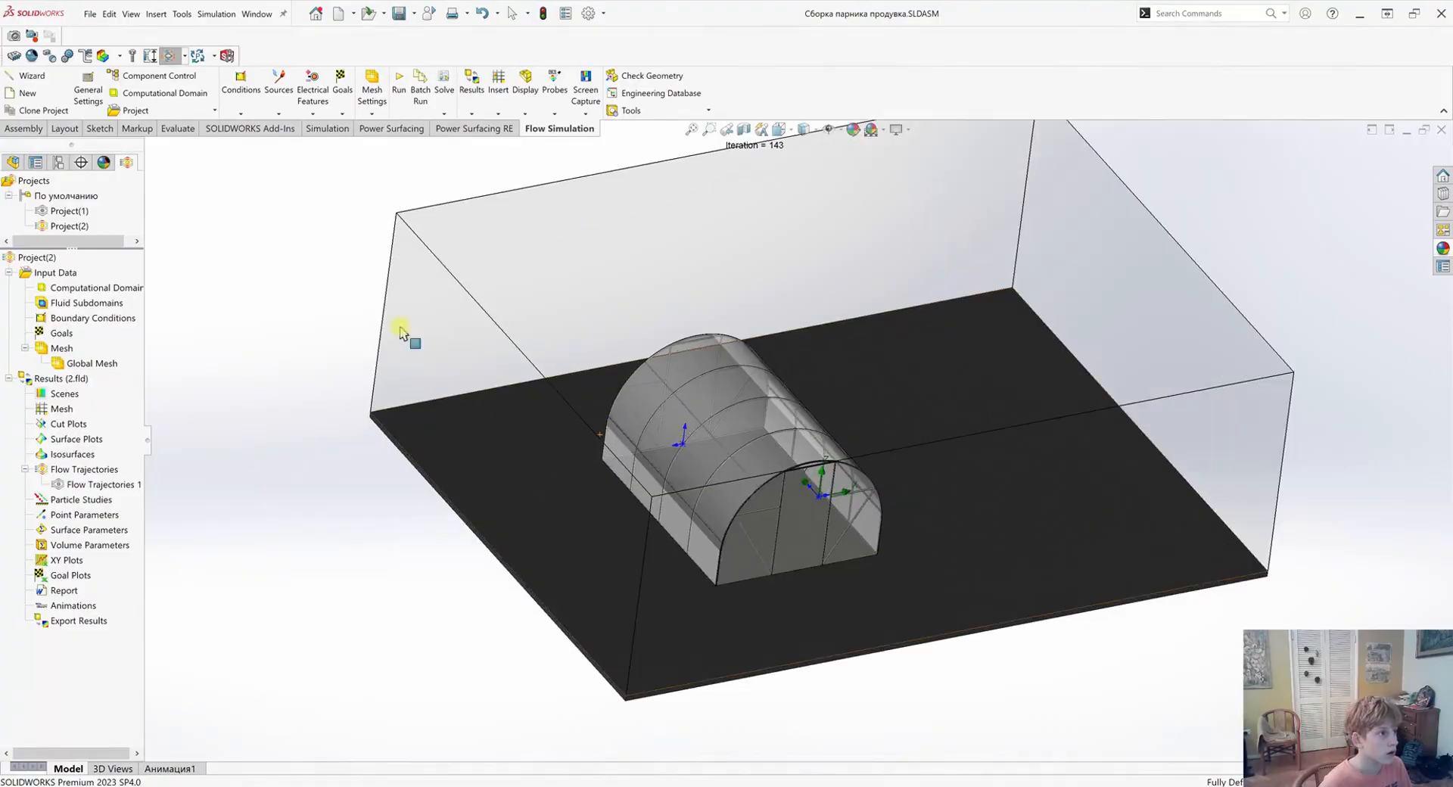
click(182, 13)
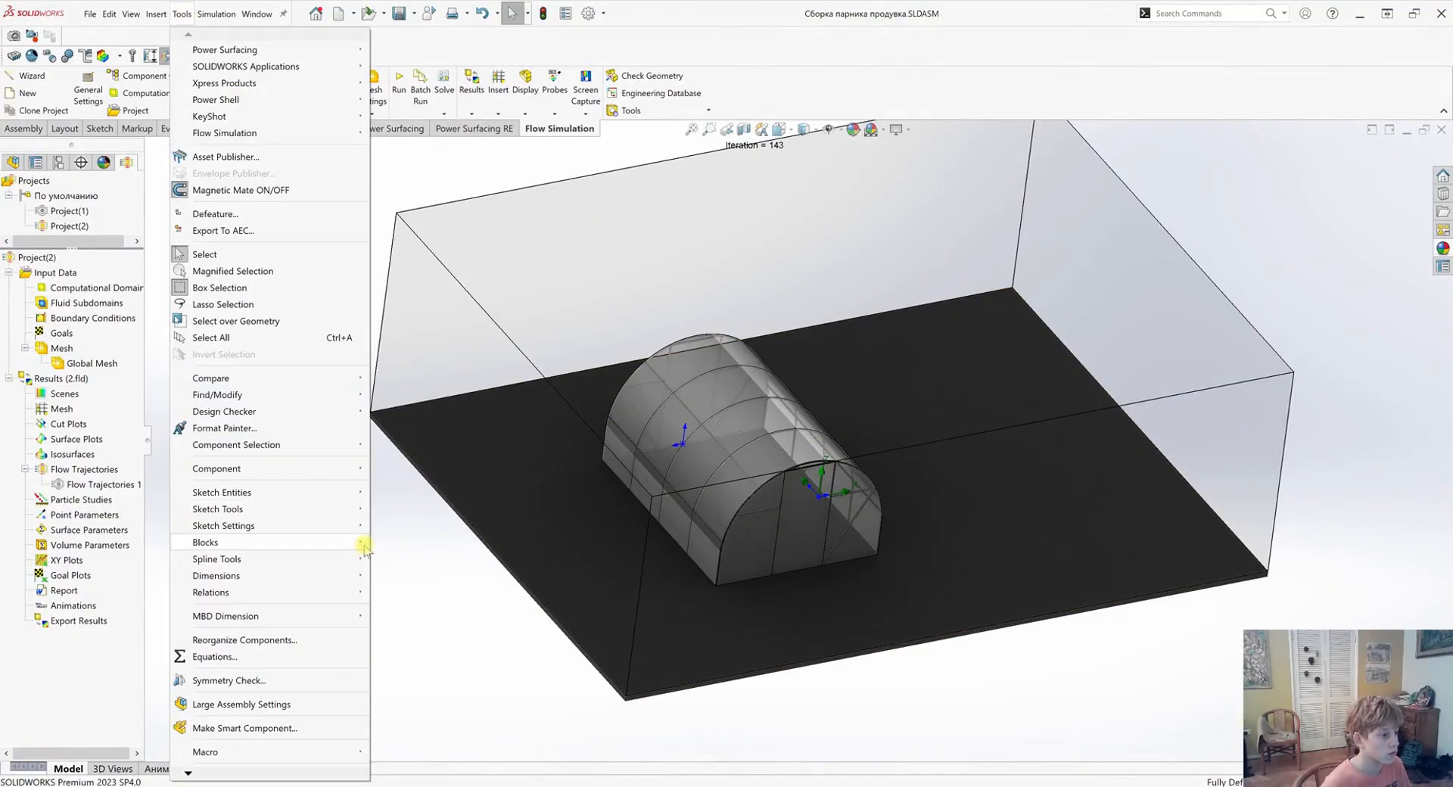
mouse_move(280, 133)
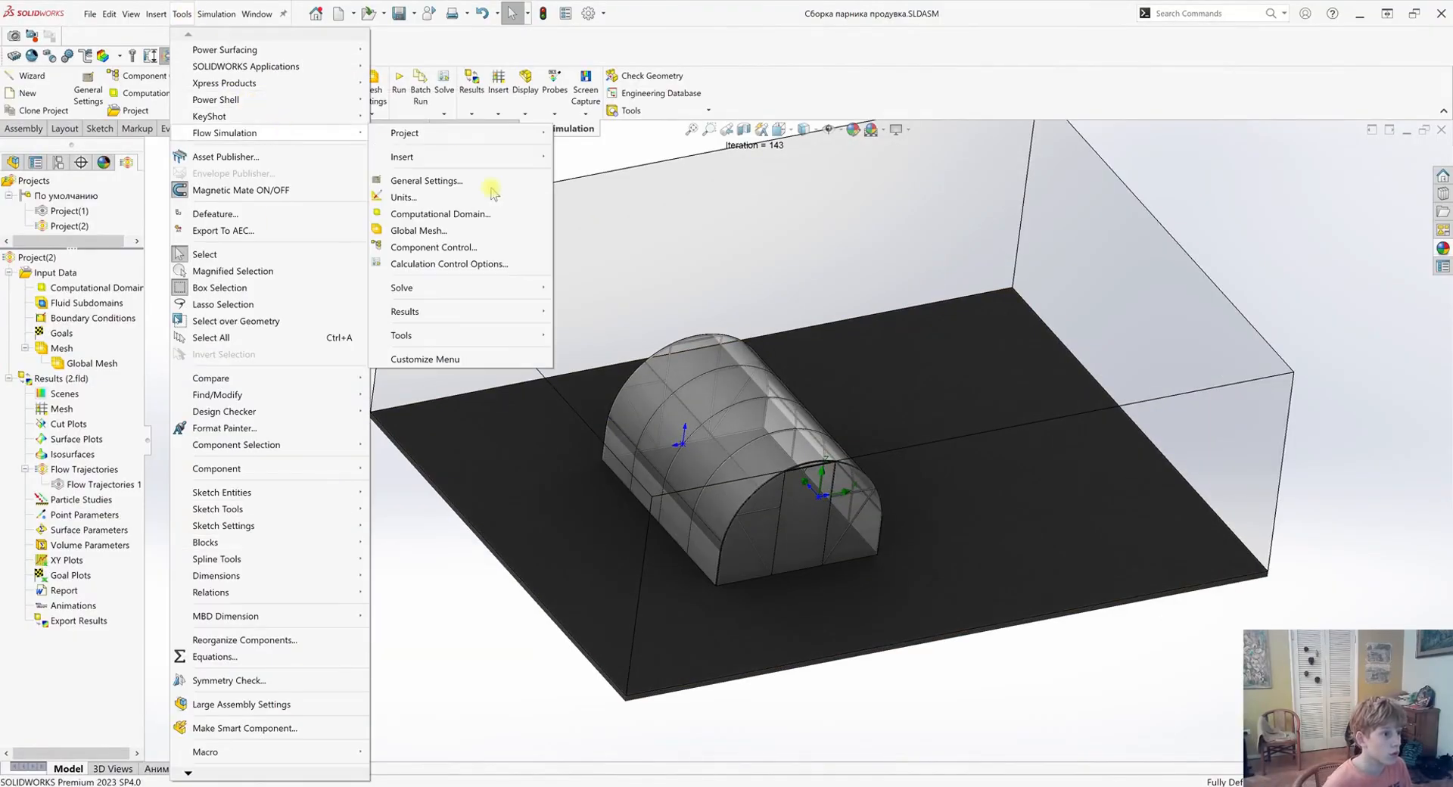
mouse_move(476, 337)
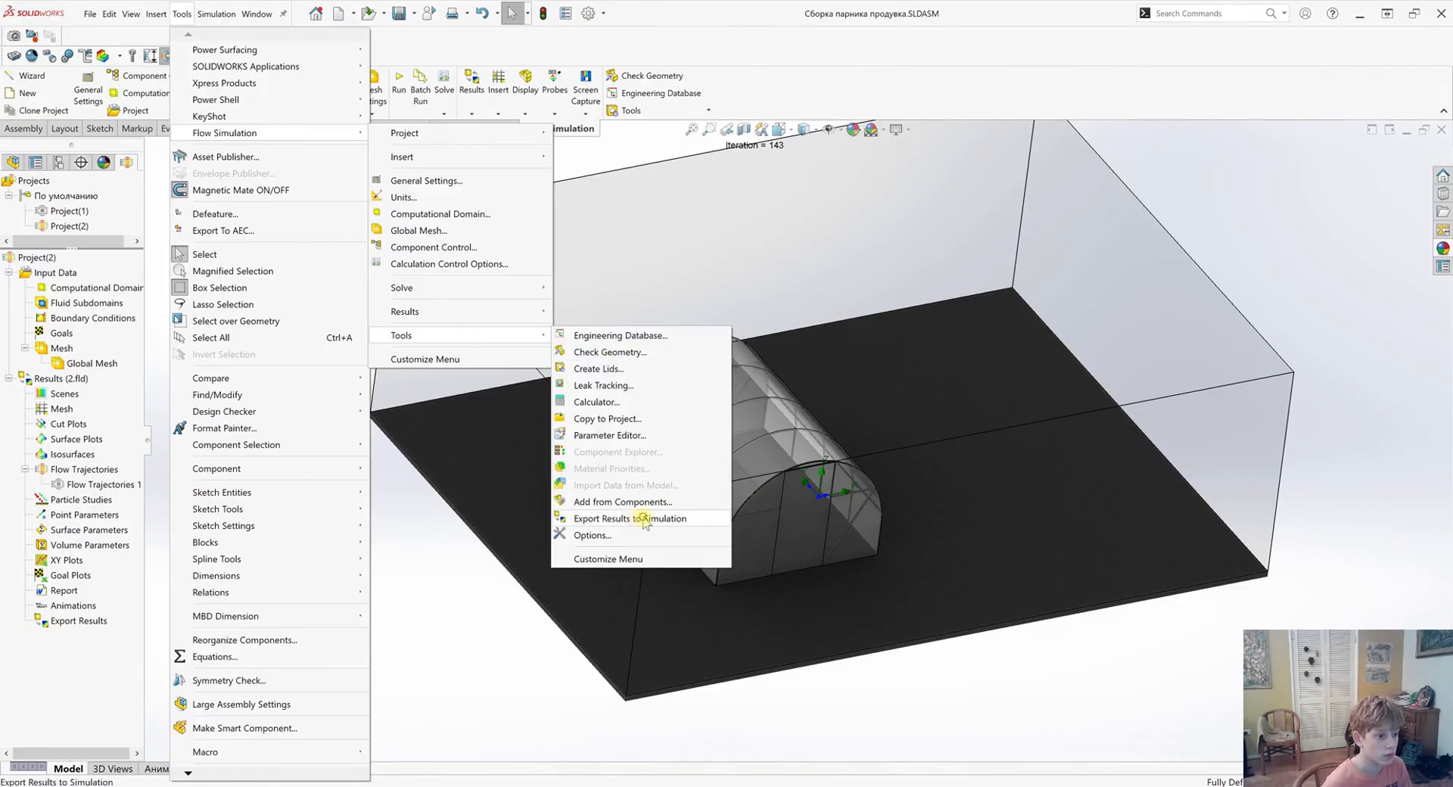
click(721, 531)
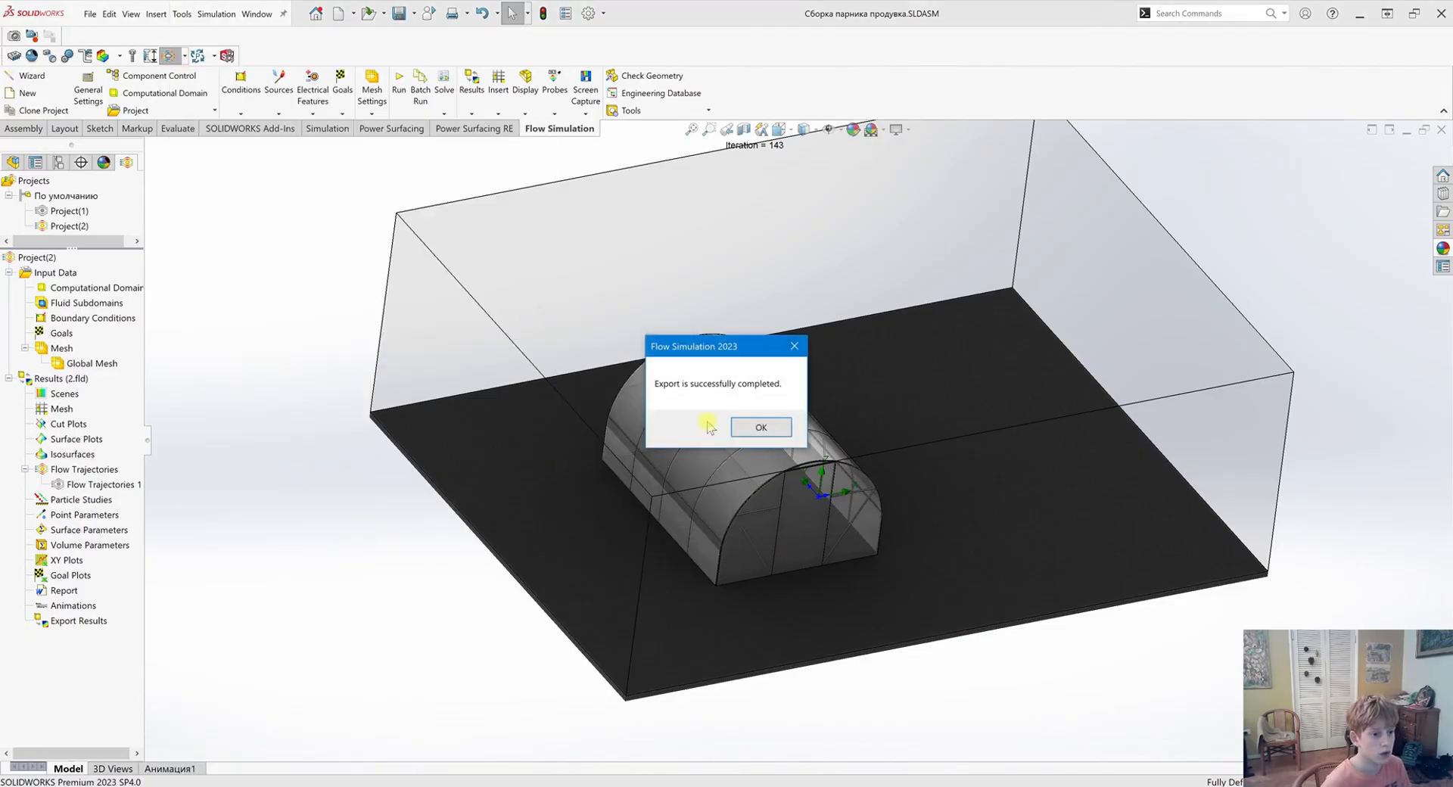
click(762, 432)
Create a new static Simulation study for the greenhouse assembly
scroll(782, 590, up, 1)
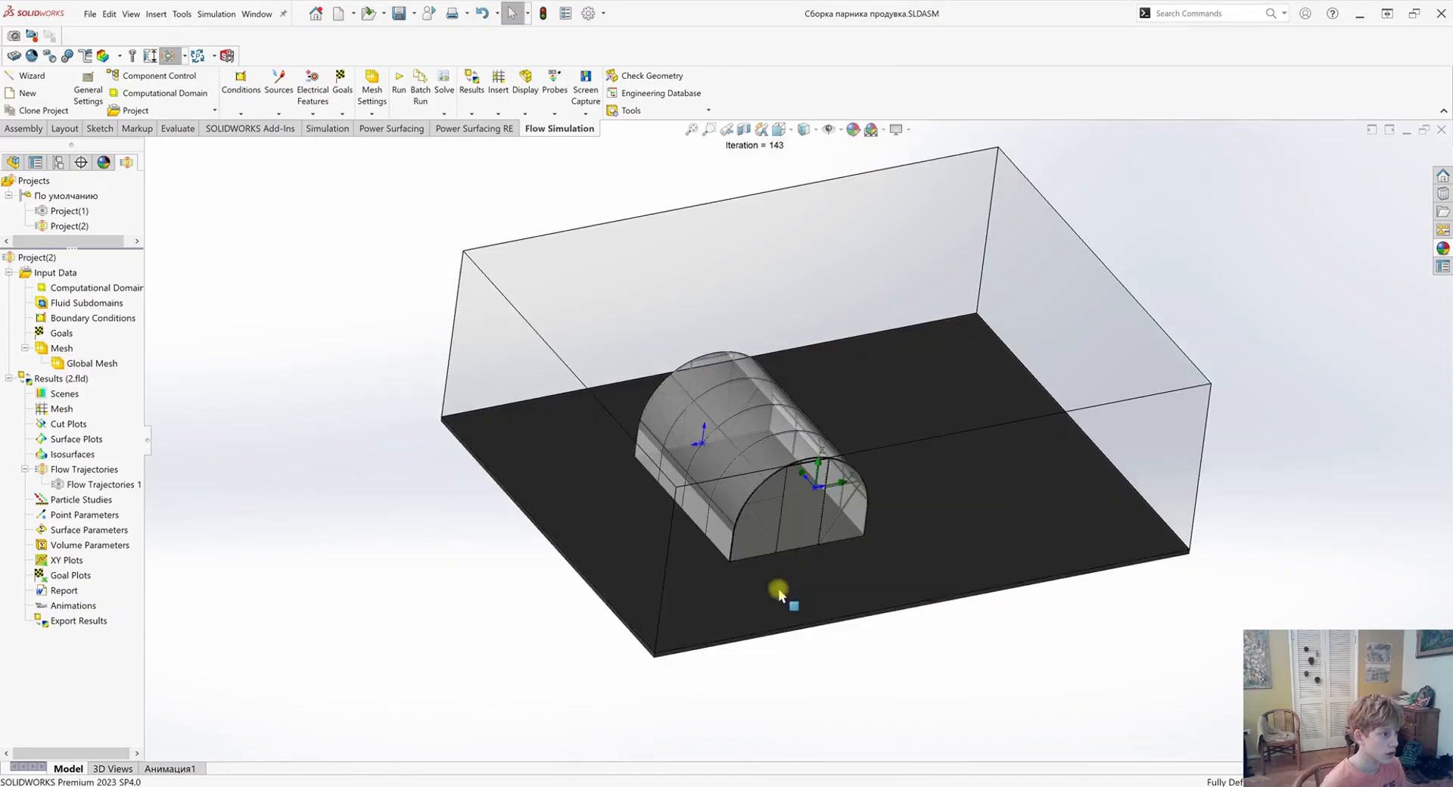
scroll(714, 568, up, 1)
middle_drag(714, 567, 788, 500)
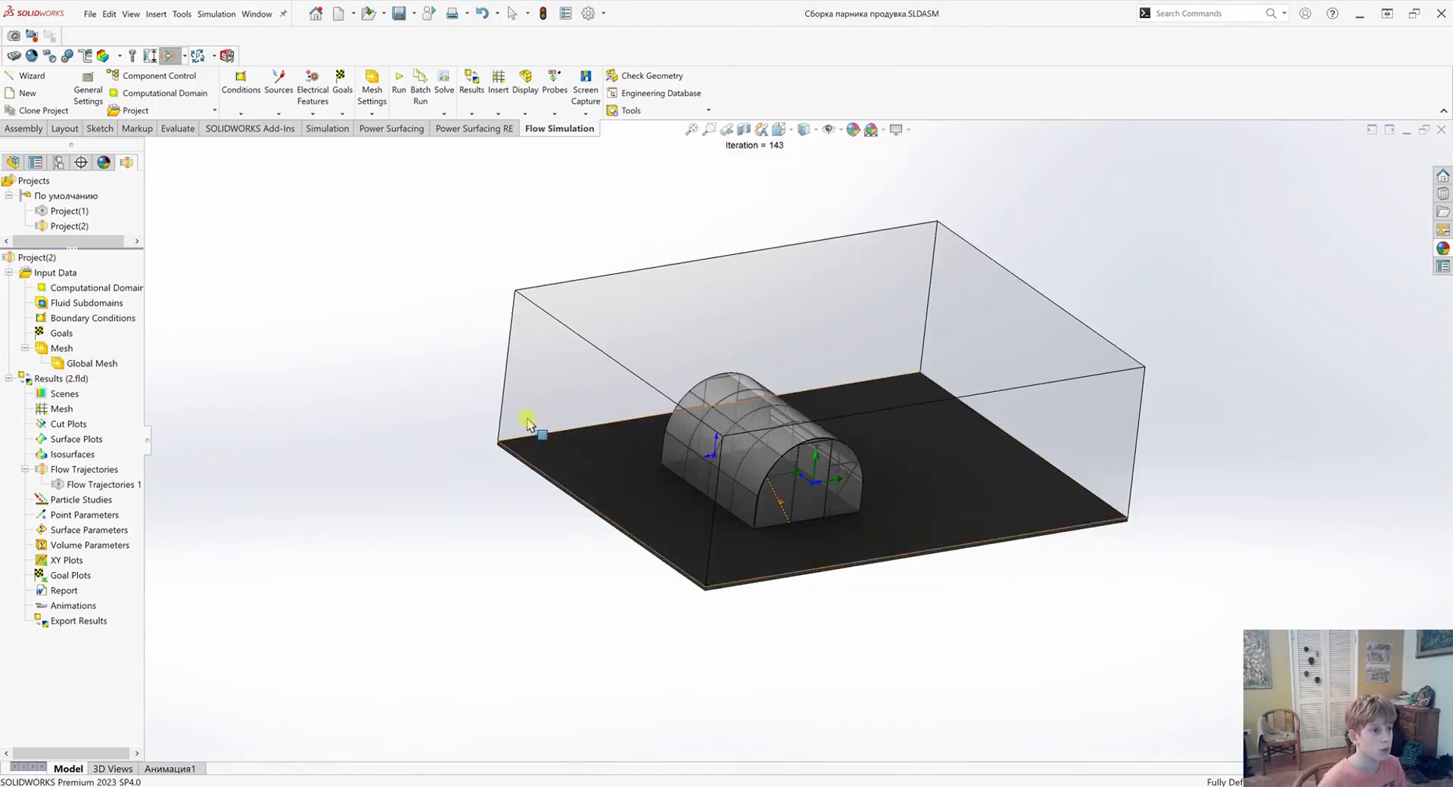
click(327, 128)
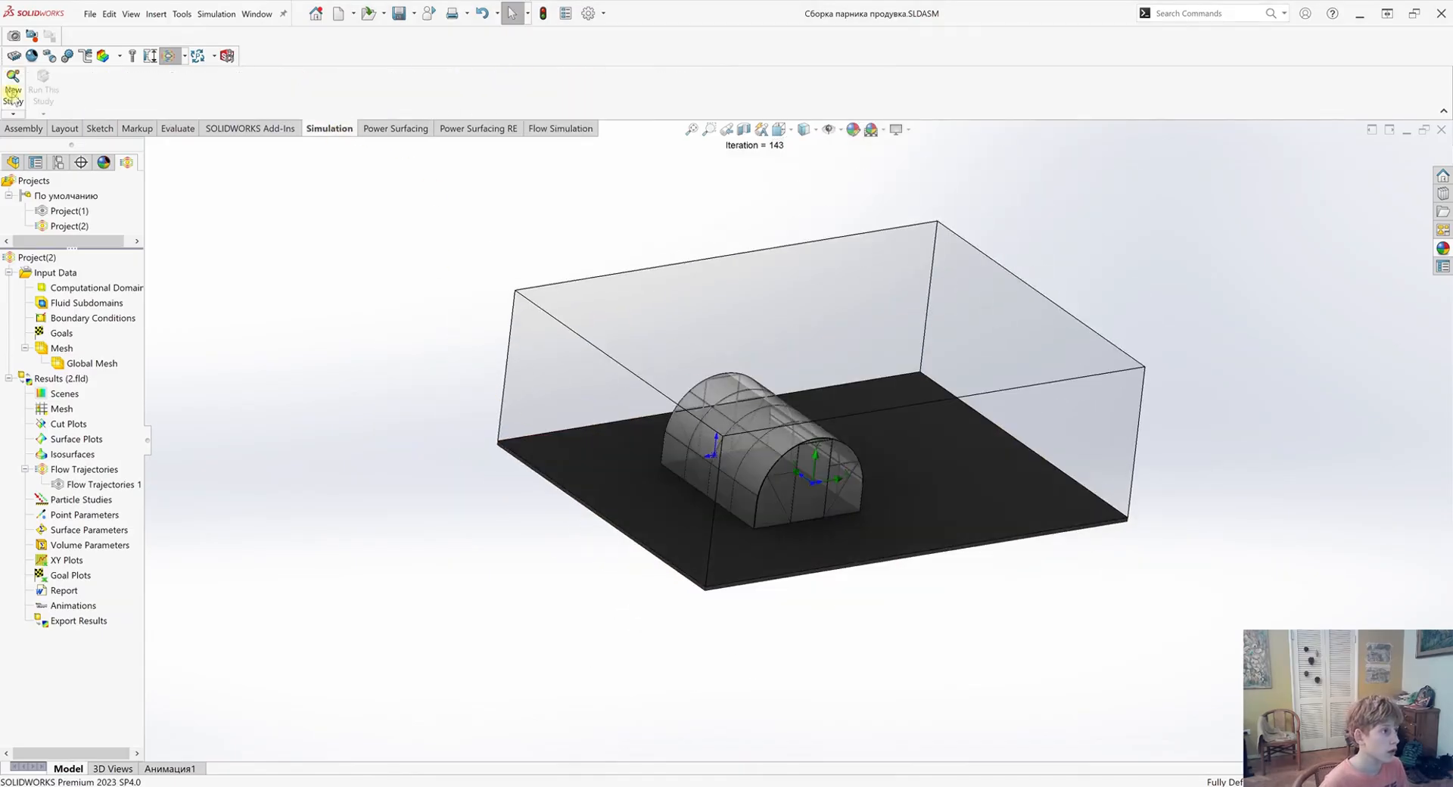
click(13, 90)
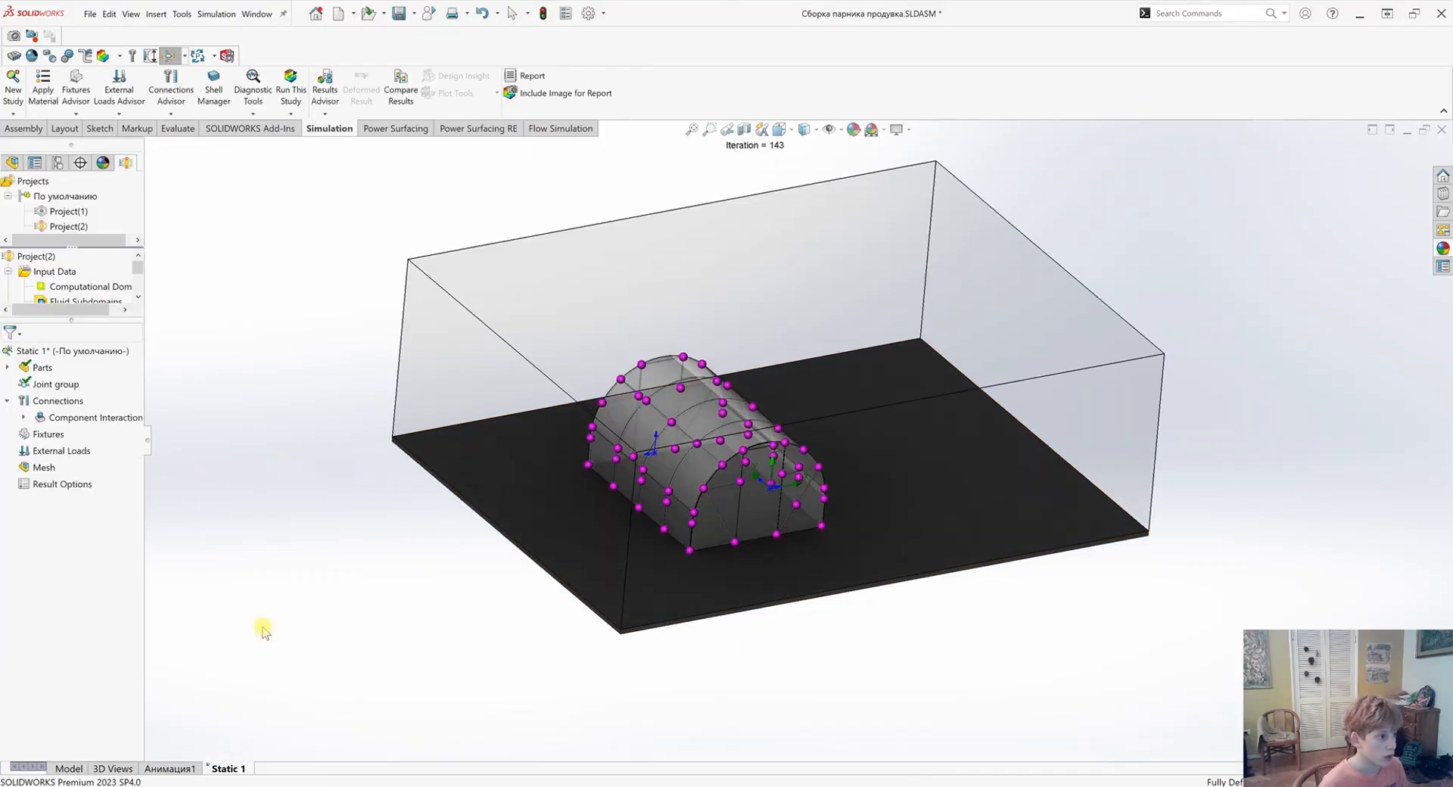
Exclude the ground plate part from the static study's analysis
click(7, 367)
right_click(51, 384)
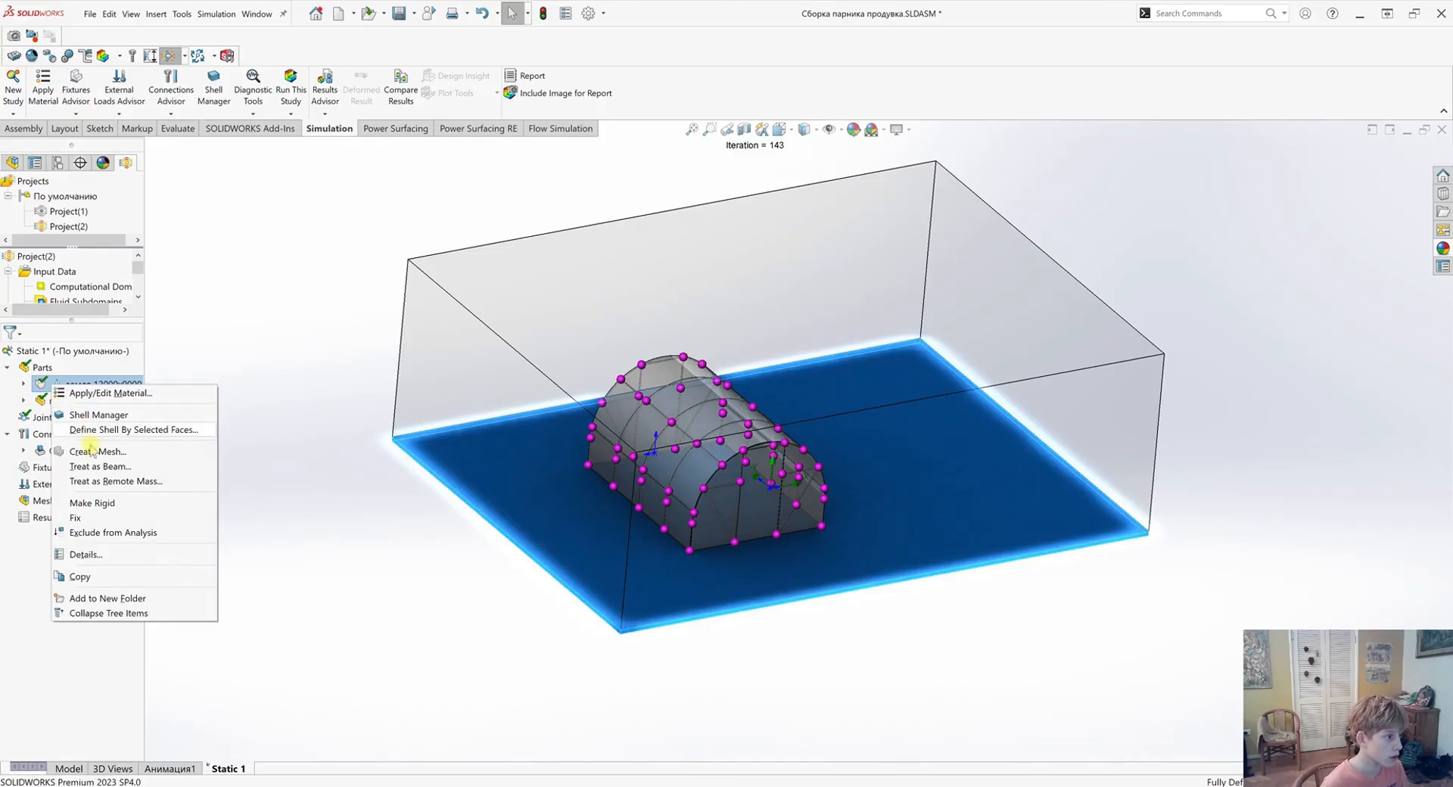
click(98, 533)
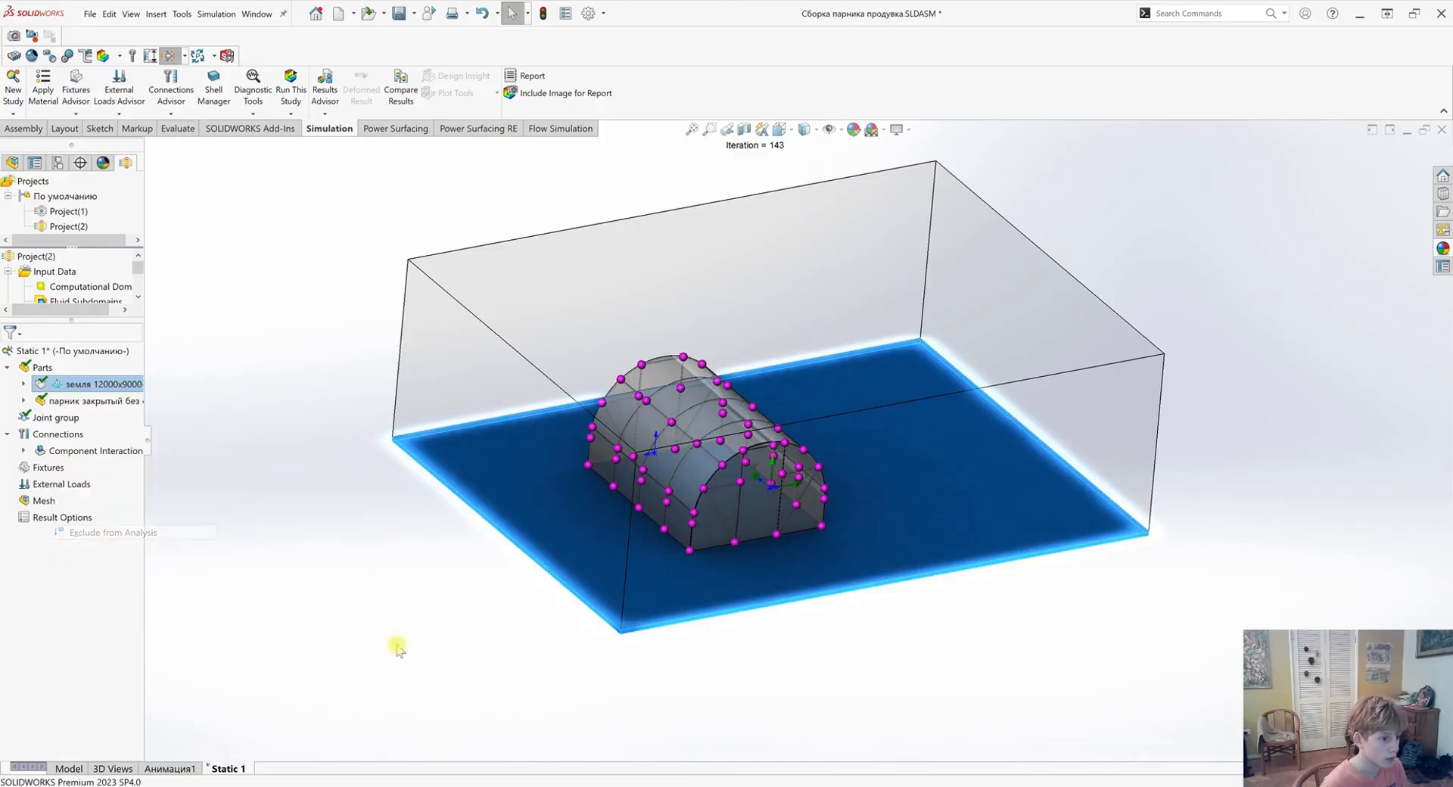
click(581, 682)
scroll(737, 502, down, 2)
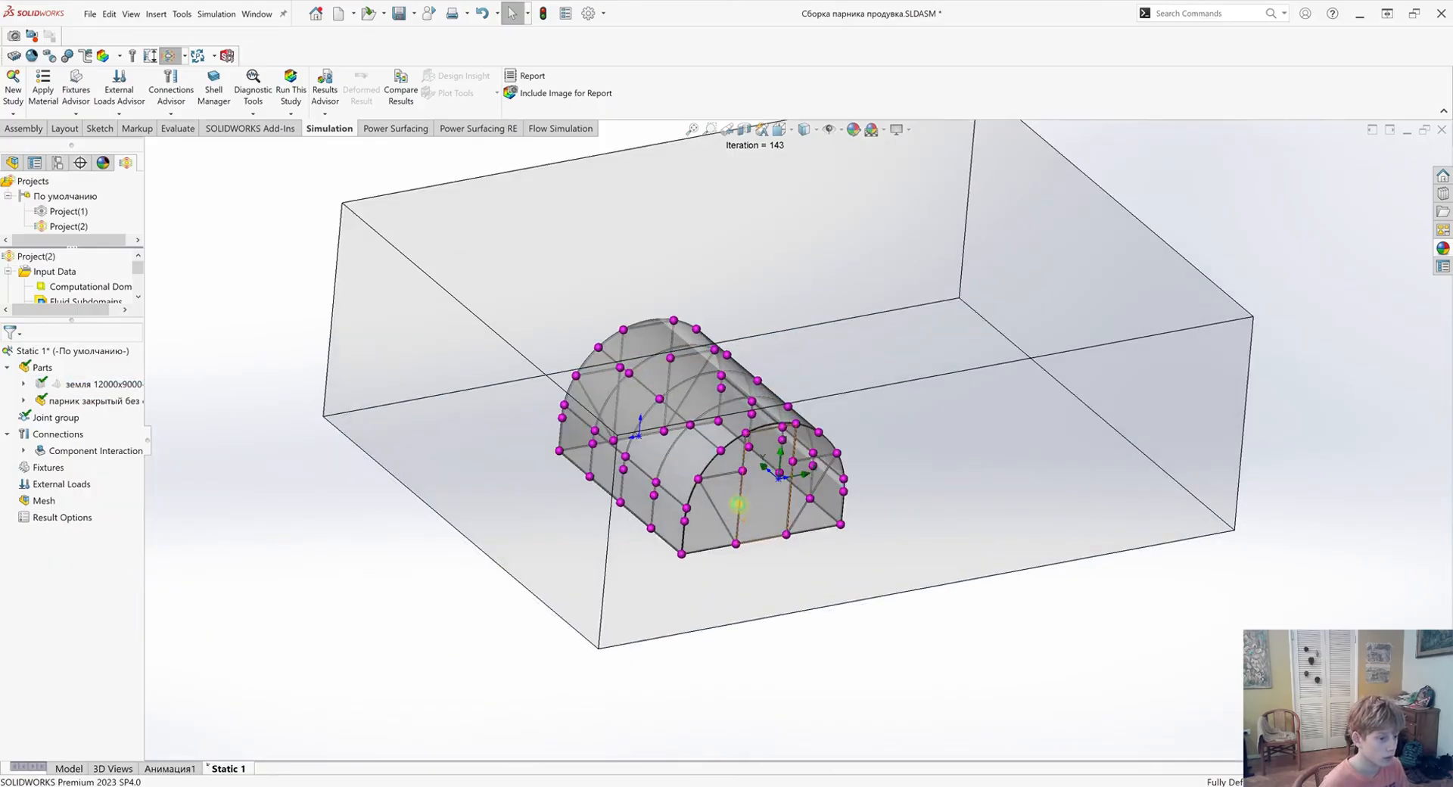
Hide the Computational Domain of Project(2) so only the greenhouse is displayed
right_click(69, 289)
click(98, 311)
click(385, 571)
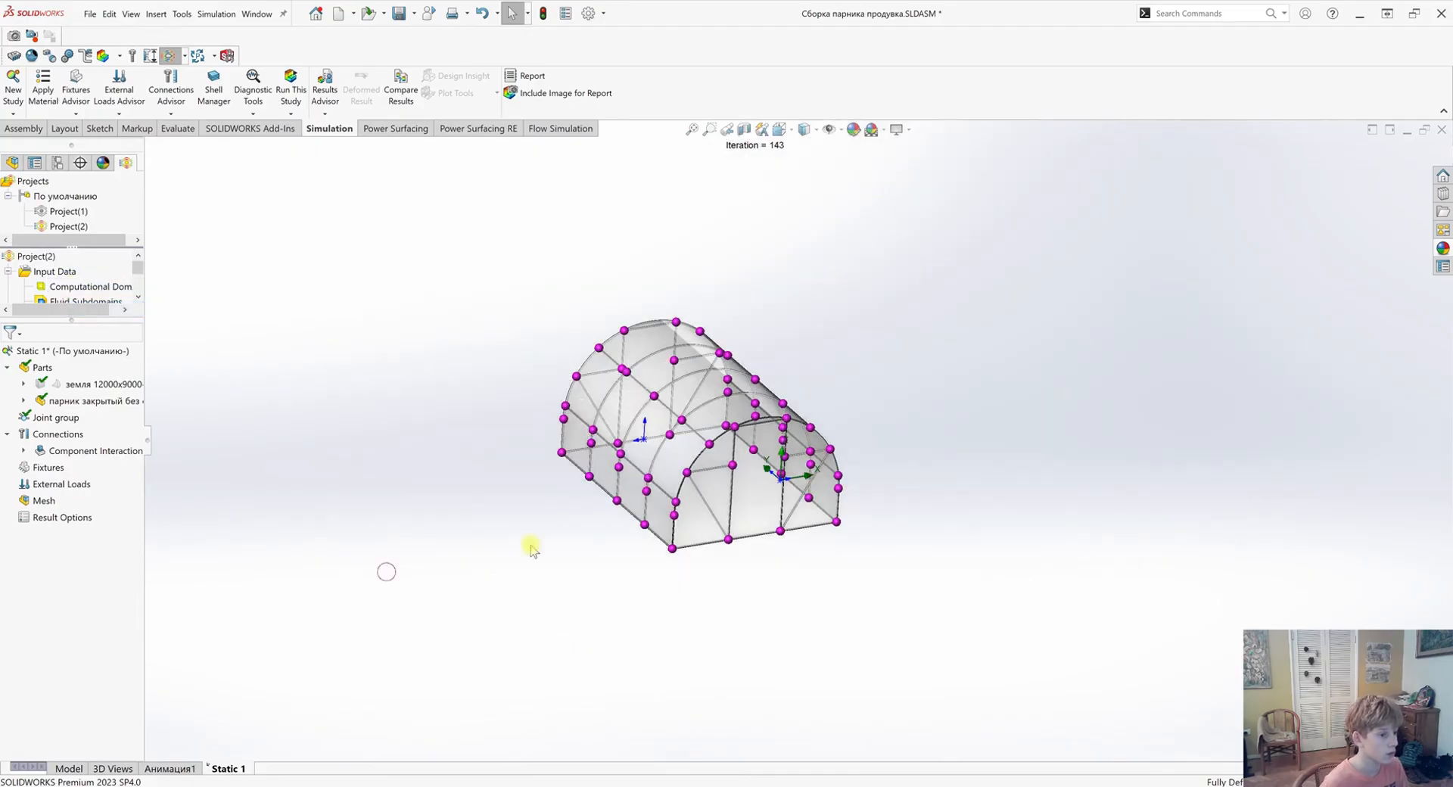
Apply a Fixed Geometry fixture to all twelve joints along the greenhouse's base perimeter
scroll(705, 450, down, 4)
right_click(46, 468)
click(83, 506)
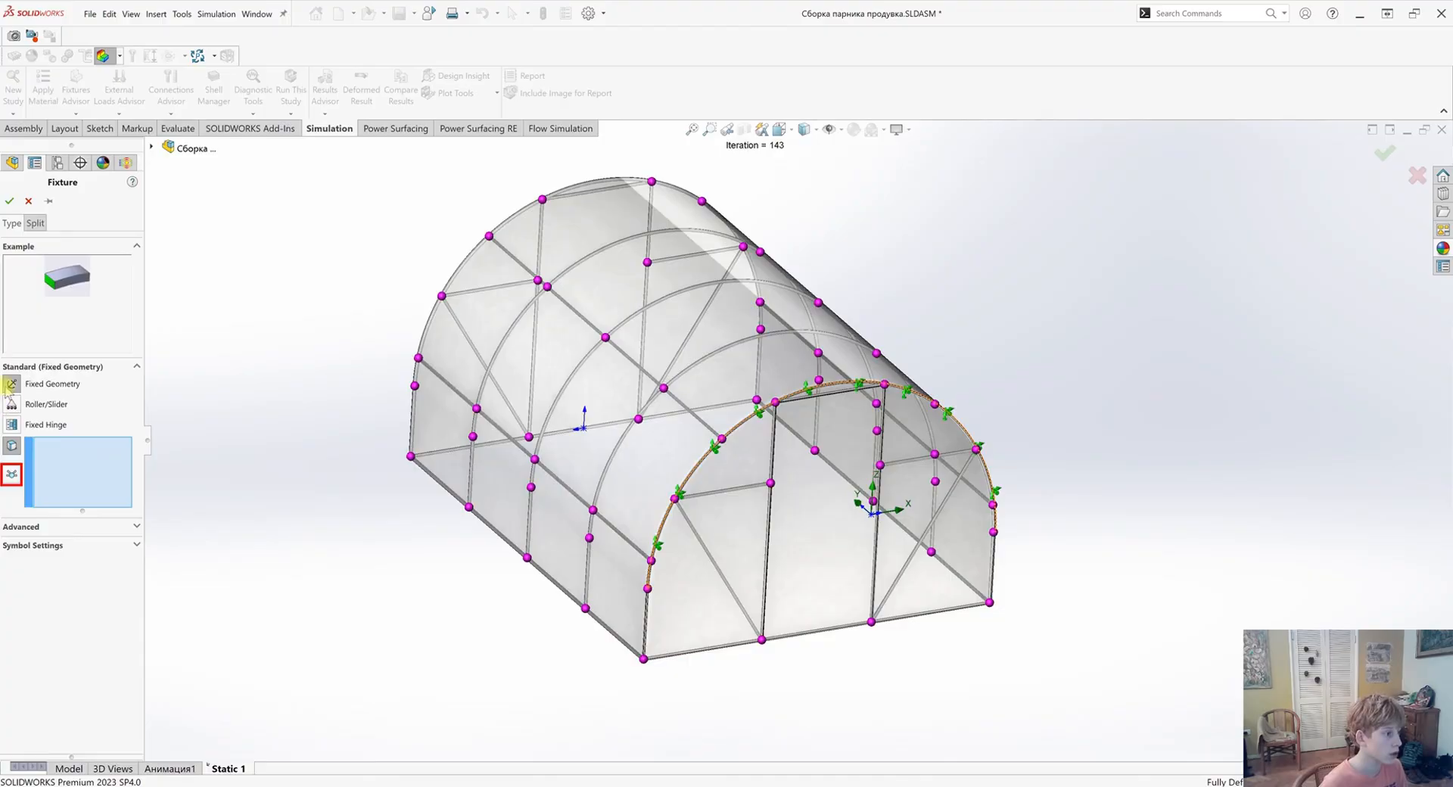
click(644, 659)
click(585, 608)
click(527, 558)
click(469, 507)
click(410, 456)
click(638, 419)
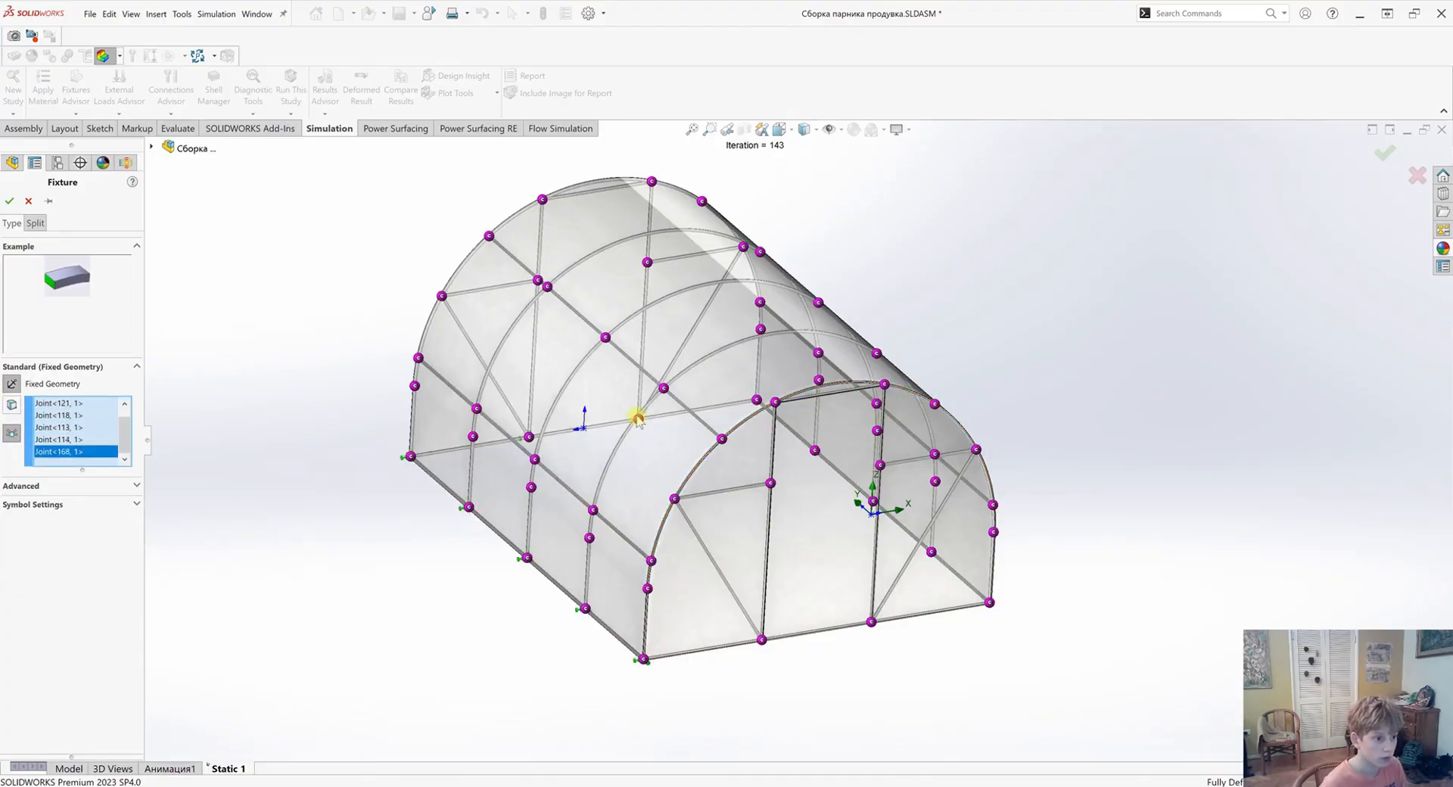
click(815, 450)
click(874, 501)
click(932, 551)
click(990, 603)
click(872, 621)
click(762, 640)
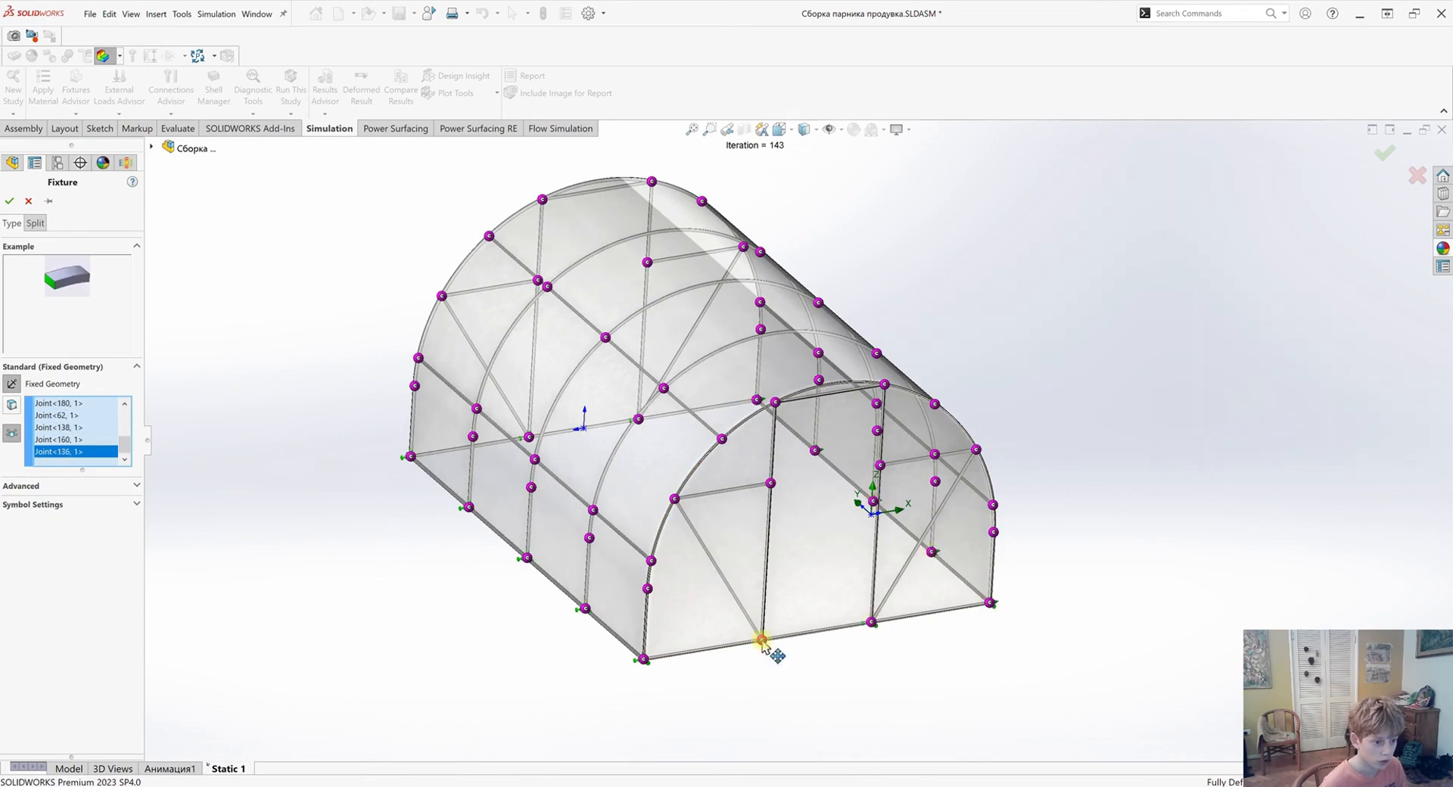
click(9, 204)
scroll(845, 638, up, 2)
Add a 9.81 m/s² gravity load normal to the front plane (Спереди), directed downward
right_click(37, 504)
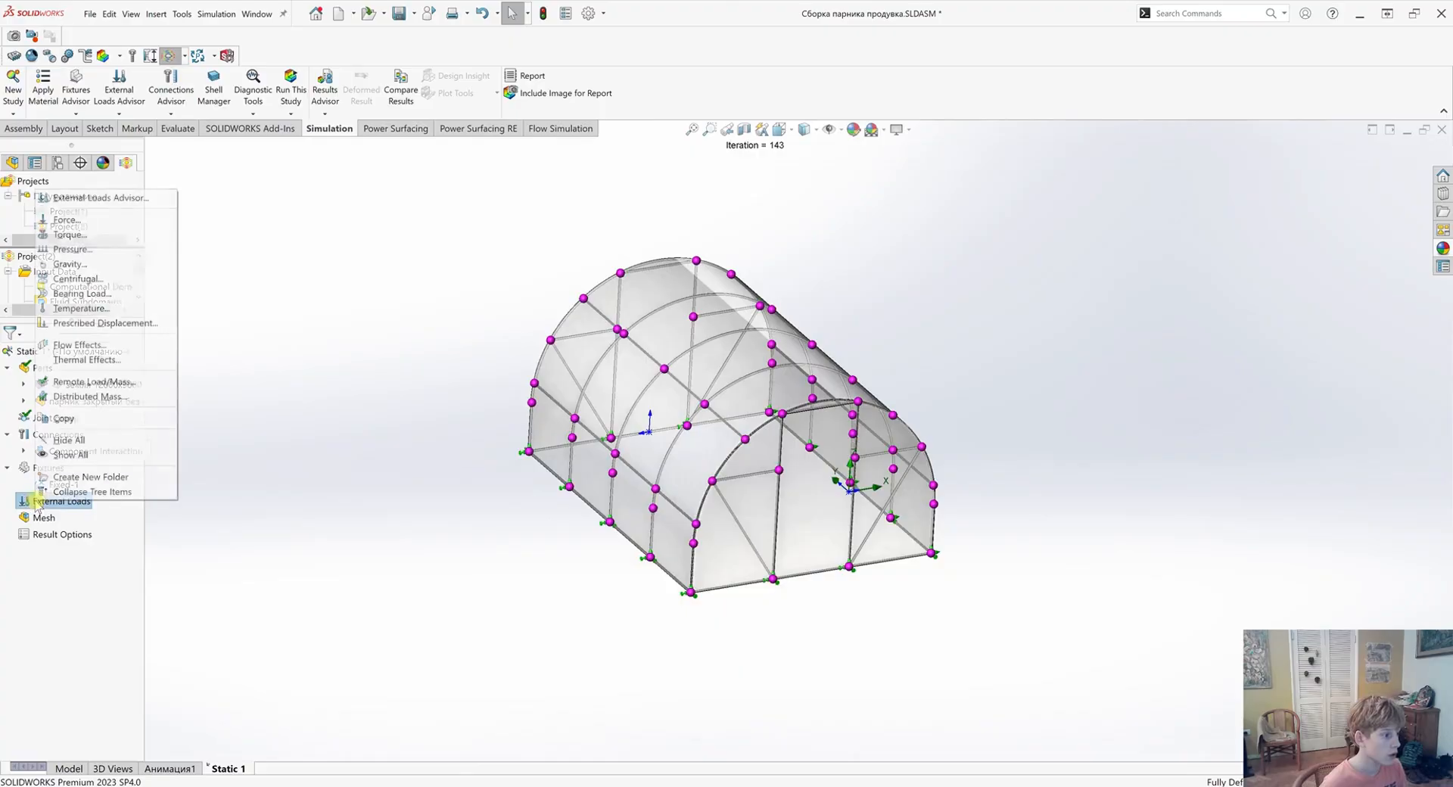
click(81, 263)
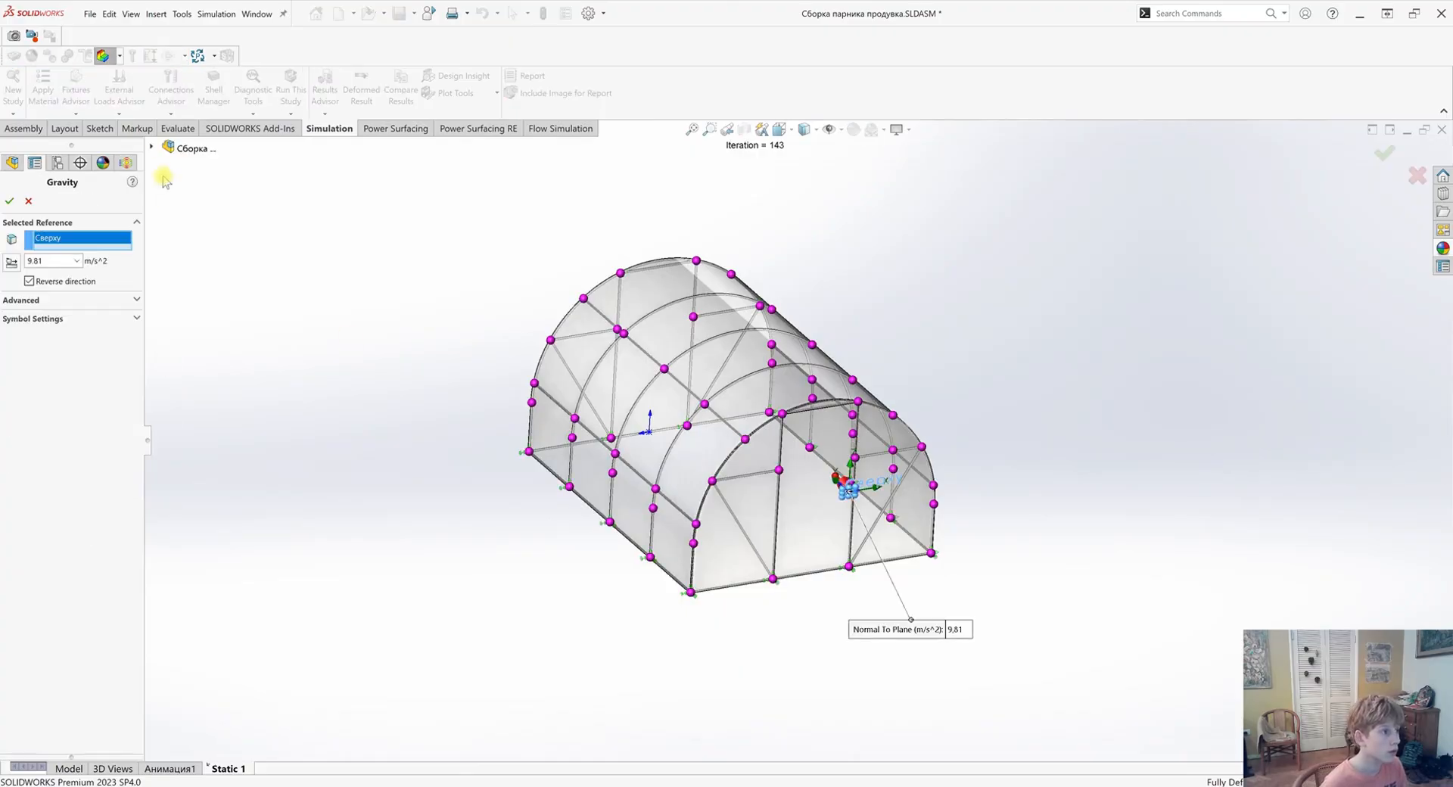
click(206, 264)
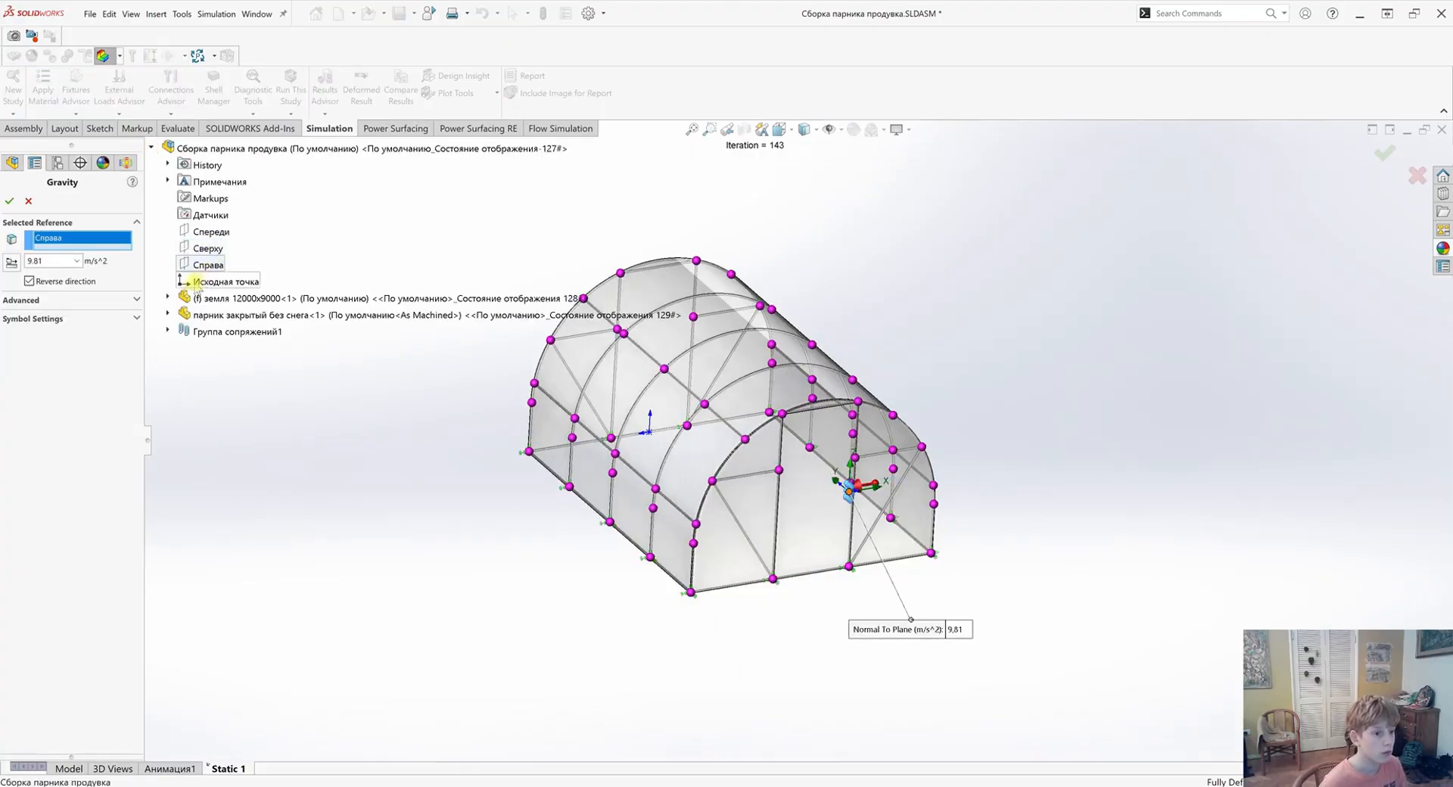
click(200, 232)
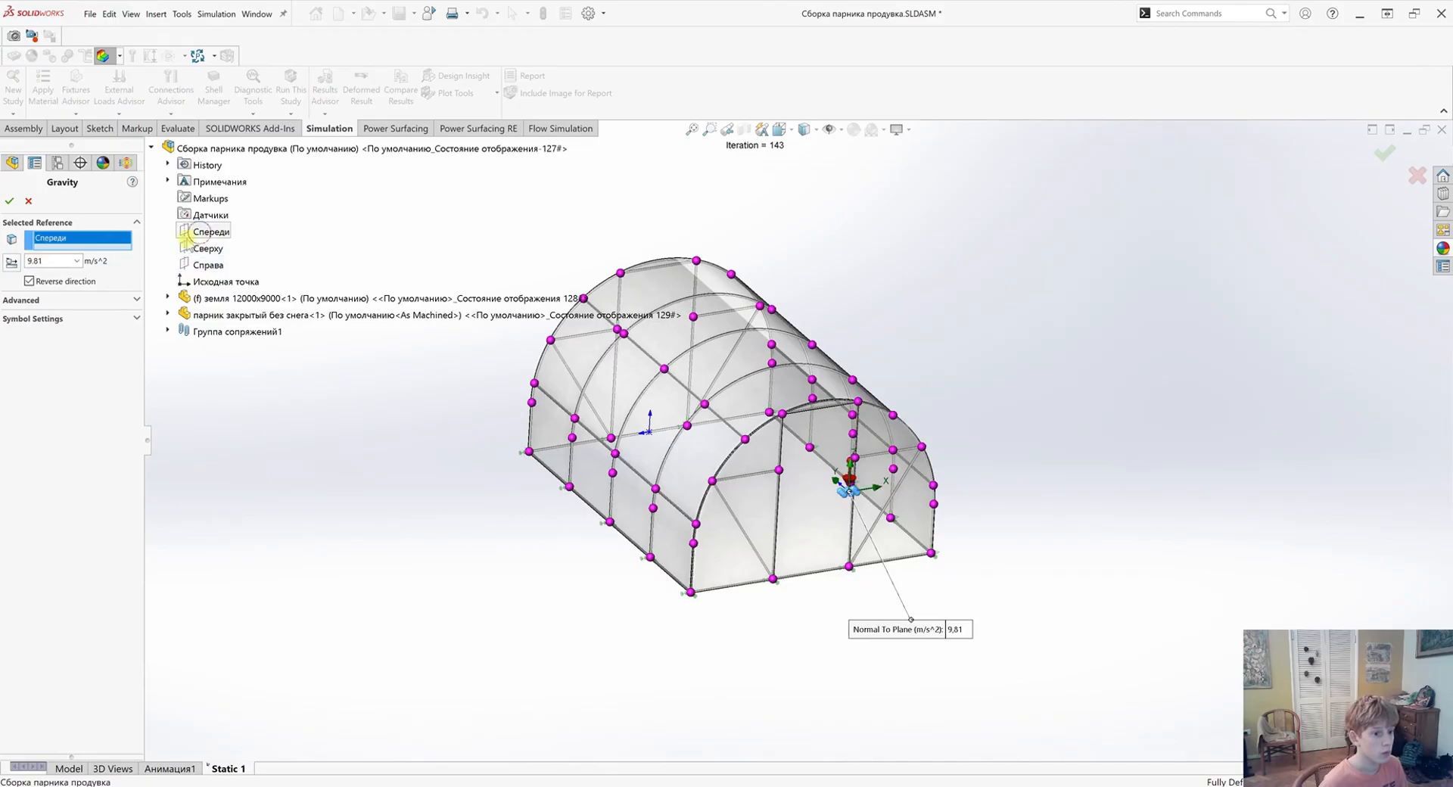
click(11, 199)
Include Flow Simulation fluid pressure effects from 2.fld in folder 2 of Новый урок, run as a legacy study excluding shear stress
right_click(41, 502)
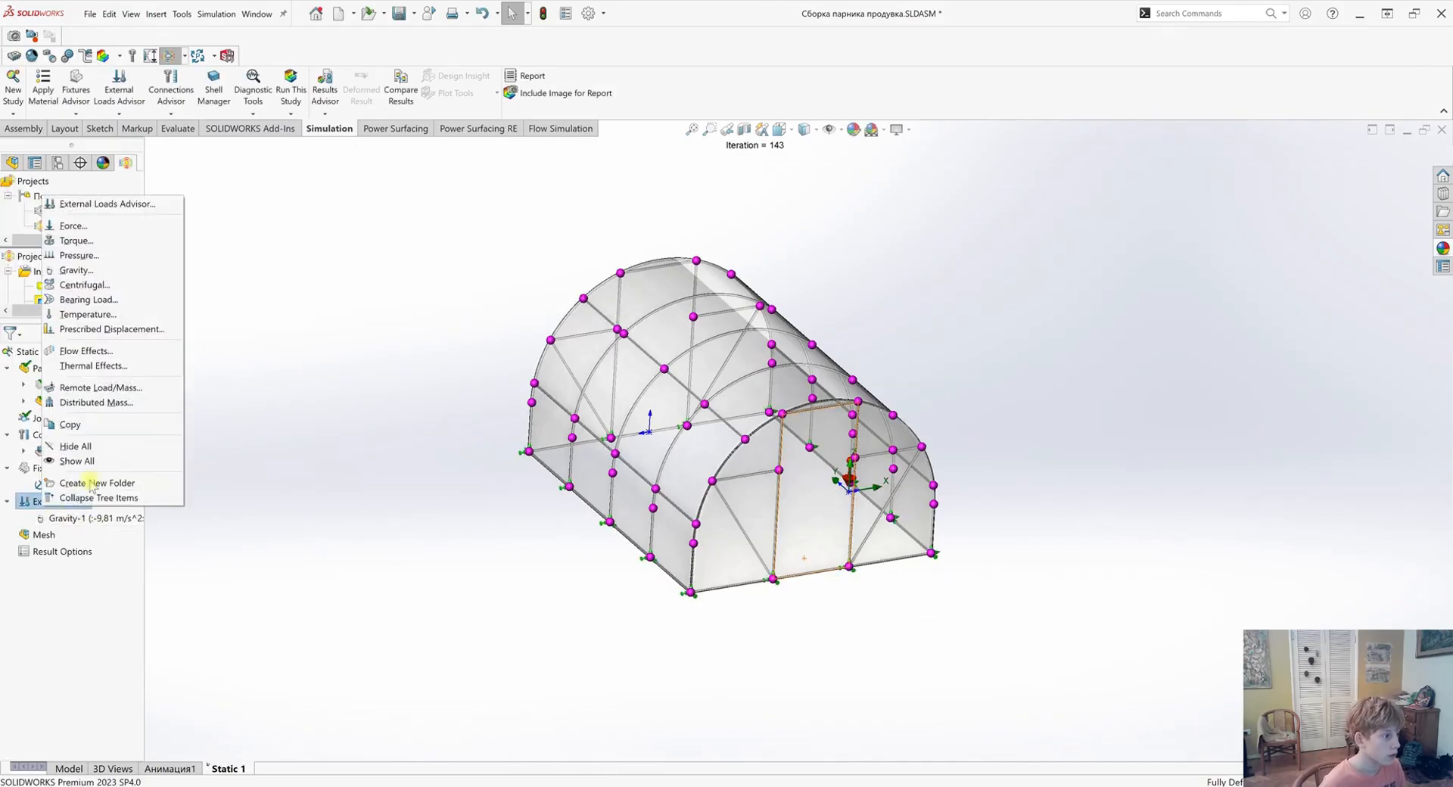
click(86, 351)
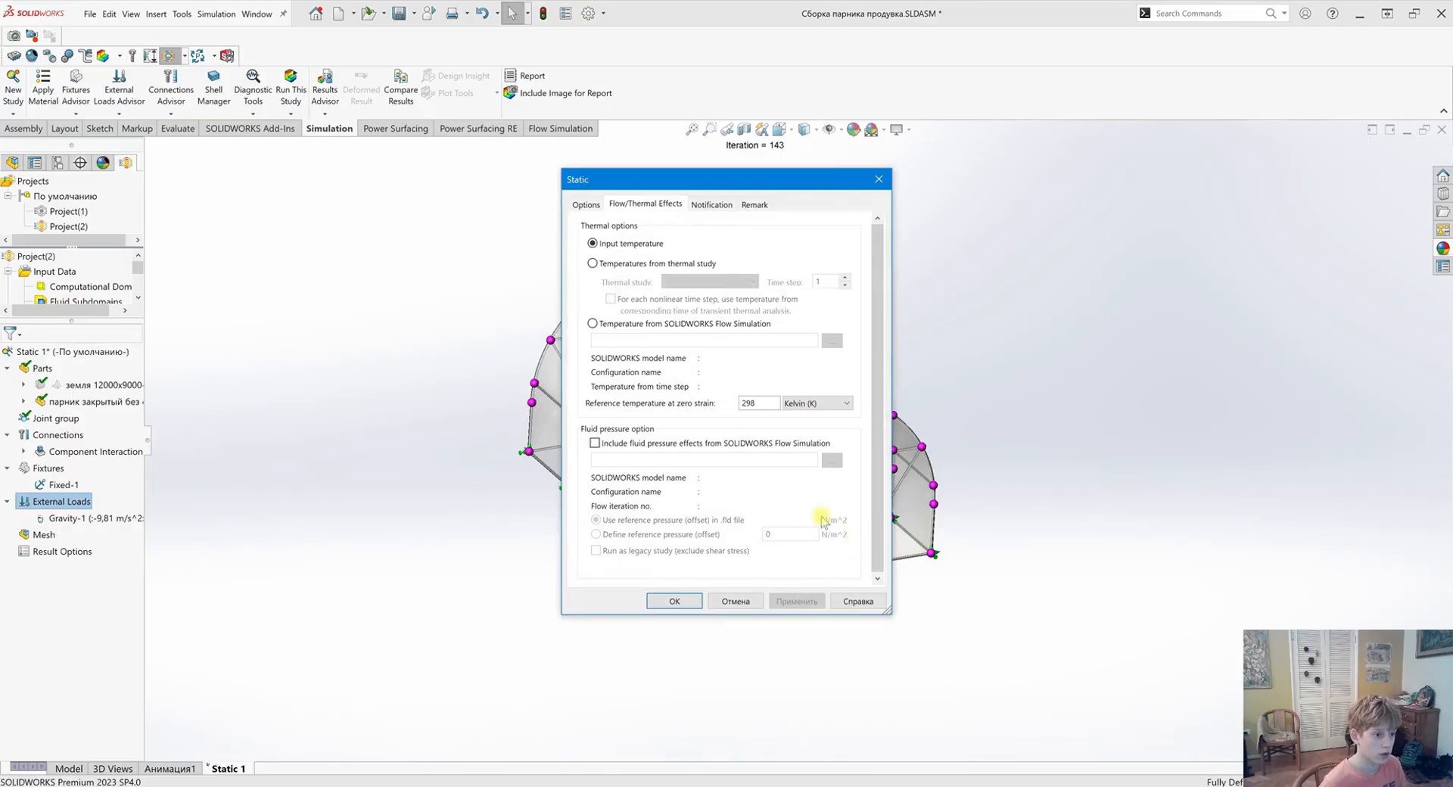
click(595, 444)
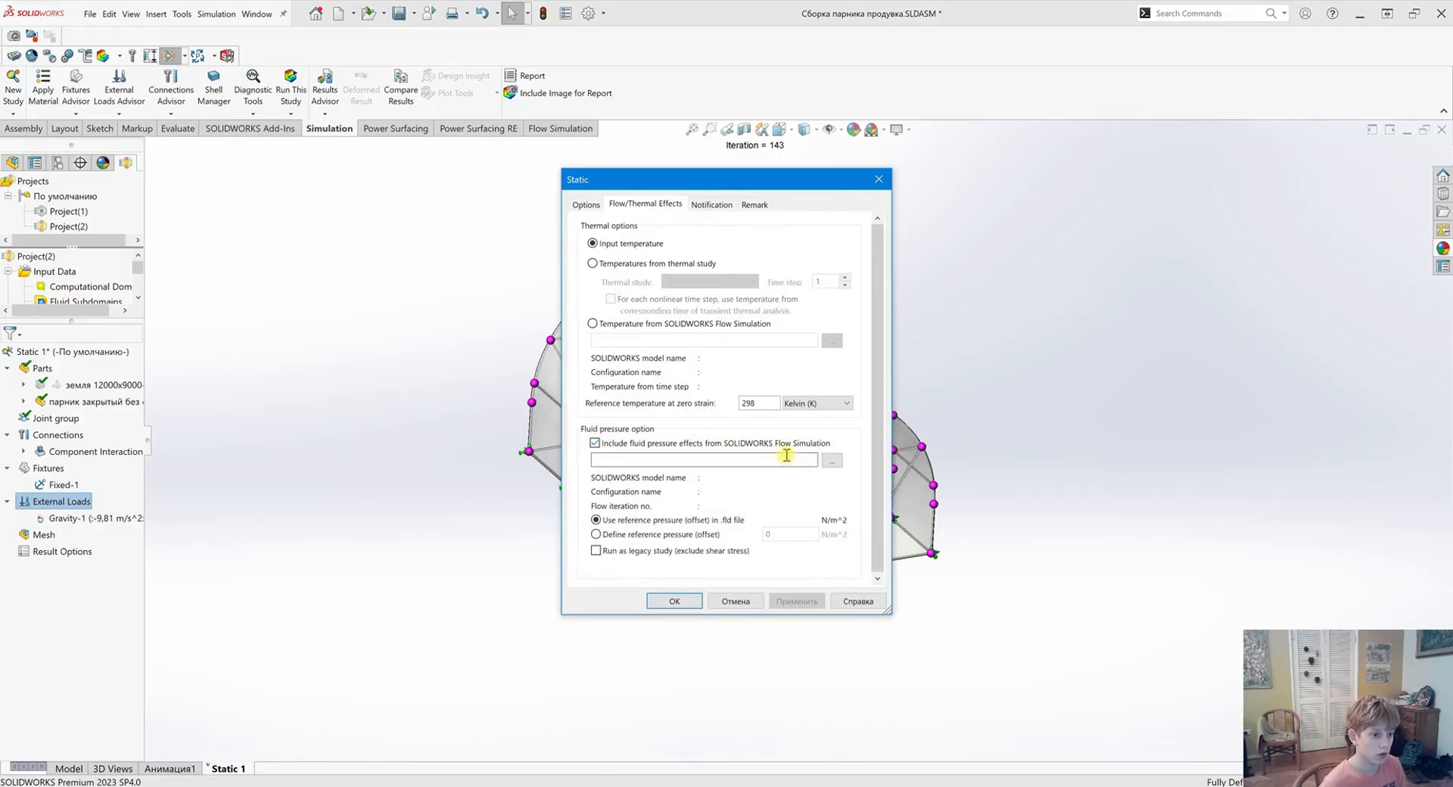
click(832, 462)
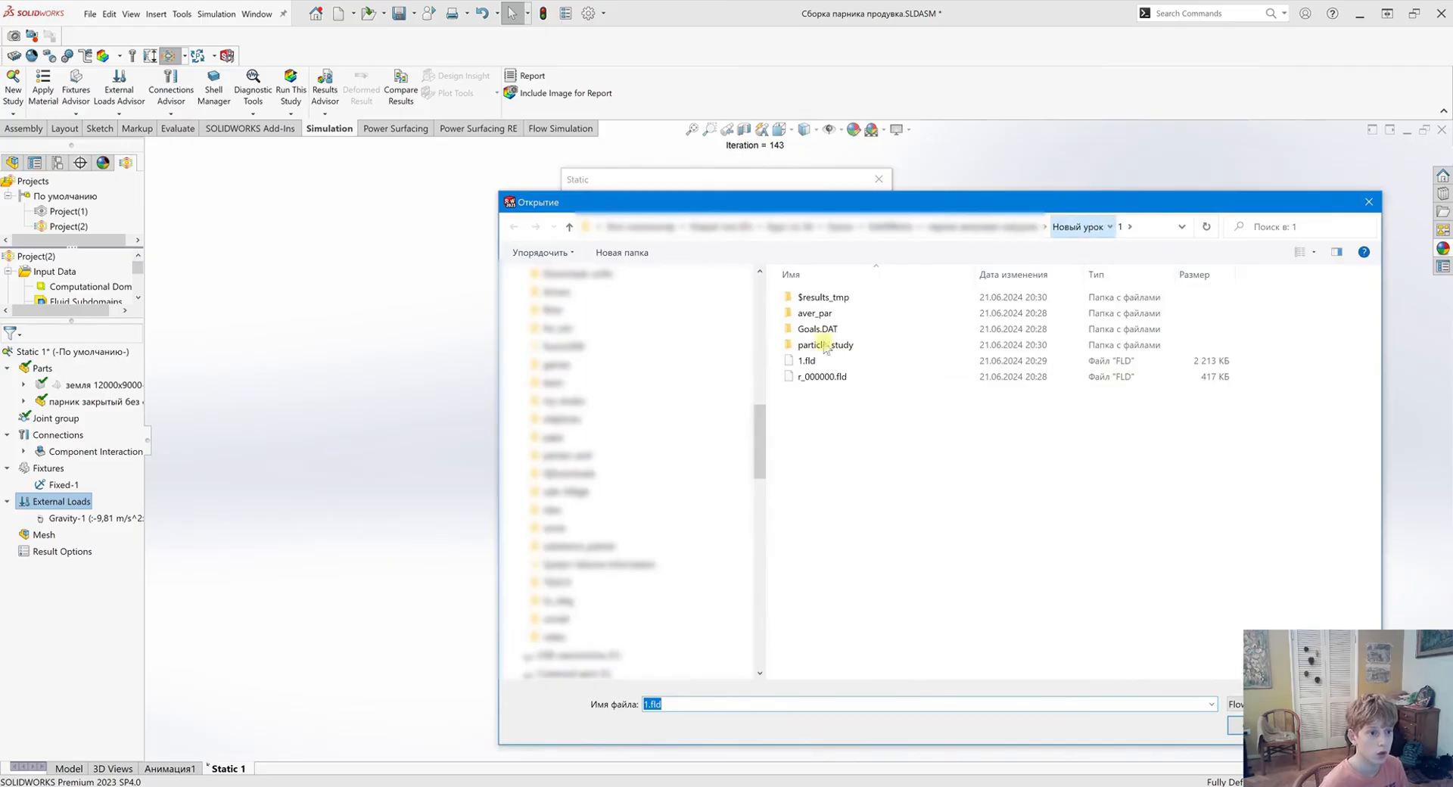
click(1078, 227)
double_click(992, 310)
click(830, 360)
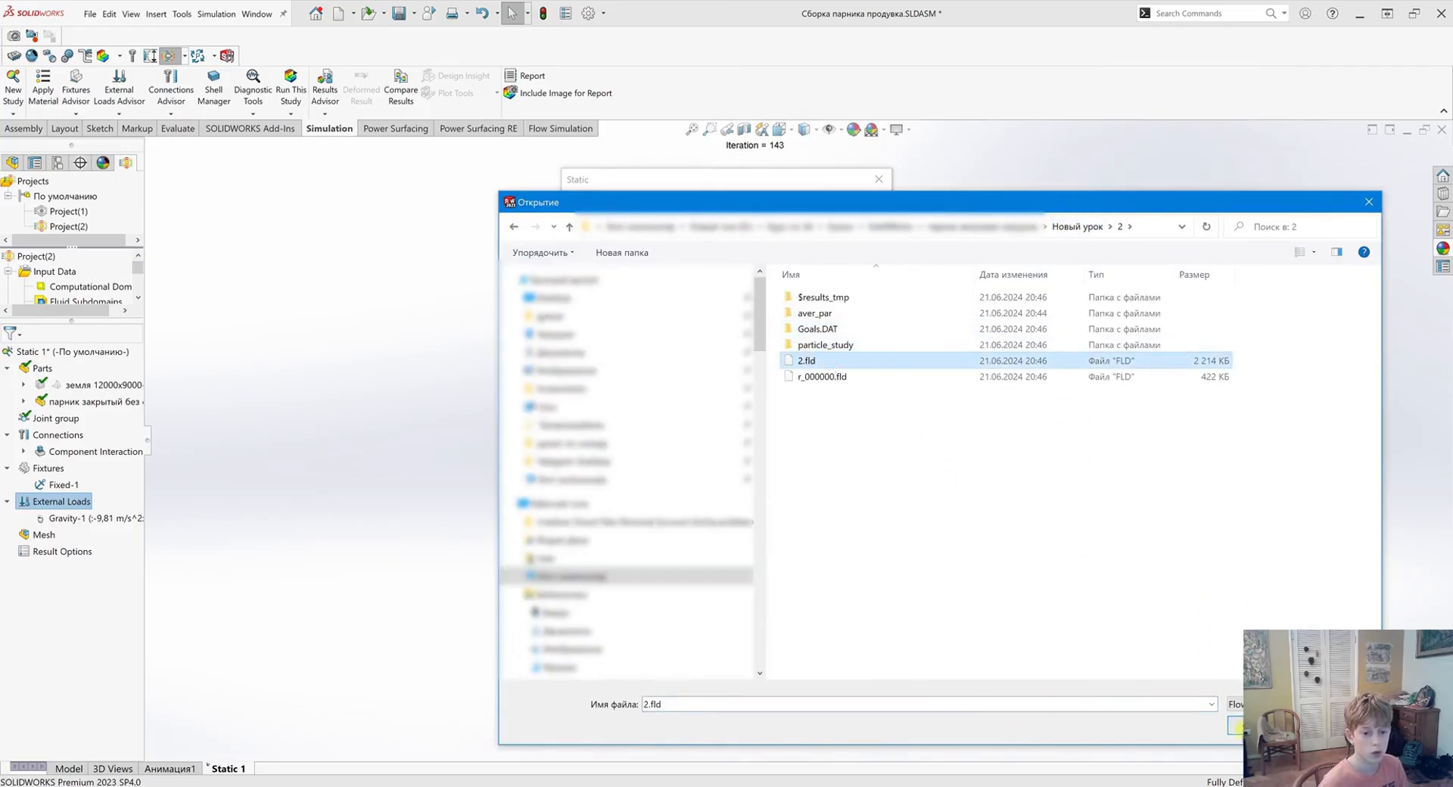
click(1235, 727)
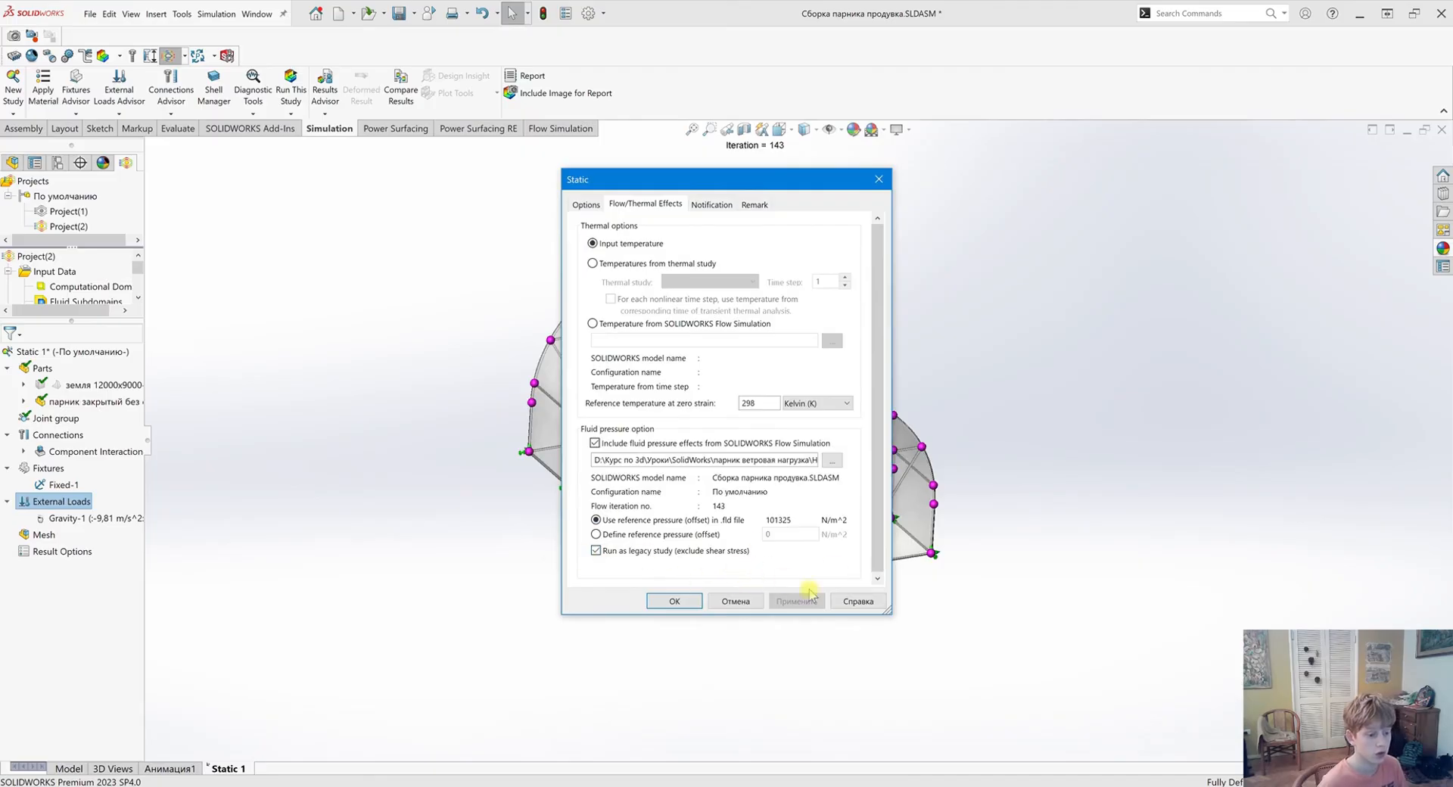
click(669, 601)
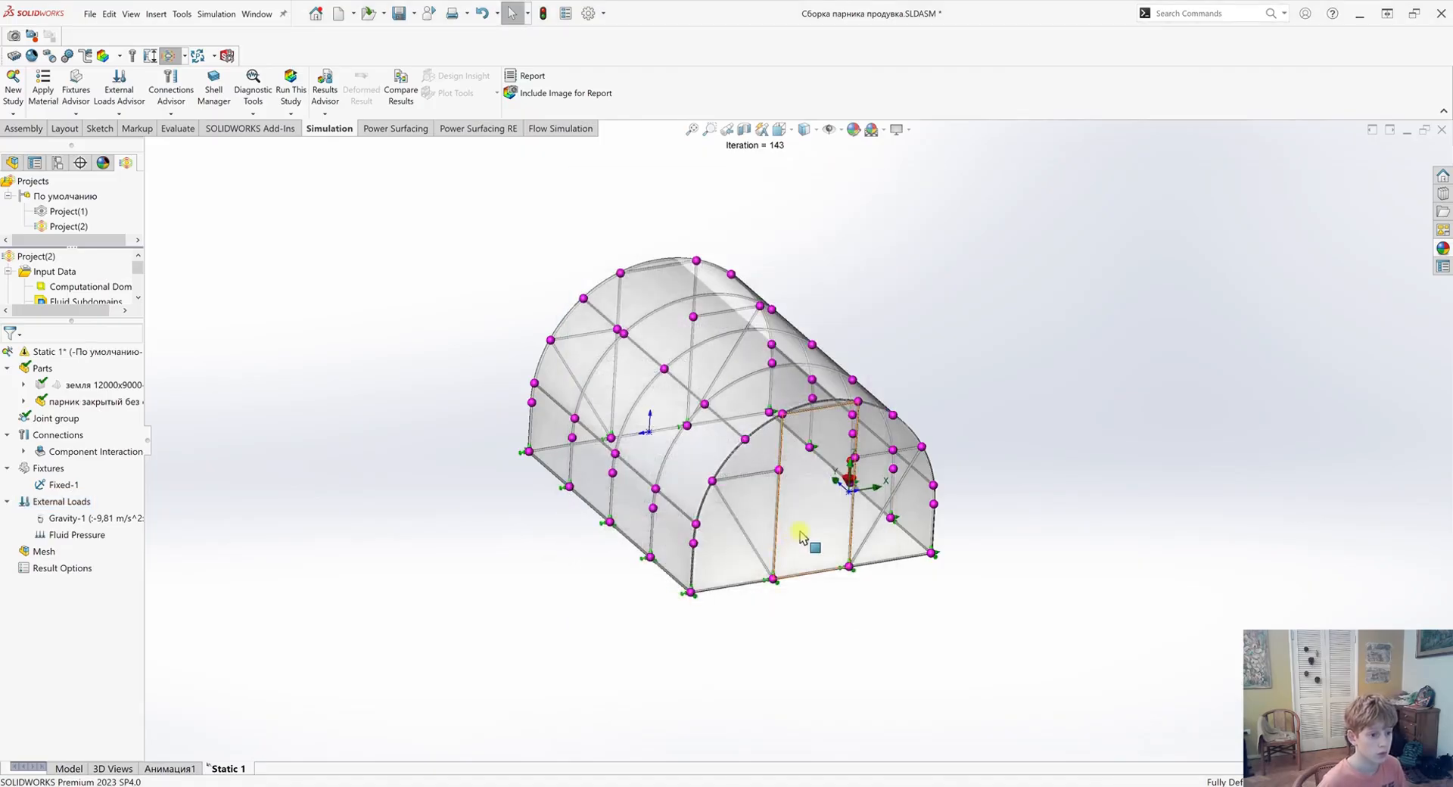
Run the Static 1 study with the applied wind pressure and dismiss the file access message
scroll(679, 467, up, 1)
scroll(735, 455, down, 2)
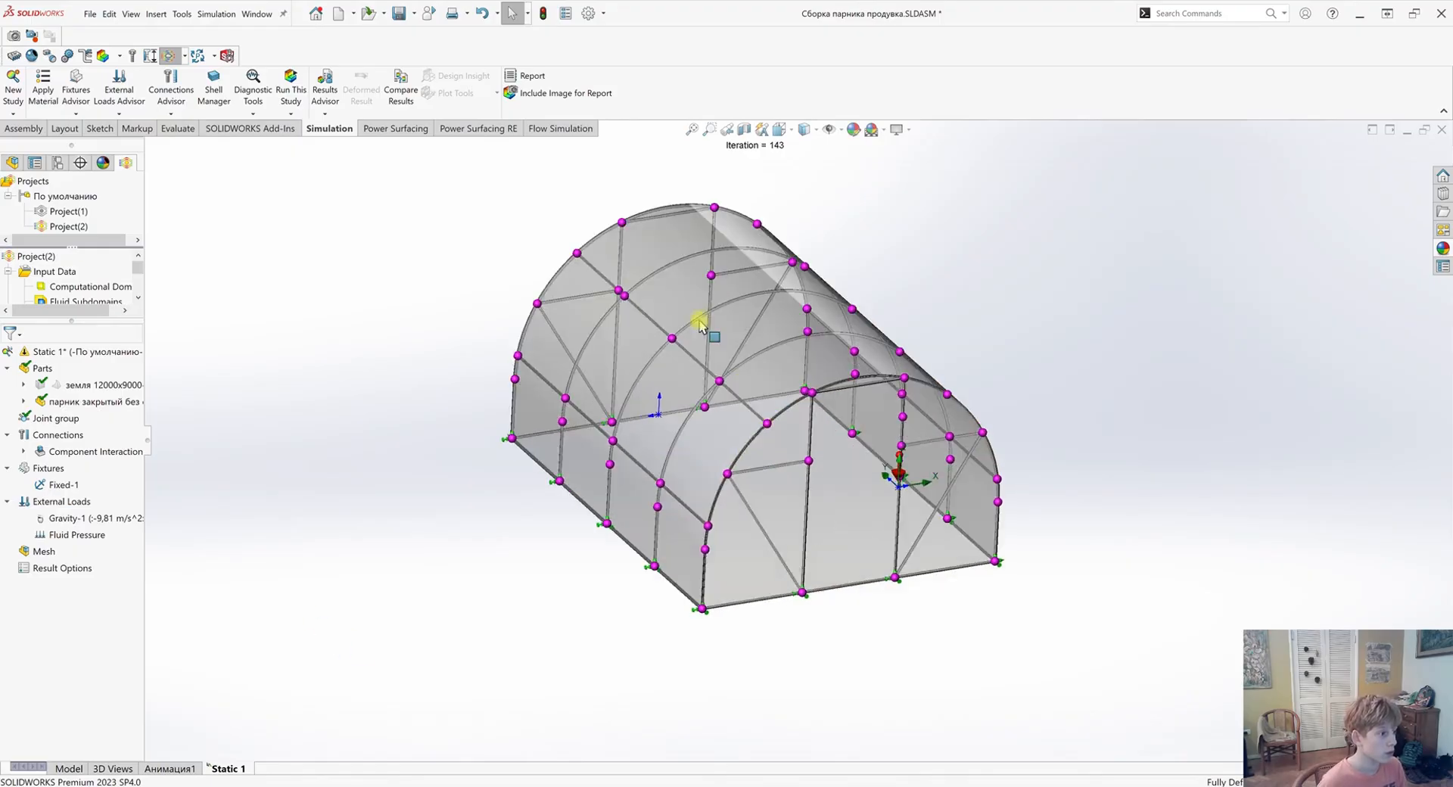
scroll(793, 270, down, 1)
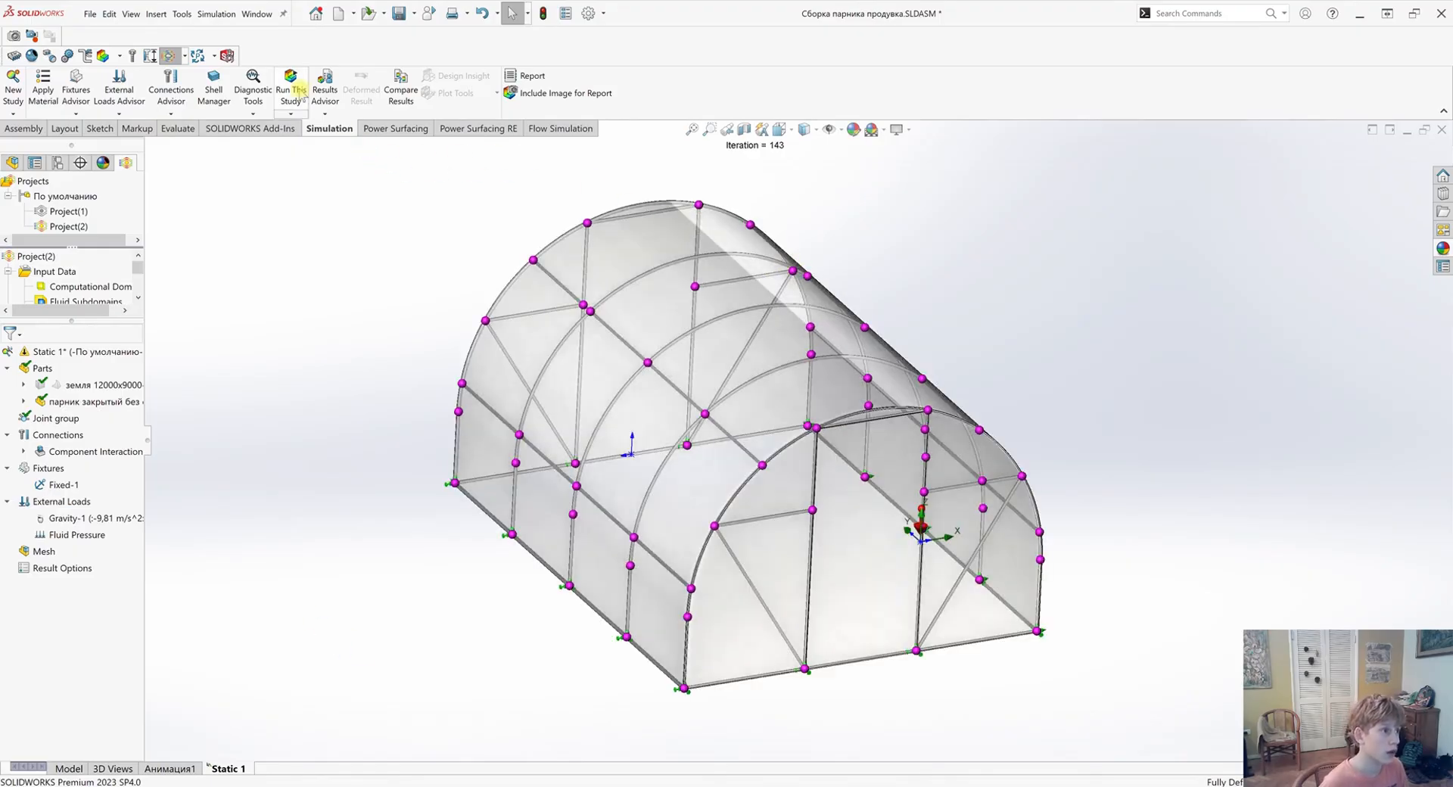
click(292, 90)
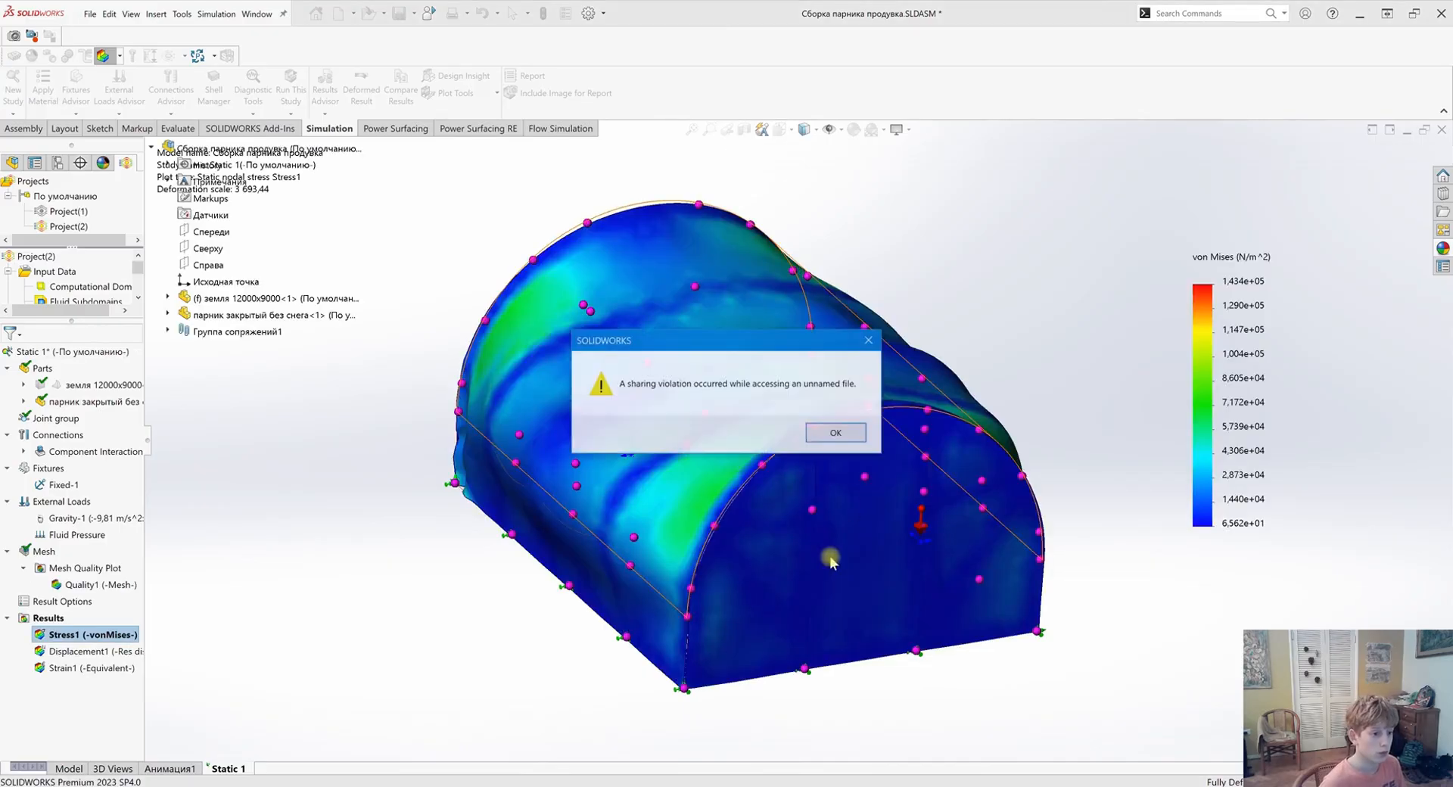
click(836, 434)
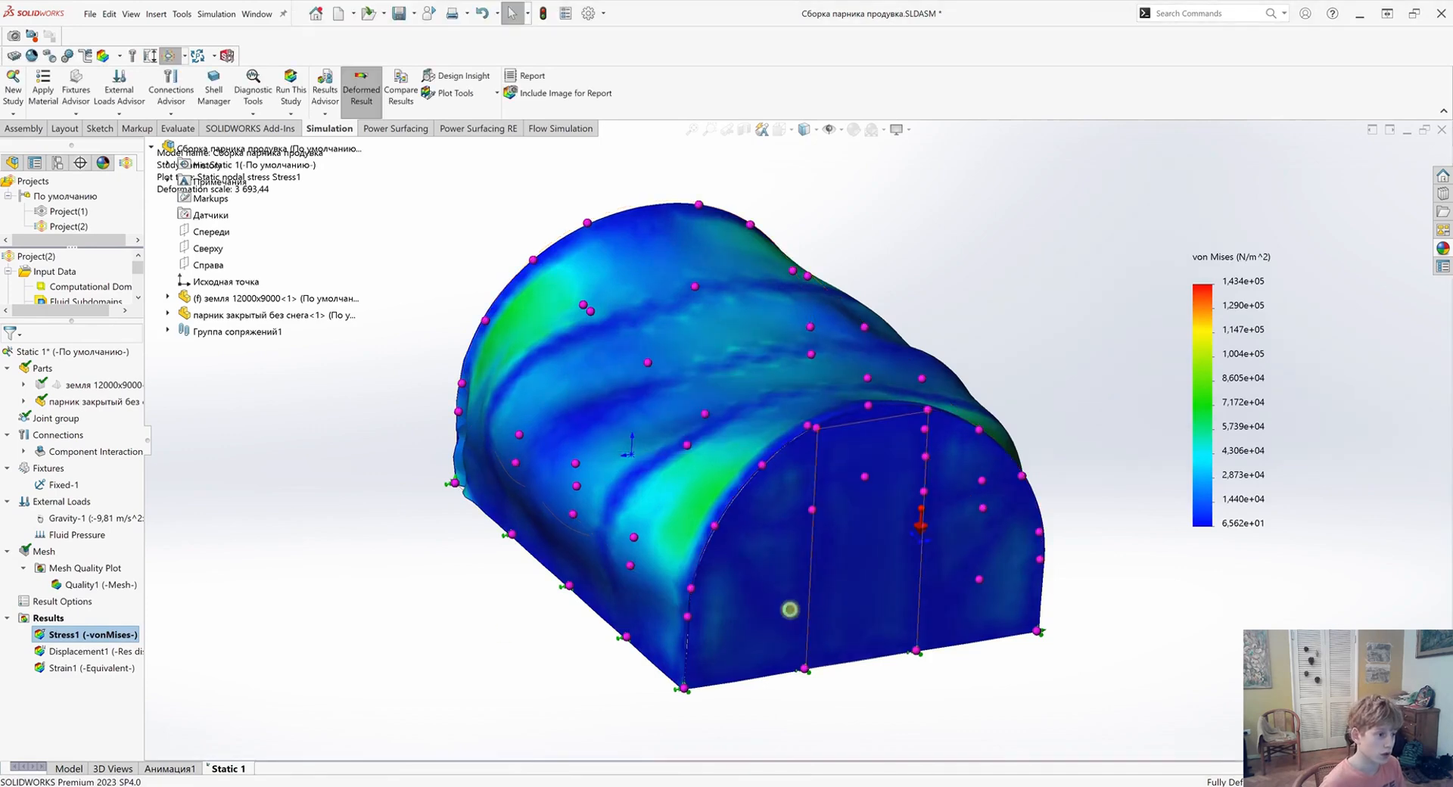
Open the Displacement1 plot's definition and set its legend number format to floating
right_click(78, 652)
click(53, 649)
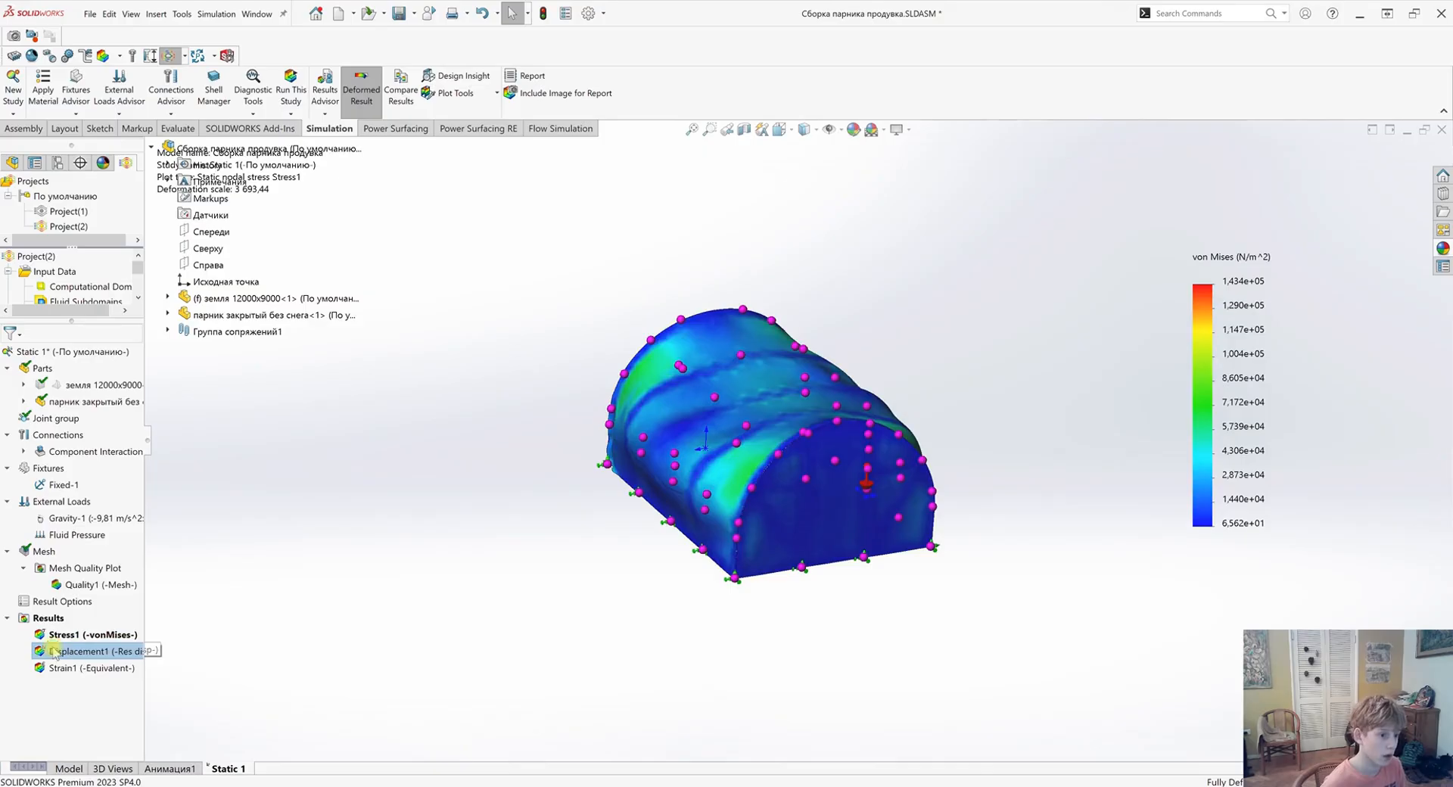
right_click(57, 651)
click(102, 398)
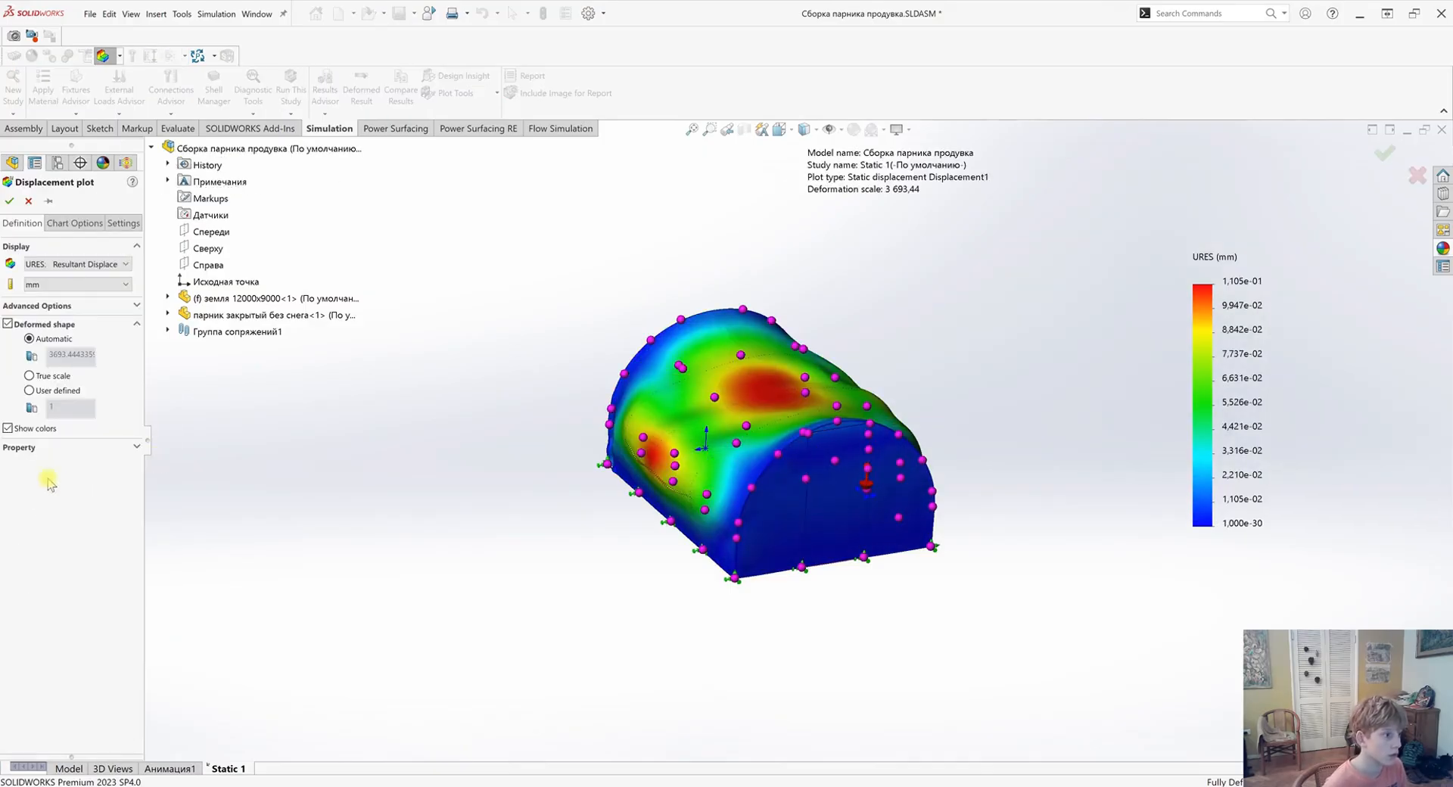
click(74, 222)
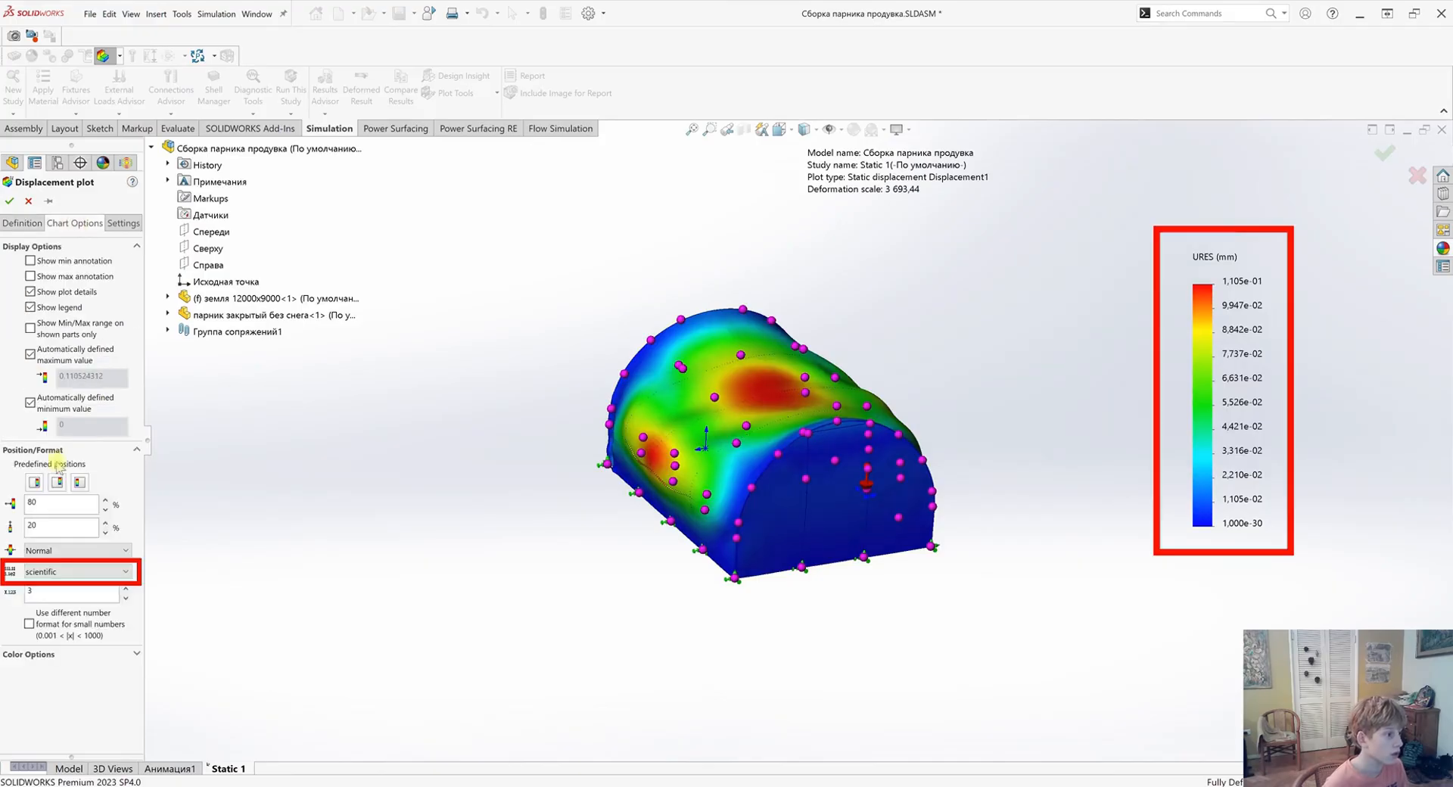
click(45, 573)
click(40, 597)
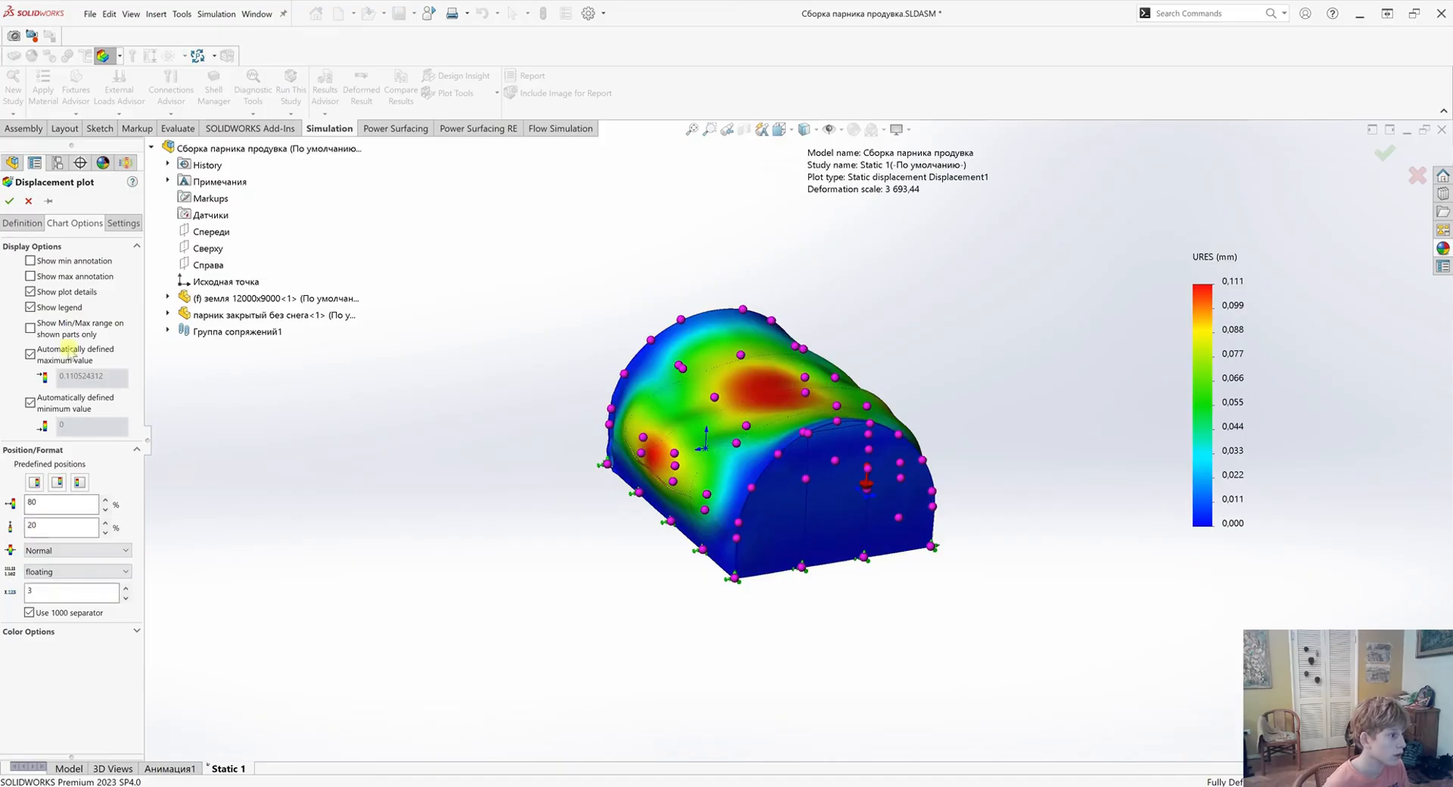
Show the maximum annotation on the displacement plot and place its label above the greenhouse roof
click(30, 277)
drag(806, 411, 893, 262)
click(9, 201)
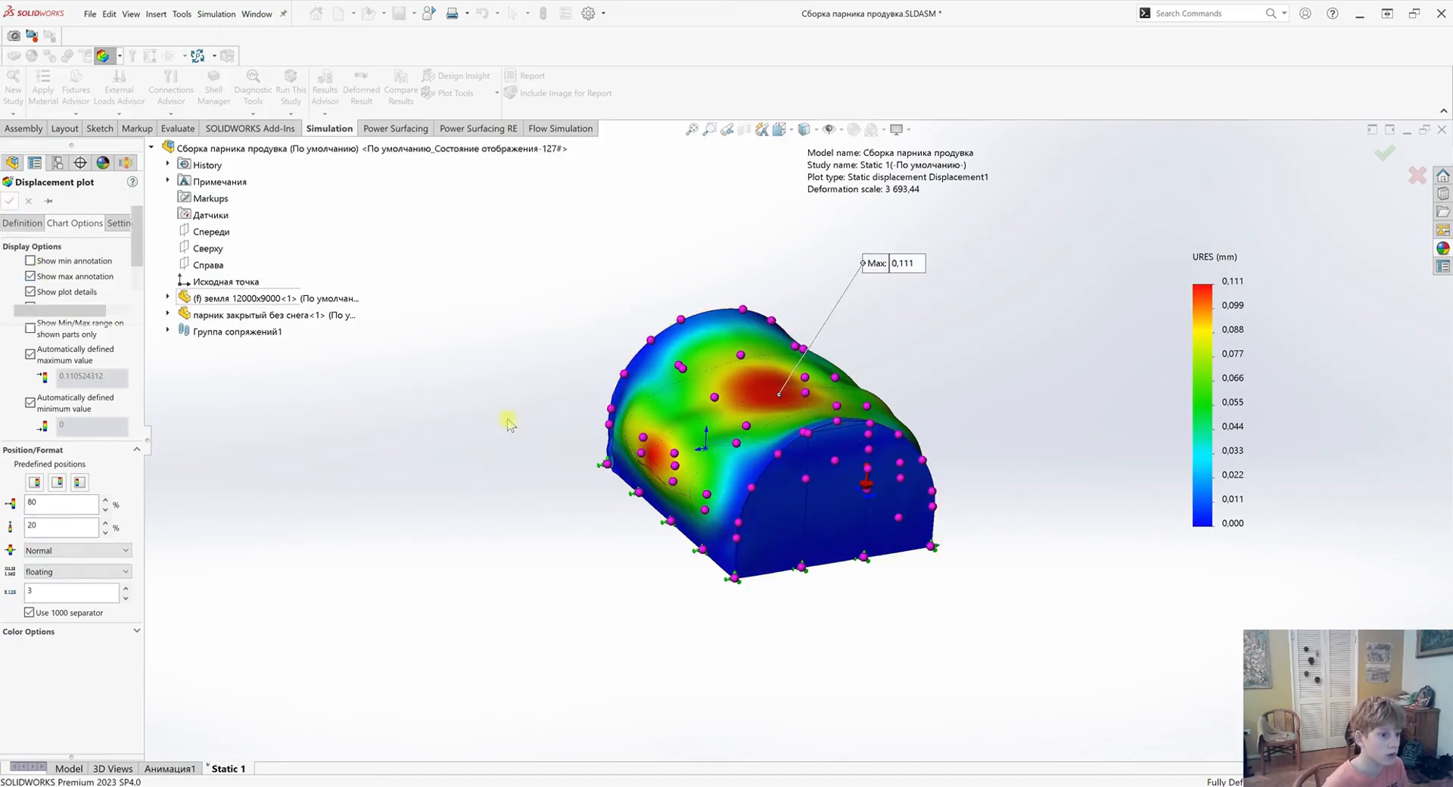
Display the displacement plot at deformation scale 1 and examine the greenhouse's wind-loaded side and roof from several angles
middle_drag(733, 374, 838, 464)
scroll(838, 463, down, 2)
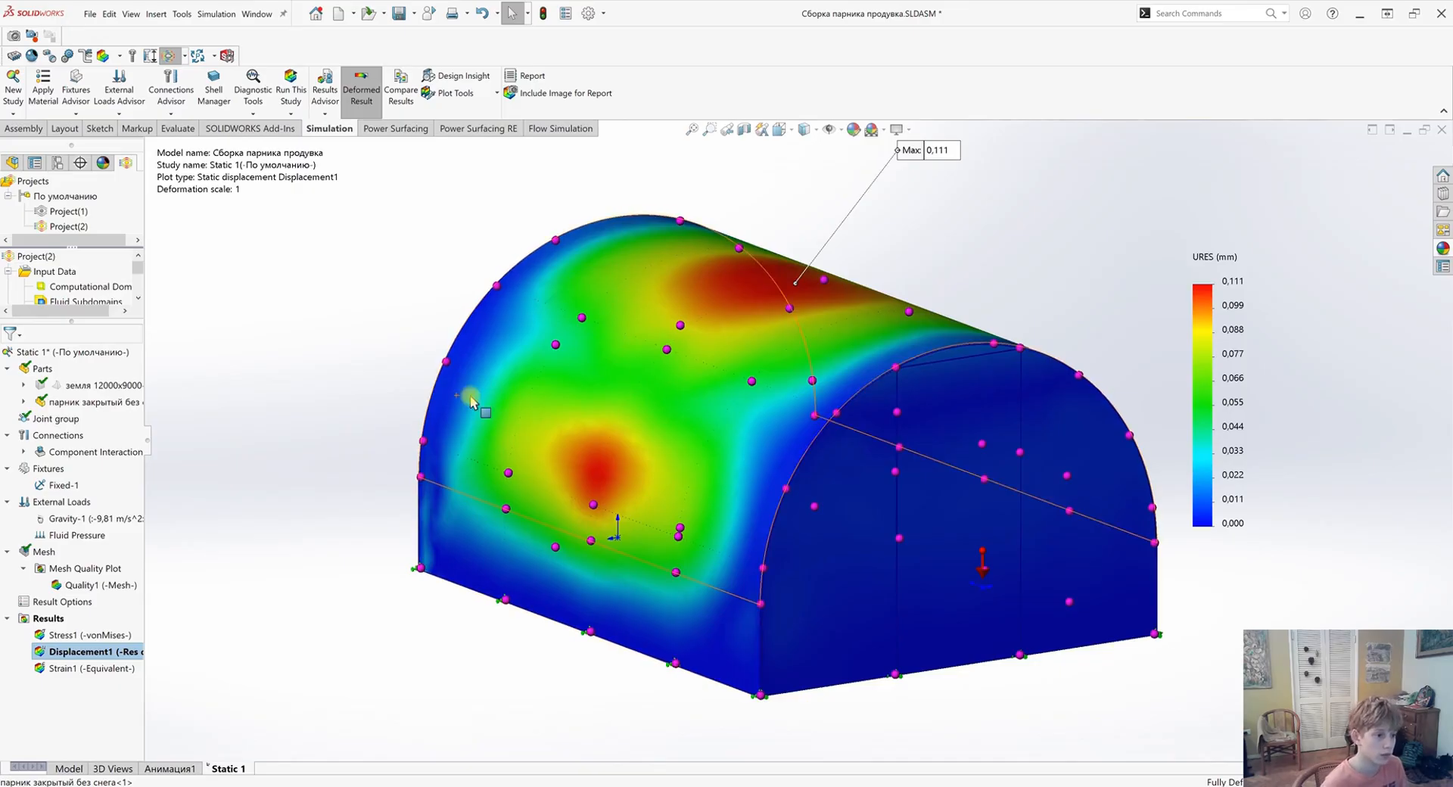
scroll(760, 434, up, 3)
middle_drag(867, 488, 852, 394)
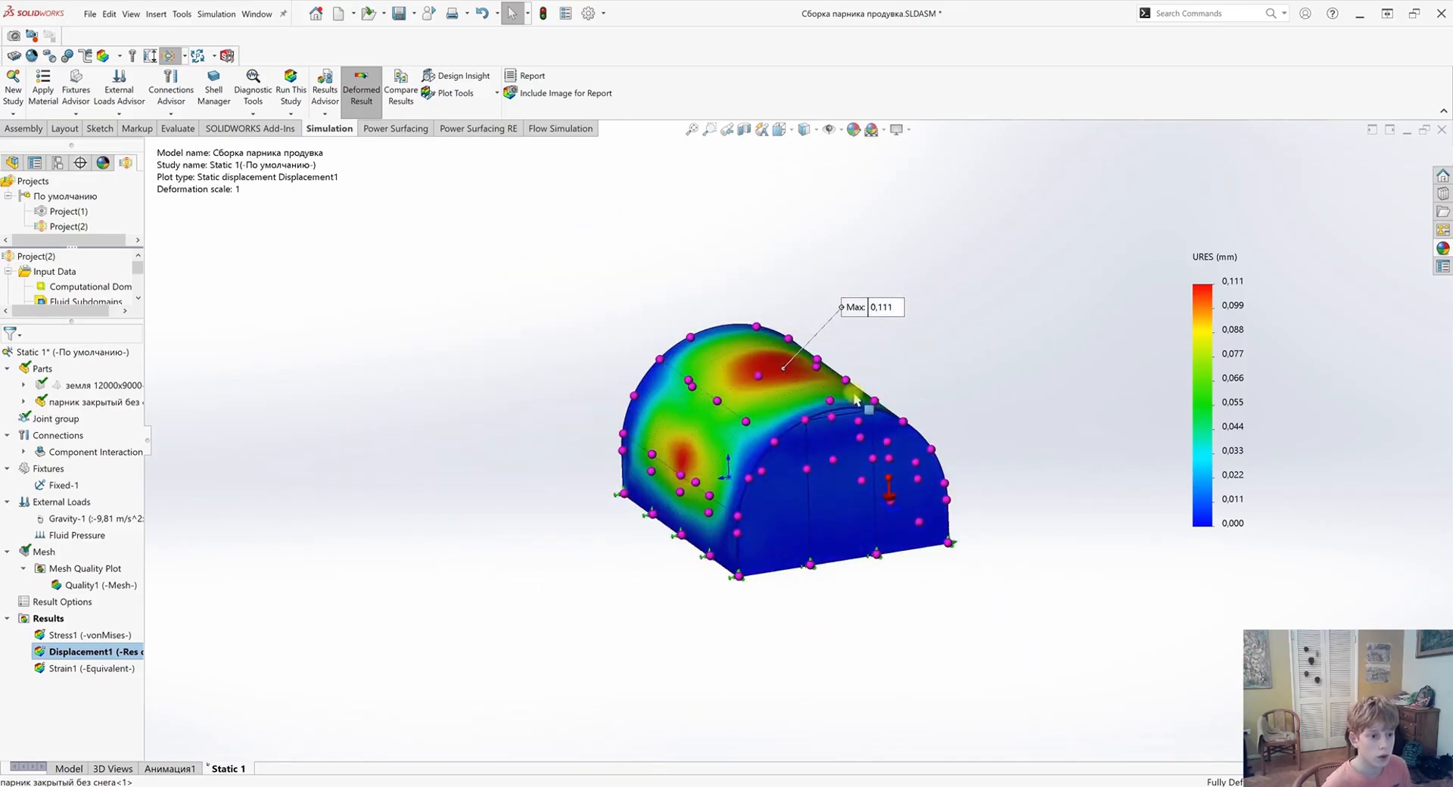
scroll(898, 312, down, 2)
scroll(901, 352, up, 3)
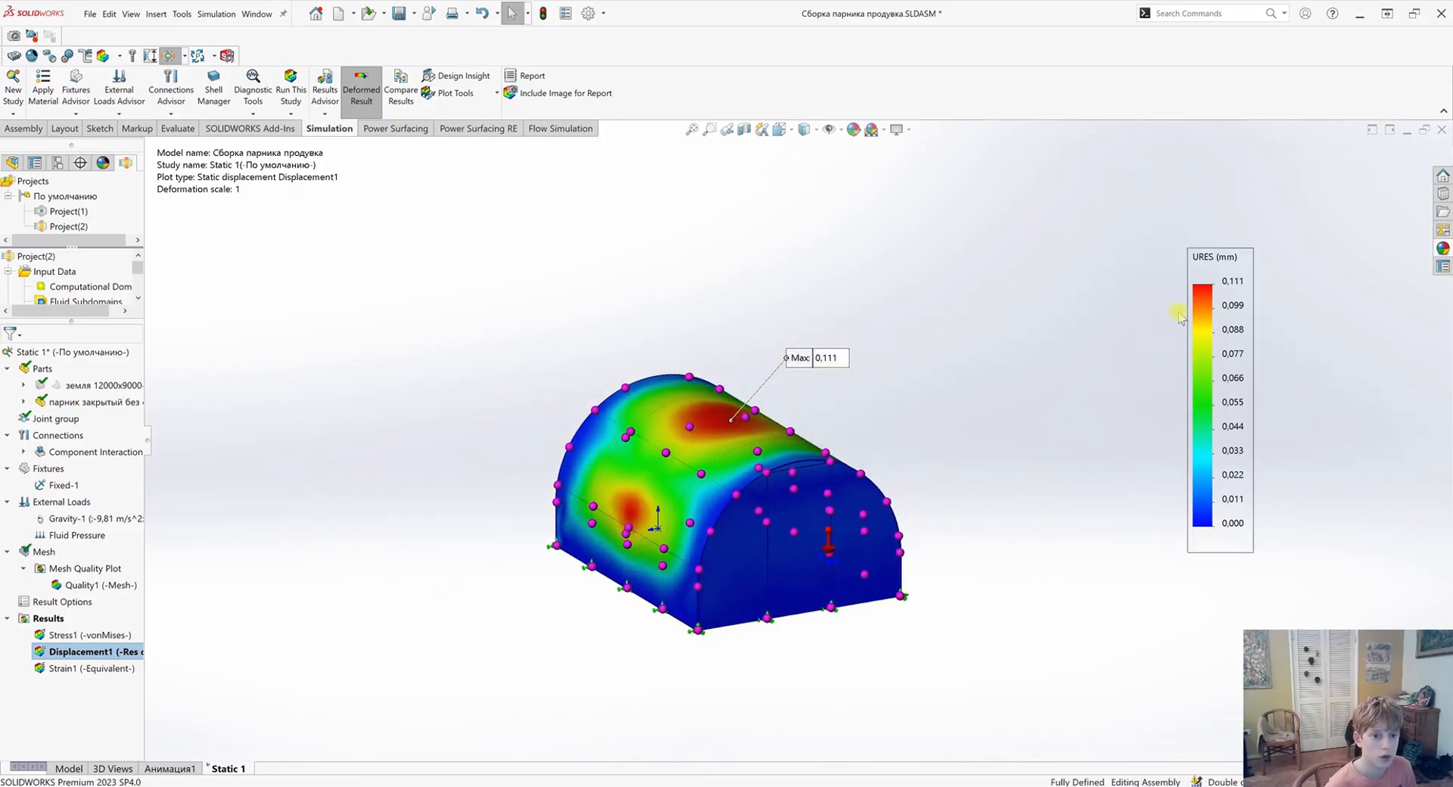
scroll(844, 473, up, 2)
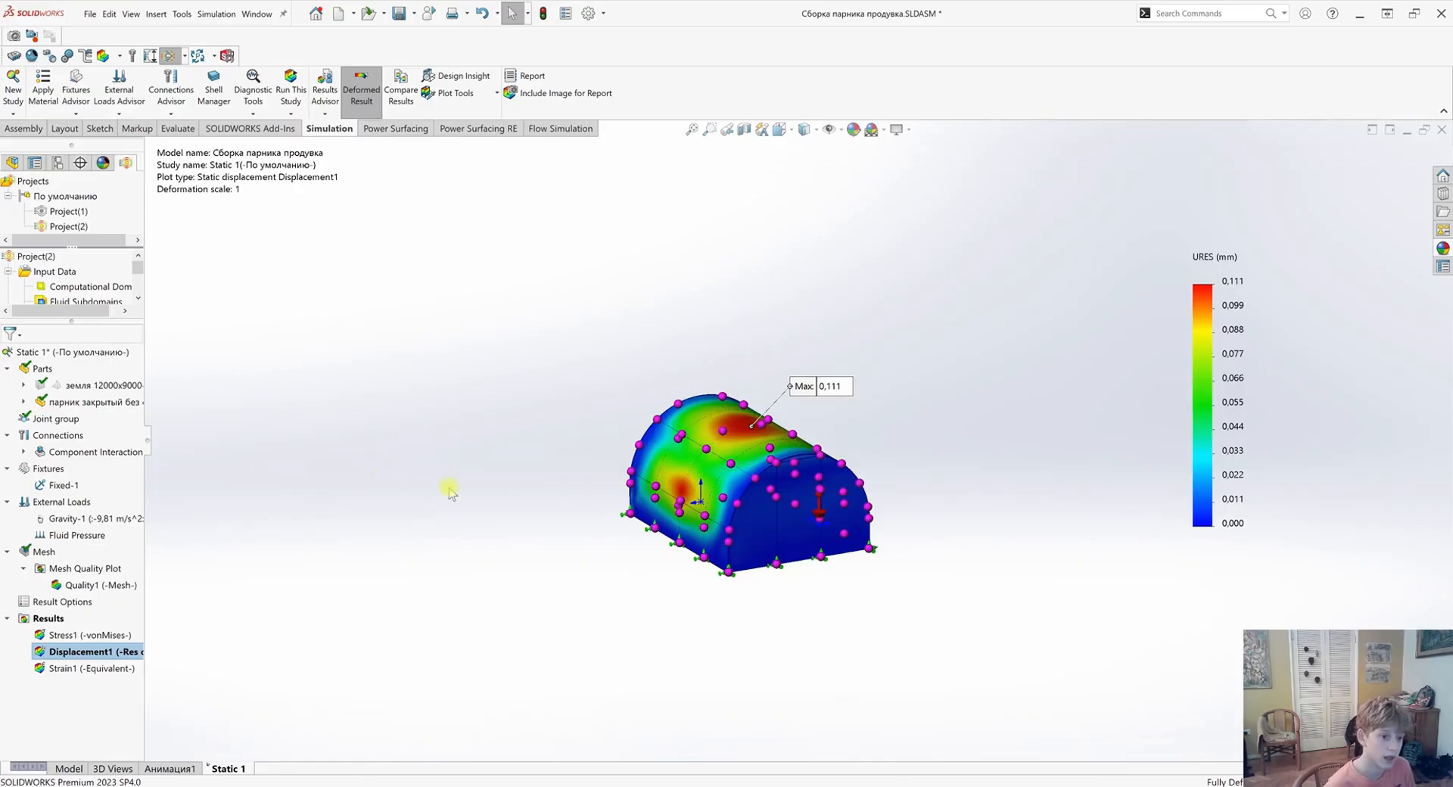